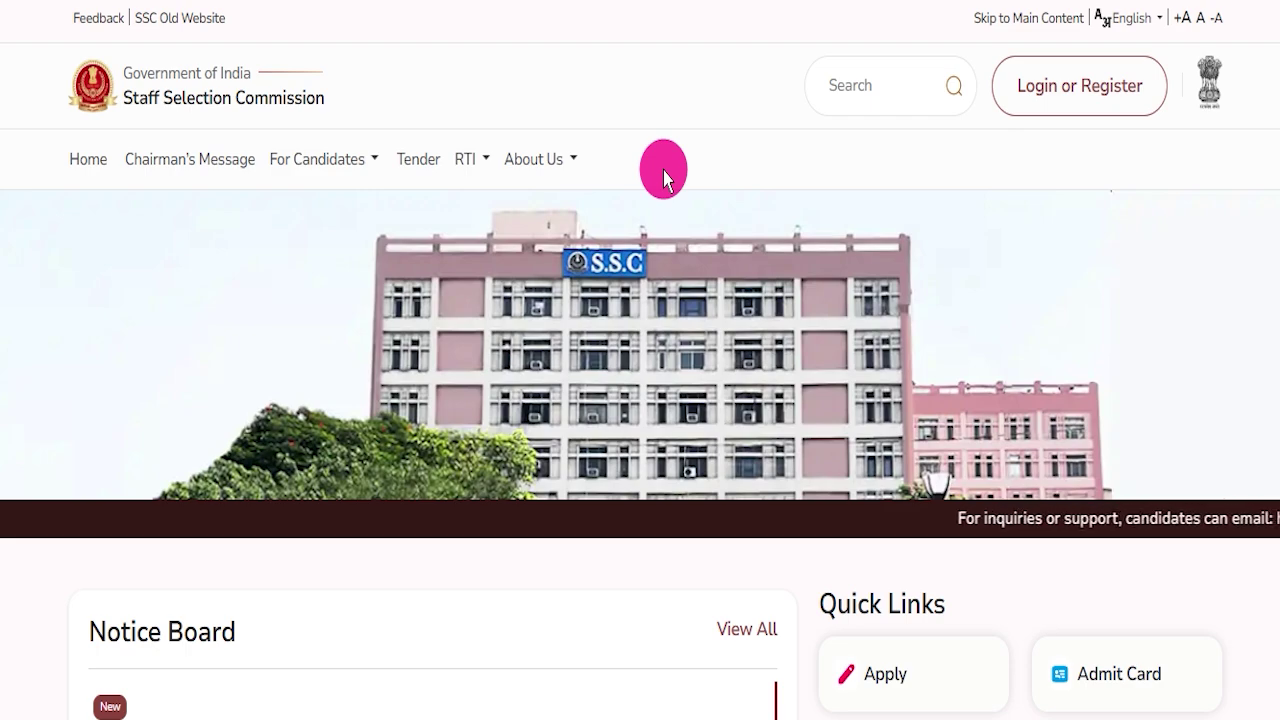
Step: Look over the SSC homepage's Notice Board and the Personal Details section of the One Time Registration form
scroll(660, 220, "down", 10)
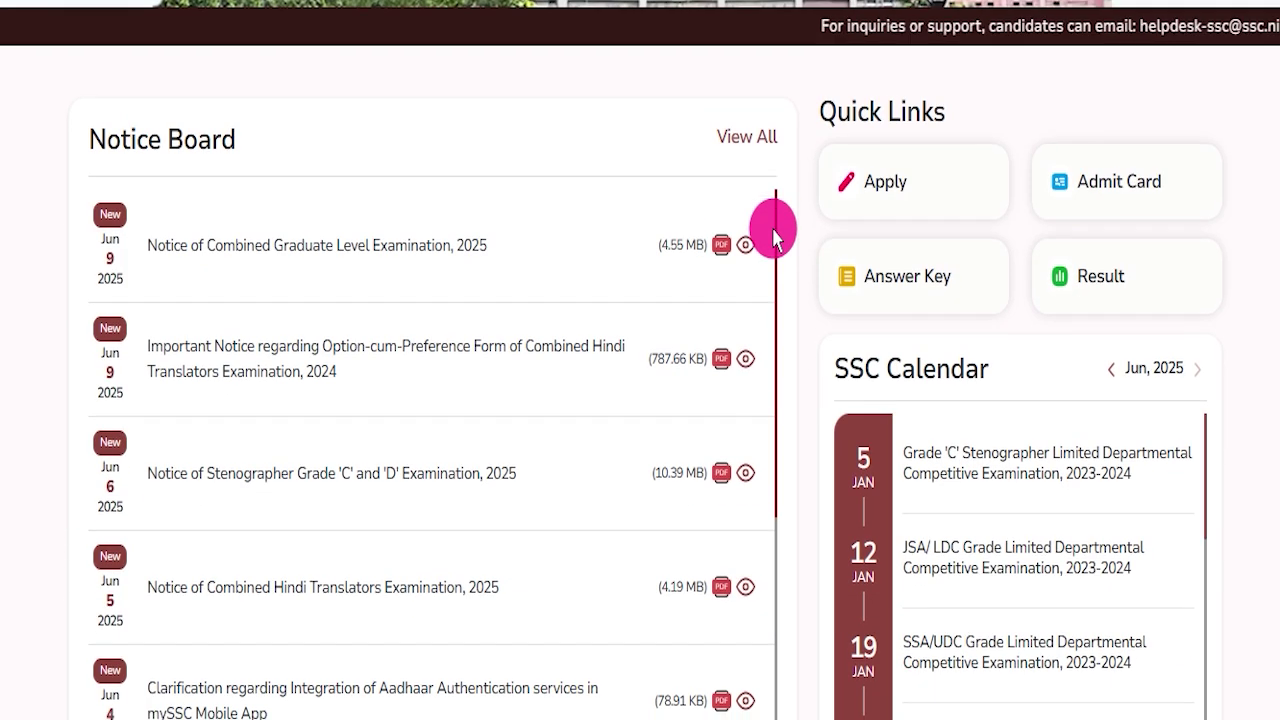
scroll(786, 377, "up", 8)
scroll(792, 388, "up", 5)
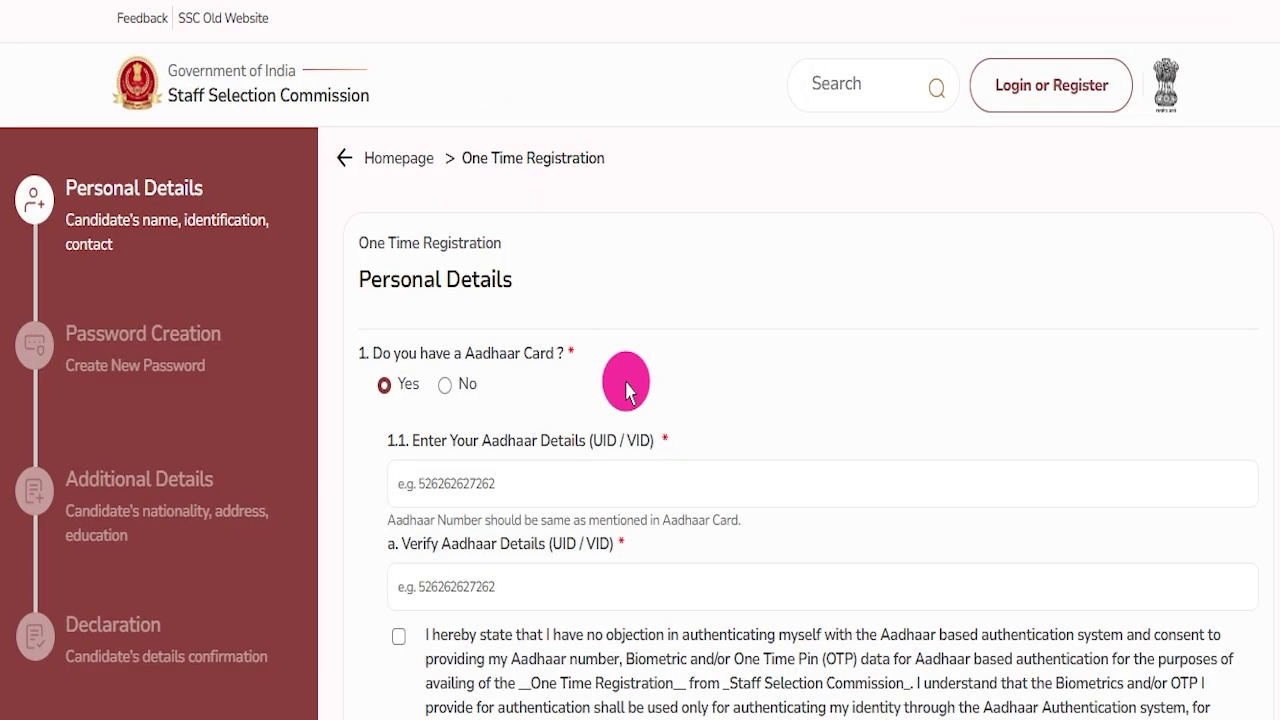
scroll(623, 406, "down", 7)
scroll(631, 409, "up", 7)
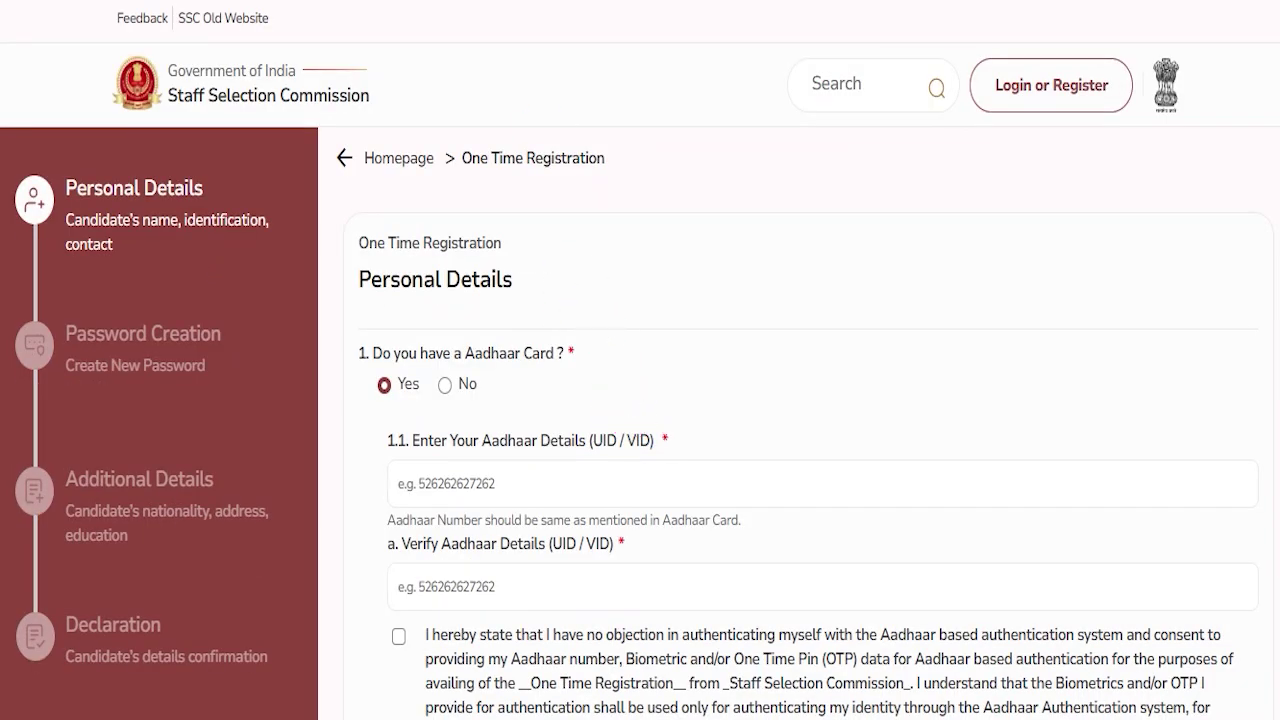
Step: Switch to the IndSarkariNaukri article on SSC Selection Post Phase 13 Recruitment 2025 and look over its headings
left_click(340, 100)
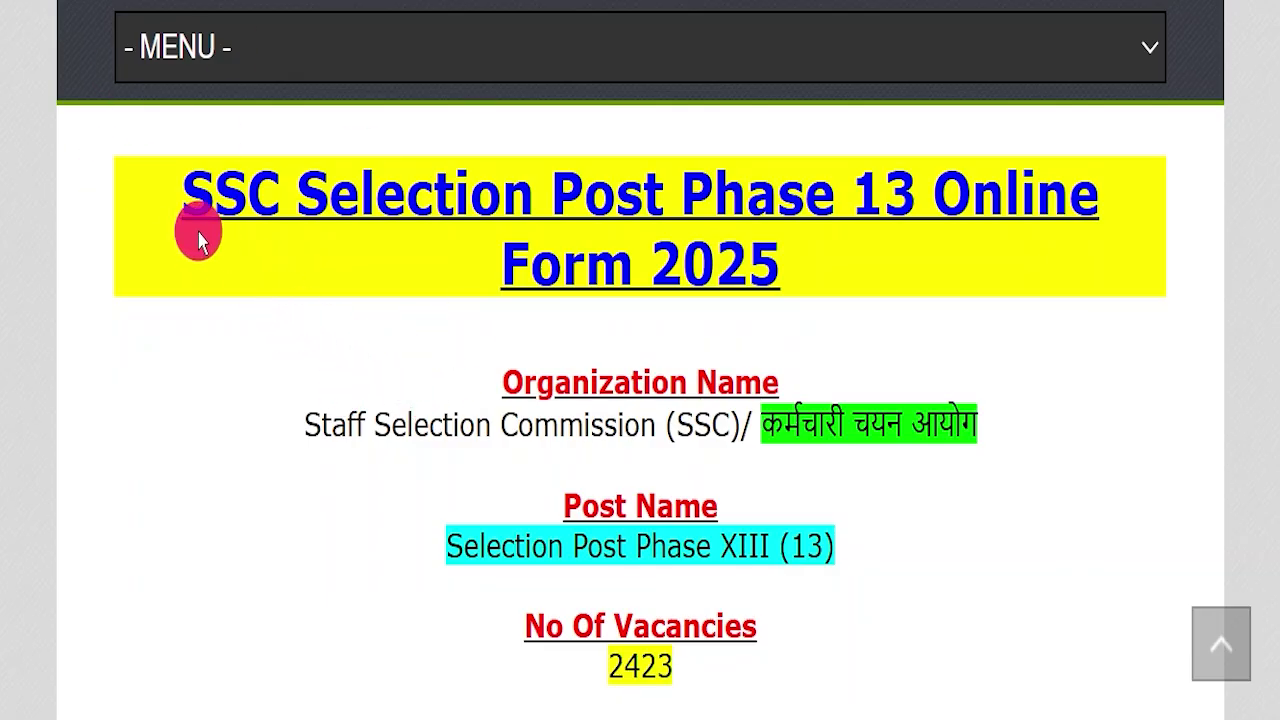
left_click_drag(165, 190, 872, 252)
left_click(872, 252)
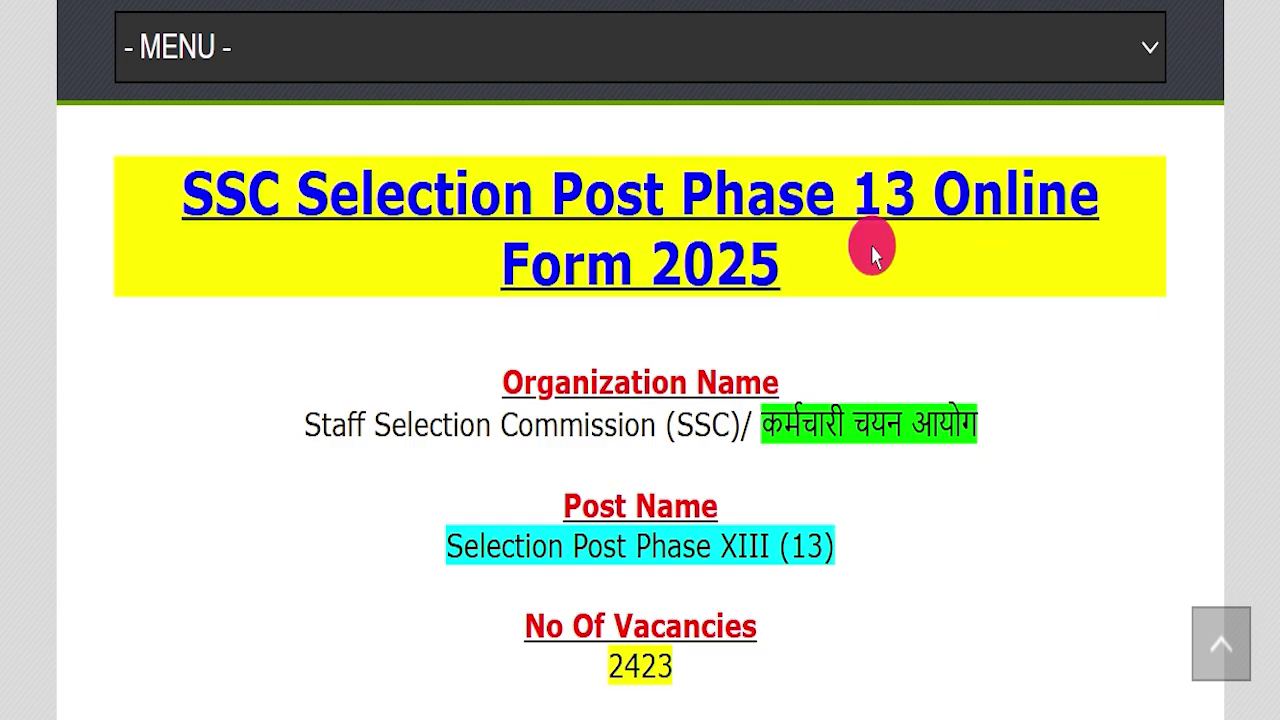
scroll(371, 414, "up", 10)
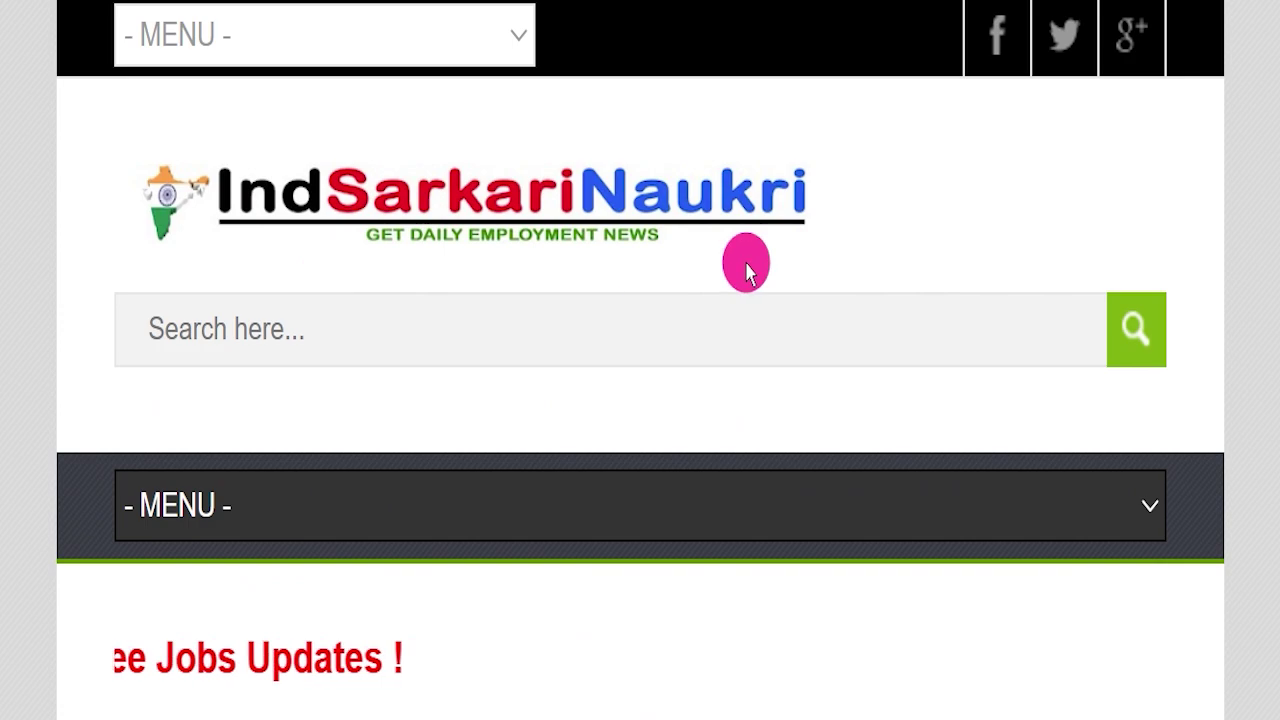
scroll(587, 563, "down", 10)
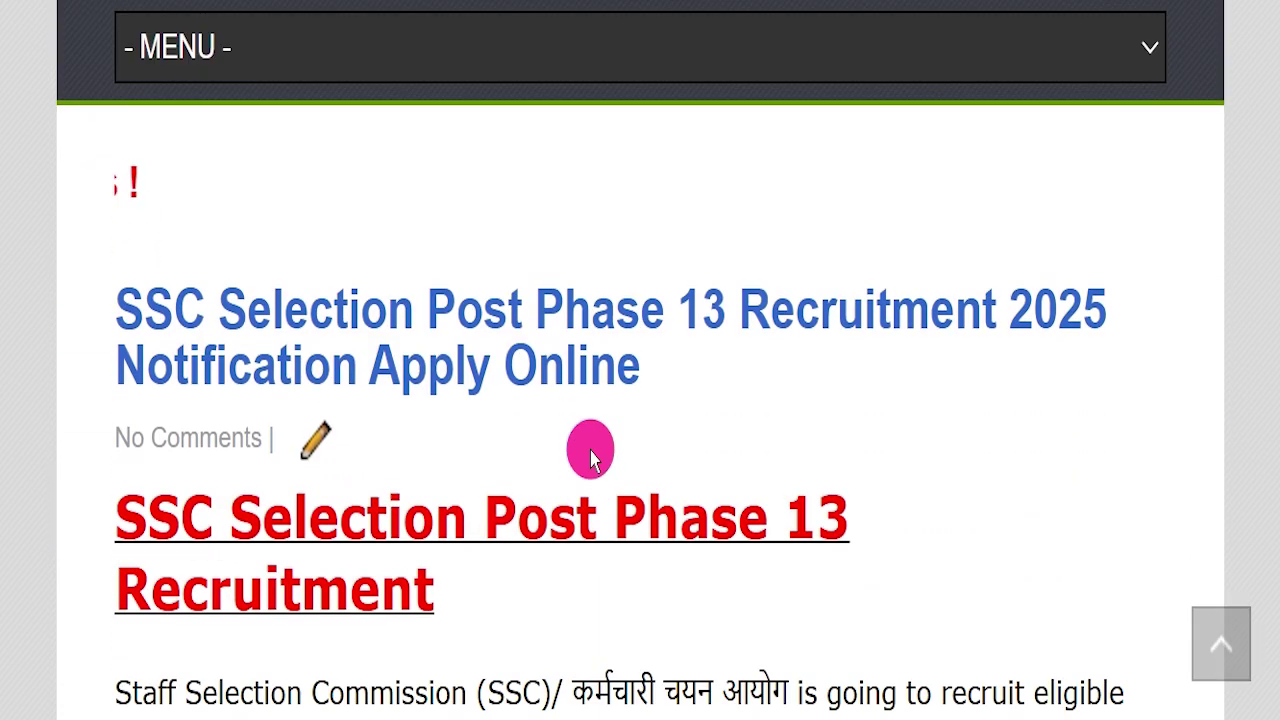
scroll(592, 437, "down", 4)
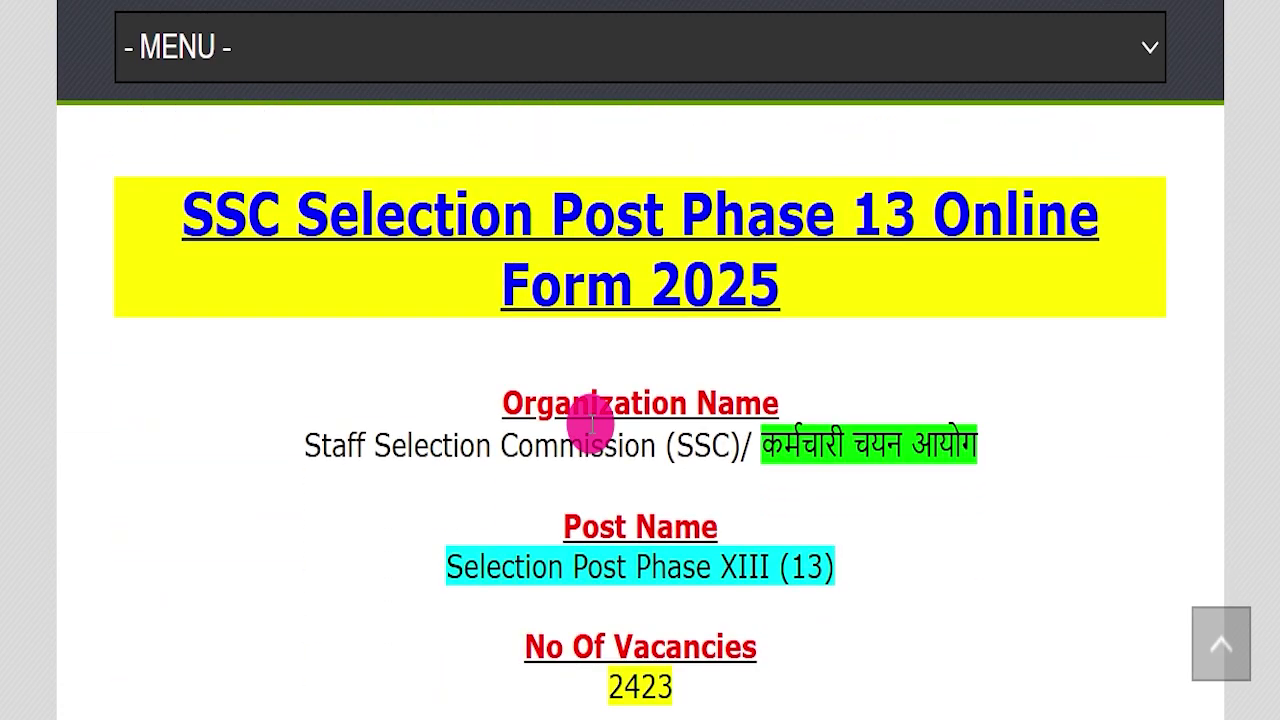
scroll(506, 391, "up", 2)
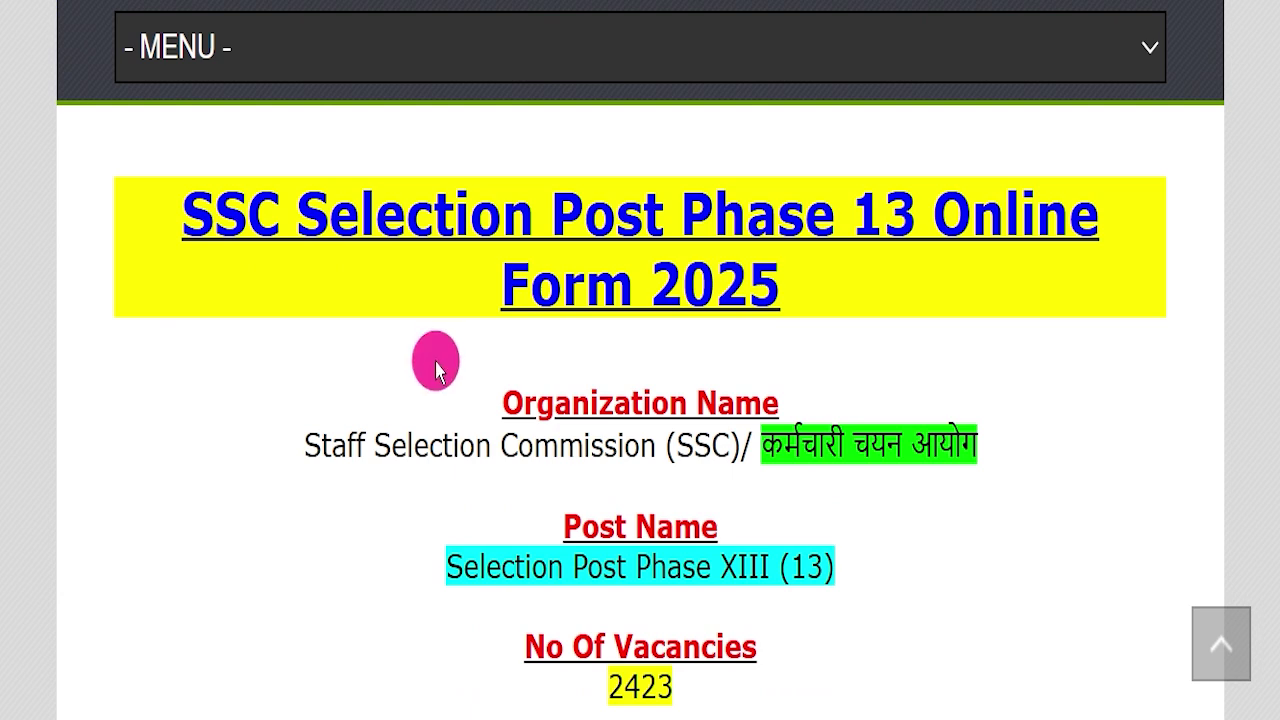
Step: Highlight the online form title, organization name and post name in the article while reading them
left_click_drag(150, 206, 835, 268)
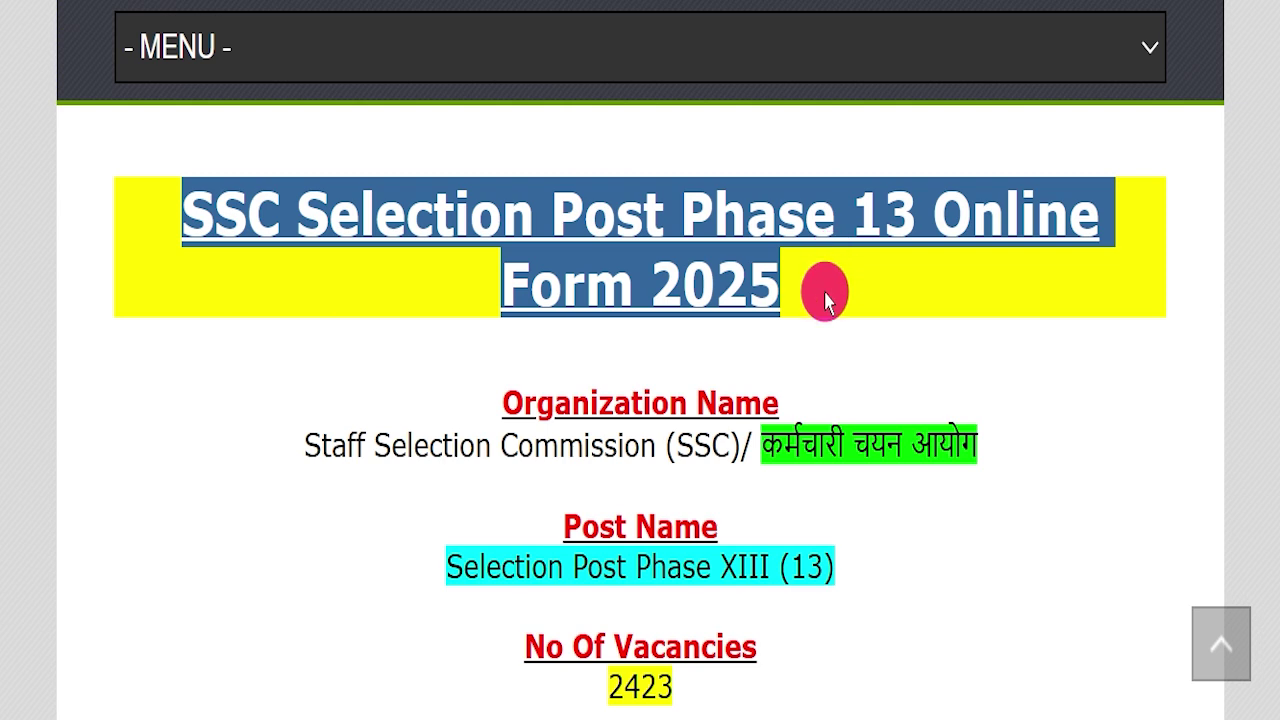
left_click(826, 300)
left_click_drag(302, 445, 1026, 437)
left_click(962, 490)
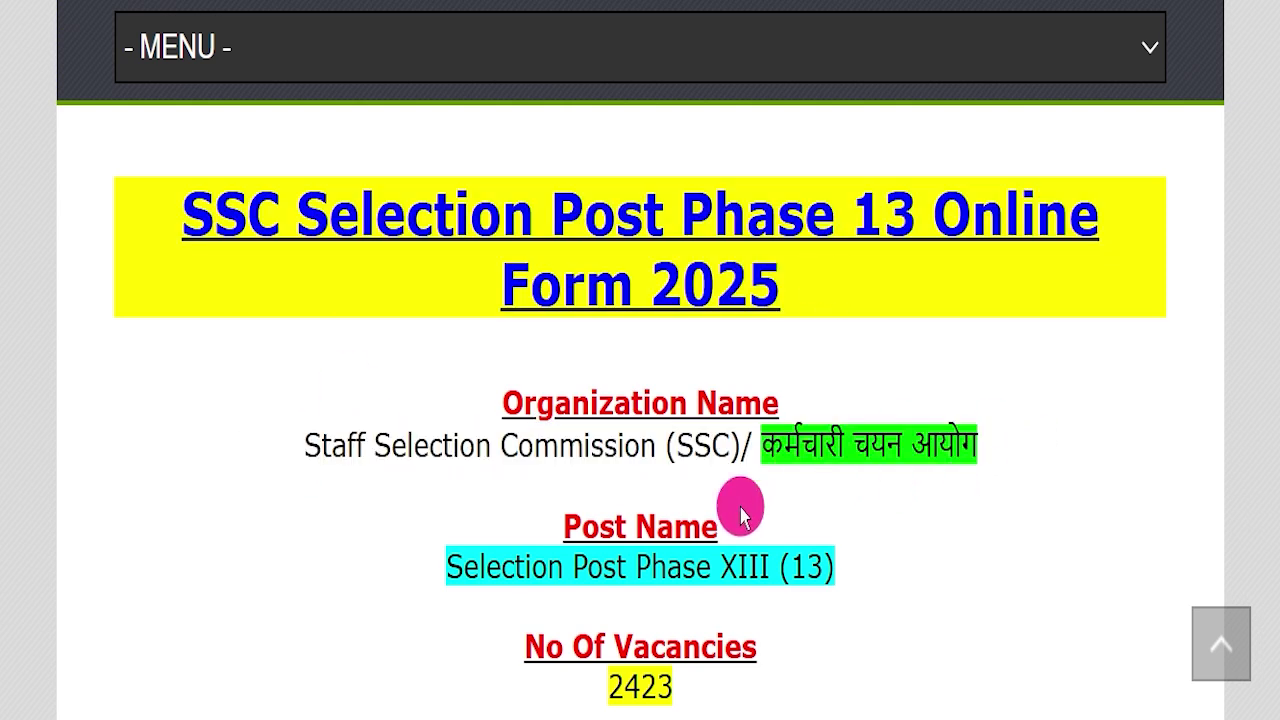
left_click_drag(412, 555, 846, 557)
left_click(871, 611)
scroll(643, 480, "down", 2)
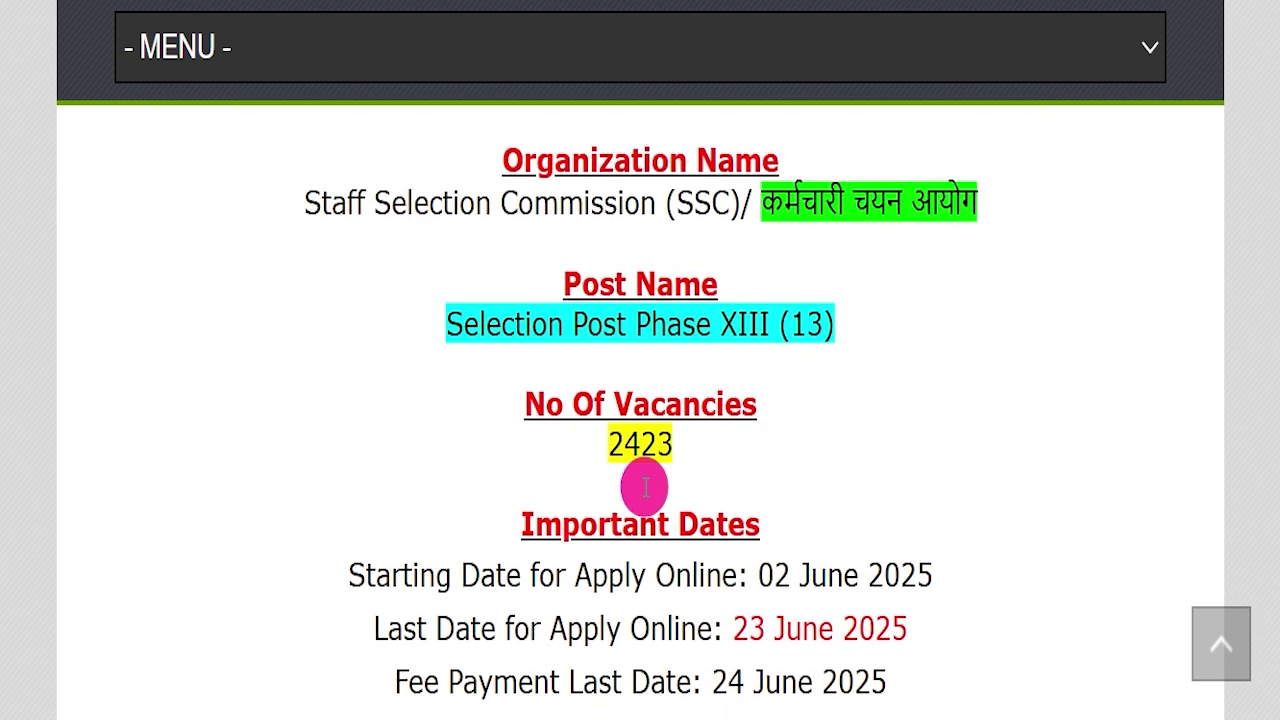
Step: Review the number of vacancies and mark the application dates under Important Dates
left_click_drag(500, 450, 780, 443)
scroll(991, 449, "down", 2)
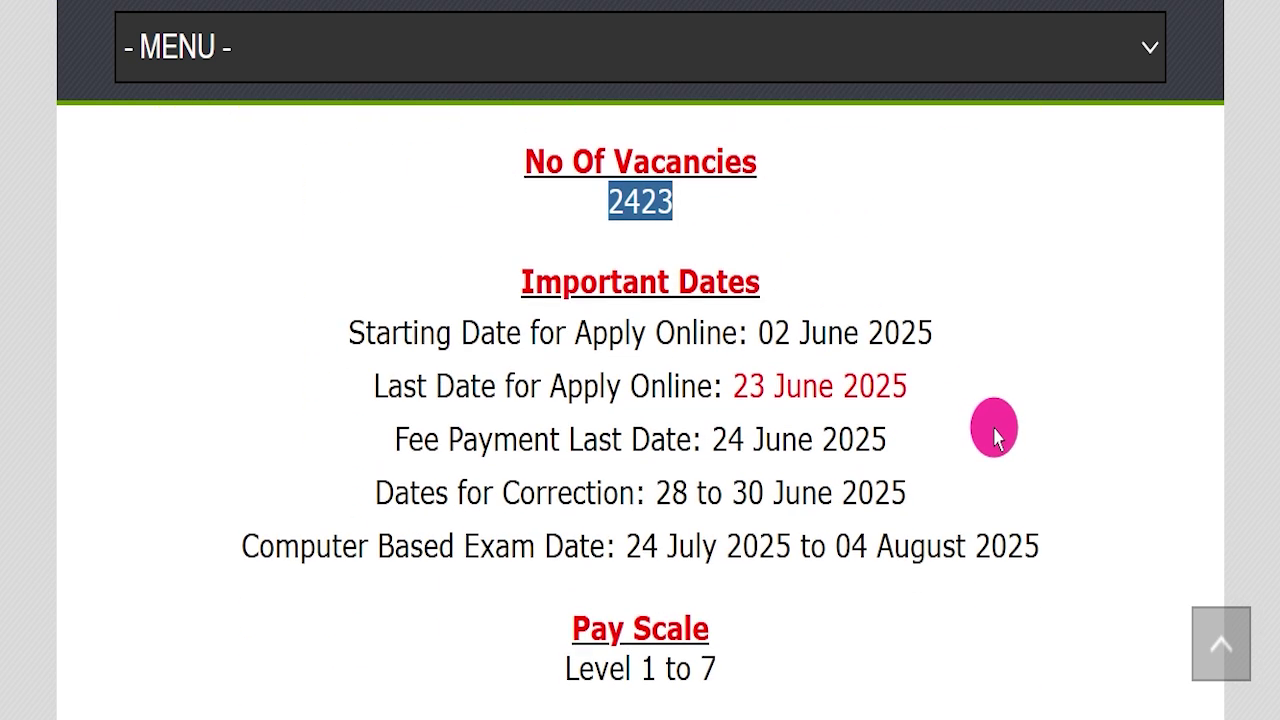
left_click(994, 429)
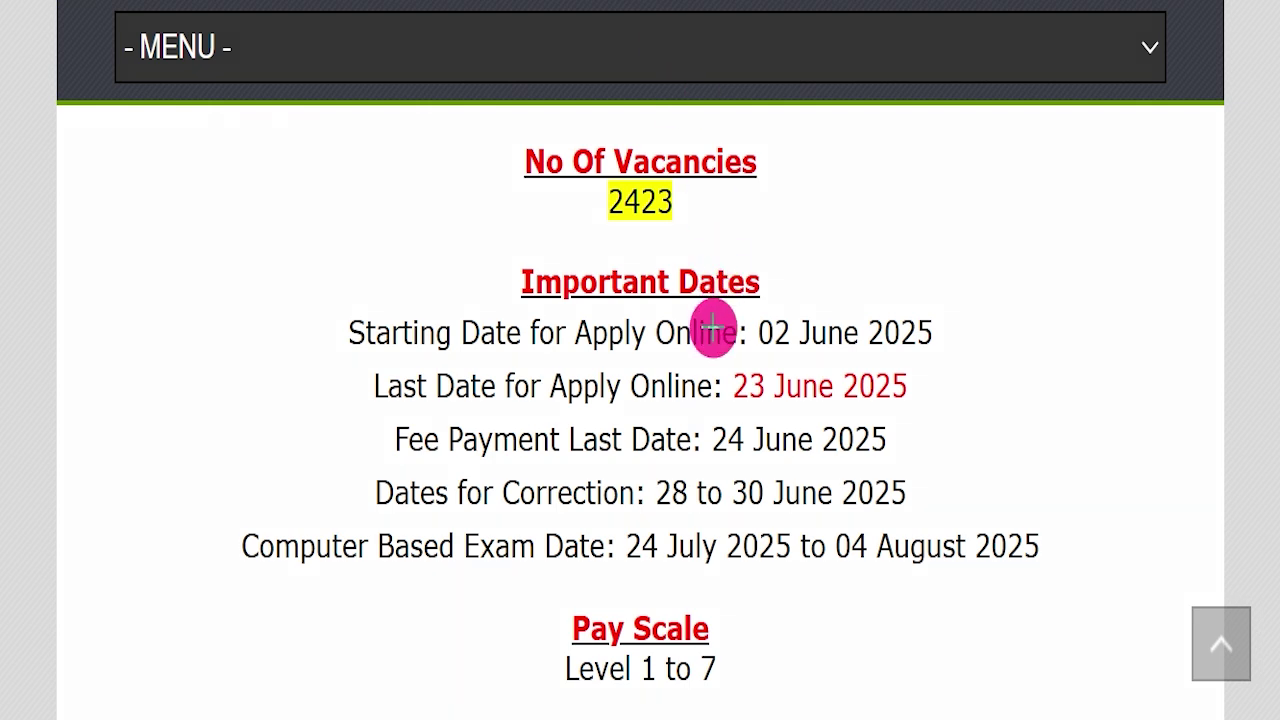
mouse_move(406, 396)
left_mouse_down()
mouse_move(912, 396)
mouse_move(1019, 290)
left_mouse_up()
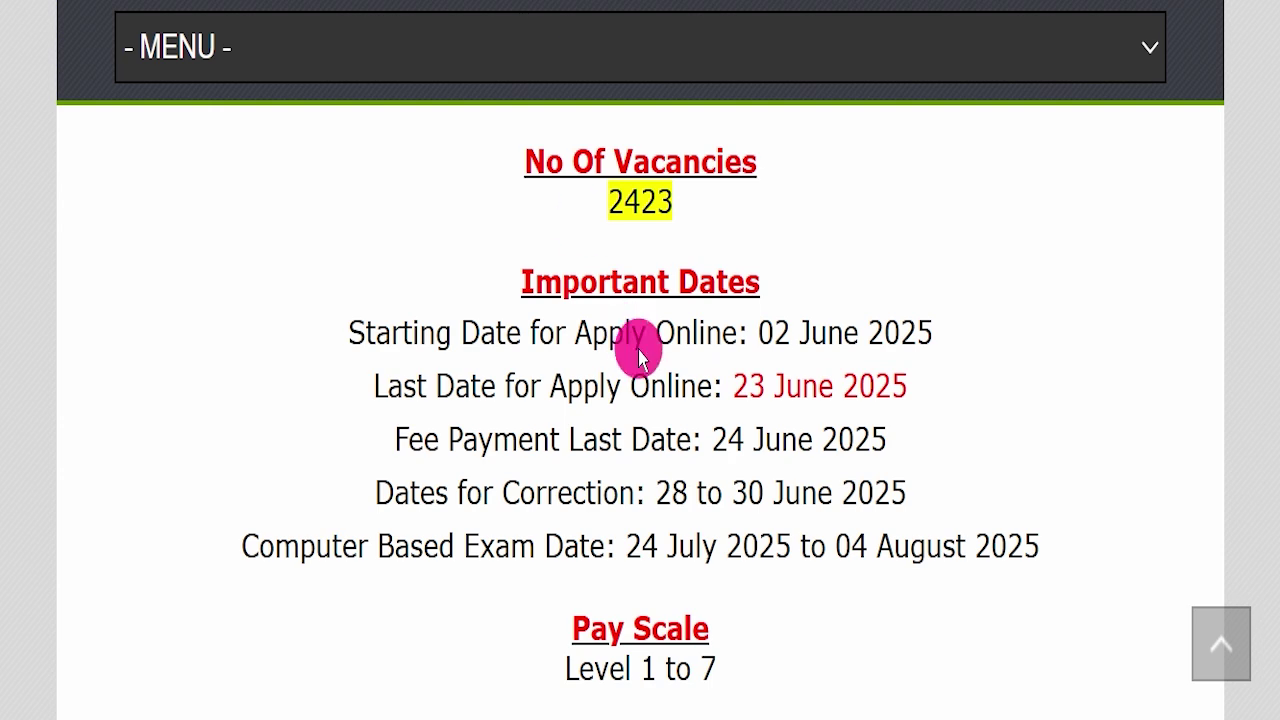
Step: Highlight the pay scale entry in the article and read on to the Educational Qualification section
scroll(636, 340, "down", 2)
left_click_drag(500, 420, 849, 409)
scroll(900, 360, "down", 2)
left_click(930, 312)
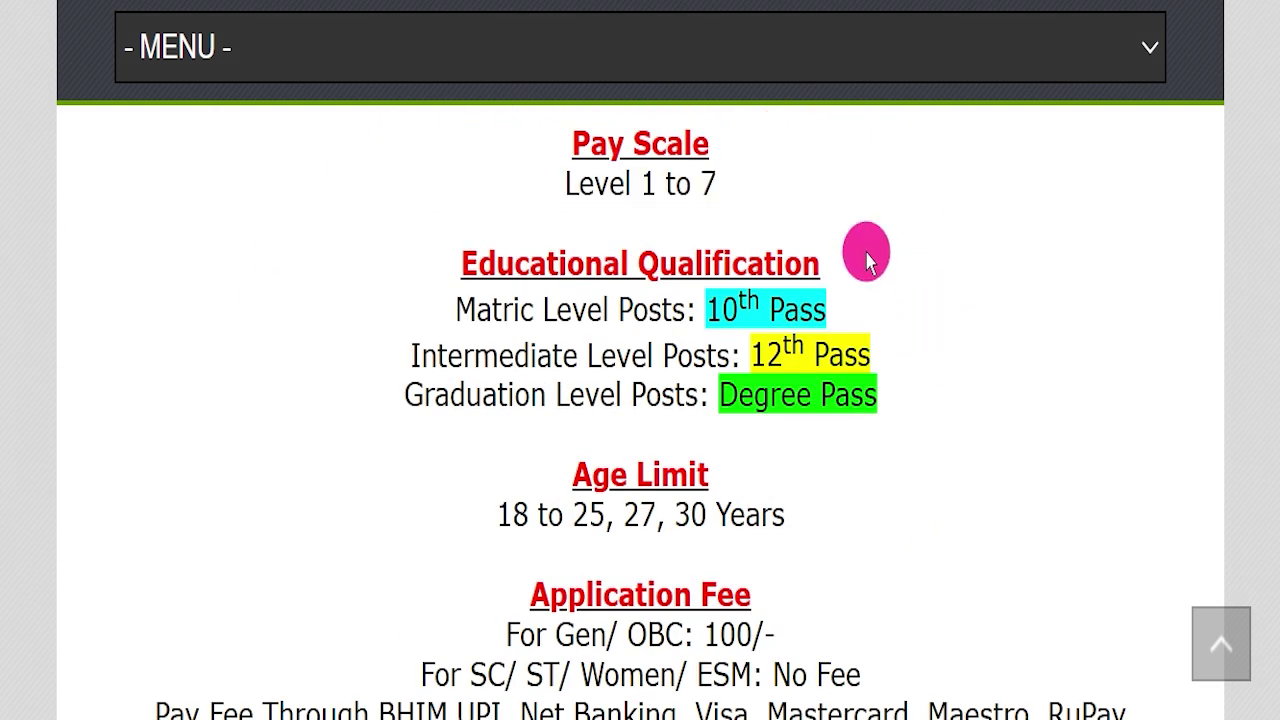
Step: Mark the three educational qualification levels and underline the age limit with pen strokes, clearing the marks once reviewed
left_click_drag(588, 326, 695, 325)
left_click_drag(843, 297, 1010, 152)
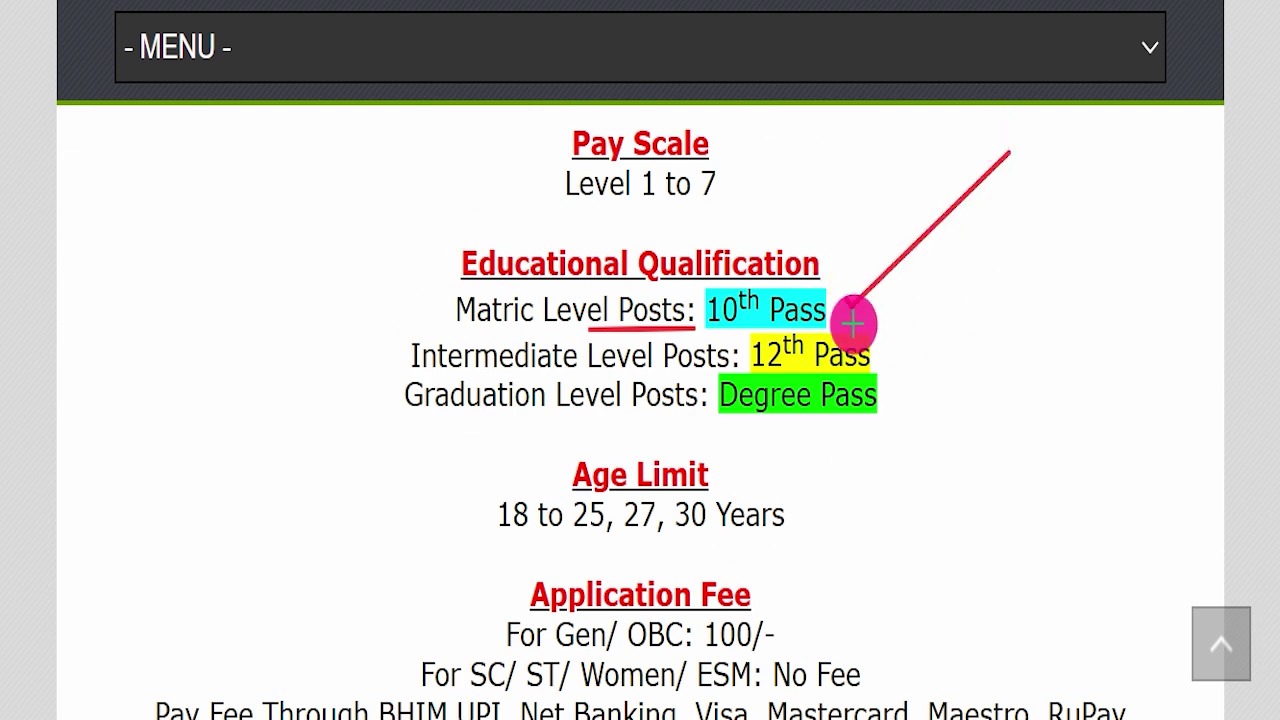
mouse_move(988, 272)
left_mouse_down()
mouse_move(905, 361)
mouse_move(990, 338)
left_mouse_up()
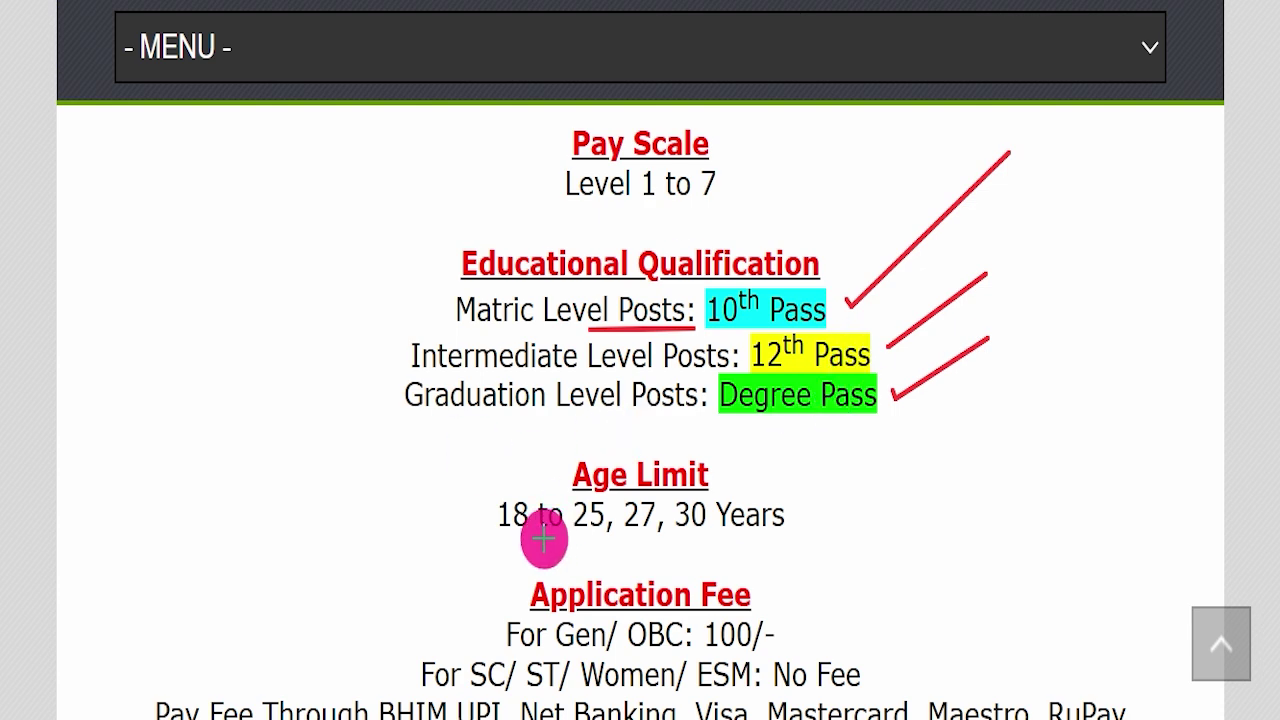
left_click_drag(463, 537, 810, 536)
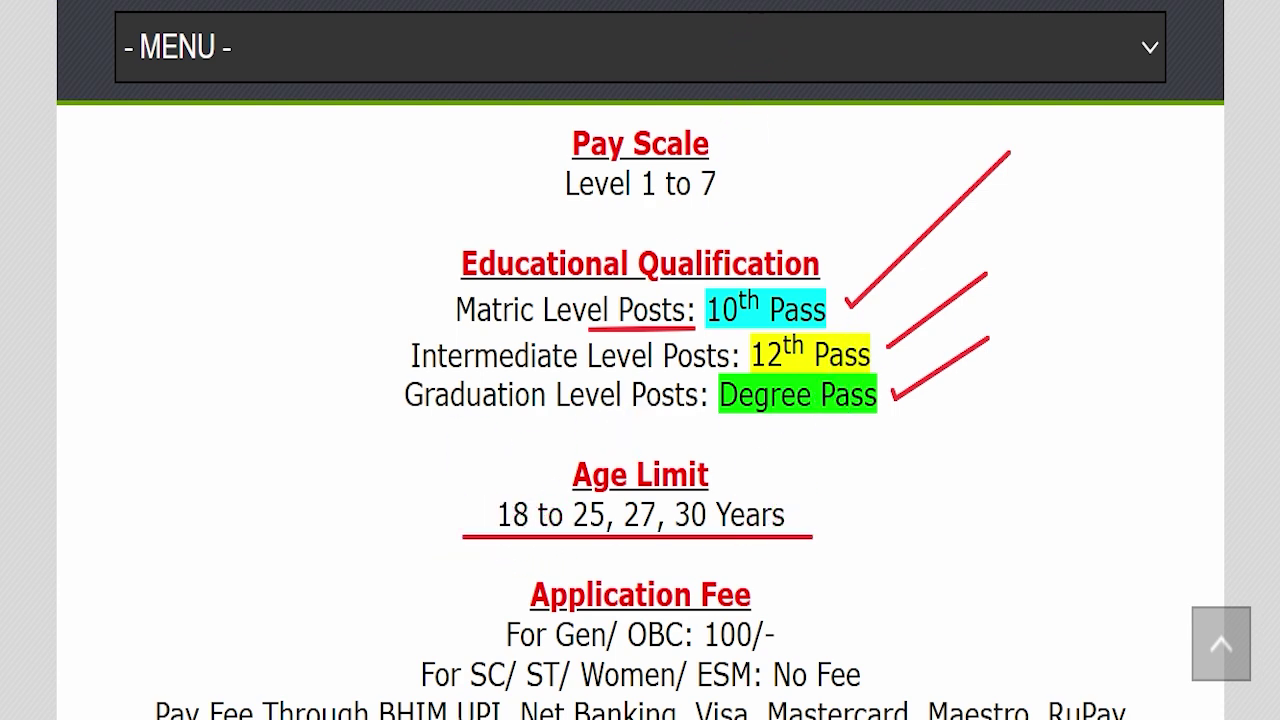
key("e")
Step: Review the Application Fee section, highlighting the Gen/OBC fee, the SC/ST/Women/ESM exemption and the payment methods
scroll(766, 300, "down", 4)
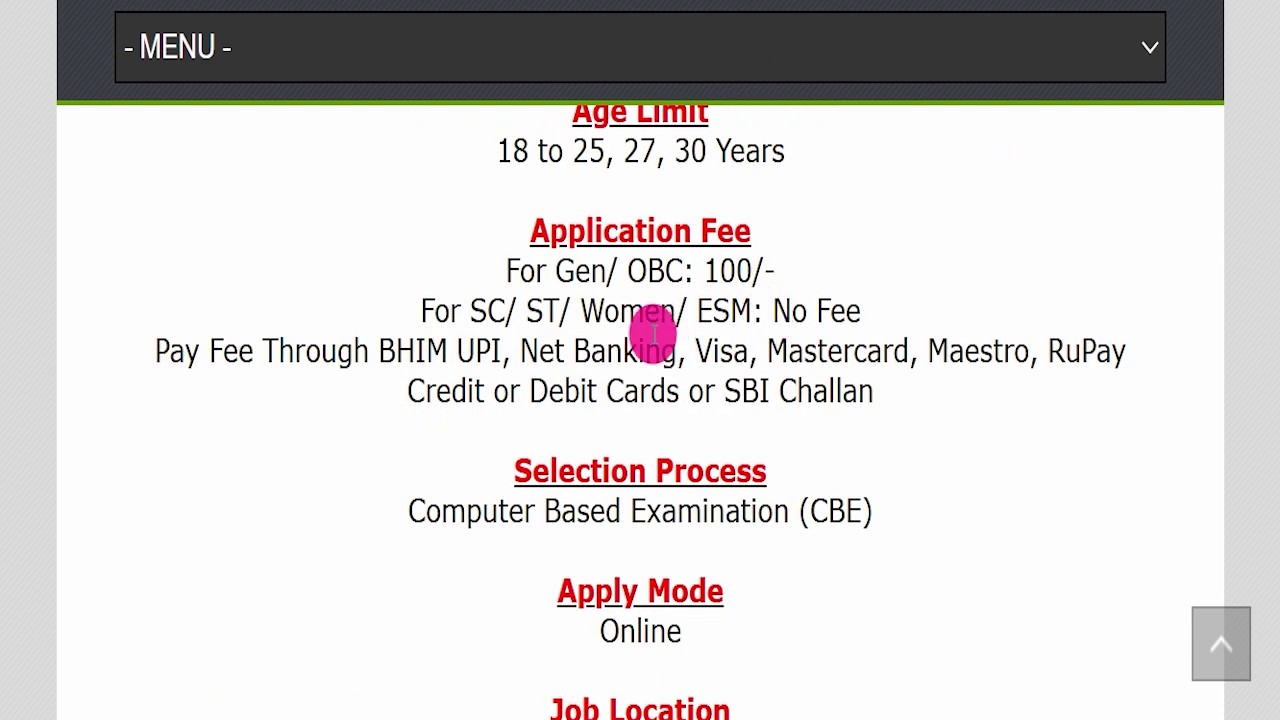
left_click_drag(505, 270, 815, 268)
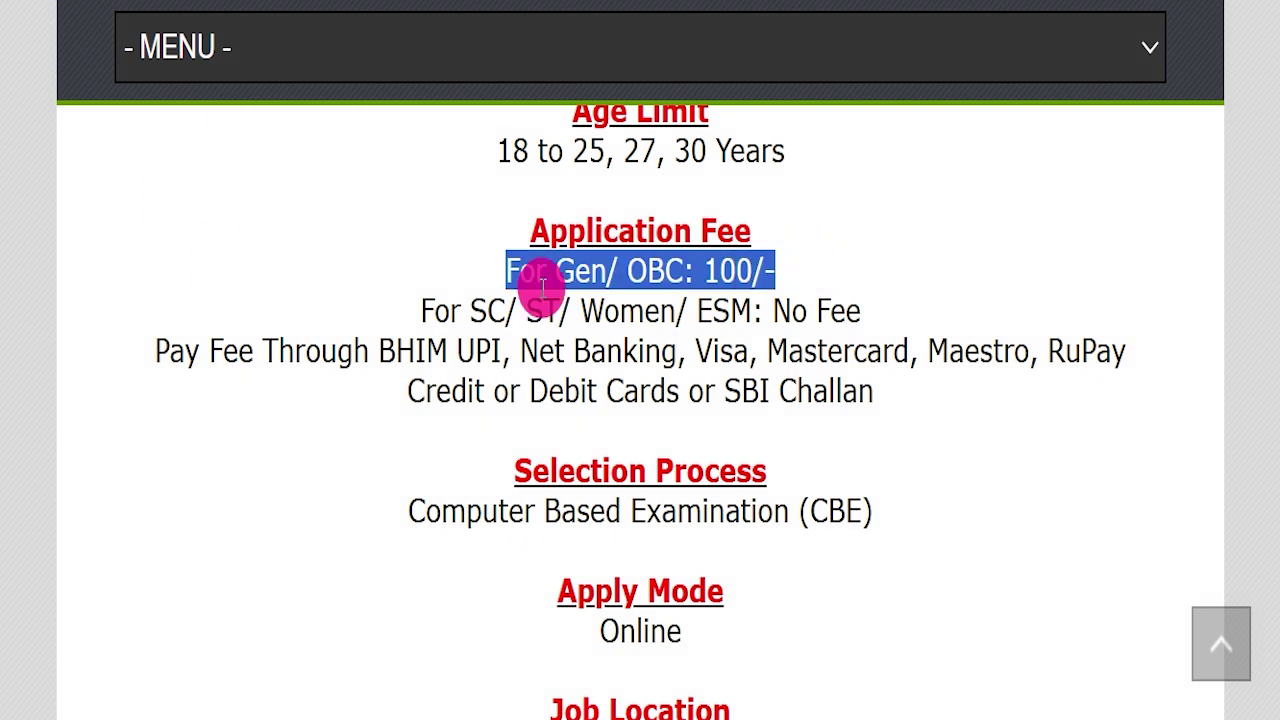
left_click_drag(392, 305, 894, 320)
left_click(458, 325)
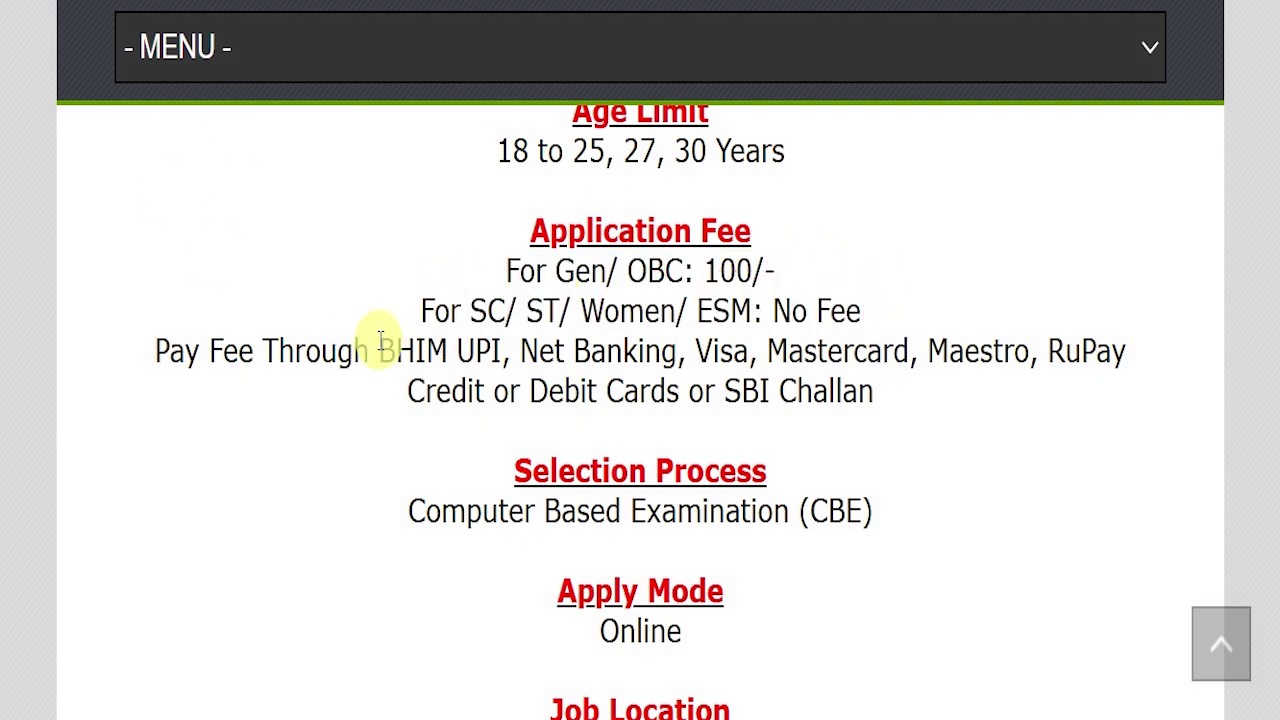
left_click_drag(380, 340, 871, 372)
left_click(876, 398)
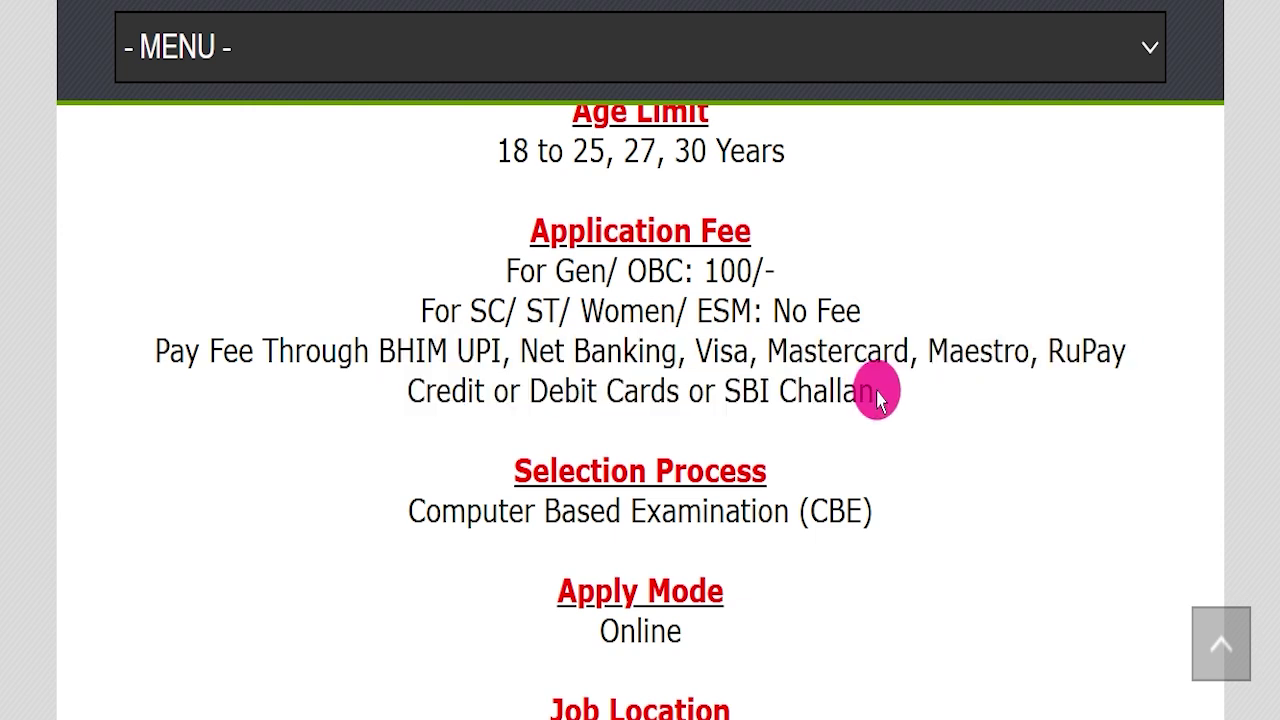
Step: Highlight the selection process, apply mode and job location entries while reading them
scroll(877, 398, "down", 1)
left_click_drag(360, 371, 966, 371)
scroll(820, 434, "down", 1)
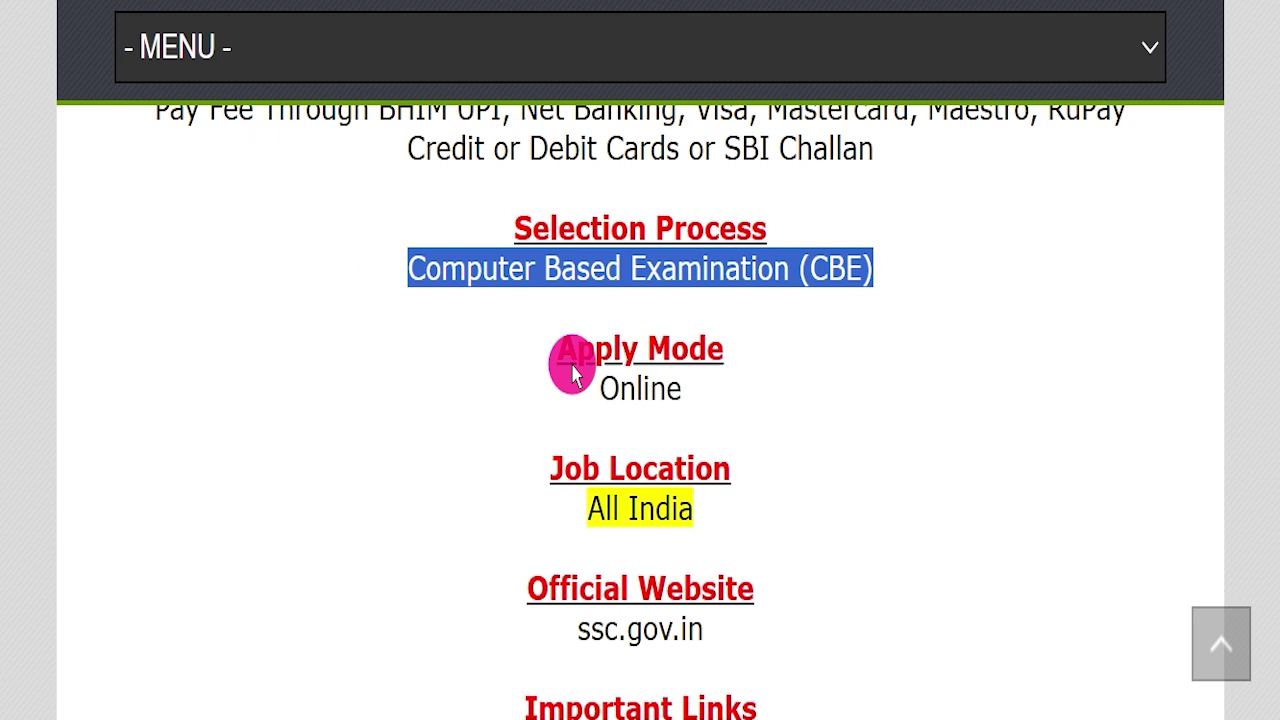
left_click_drag(522, 372, 793, 385)
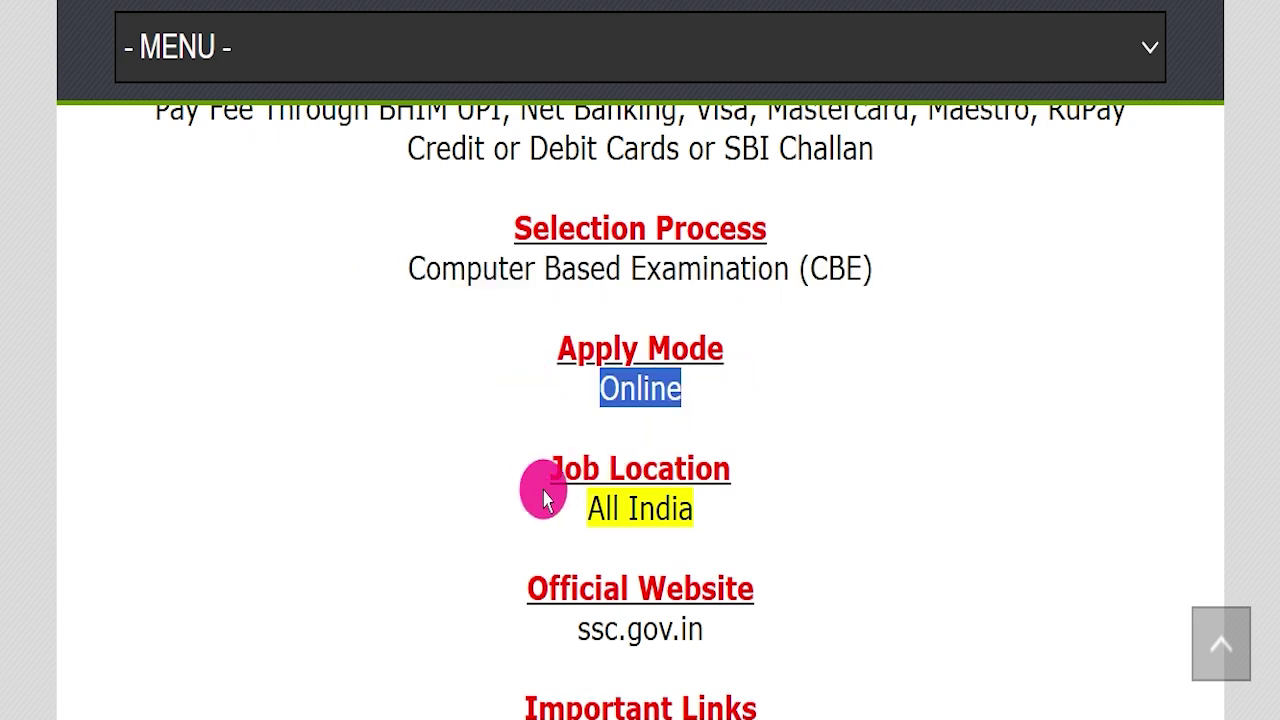
left_click_drag(551, 490, 800, 503)
scroll(806, 492, "down", 2)
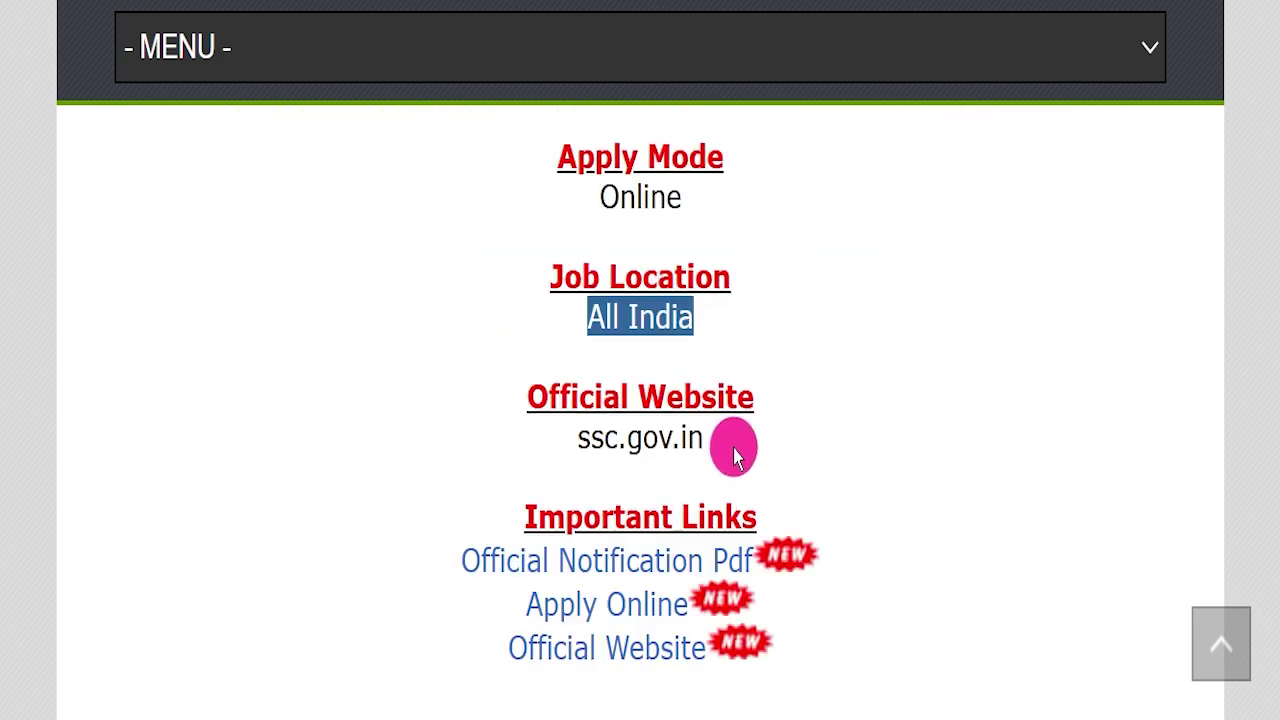
Step: Highlight the Official Website entry in the article while reading its address
left_click_drag(414, 400, 771, 391)
left_click(880, 388)
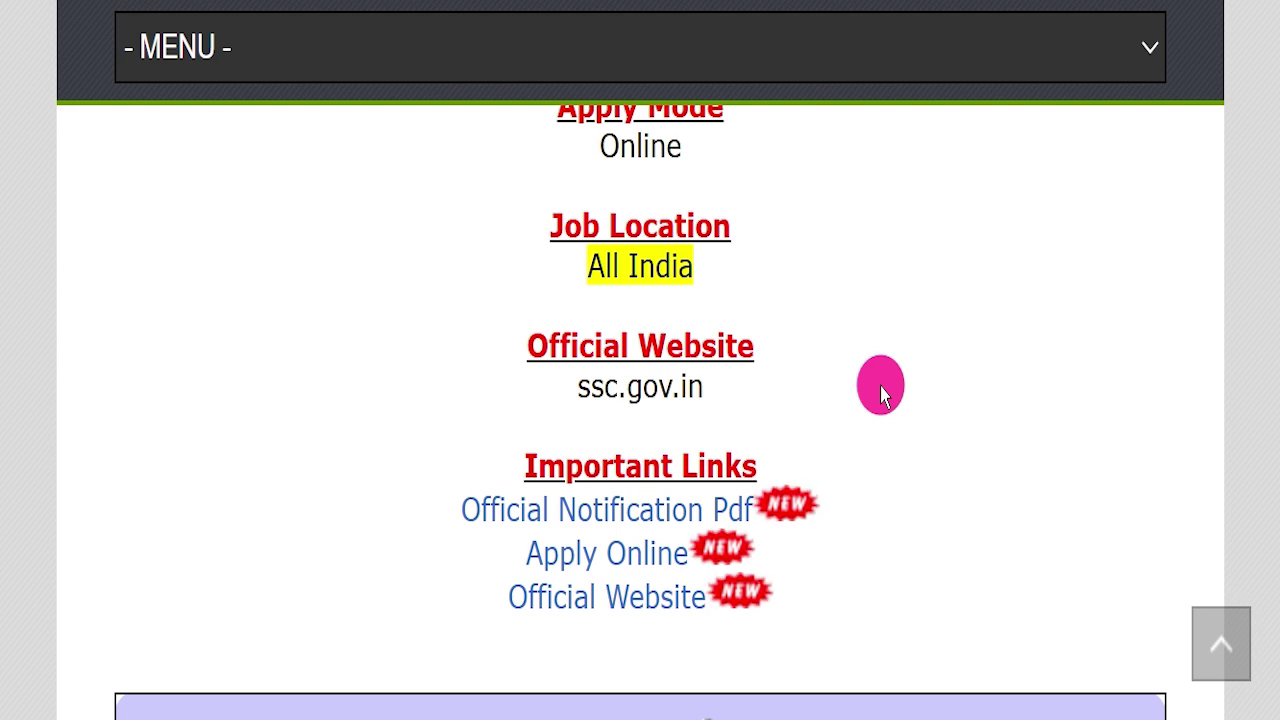
left_click_drag(509, 357, 755, 390)
left_click(755, 390)
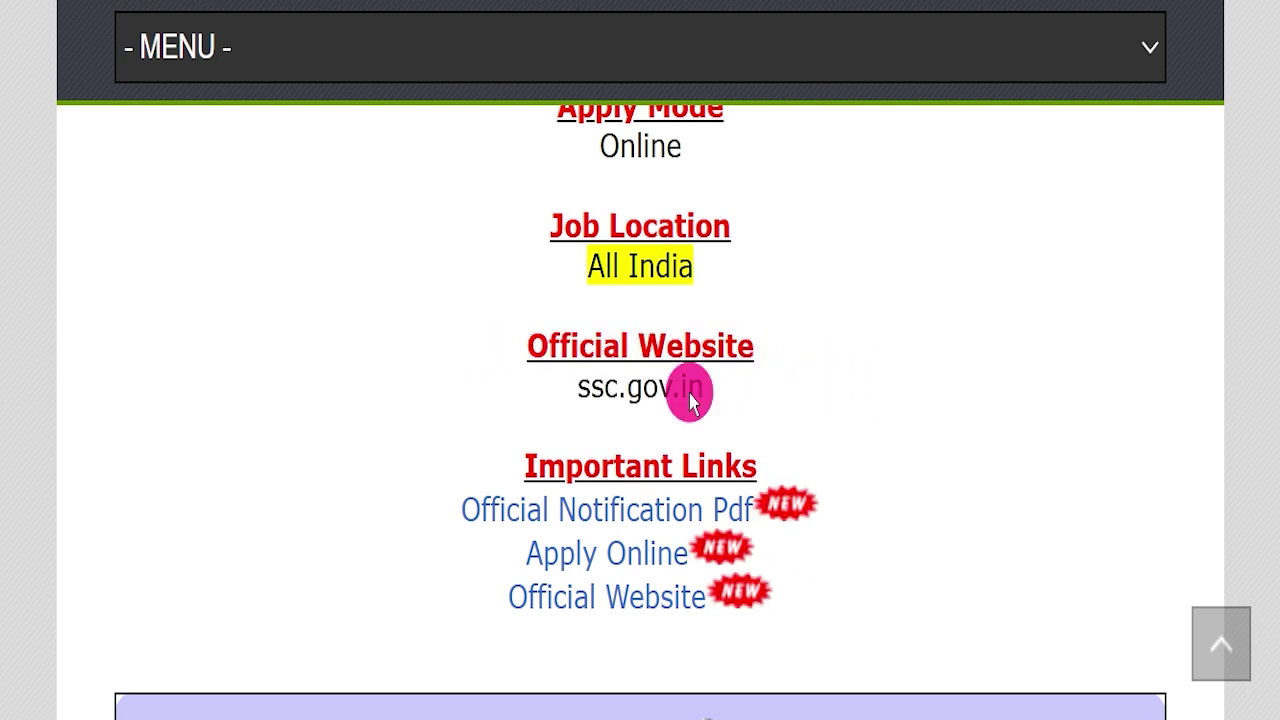
Step: Review the Important Links section and open the Official Notification Pdf
left_click_drag(491, 451, 918, 540)
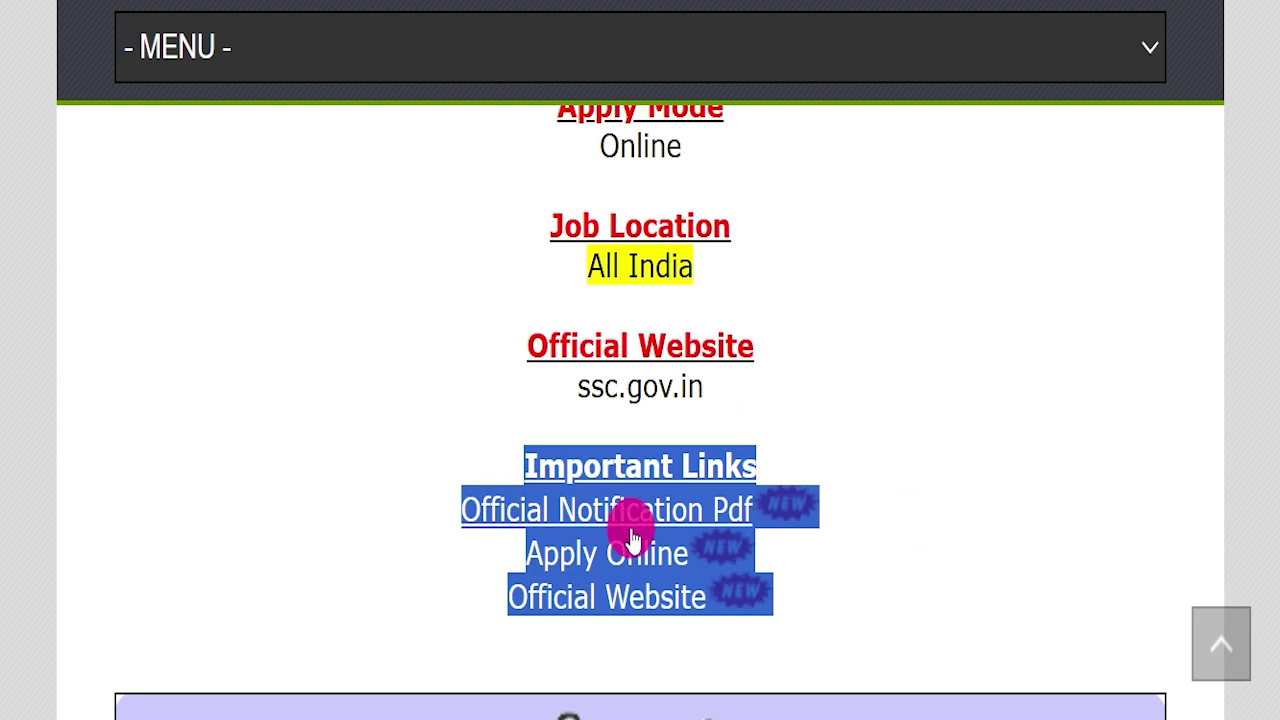
left_click(389, 480)
left_click_drag(393, 510, 732, 509)
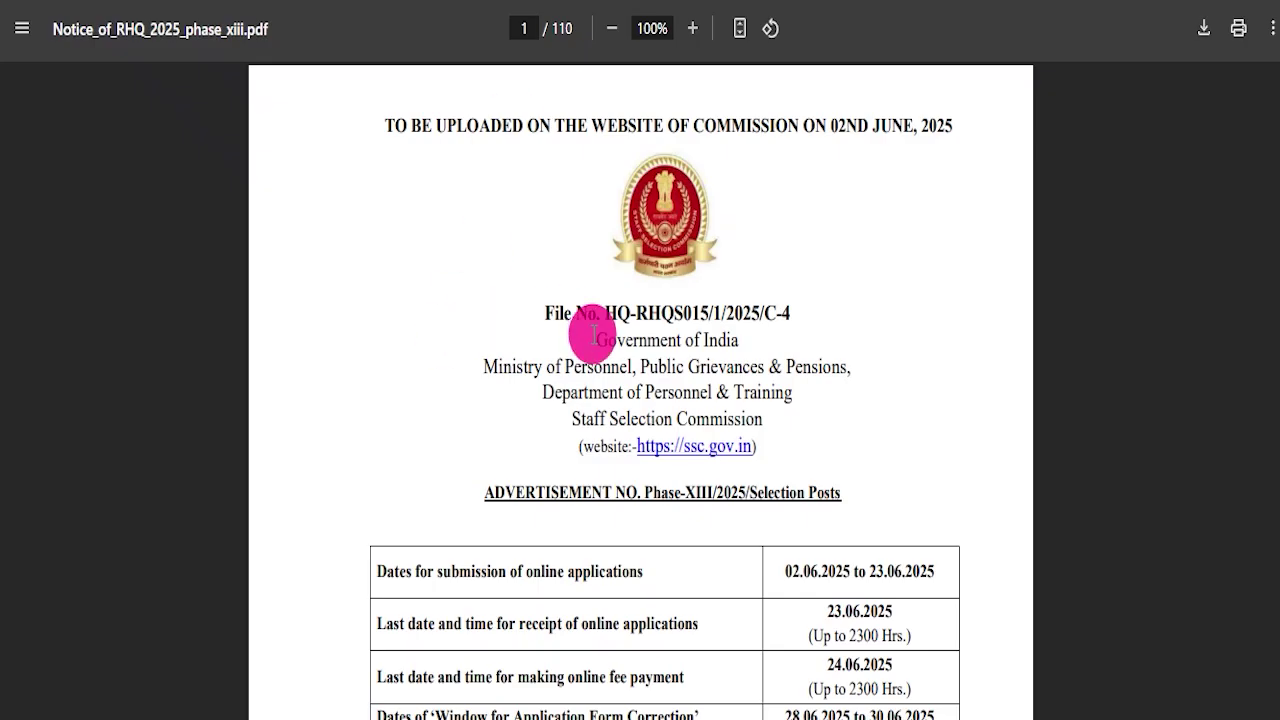
Step: Review the notice's schedule table on page 1, highlighting the application, fee payment, correction window, examination and helpline rows
scroll(594, 345, "down", 3)
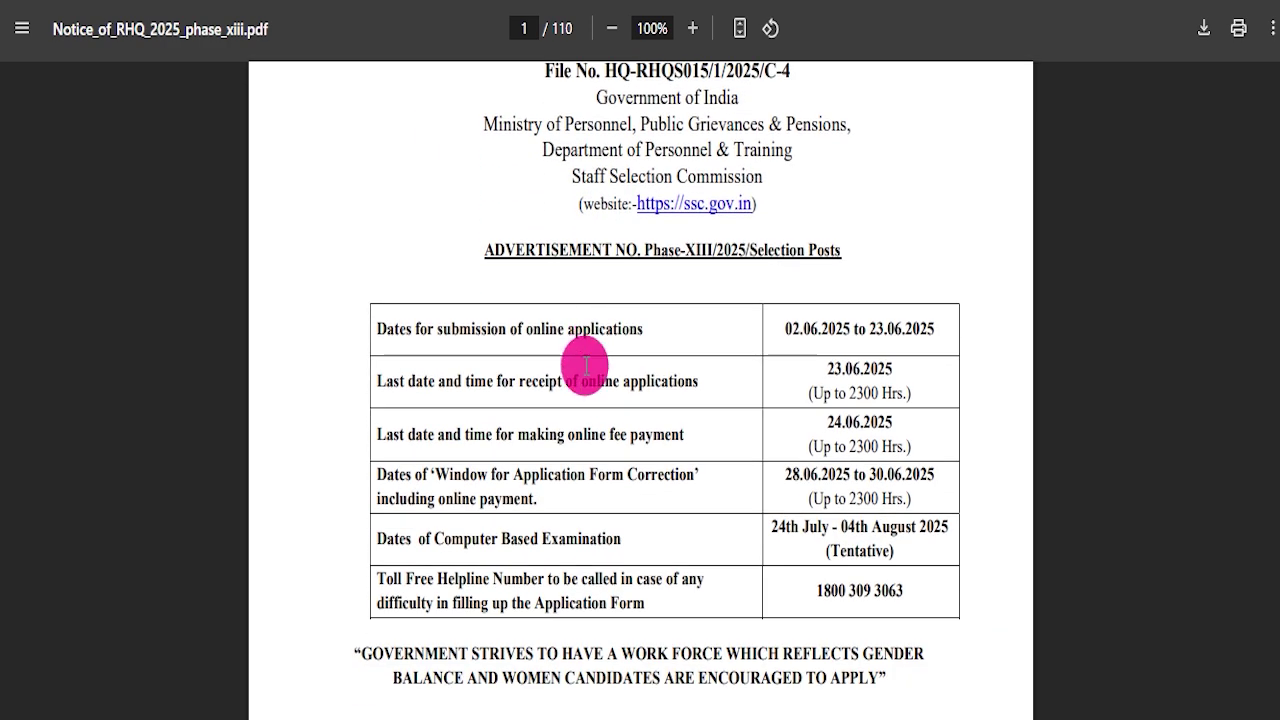
left_click_drag(372, 323, 905, 575)
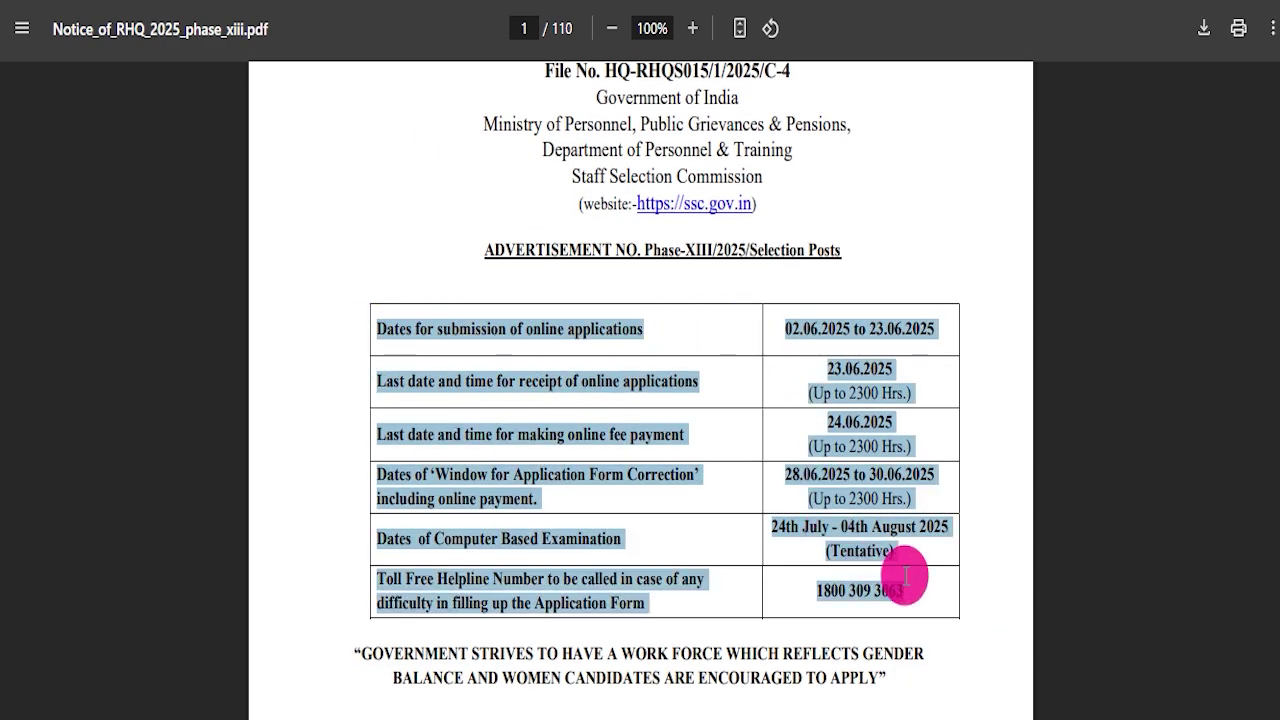
scroll(612, 345, "down", 5)
scroll(597, 345, "down", 6)
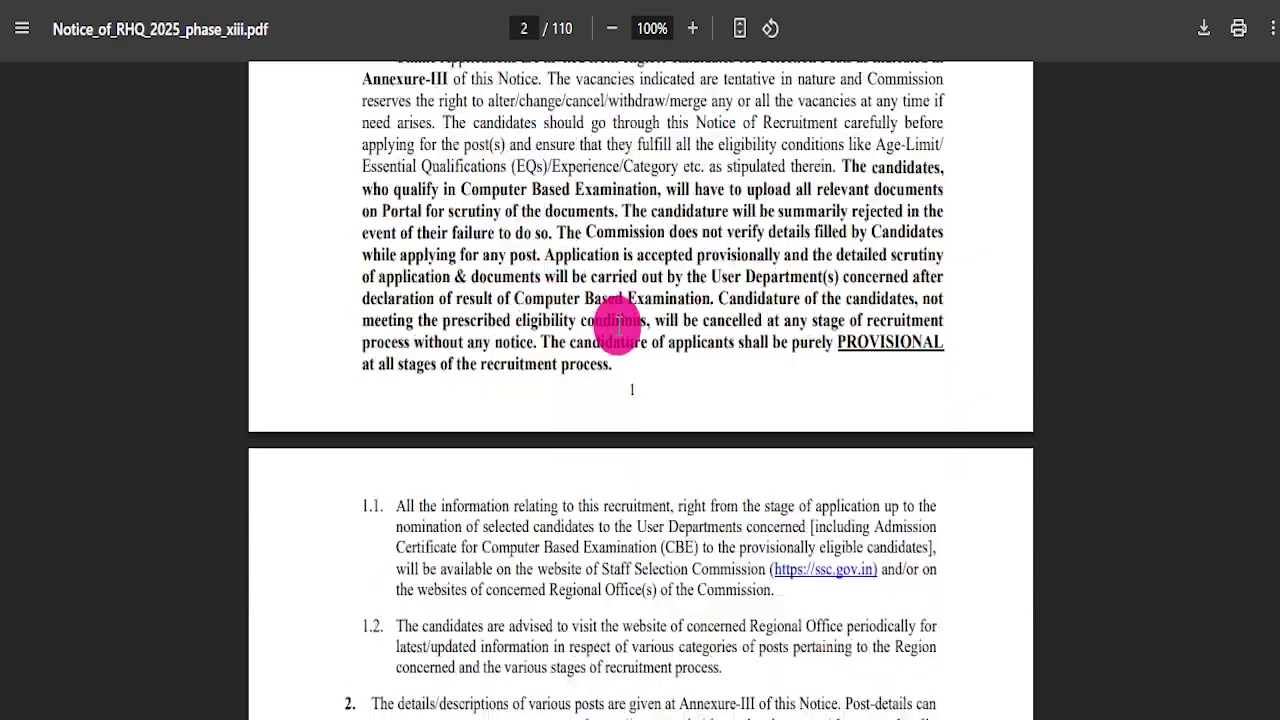
Step: Review the disability categories, age-limit table and section 6.3 upper age relaxation table, highlighting the relaxation entries for the first categories
scroll(527, 387, "down", 18)
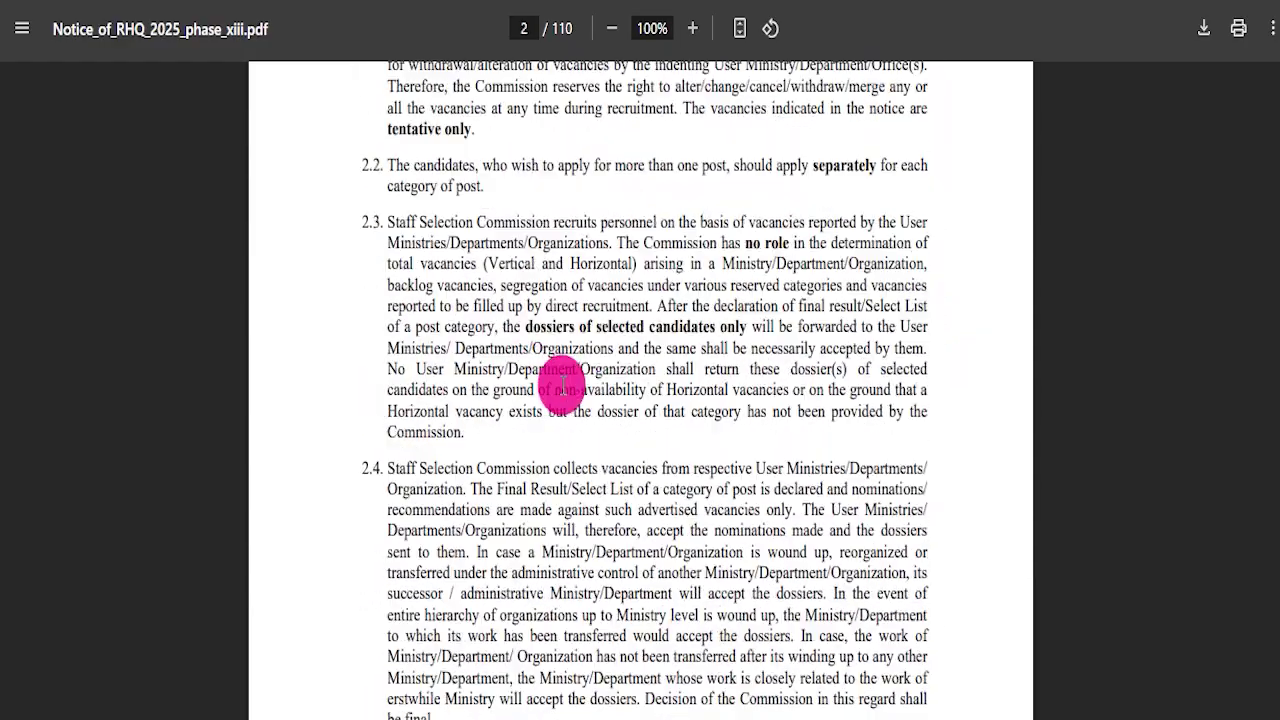
scroll(565, 357, "down", 18)
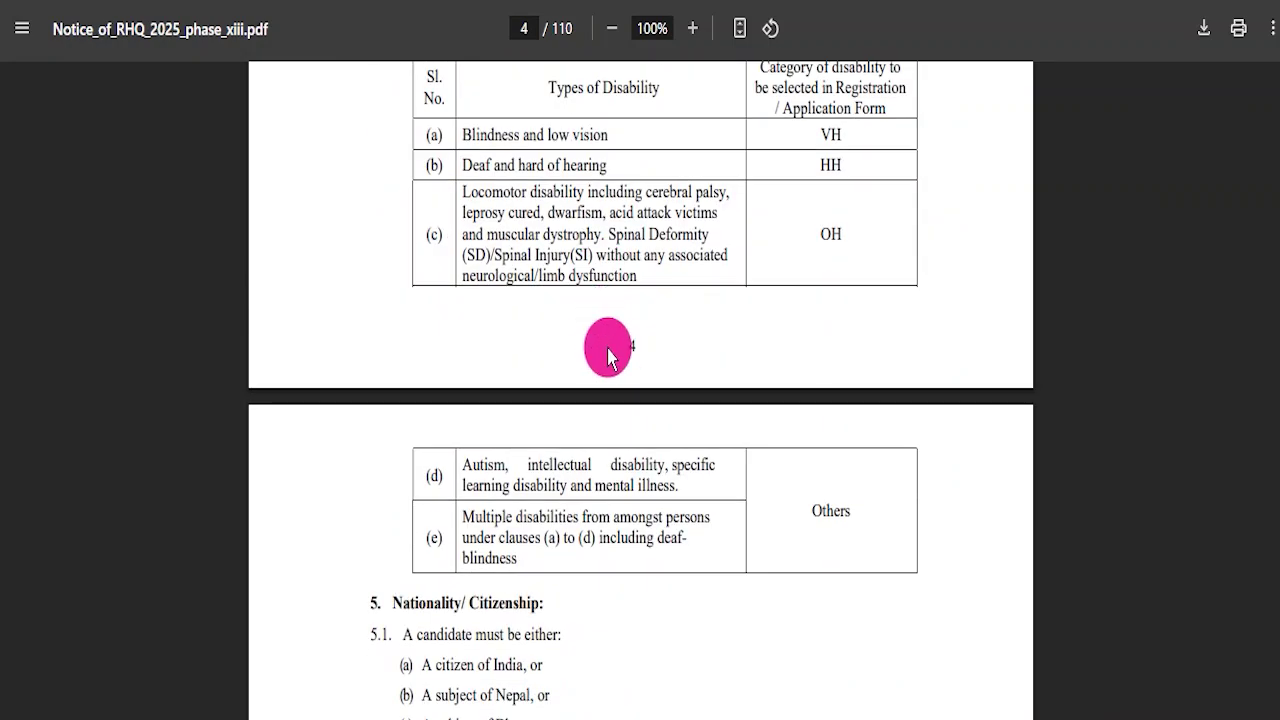
scroll(600, 334, "down", 5)
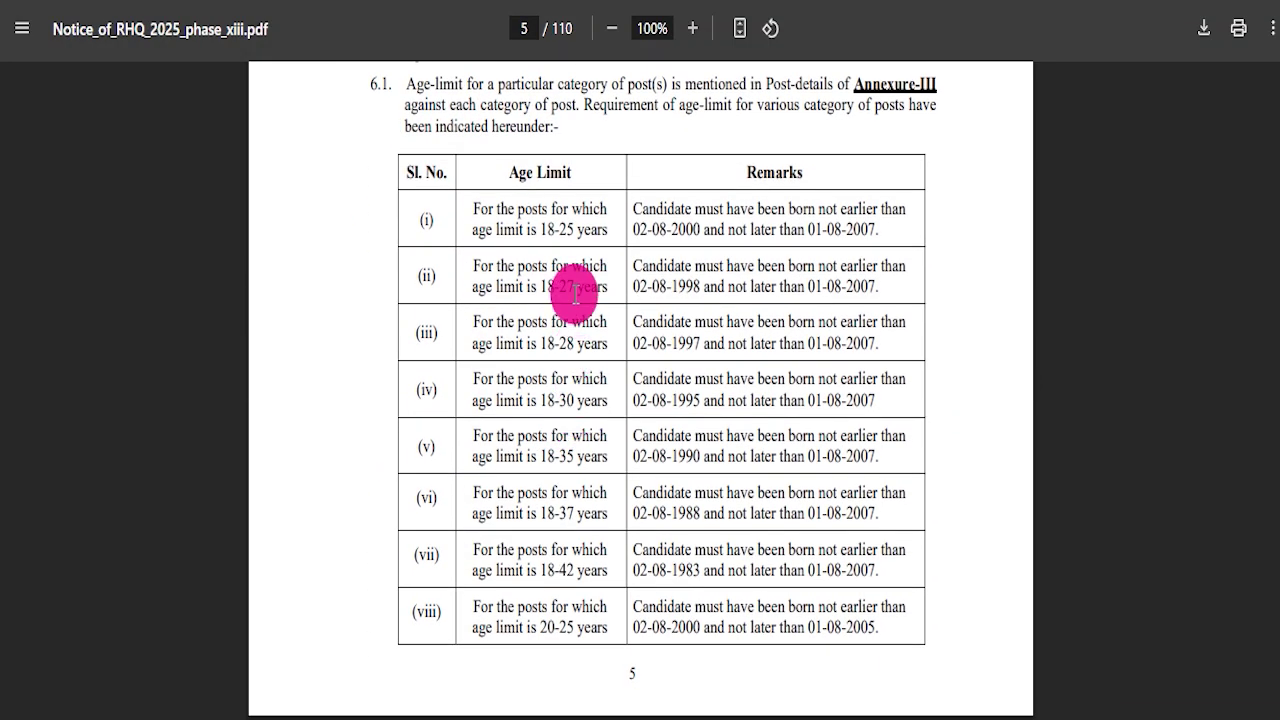
scroll(478, 258, "down", 7)
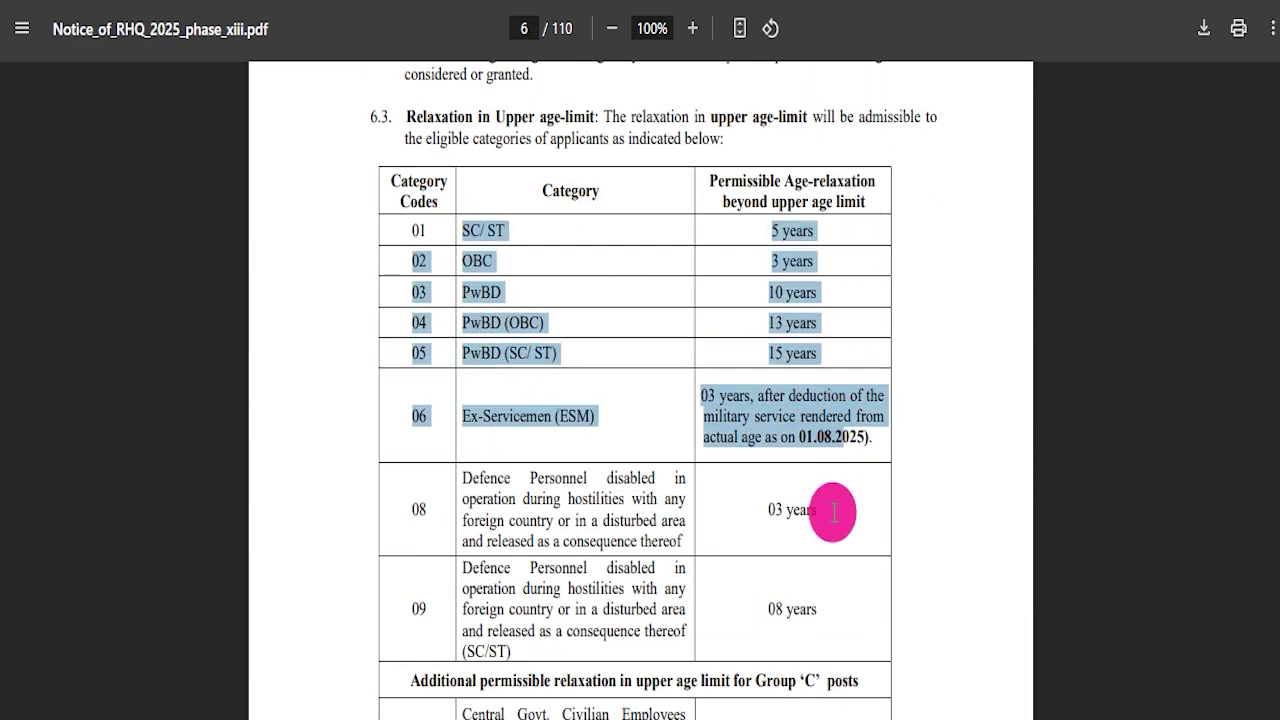
scroll(655, 488, "down", 11)
scroll(640, 420, "down", 18)
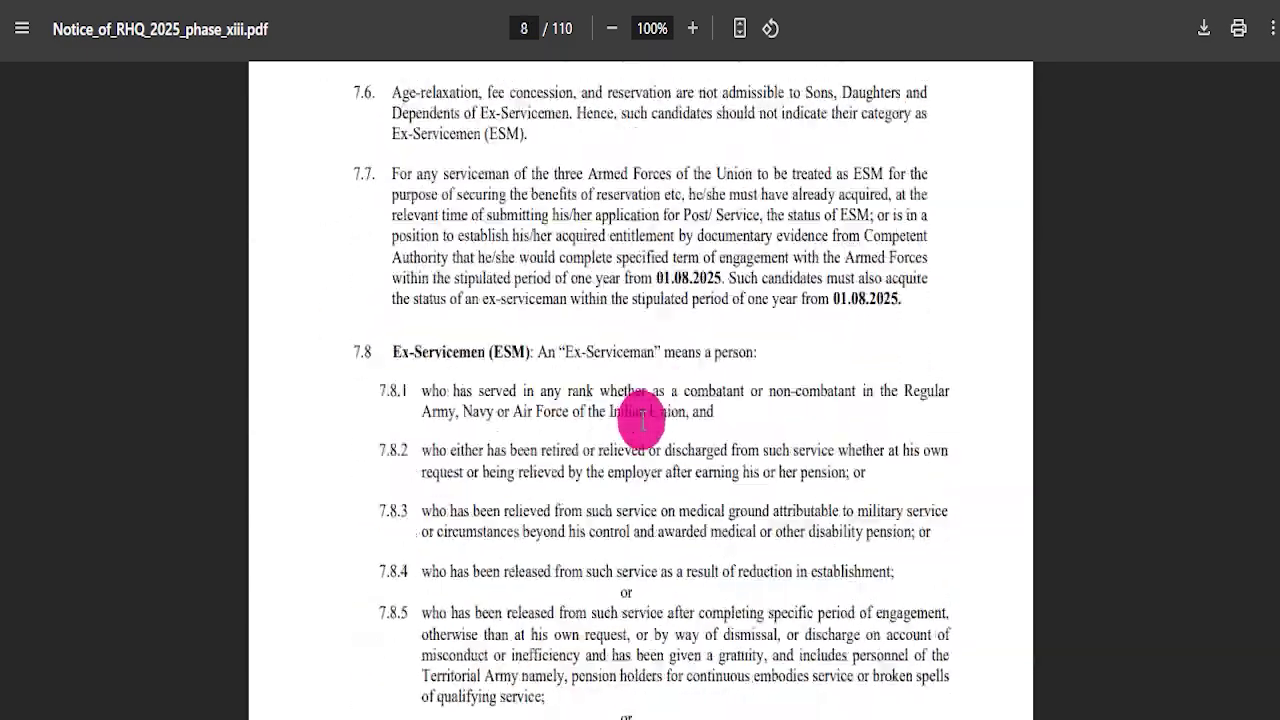
Step: Review the examination centres and highlight the subject, marks and duration table under Scheme of Examination on page 17
scroll(551, 370, "down", 20)
scroll(565, 392, "down", 20)
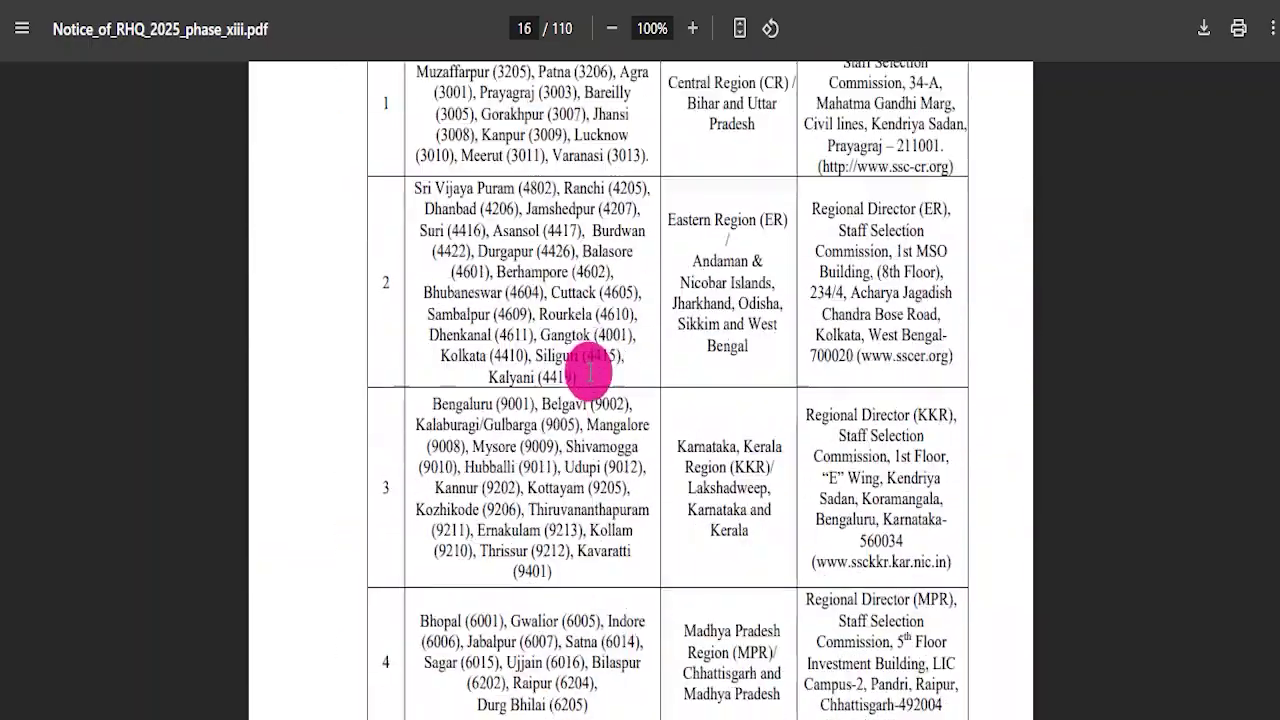
scroll(647, 408, "down", 20)
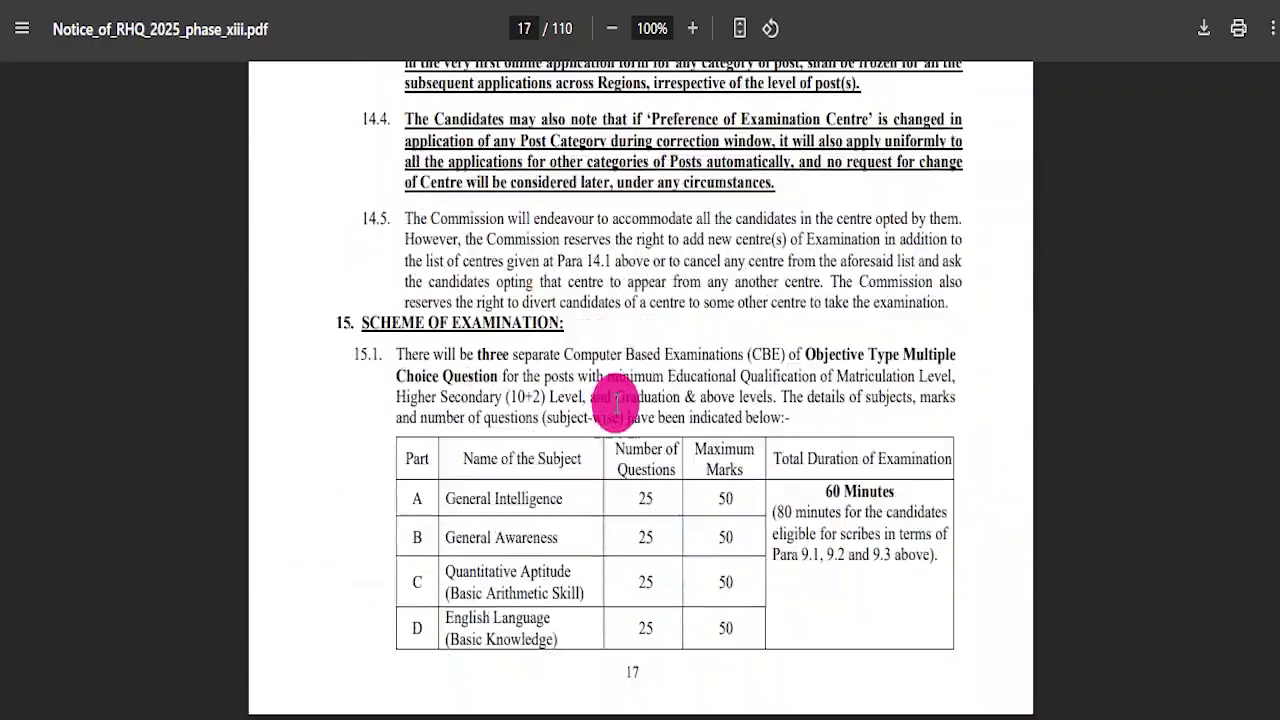
left_click_drag(447, 280, 749, 443)
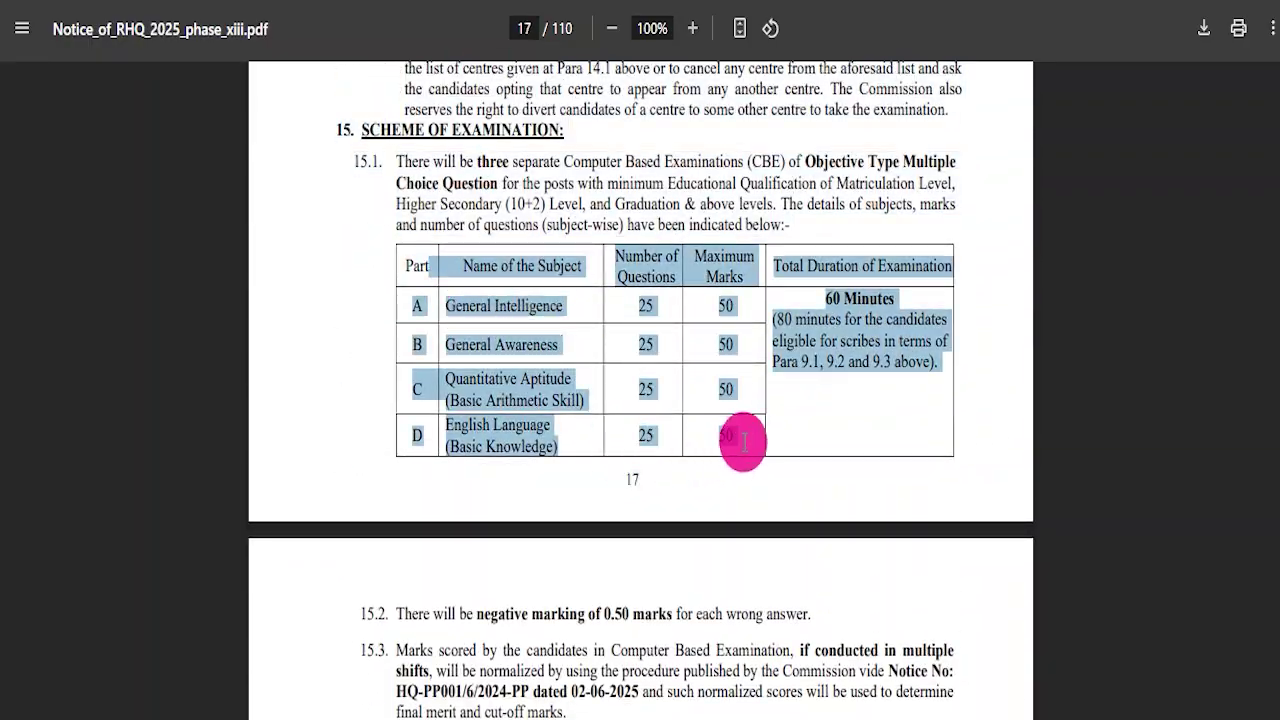
Step: Skim the notice's admission certificate, cut-off and shortlisting rules and the sample application form on page 55
scroll(700, 450, "down", 14)
scroll(668, 458, "down", 20)
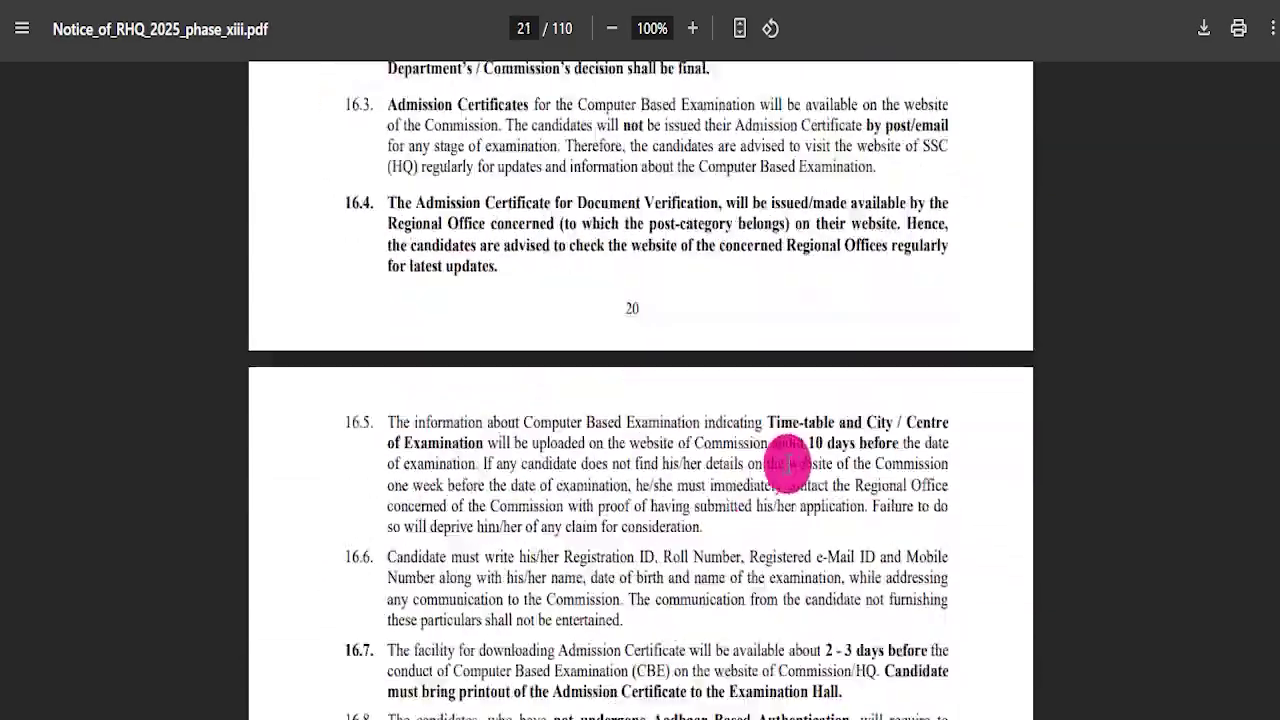
scroll(800, 440, "down", 8)
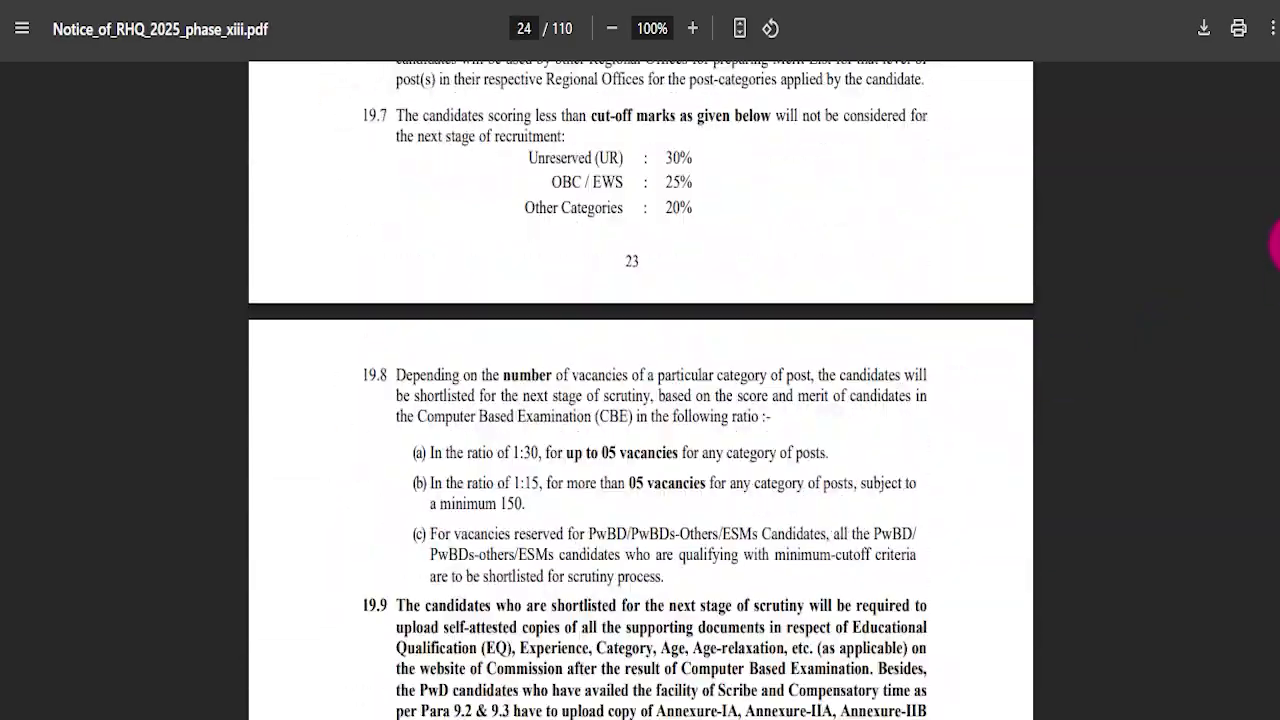
left_click_drag(1277, 228, 1276, 404)
scroll(946, 371, "up", 6)
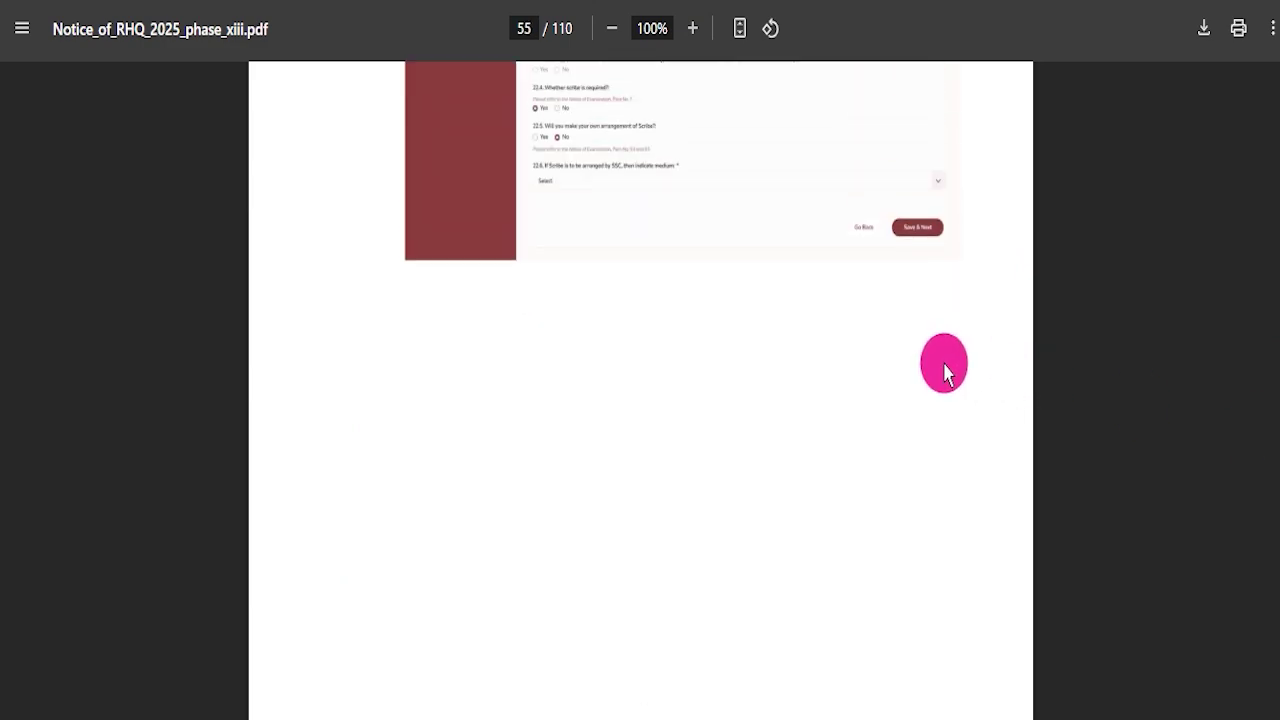
scroll(896, 408, "up", 4)
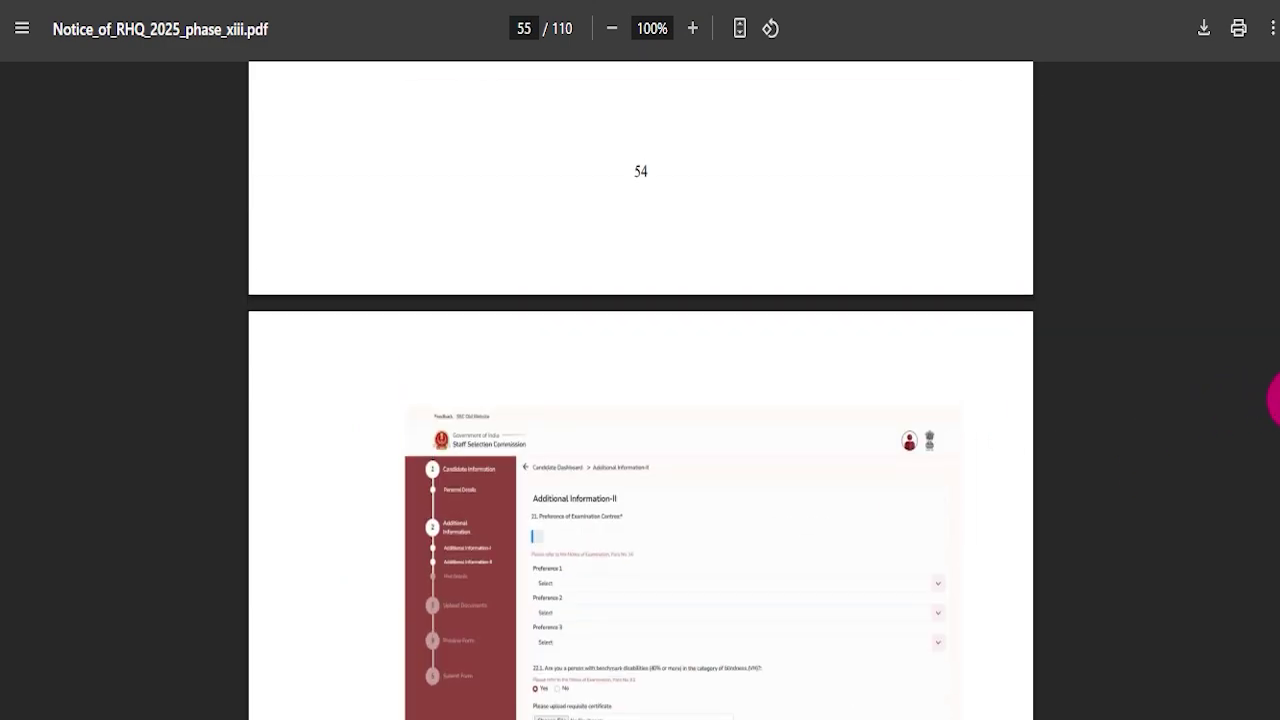
left_click_drag(1277, 398, 1277, 20)
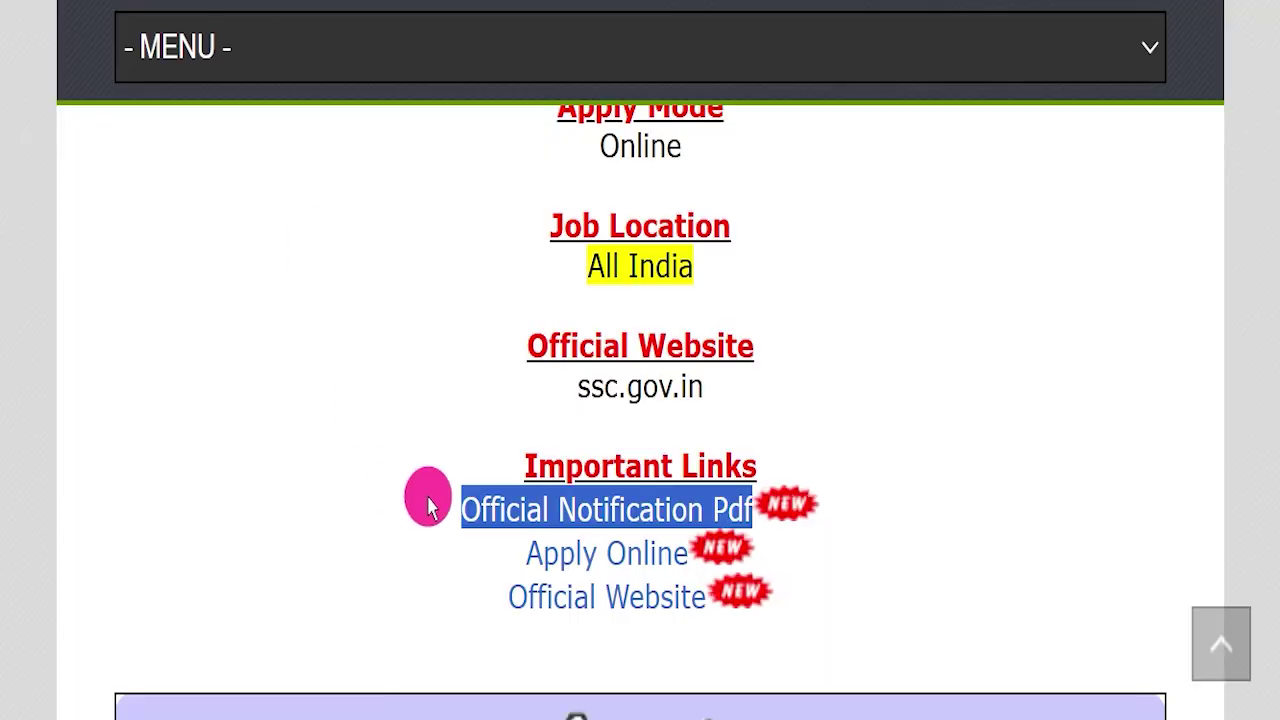
Step: Go from the article's Apply Online link to the SSC website and open the candidate login form
left_click_drag(526, 553, 680, 545)
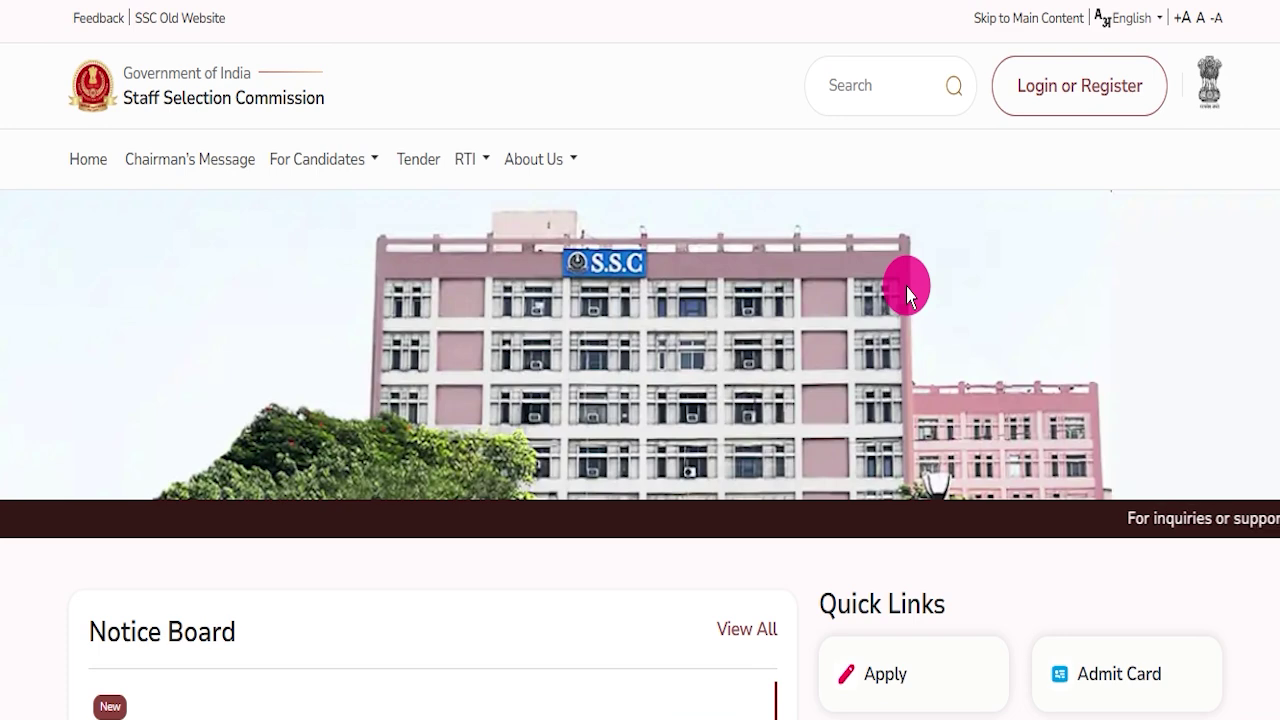
key("ctrl+minus")
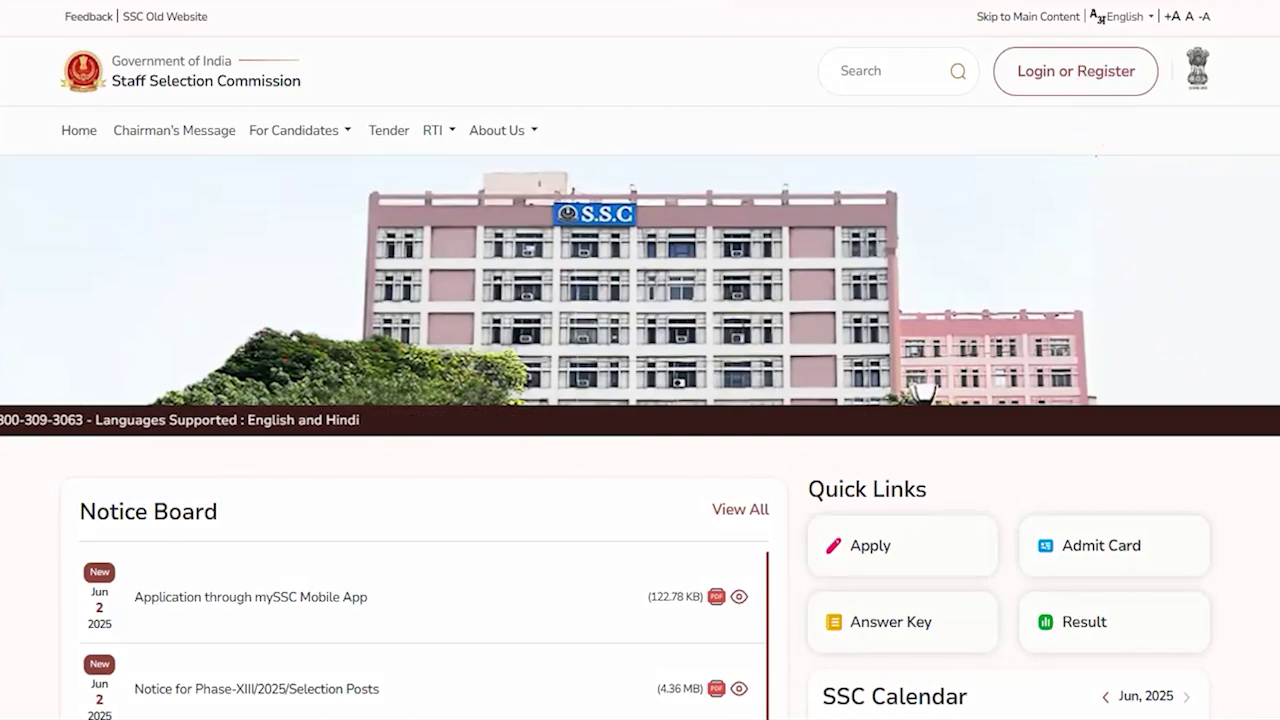
left_click(1057, 74)
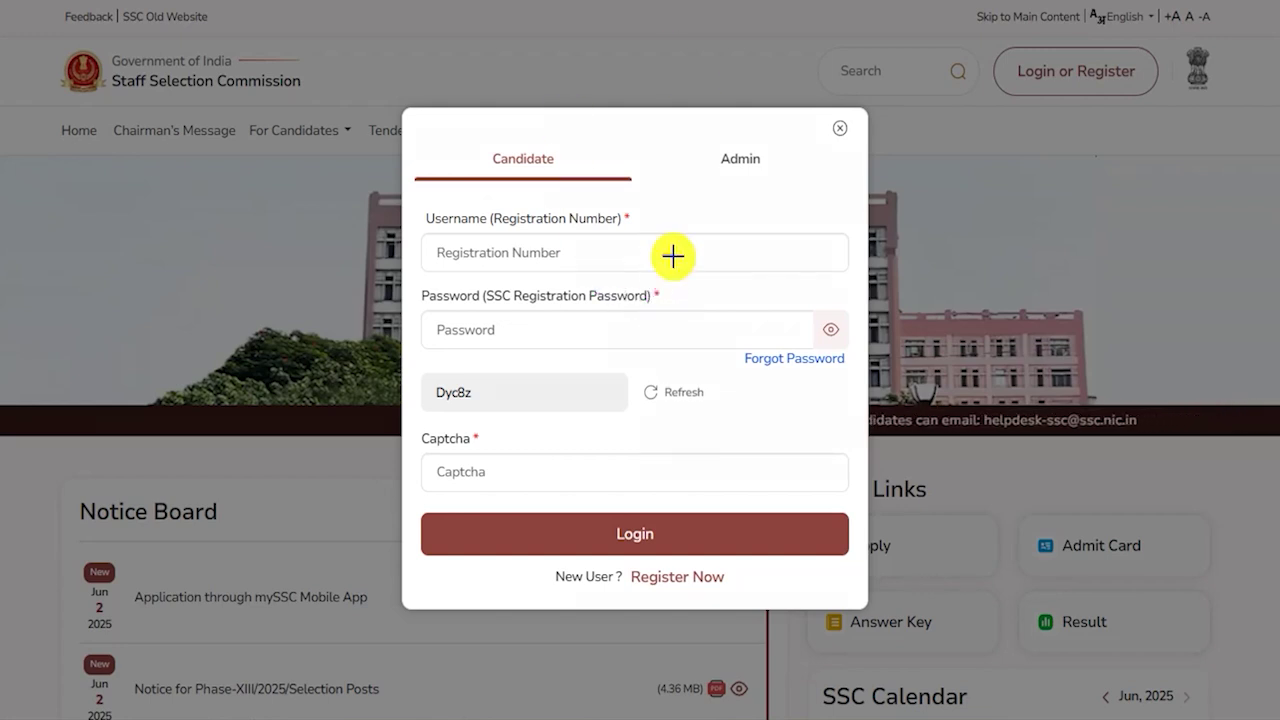
Step: Annotate the login form with ticks at the registration number, password and captcha fields, an underlined captcha code and an arrow to Login
left_click_drag(662, 256, 718, 202)
left_click_drag(658, 333, 700, 292)
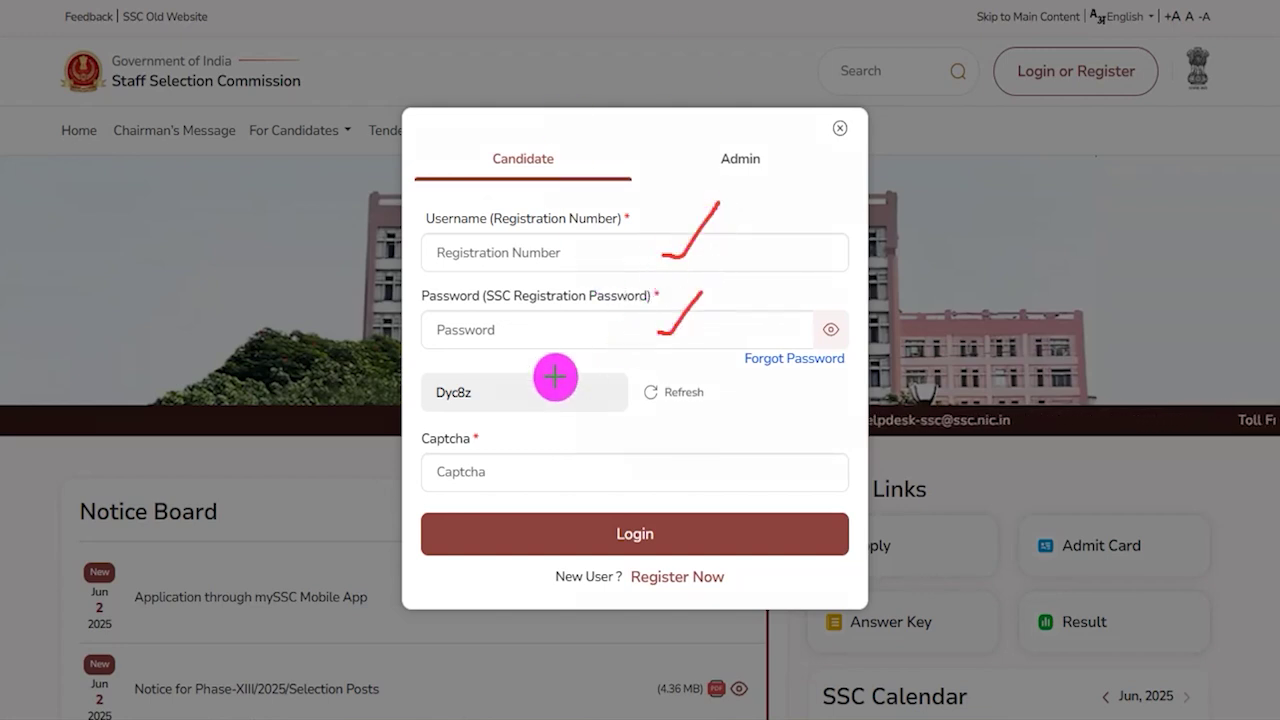
left_click_drag(447, 405, 500, 404)
left_click_drag(580, 472, 632, 418)
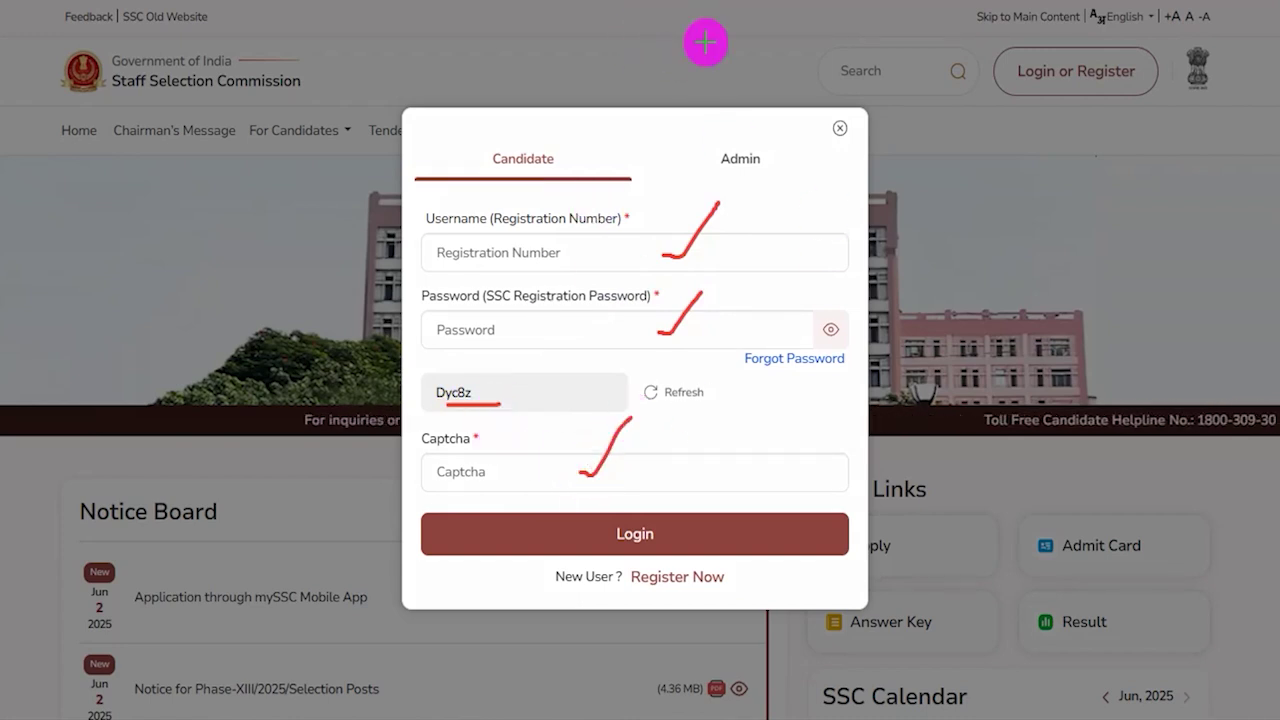
left_click_drag(794, 378, 666, 533)
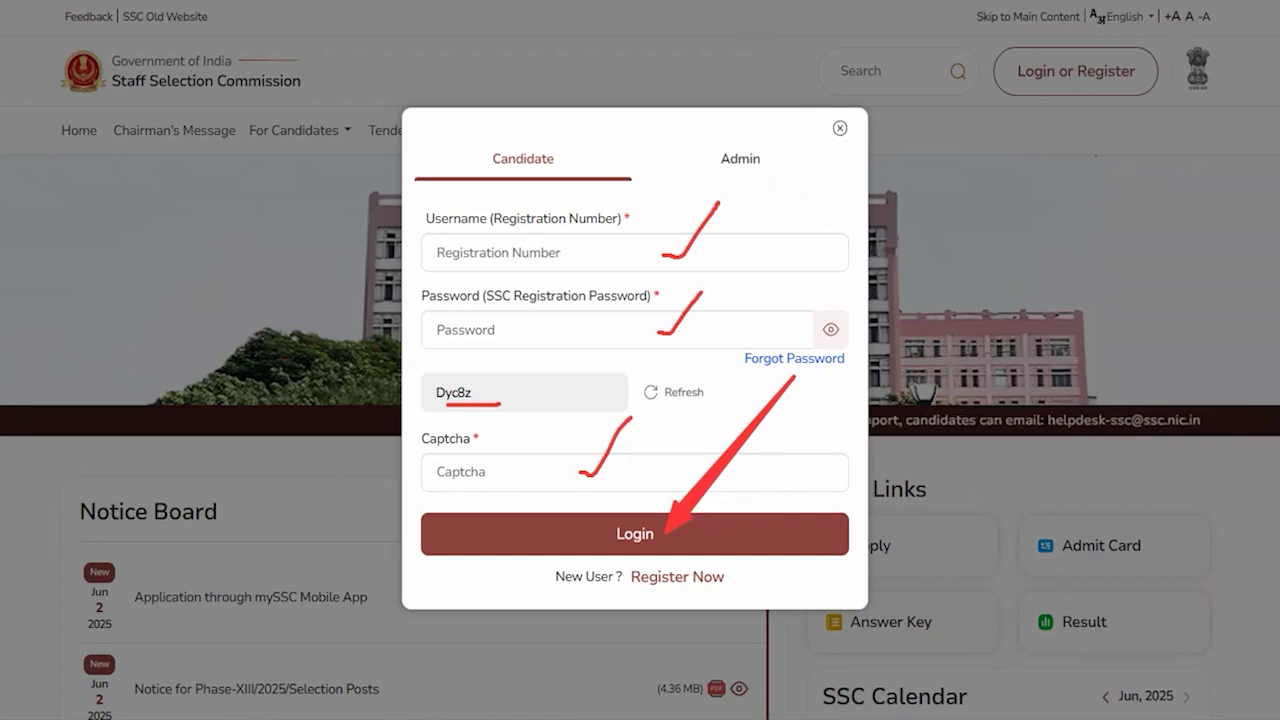
Step: Draw a box around the new user registration option, clear the annotations and open the One Time Registration page
left_click_drag(521, 560, 760, 599)
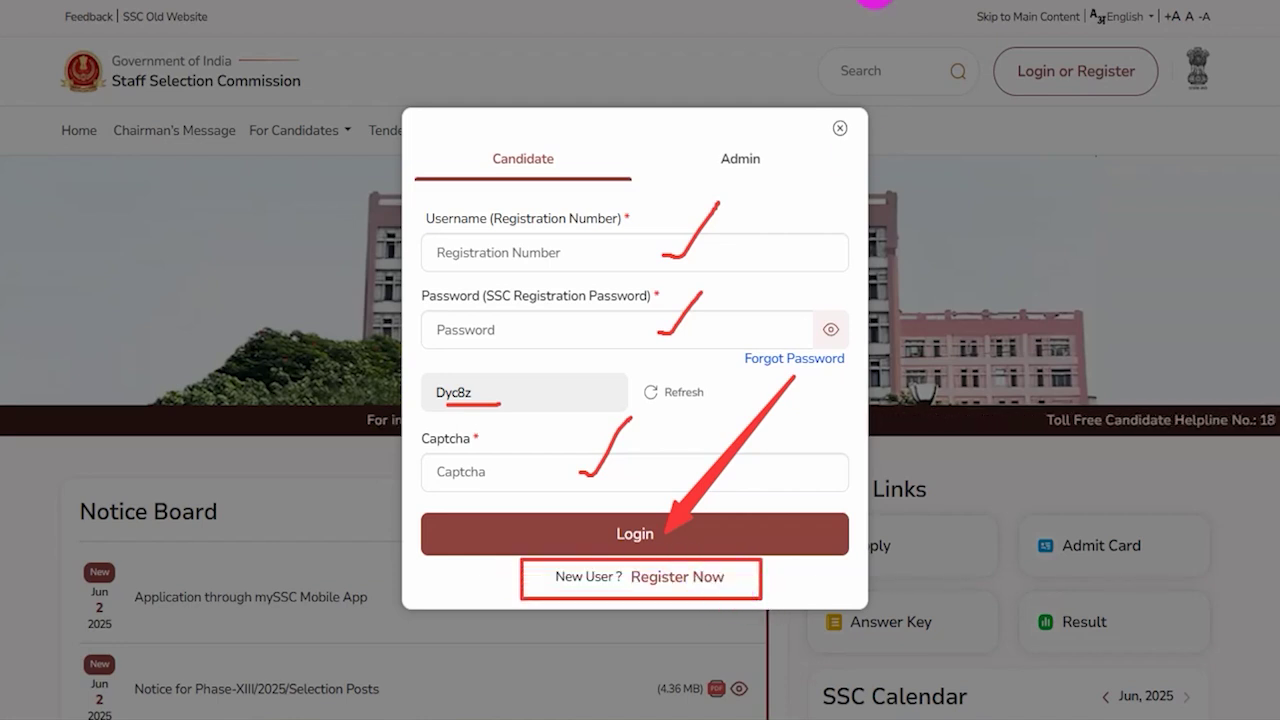
left_click(875, 0)
left_click(698, 588)
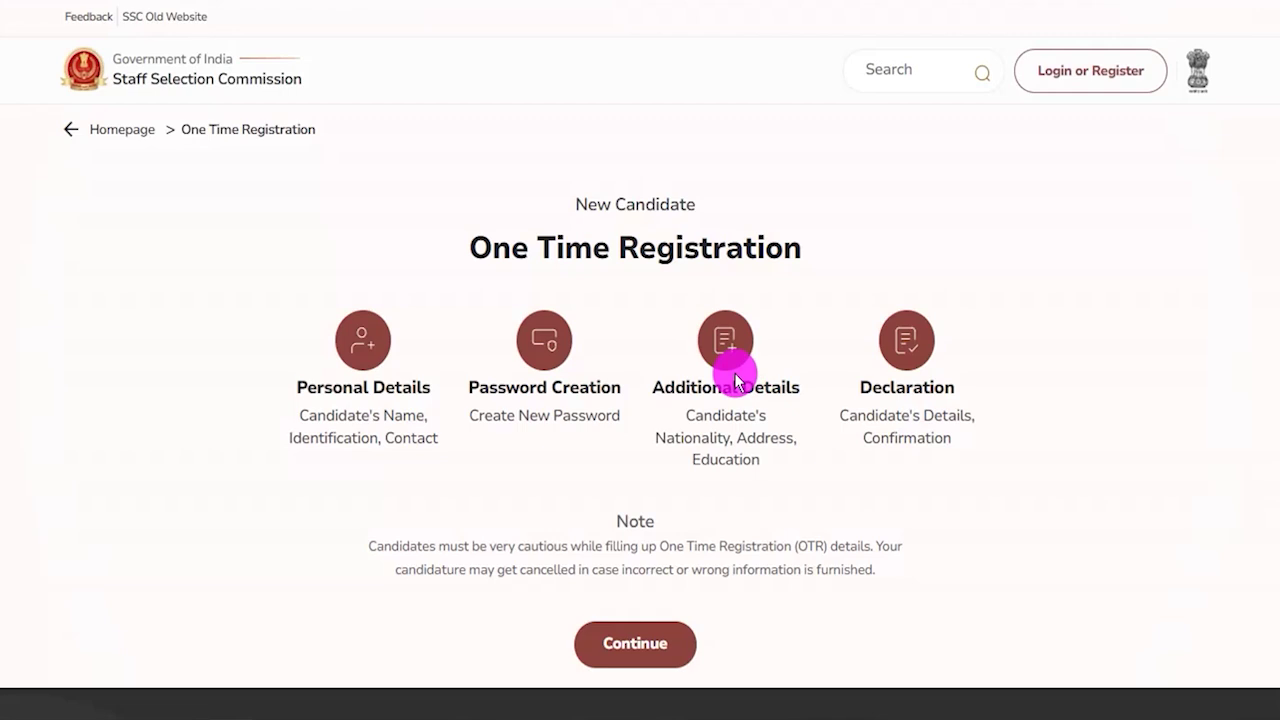
Step: Point out the One Time Registration title, tick its four stages from Personal Details to Declaration, and clear the marks
left_click_drag(512, 254, 662, 252)
left_click(680, 130)
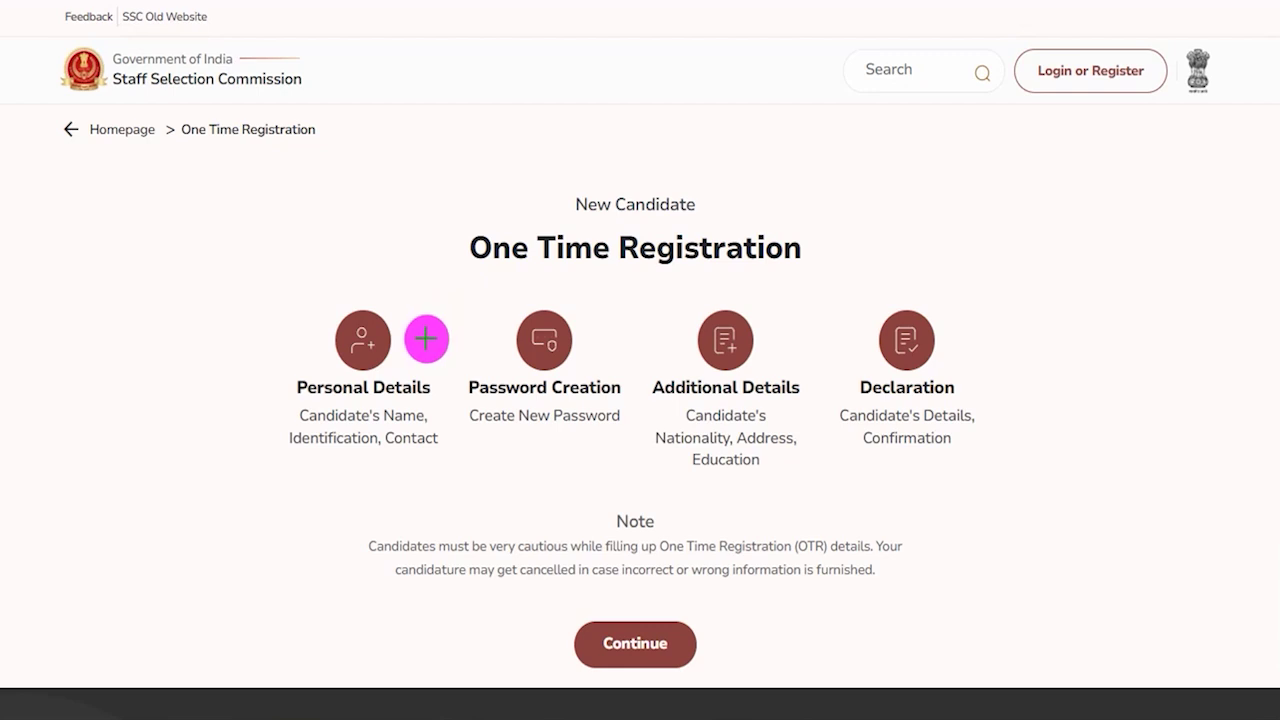
left_click_drag(403, 354, 438, 316)
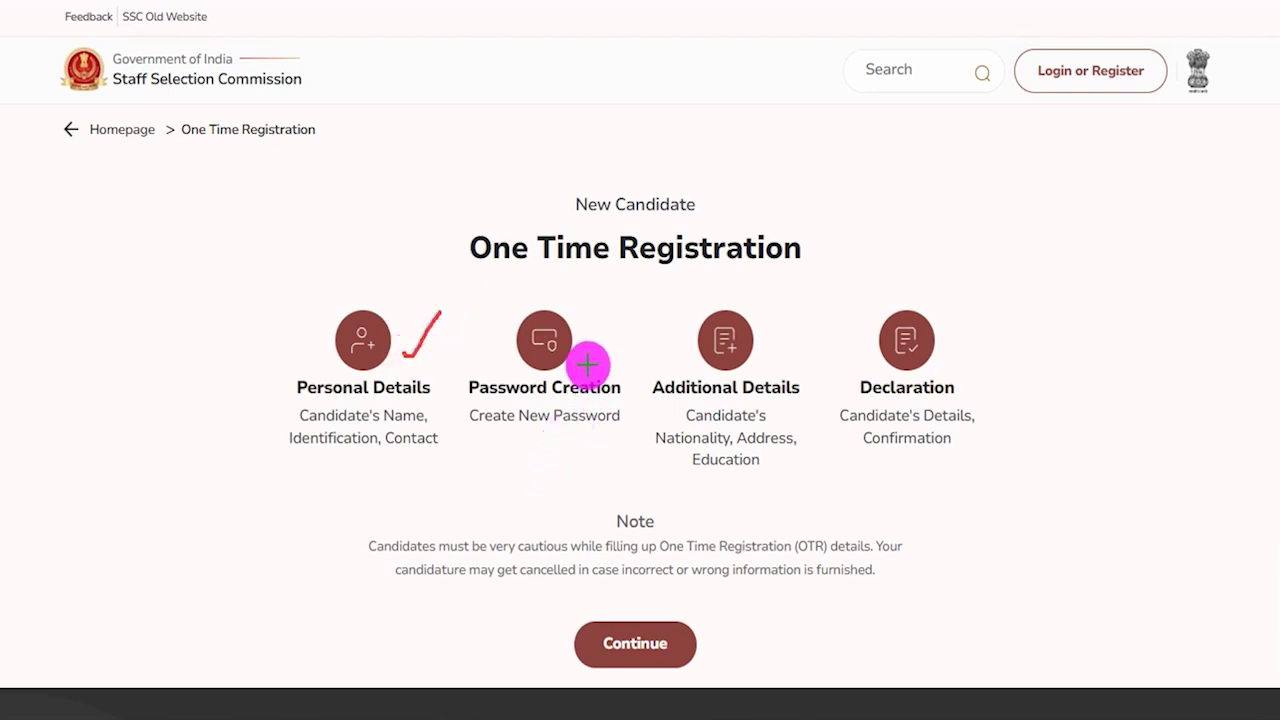
left_click_drag(589, 363, 640, 310)
left_click_drag(768, 357, 811, 316)
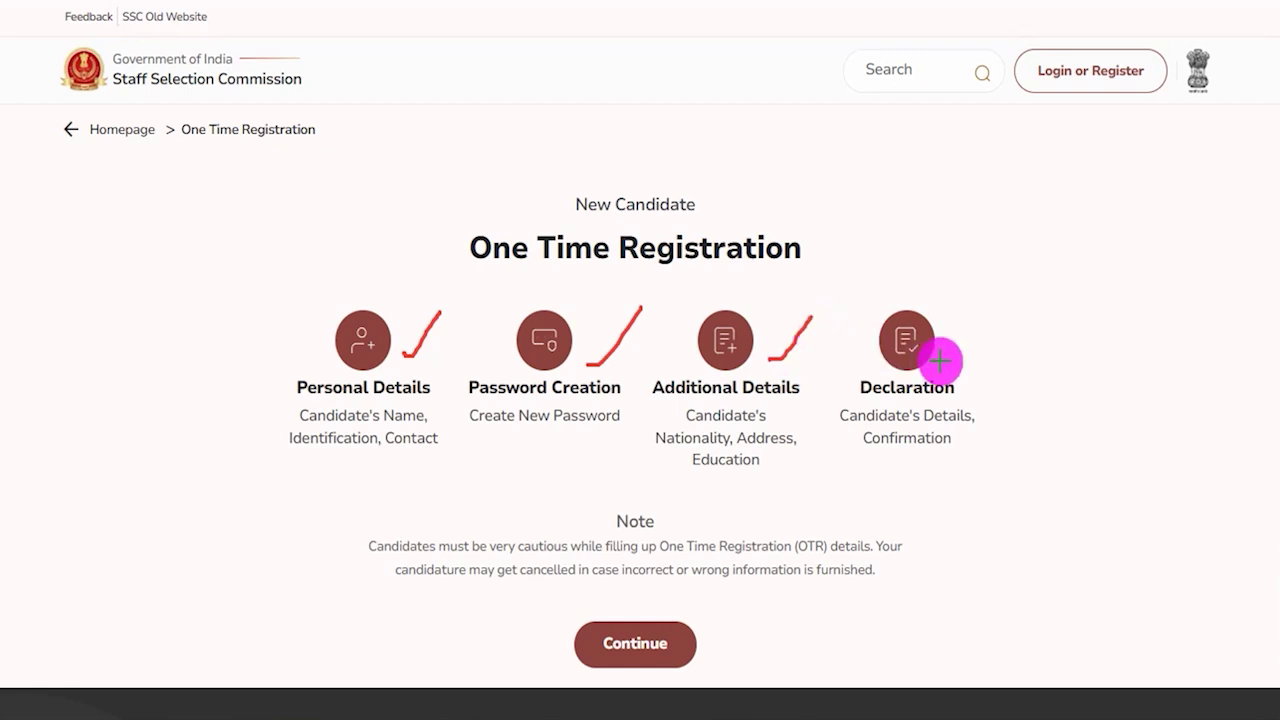
left_click_drag(945, 362, 1000, 338)
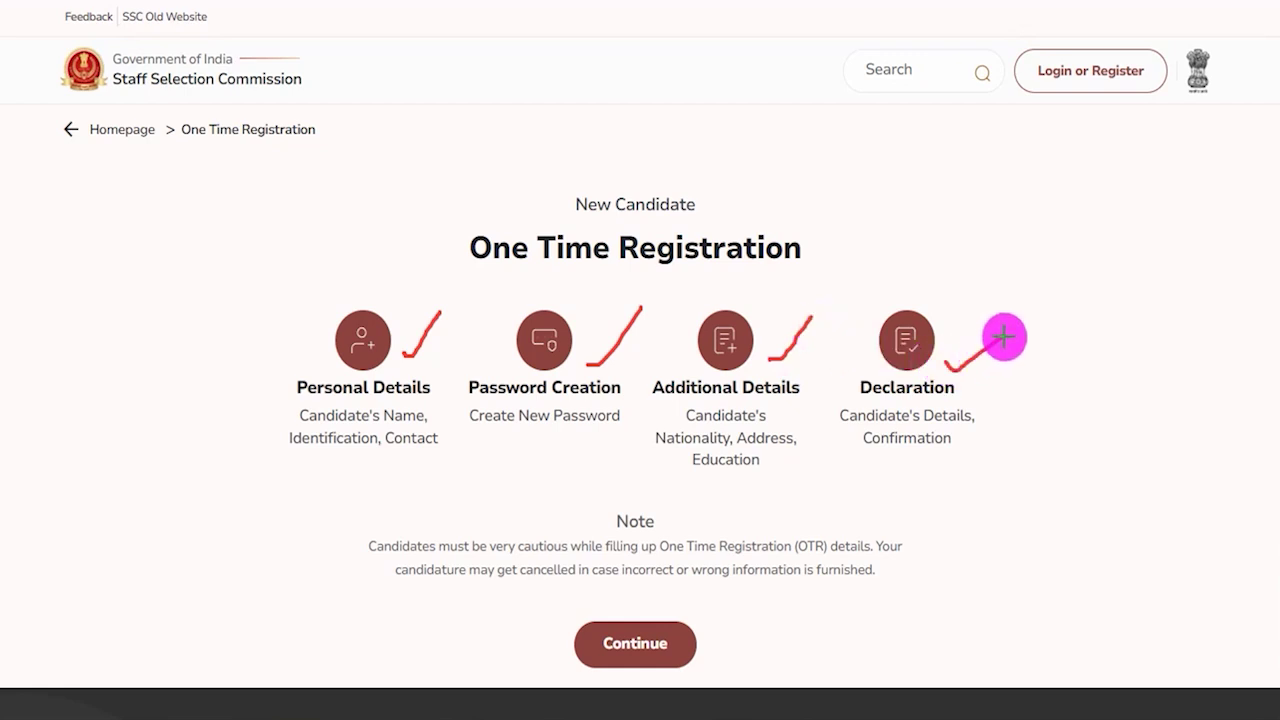
key("Escape")
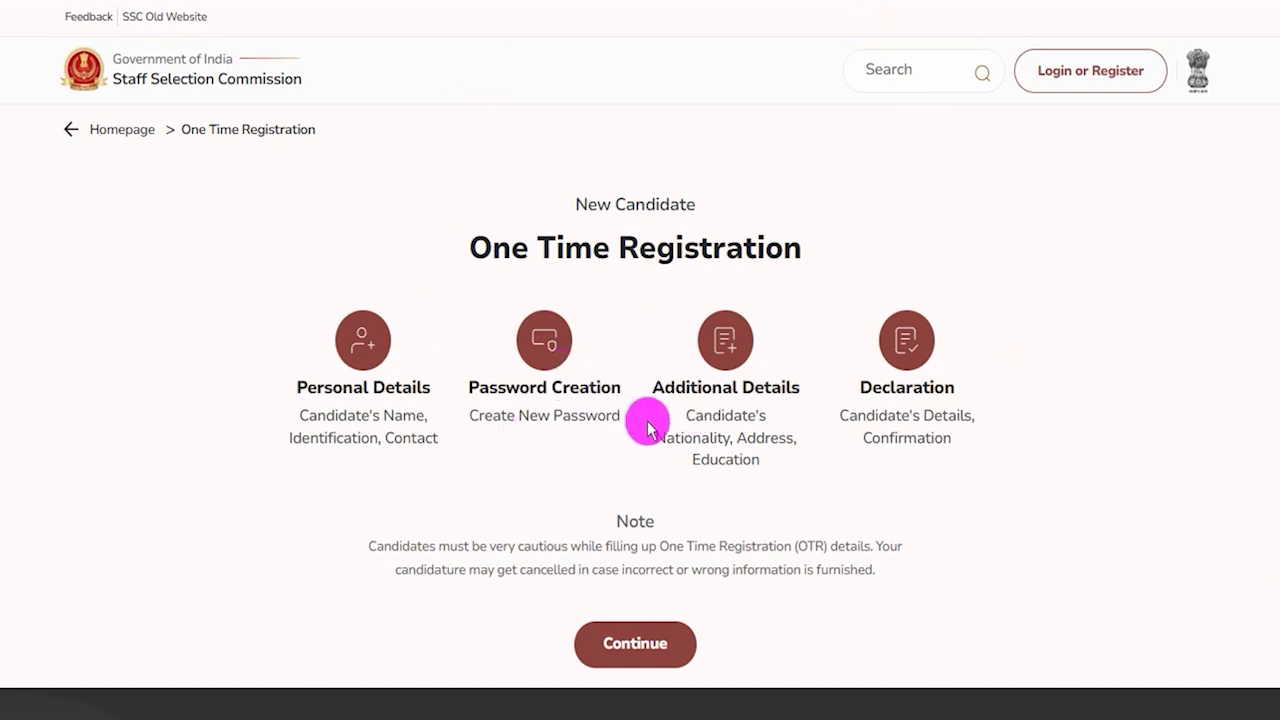
Step: Point out the way forward below the registration note and continue to the Personal Details form
scroll(648, 428, "down", 1)
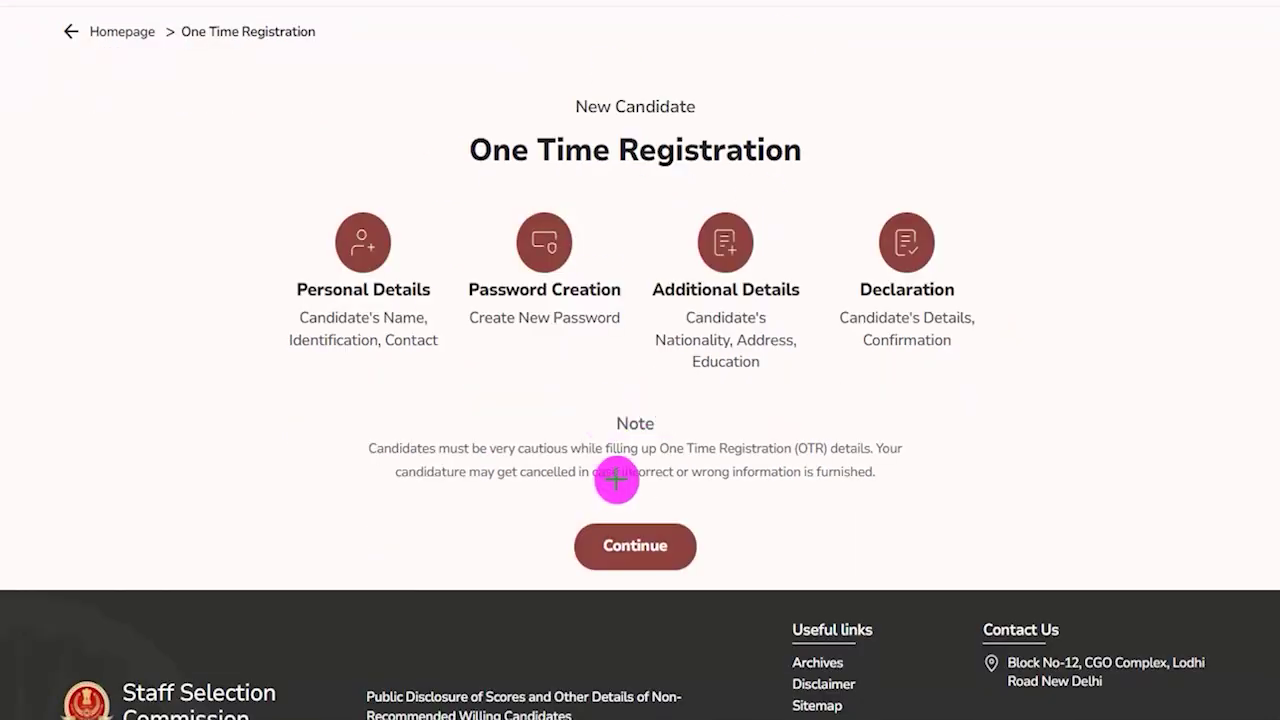
mouse_move(540, 500)
left_mouse_down()
mouse_move(623, 509)
mouse_move(701, 554)
mouse_move(716, 578)
left_mouse_up()
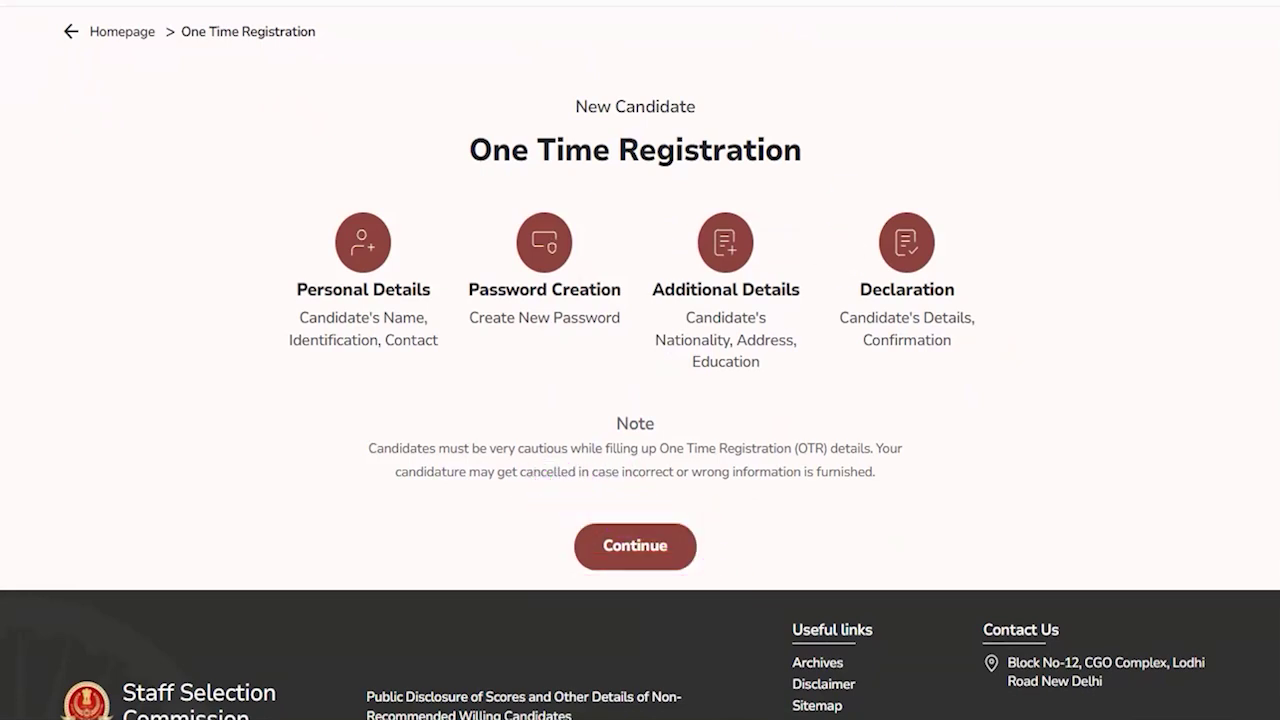
left_click(658, 533)
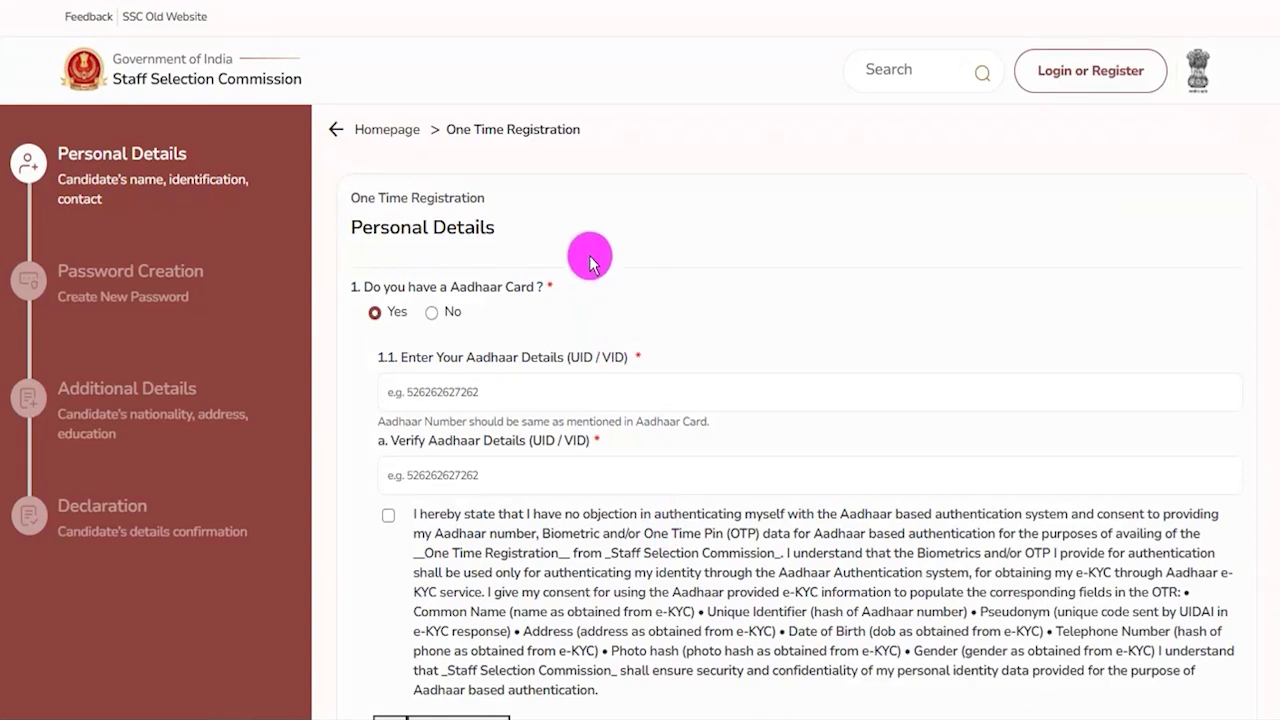
Step: Highlight the Personal Details heading and the question asking whether the candidate has an Aadhaar Card
left_click_drag(373, 227, 465, 226)
left_click(468, 223)
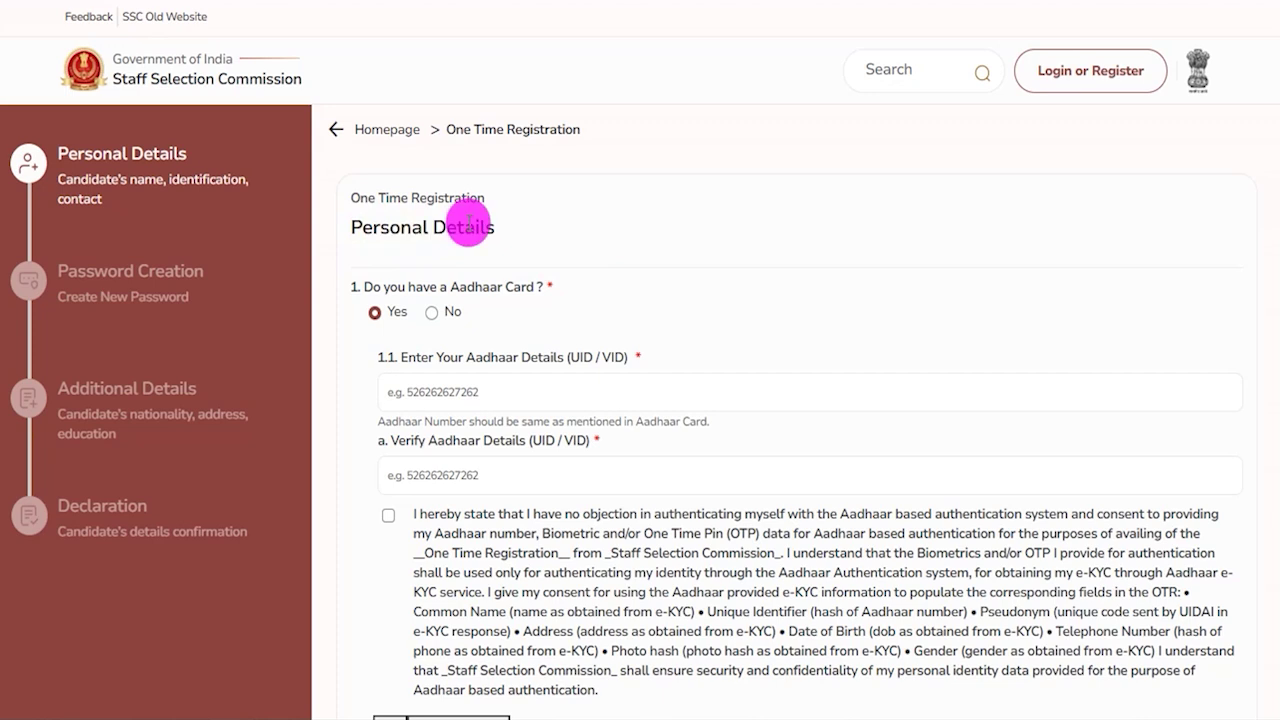
scroll(468, 223, "down", 2)
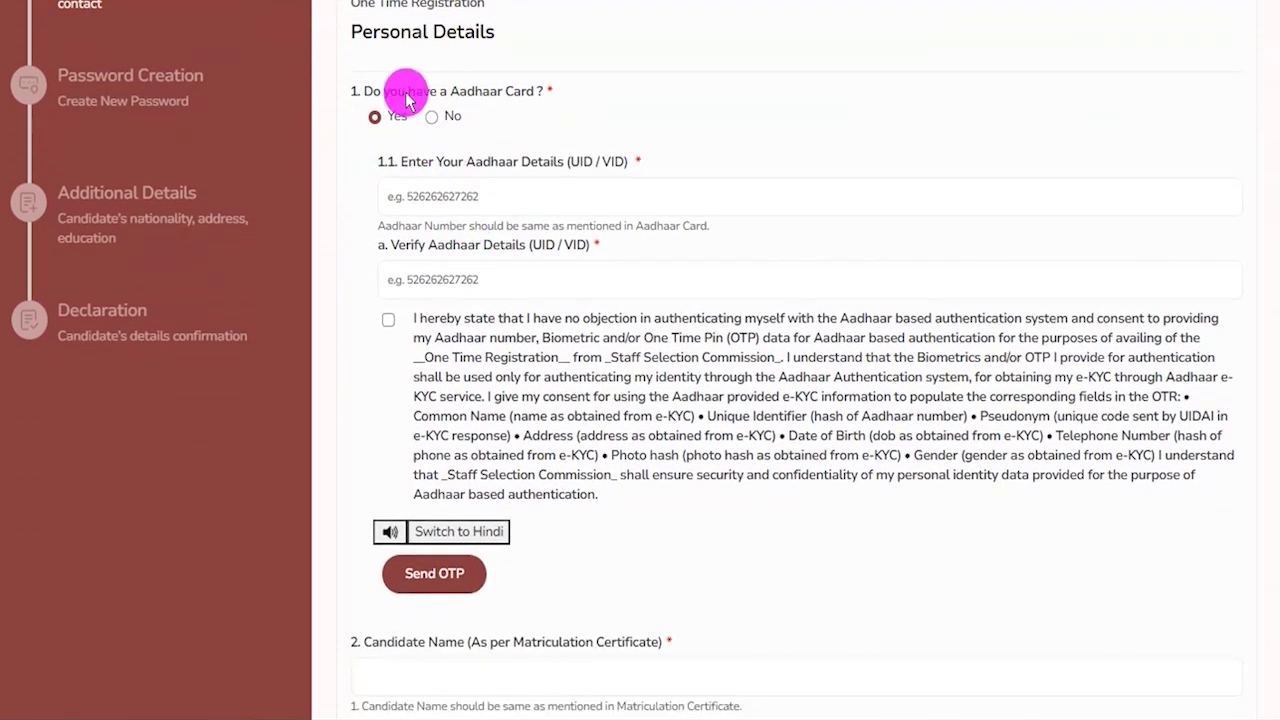
left_click_drag(373, 92, 515, 92)
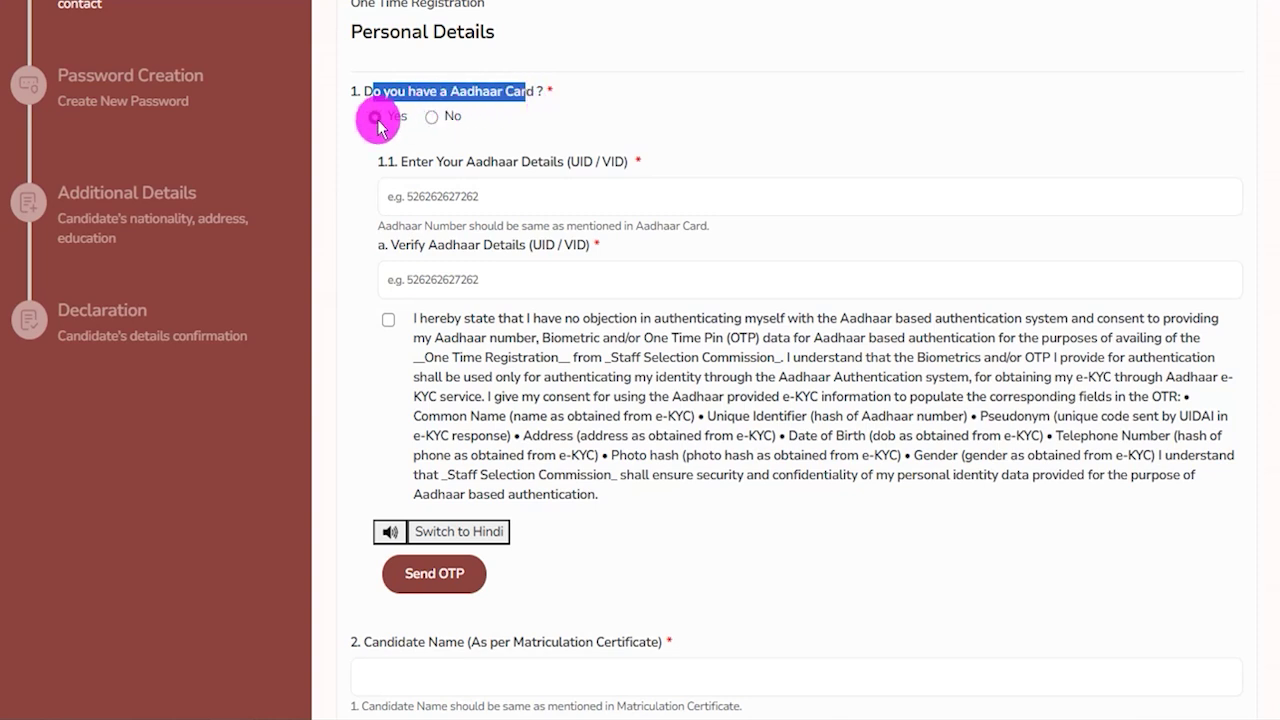
Step: Answer No to having an Aadhaar Card, highlight the accepted name proof documents, and tick the name proof upload field
left_click(432, 117)
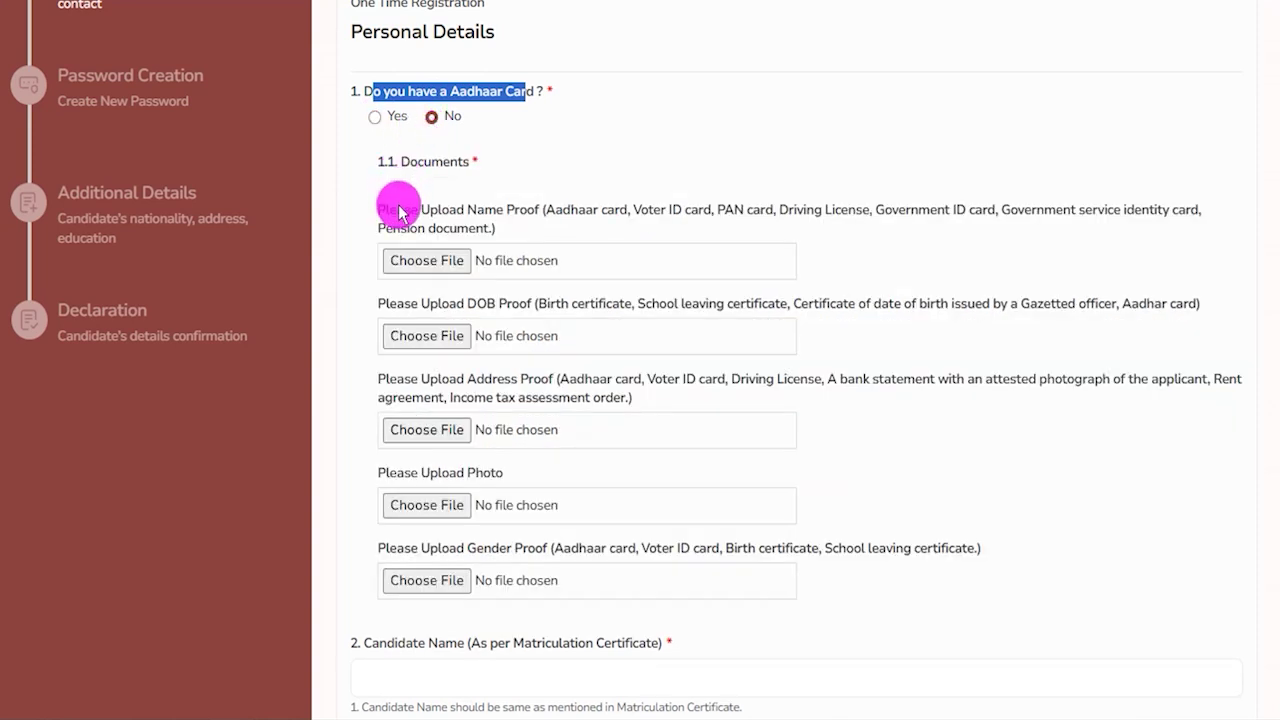
left_click_drag(398, 212, 557, 210)
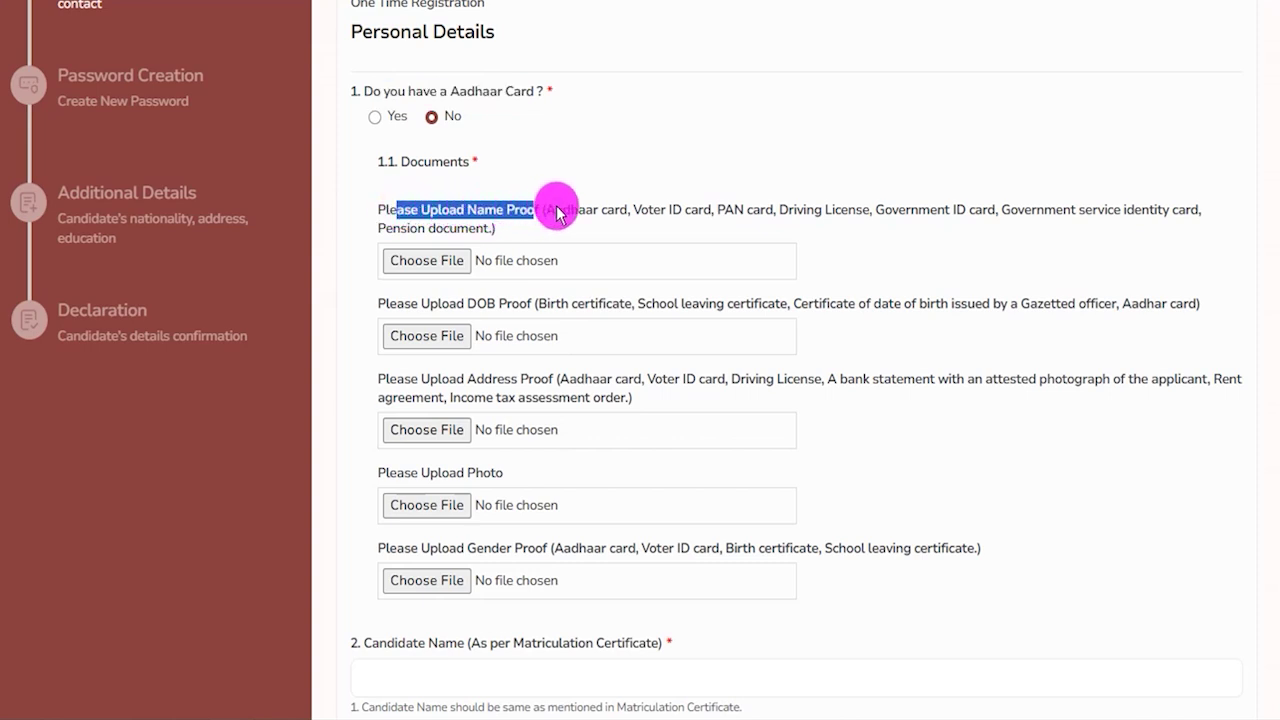
left_click(575, 210)
double_click(578, 209)
left_click_drag(650, 212, 1150, 212)
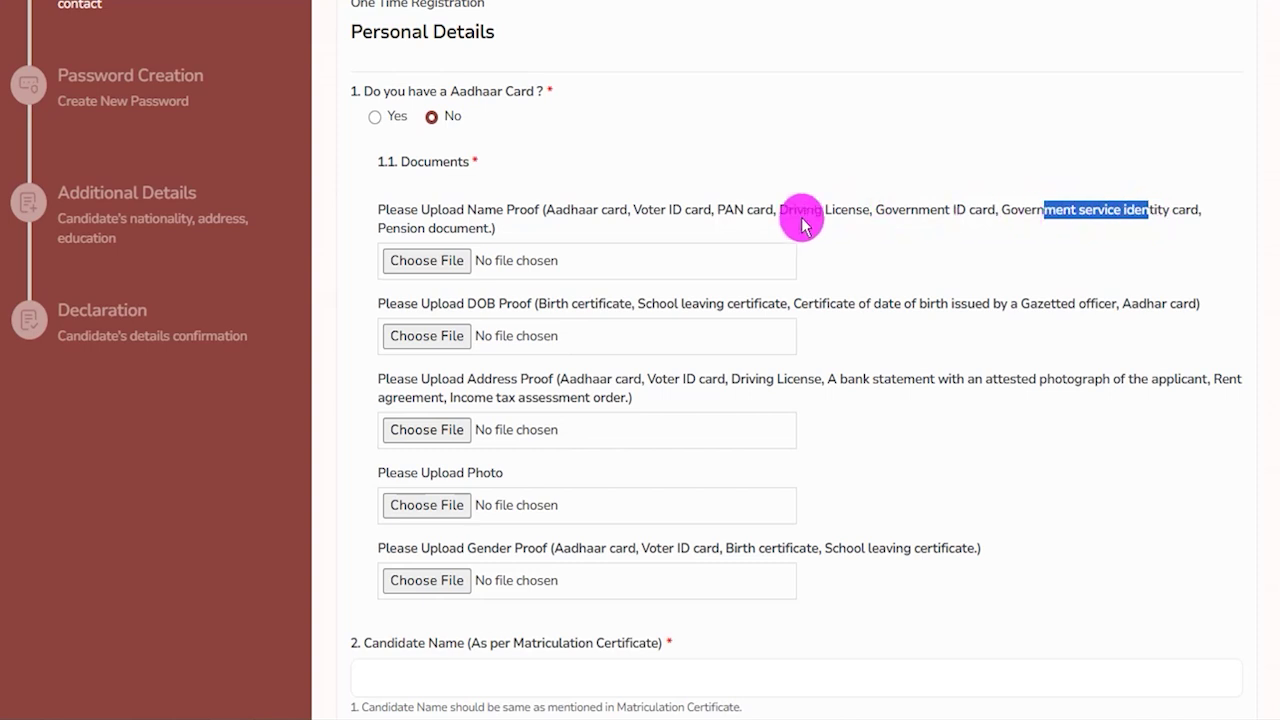
left_click(393, 232)
left_click_drag(393, 232, 478, 232)
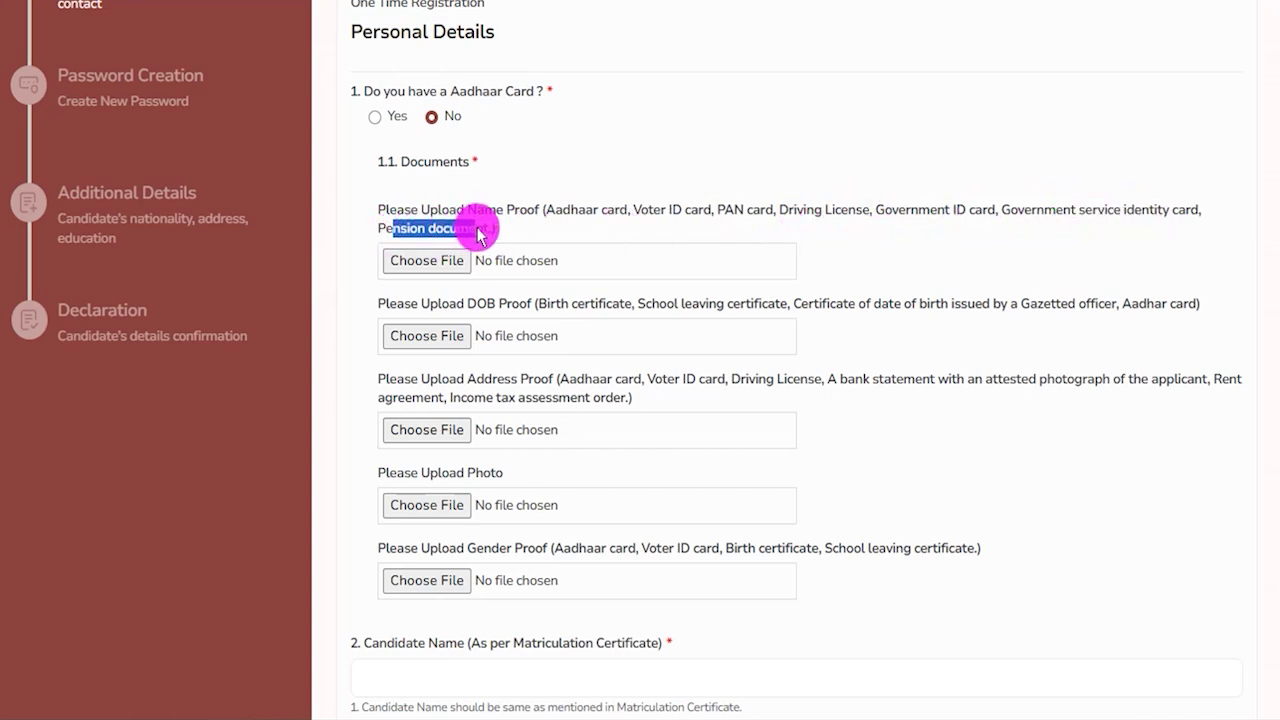
key("ctrl+2")
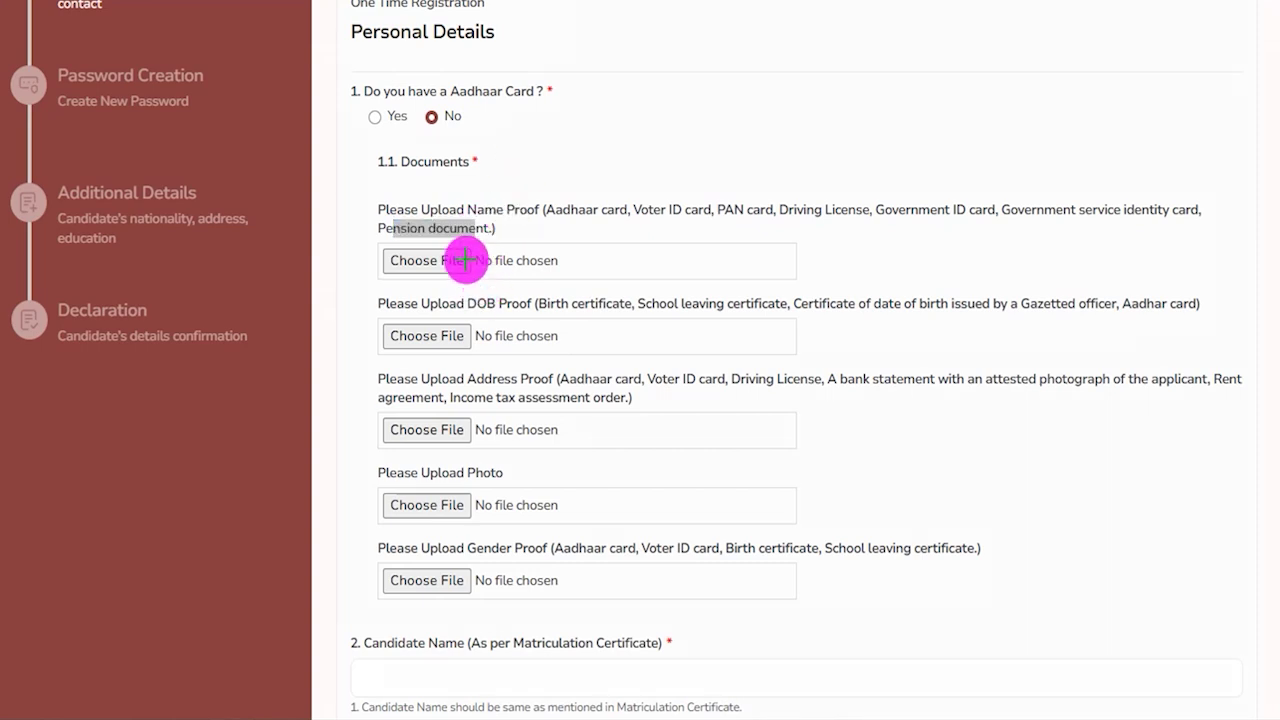
left_click_drag(466, 257, 506, 243)
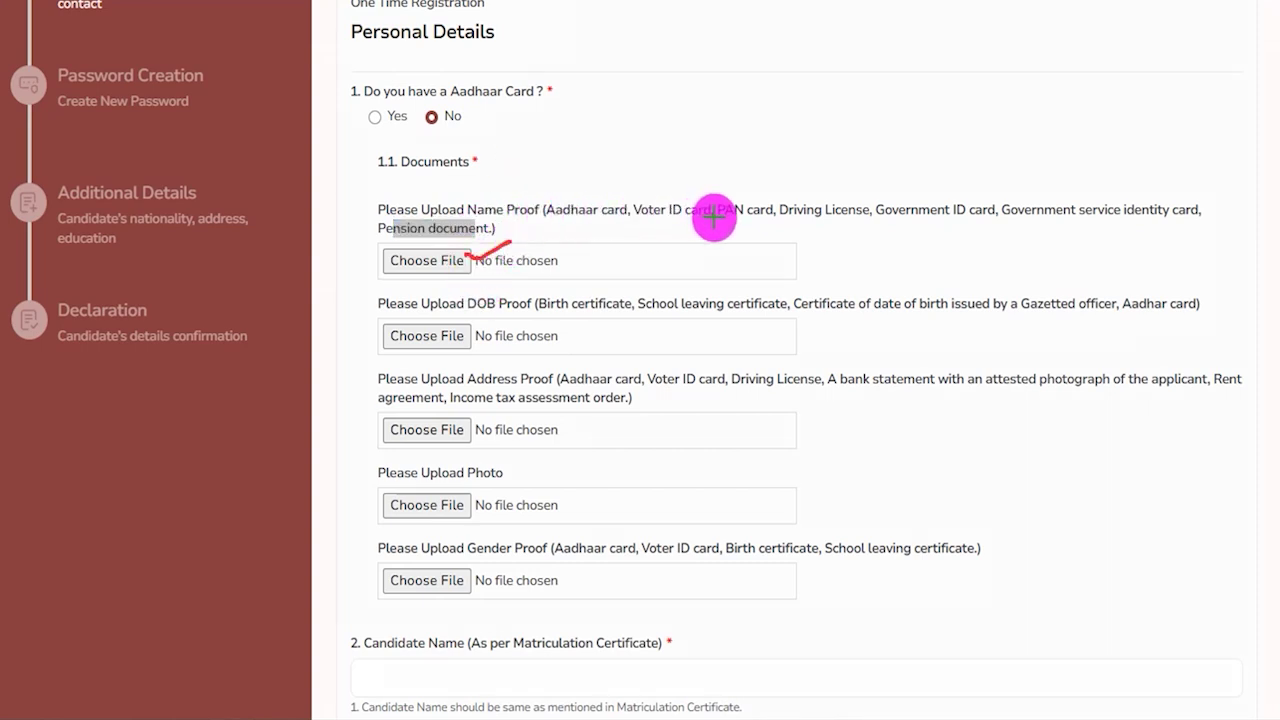
Step: Underline the DOB proof label and its accepted documents, and tick the DOB proof upload field
left_click_drag(468, 313, 1068, 313)
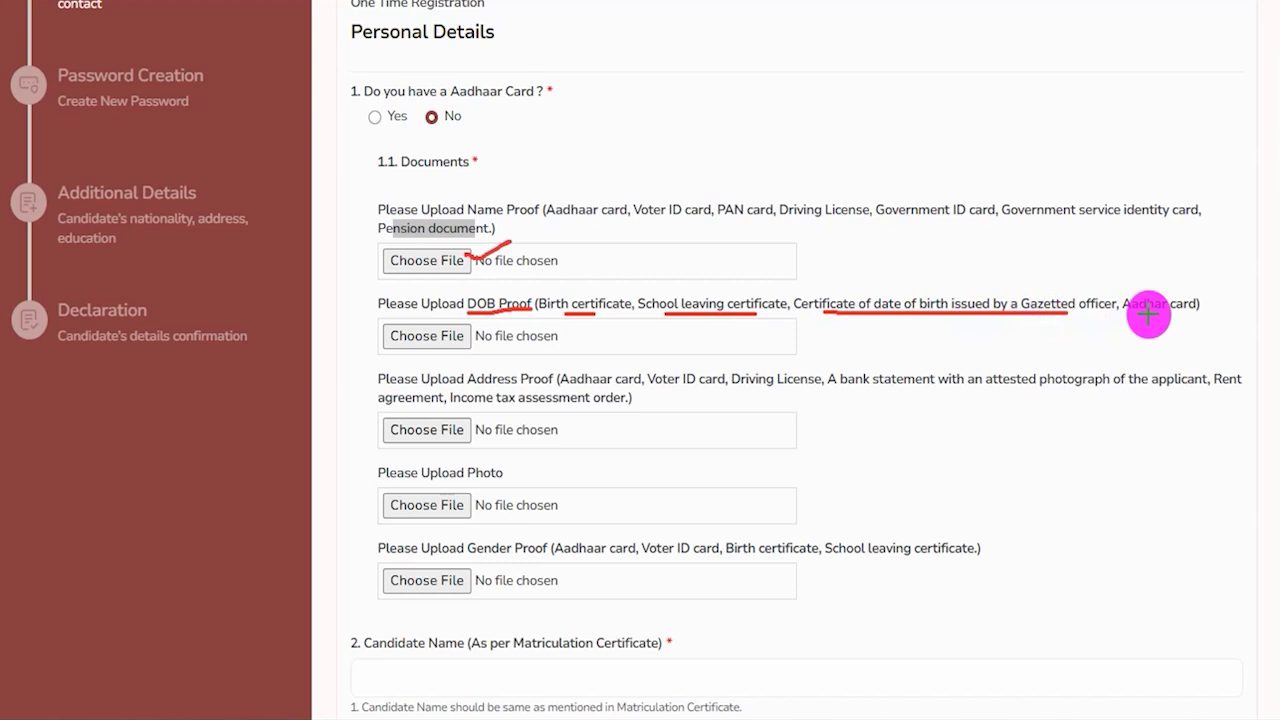
left_click_drag(1148, 315, 1174, 313)
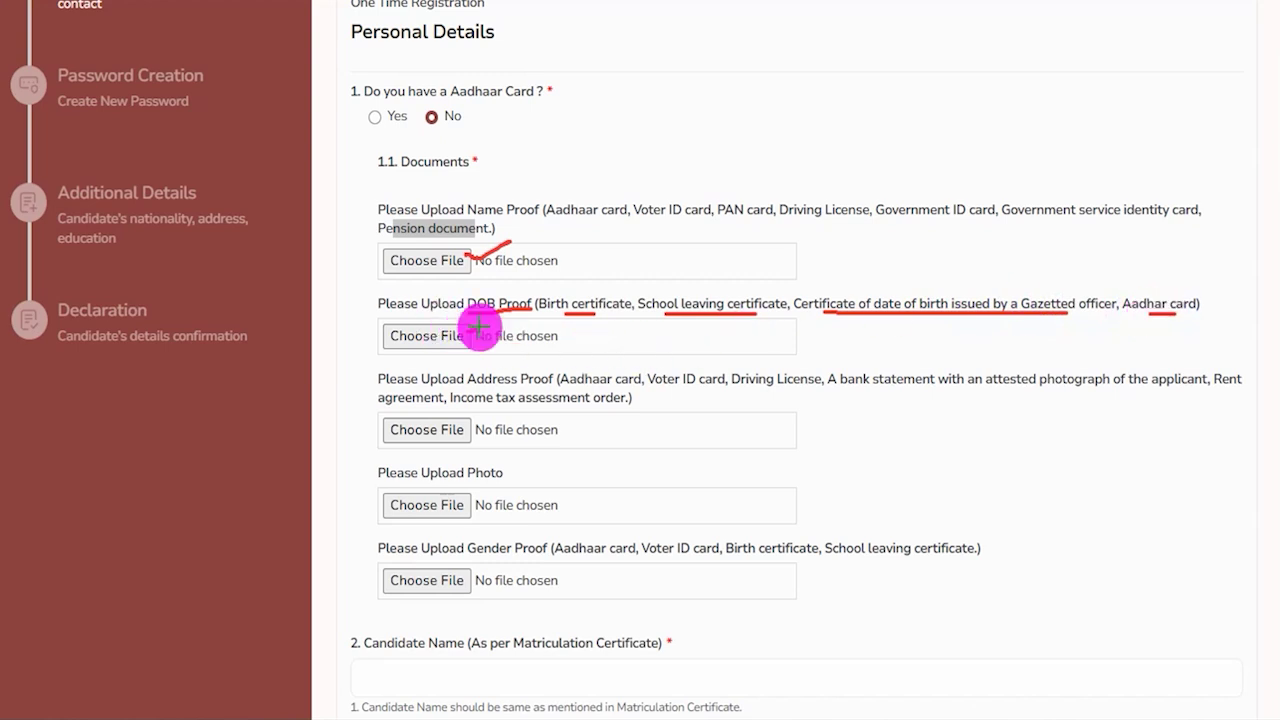
left_click_drag(468, 331, 513, 297)
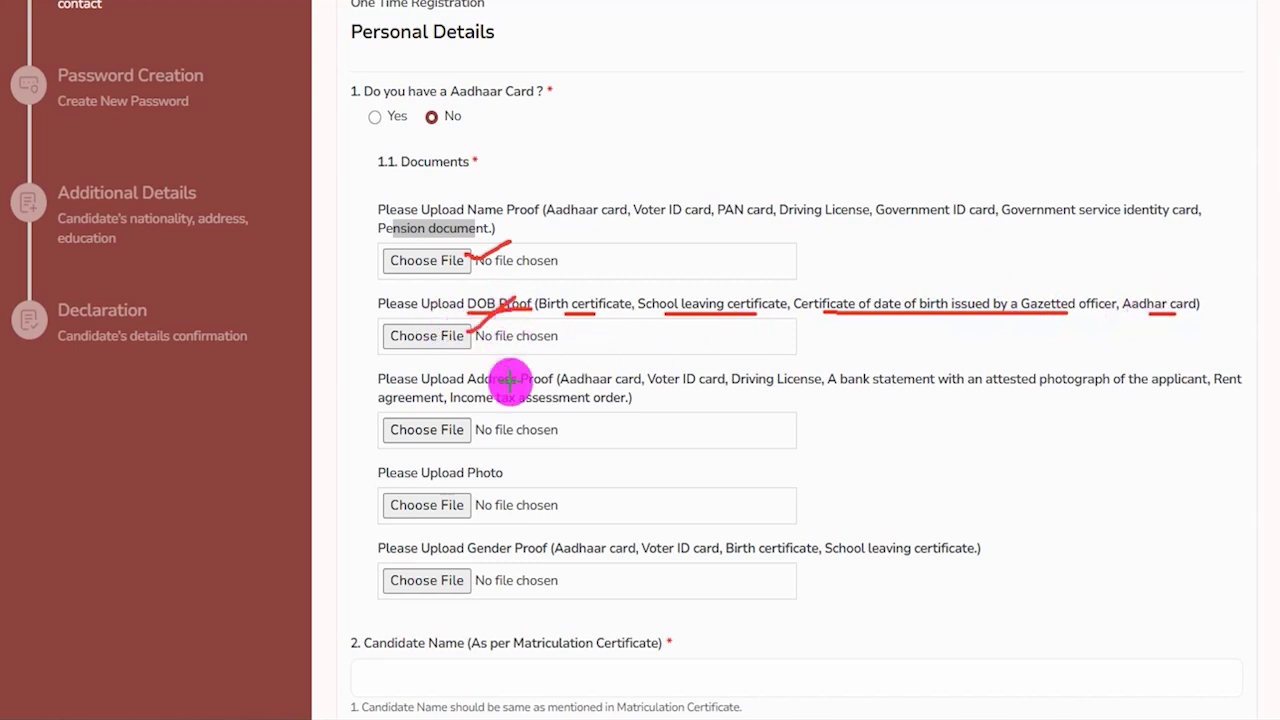
Step: Underline the address proof label and its accepted documents through the income tax assessment order, and tick its upload field
left_click_drag(457, 391, 541, 384)
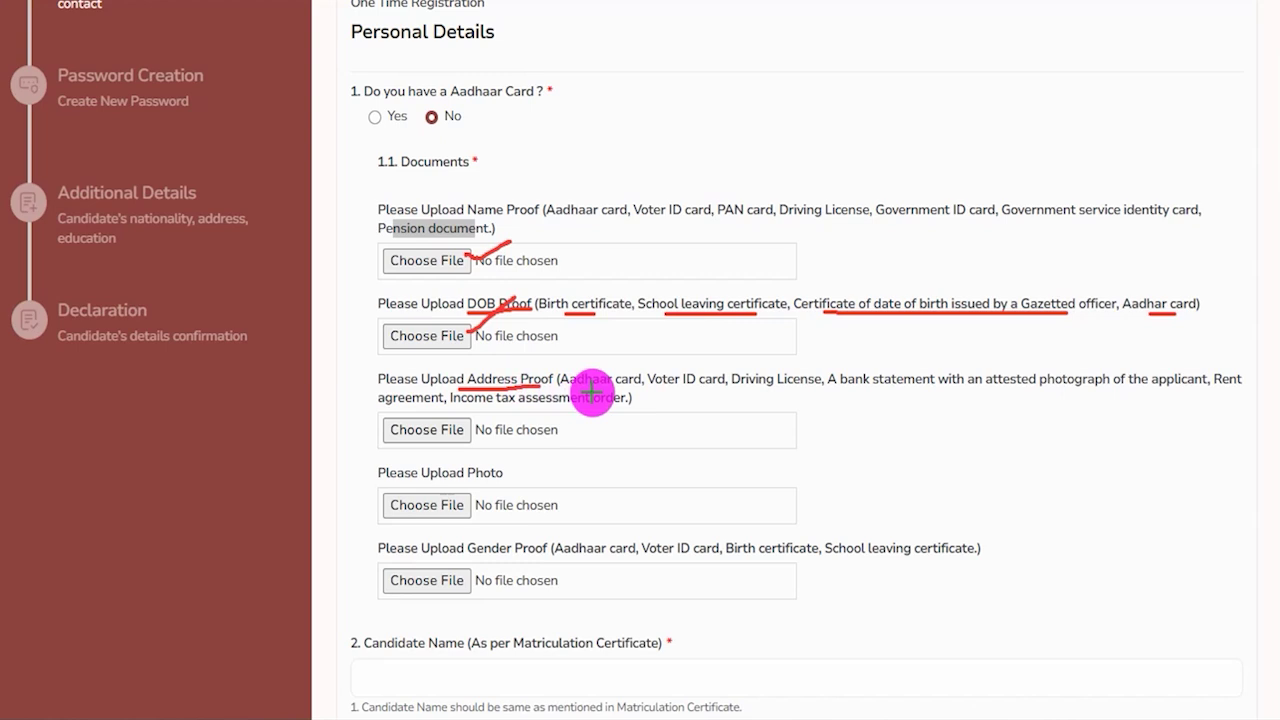
left_click_drag(590, 393, 944, 390)
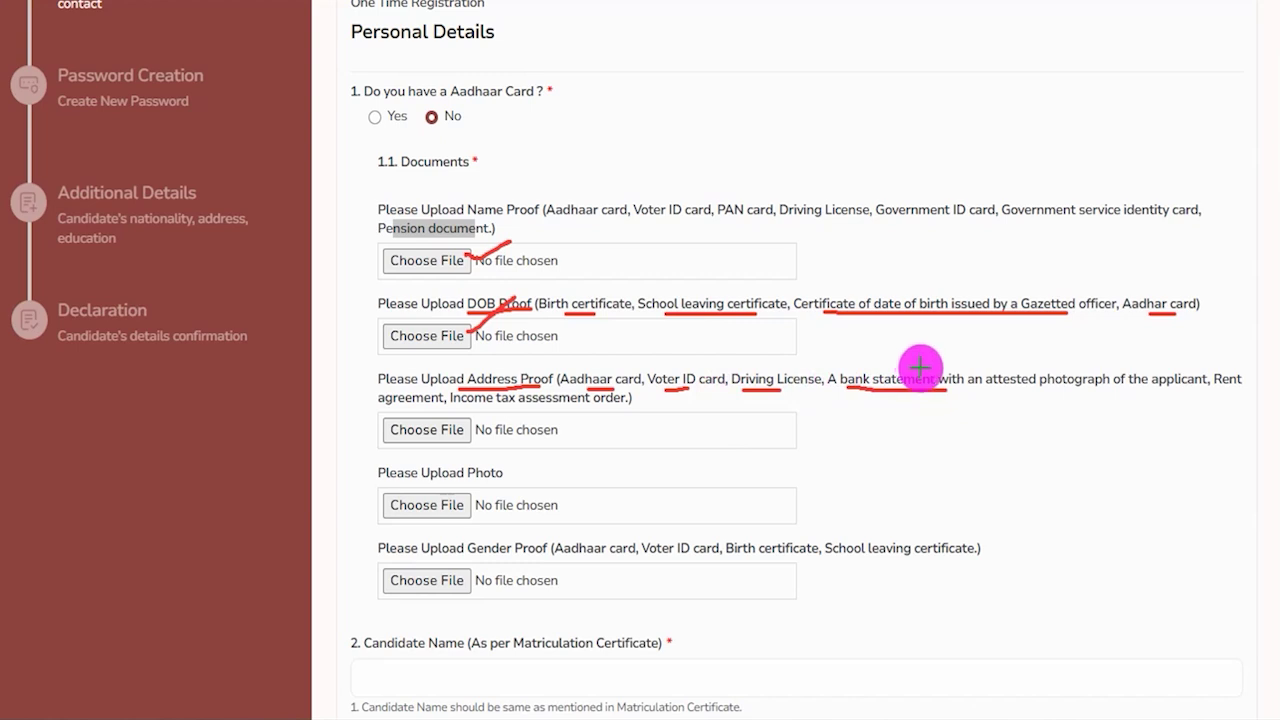
left_click_drag(426, 405, 440, 404)
left_click_drag(452, 405, 614, 405)
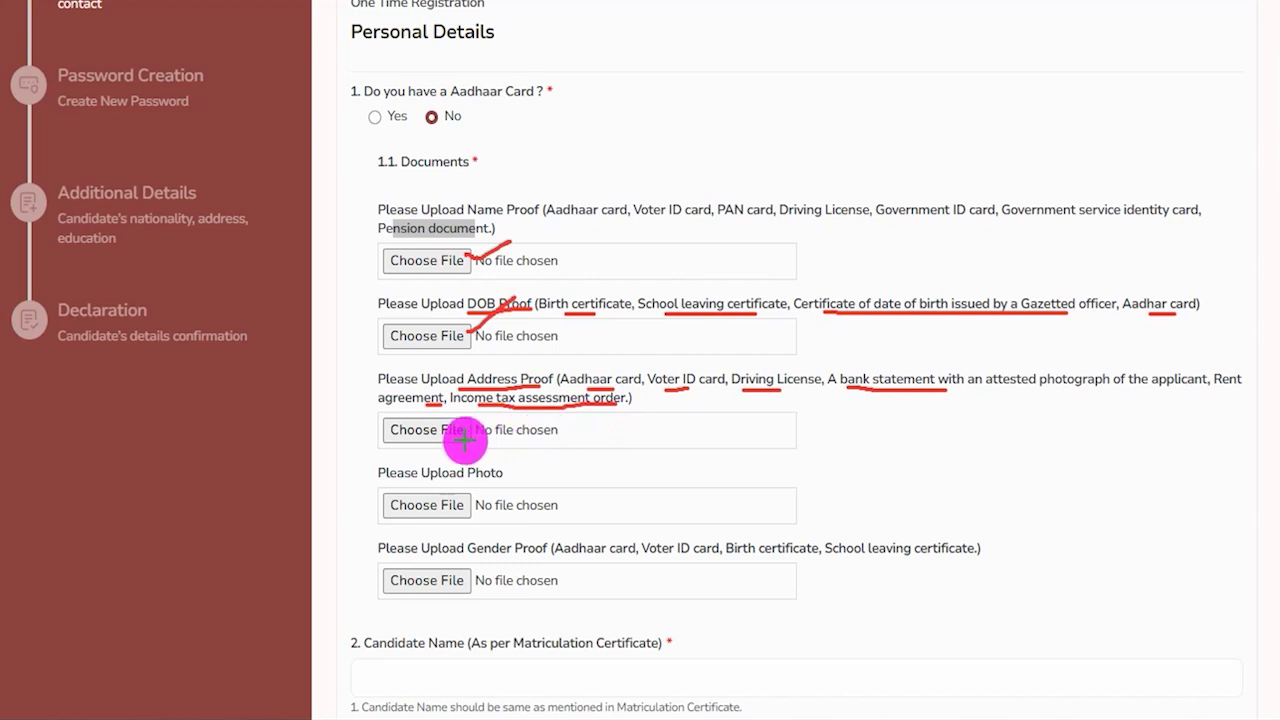
left_click_drag(464, 439, 502, 416)
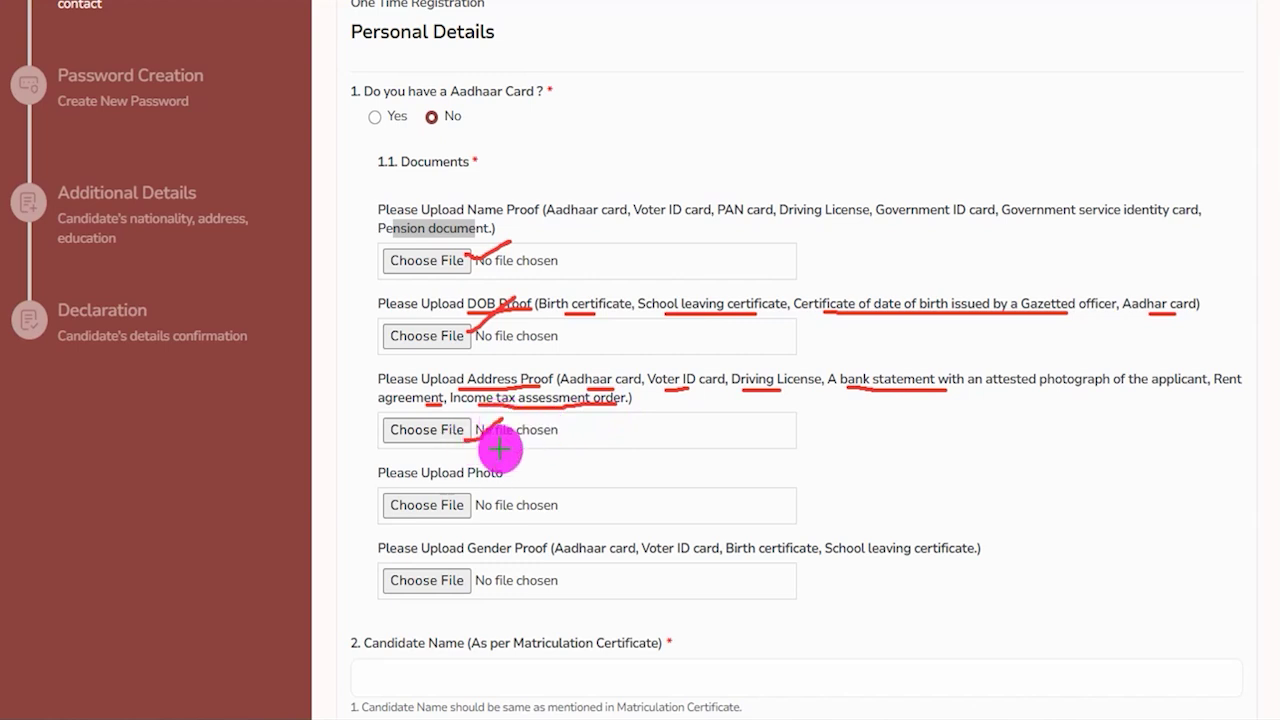
Step: Mark the photo upload, underline the gender proof and its accepted documents, and clear all annotations
mouse_move(459, 484)
left_mouse_down()
mouse_move(511, 483)
mouse_move(517, 469)
left_mouse_up()
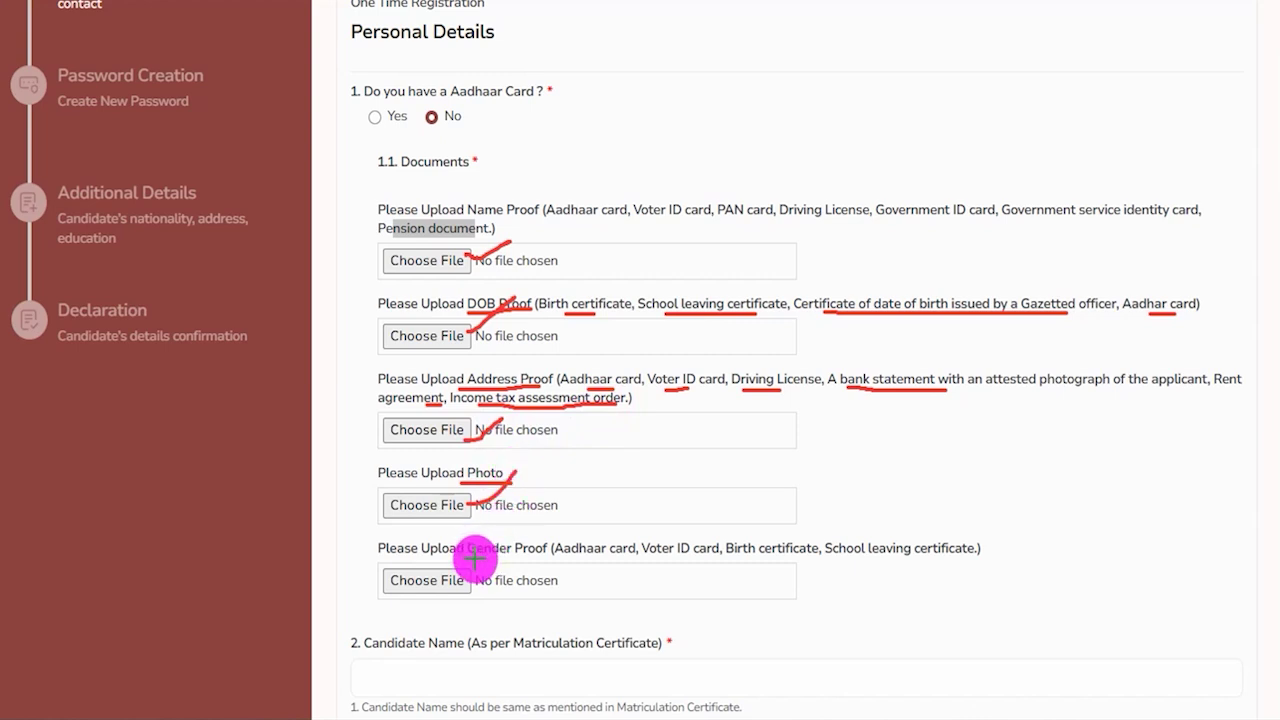
left_click_drag(470, 558, 931, 561)
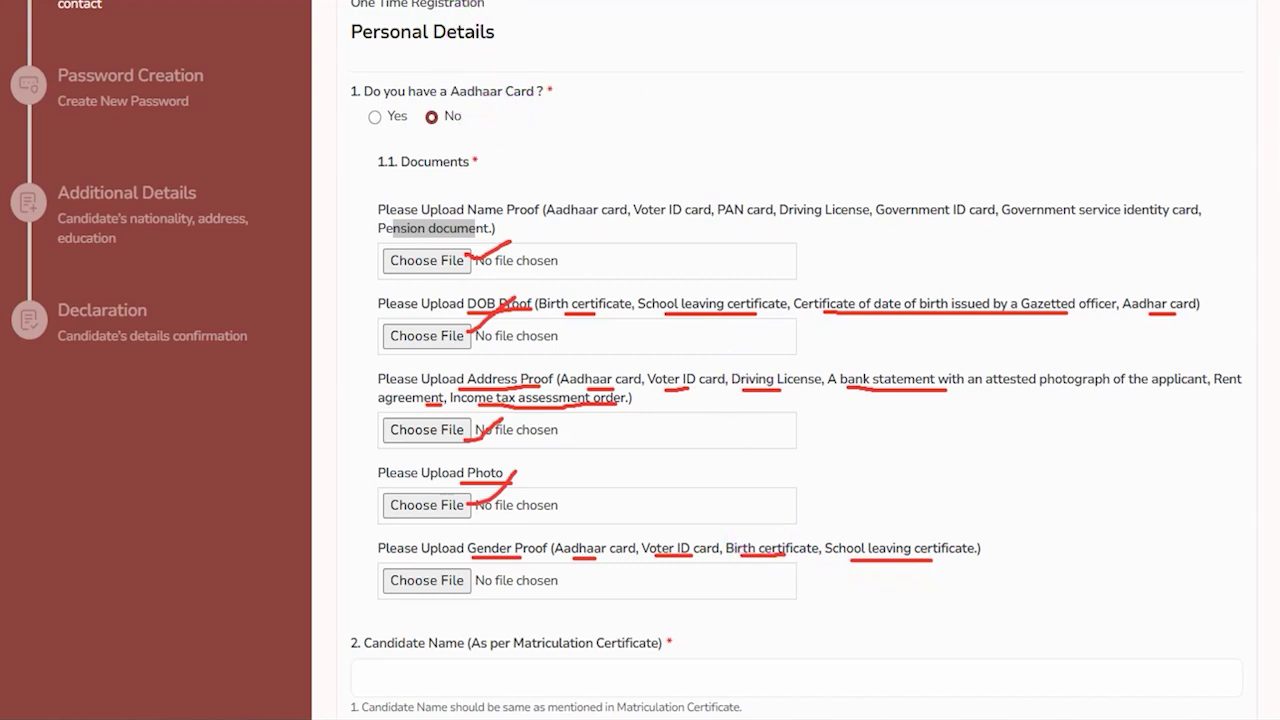
key("e")
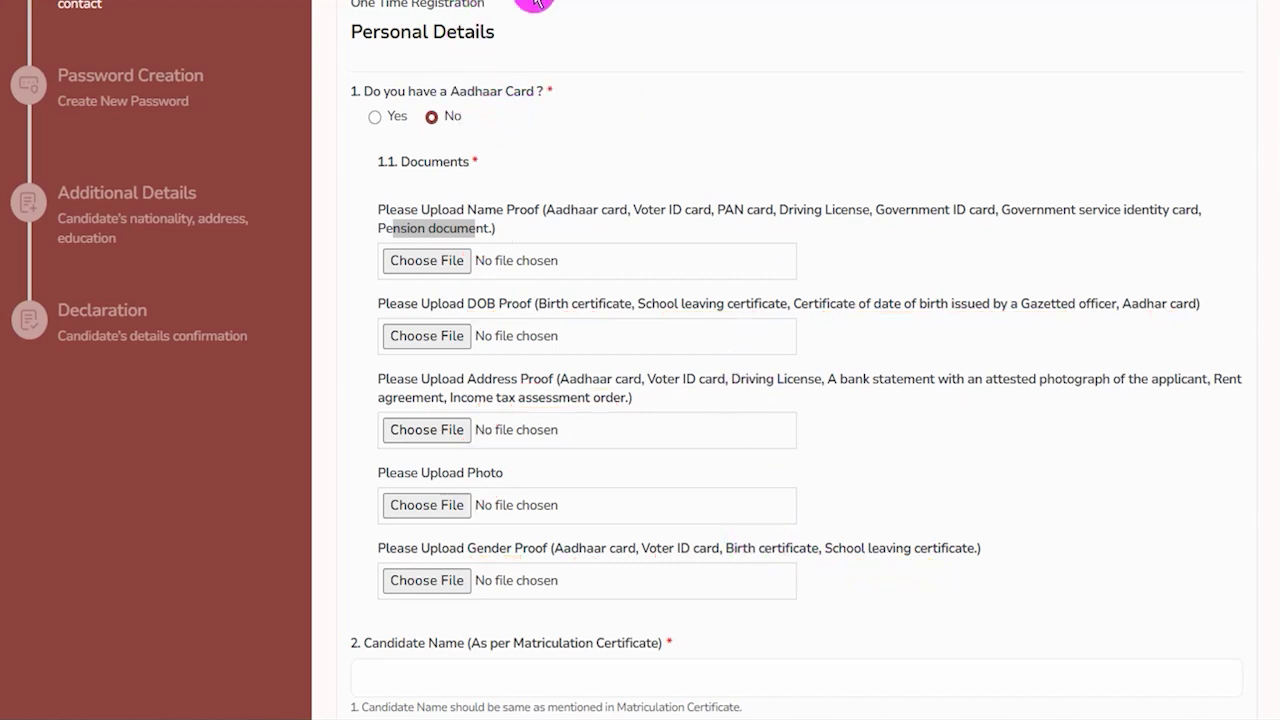
Step: Answer Yes to having an Aadhaar Card, mark the two Aadhaar details fields, and accept the Aadhaar authentication consent
left_click(374, 116)
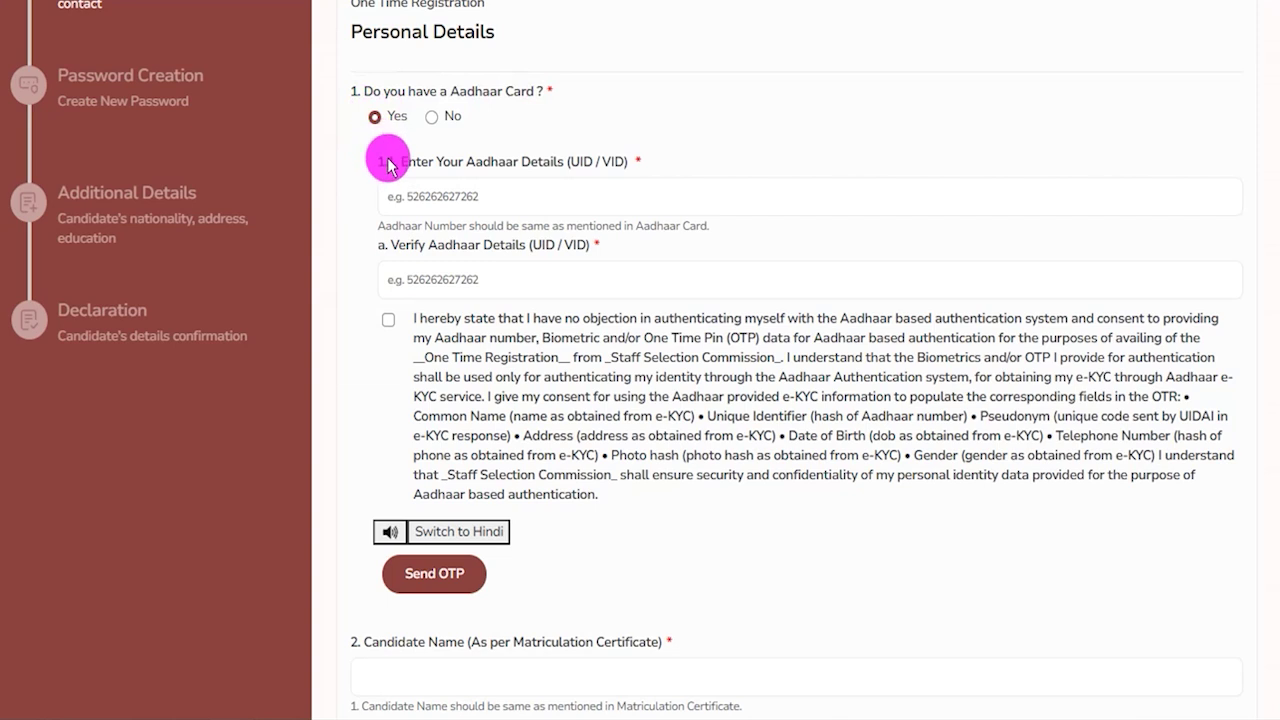
left_click_drag(428, 161, 521, 161)
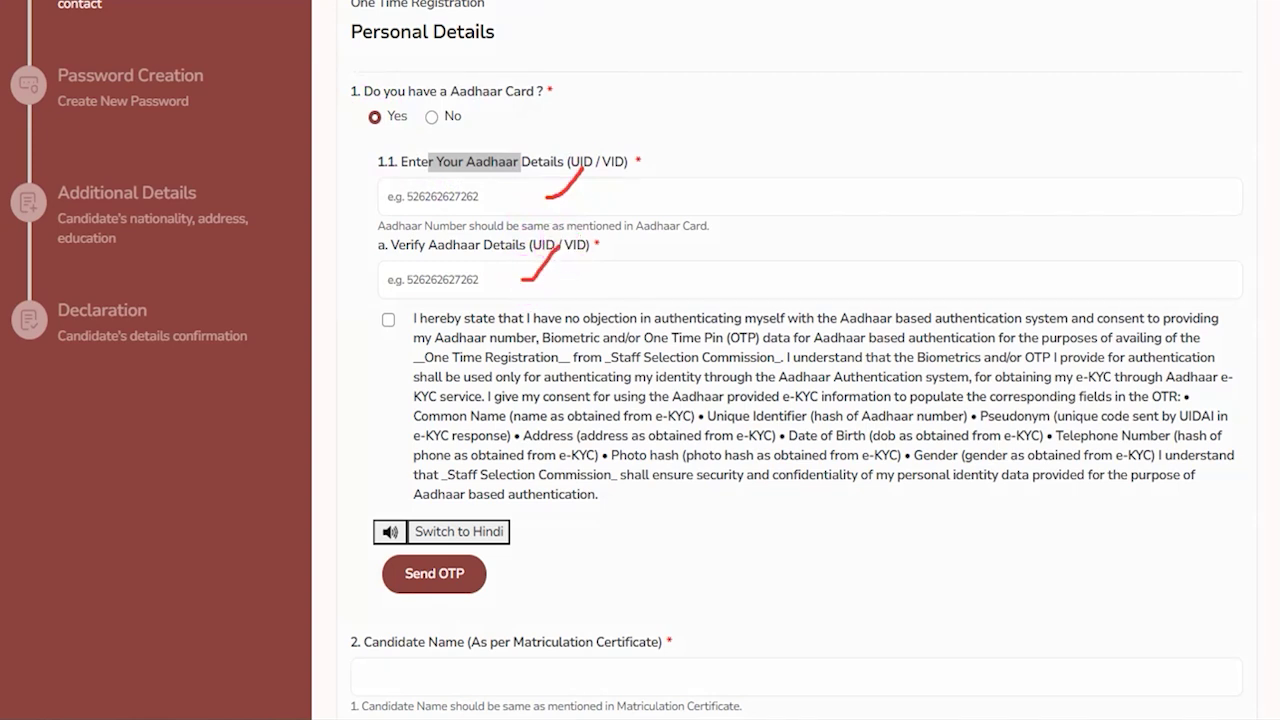
left_click(389, 321)
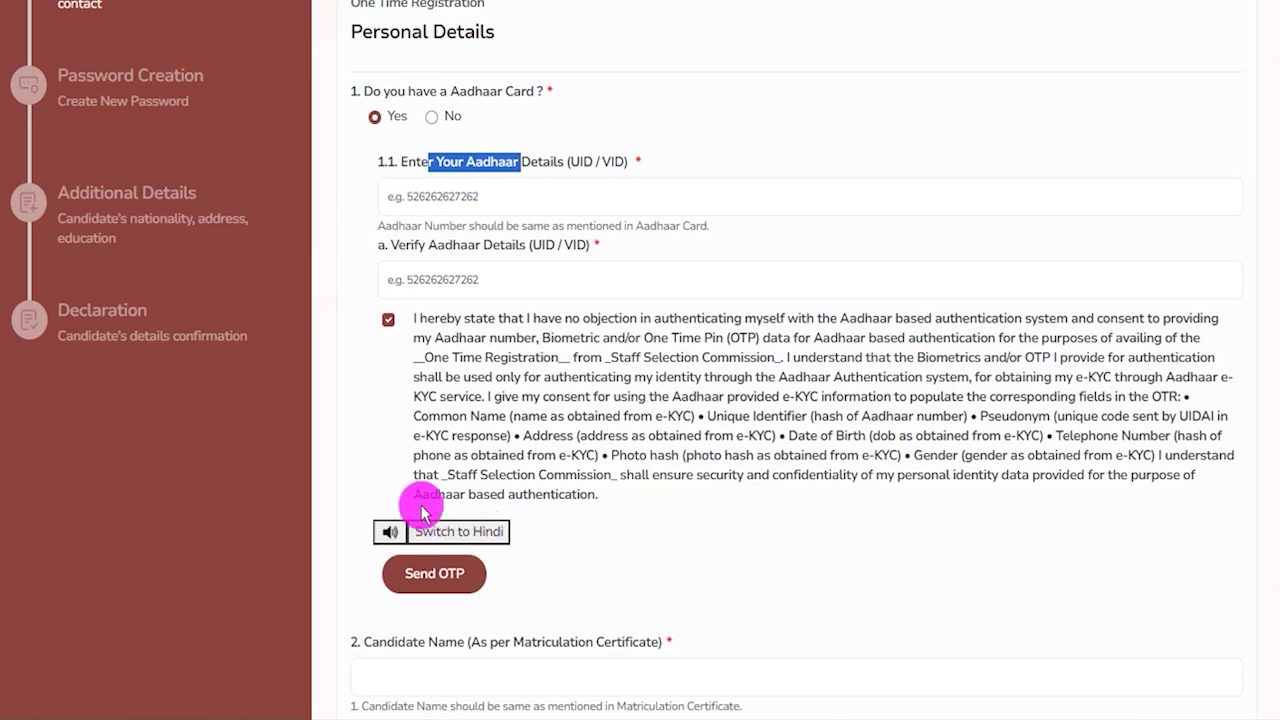
Step: Box the consent's audio option, clear the marks, and point out where to send, enter and verify the OTP
left_click_drag(362, 502, 405, 536)
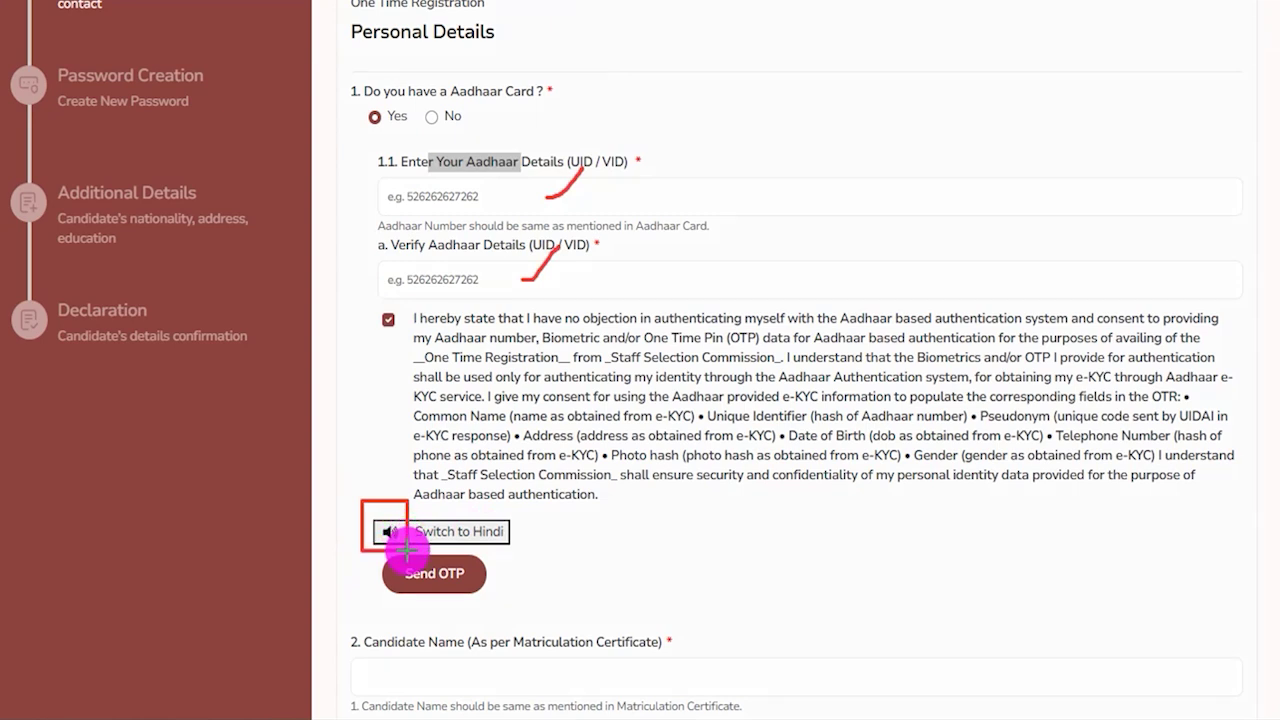
key("Escape")
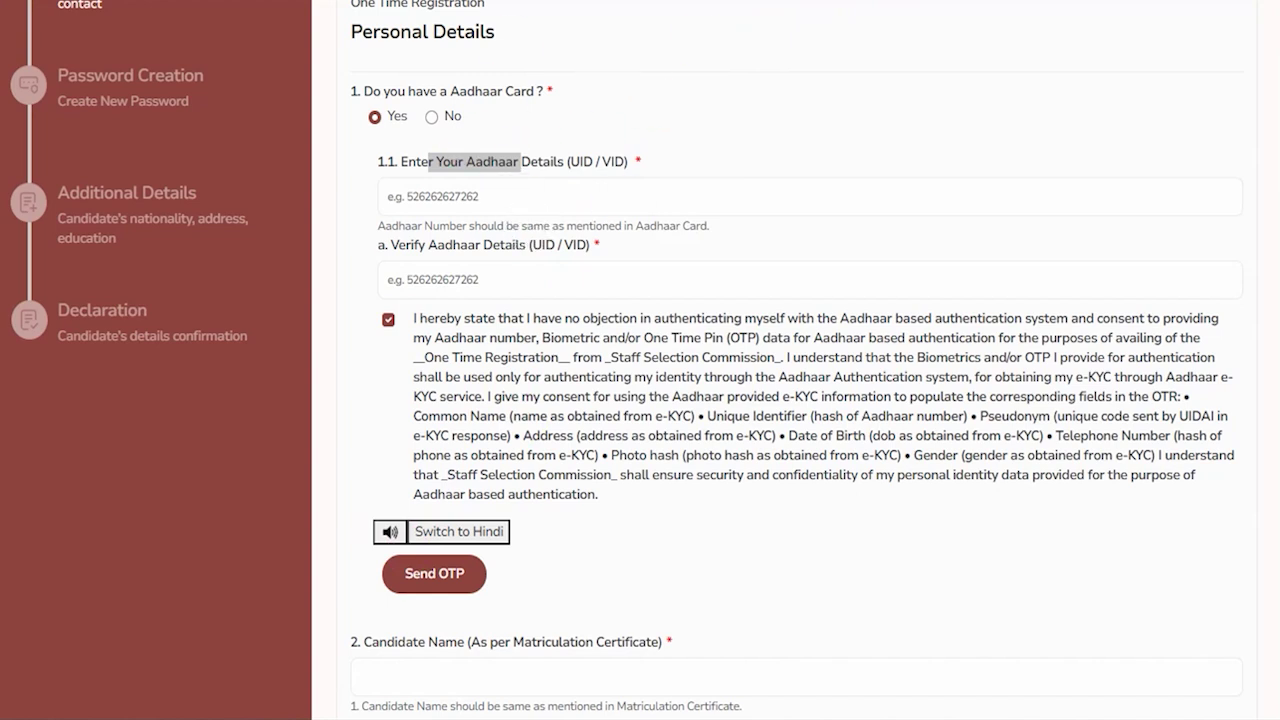
left_click_drag(663, 574, 501, 580)
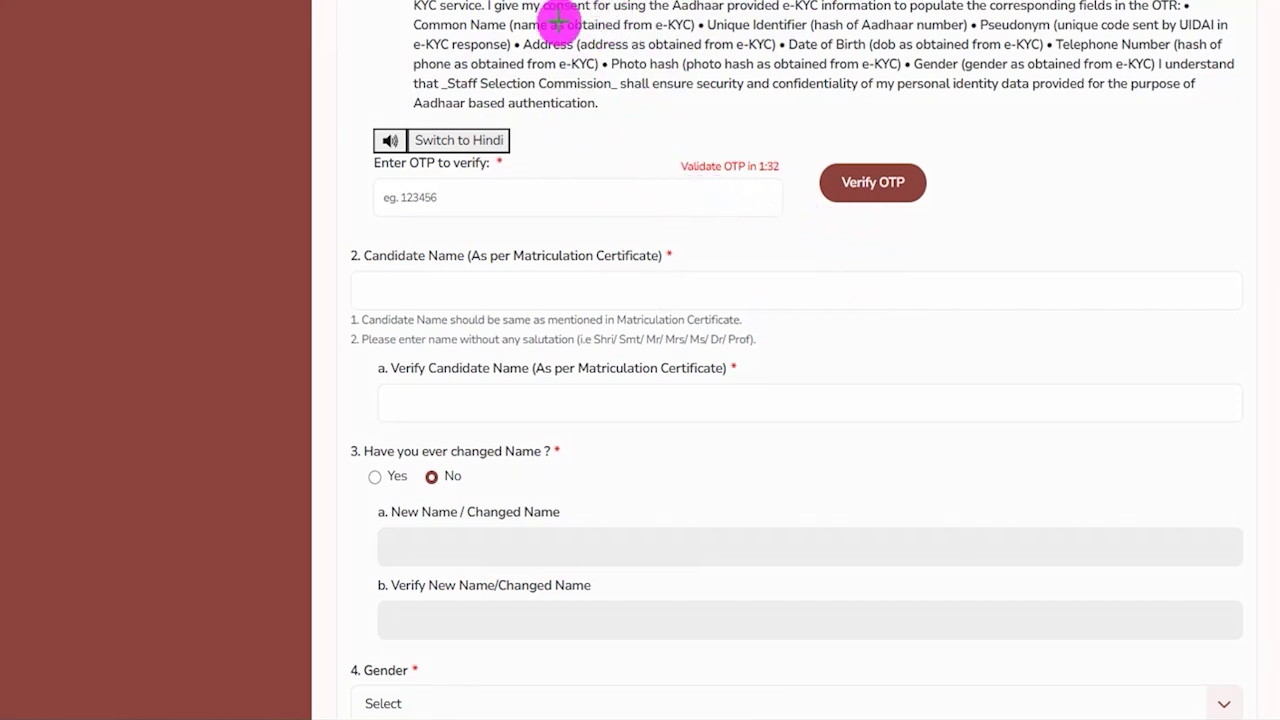
left_click_drag(598, 199, 642, 160)
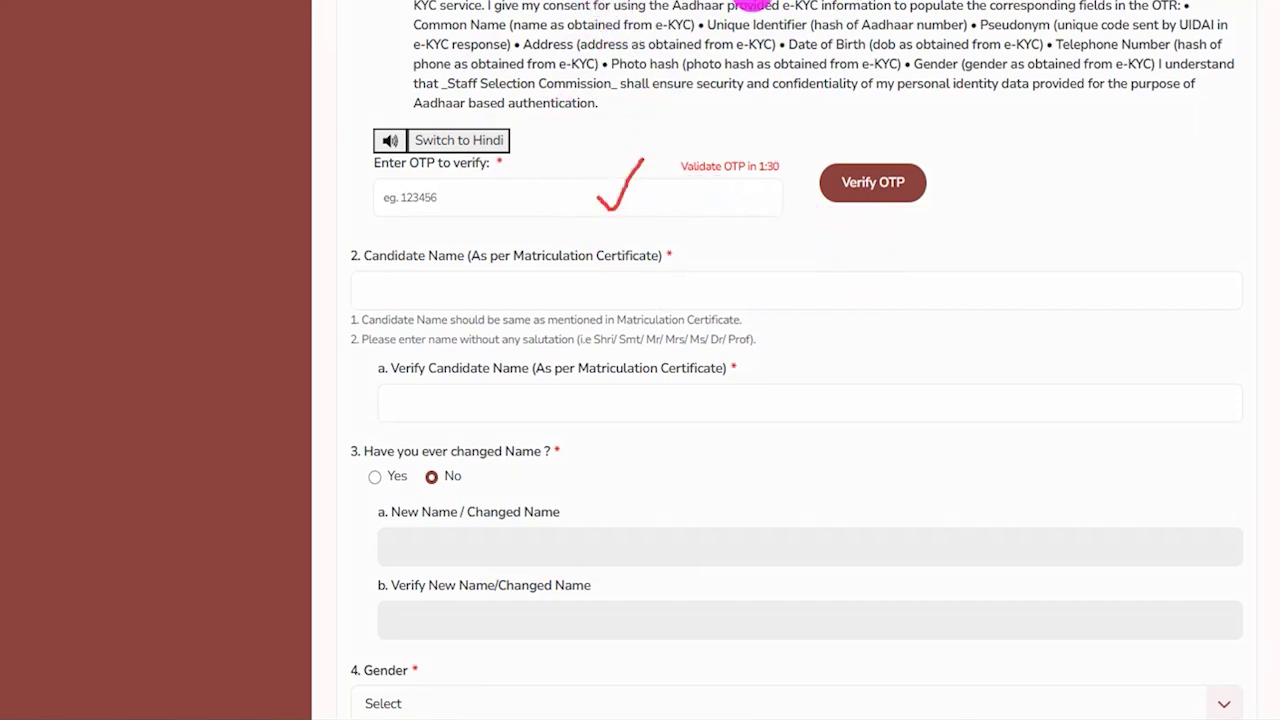
left_click_drag(1146, 182, 933, 185)
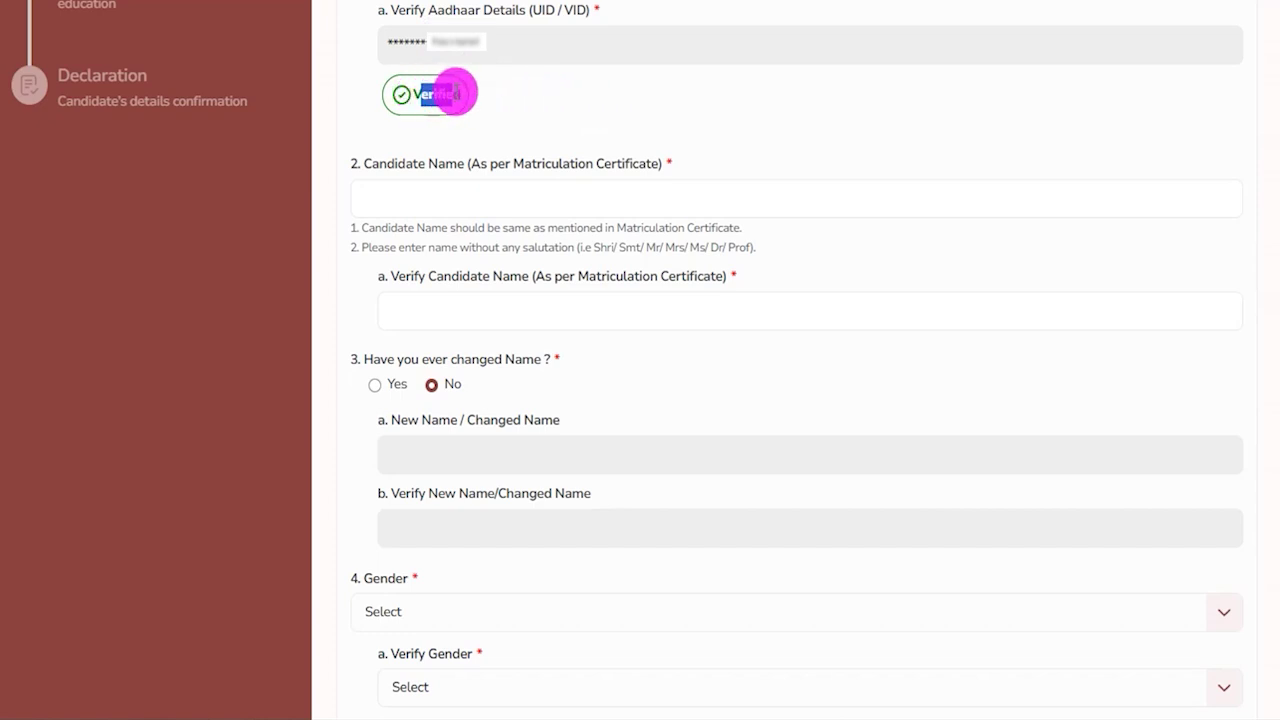
Step: Highlight the Aadhaar Verified status and tick the Candidate Name and Verify Candidate Name fields
double_click(440, 95)
left_click(420, 94)
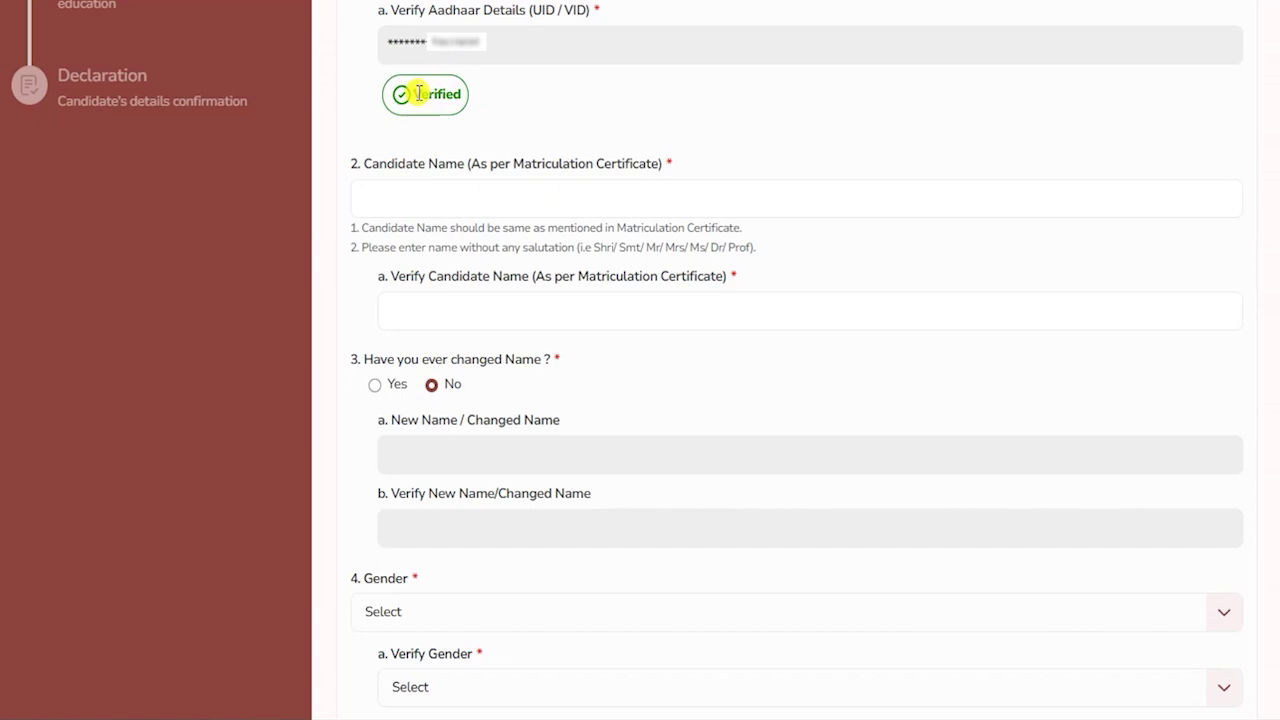
left_click_drag(423, 94, 453, 95)
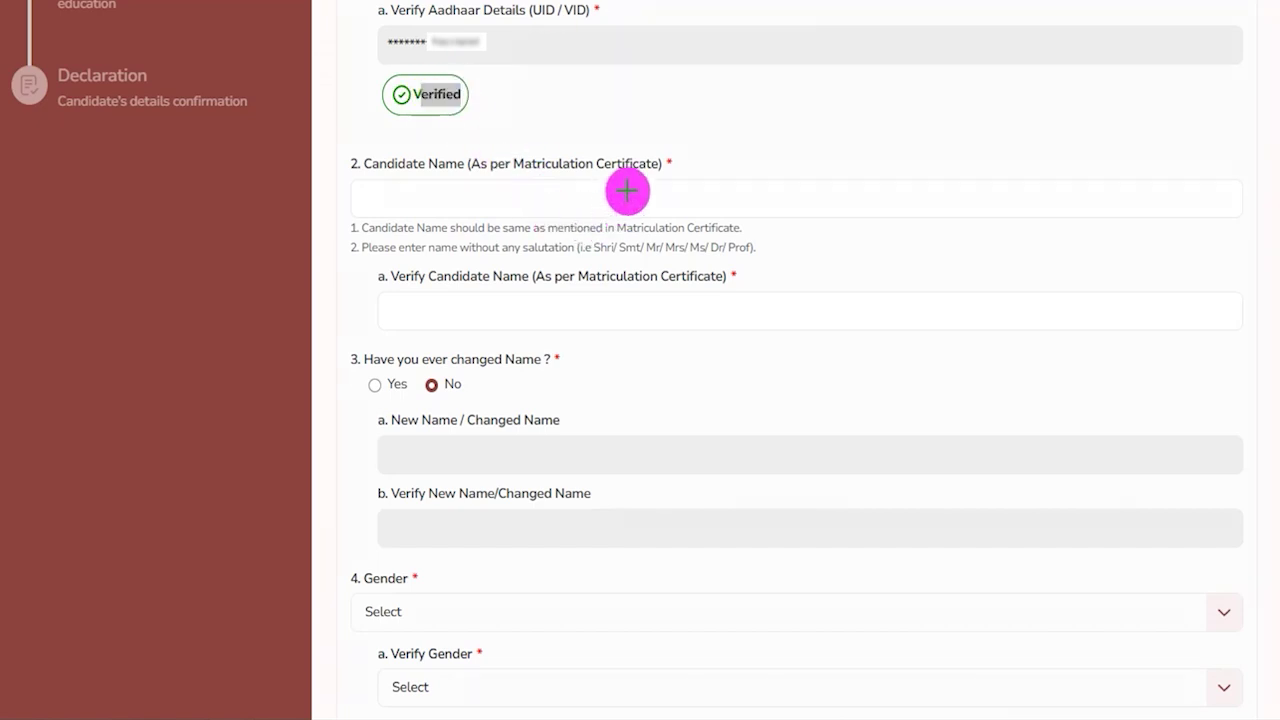
left_click_drag(625, 194, 679, 163)
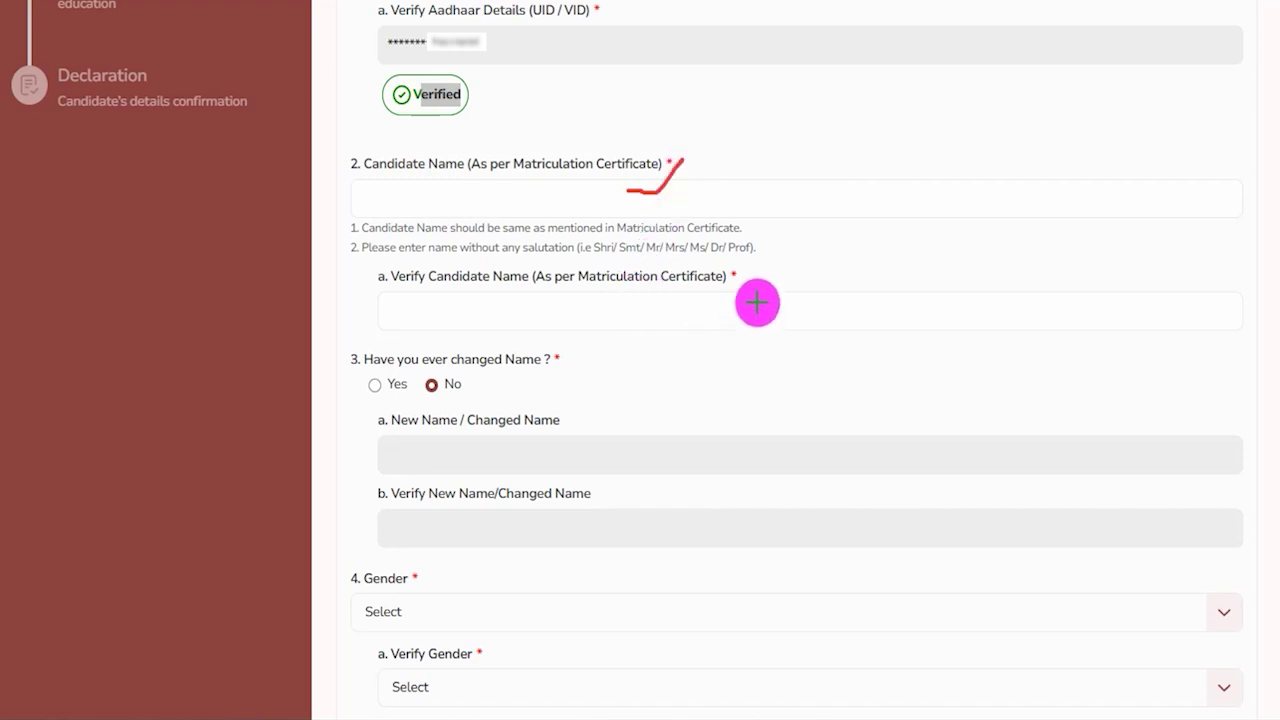
left_click_drag(757, 303, 817, 258)
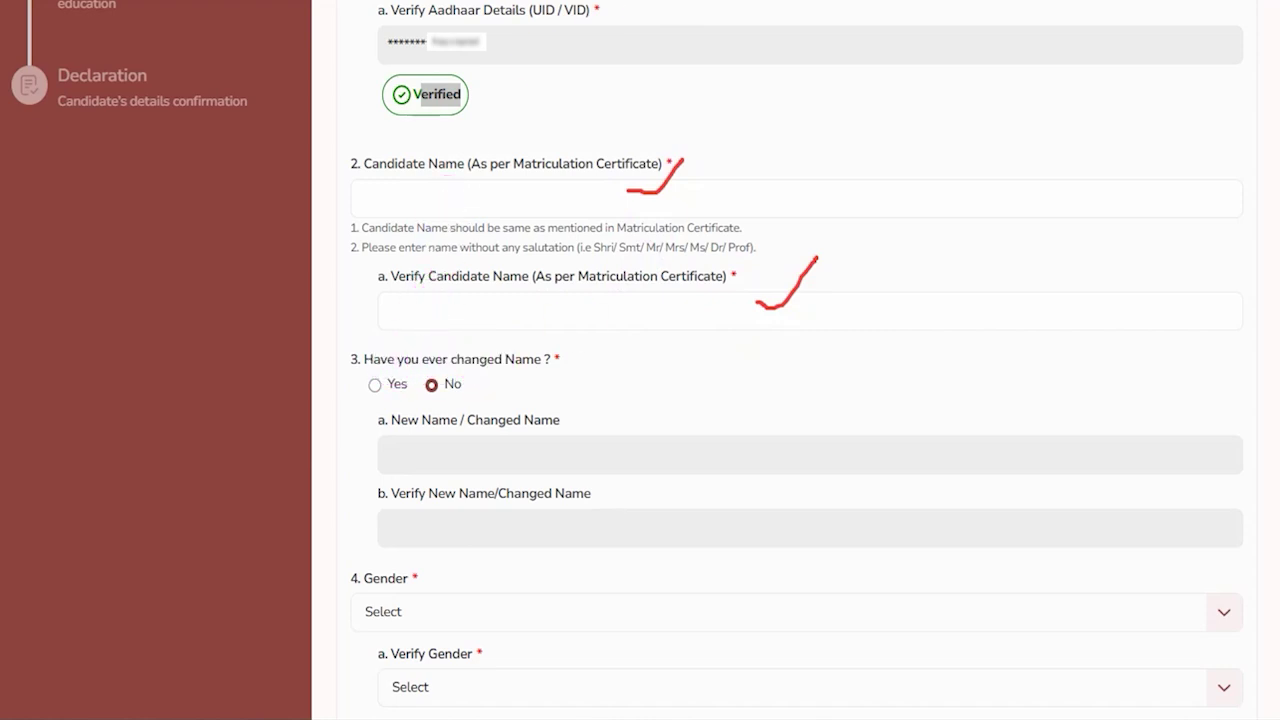
Step: Answer Yes to the changed-name question, point out the New Name and Verify New Name fields, and set the answer back to No
left_click(375, 385)
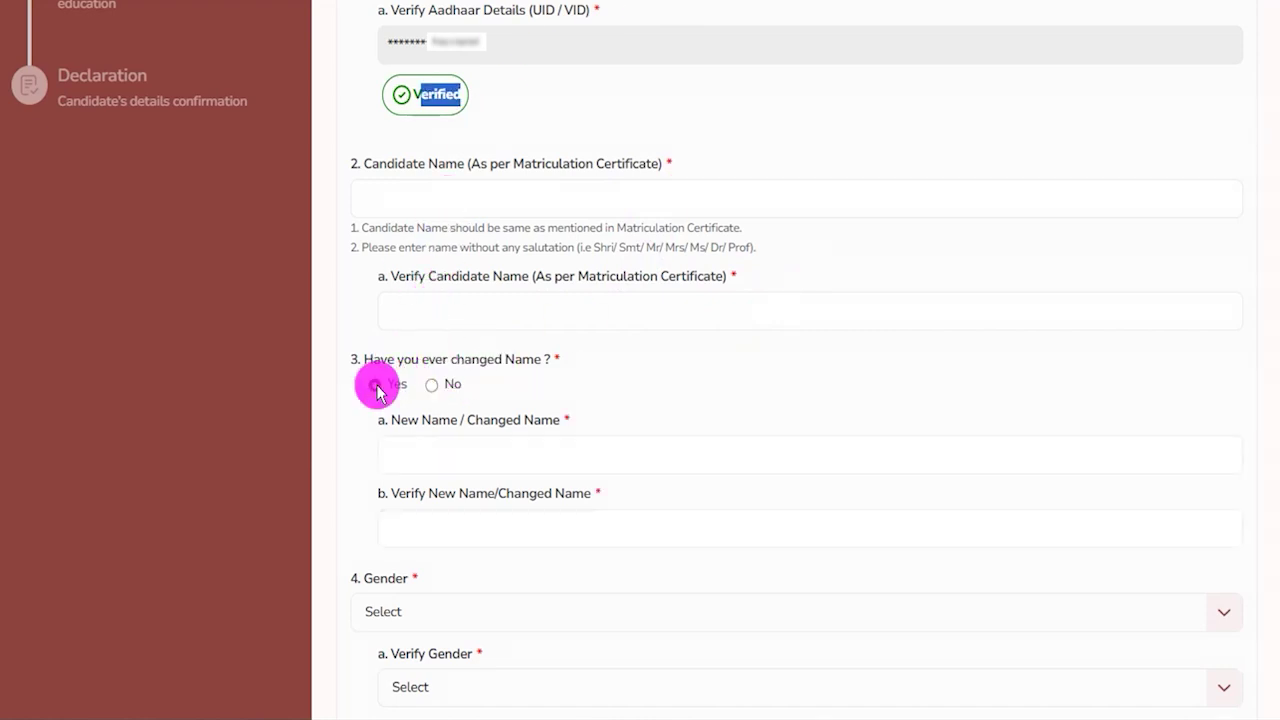
left_click_drag(420, 426, 491, 446)
left_click(494, 454)
left_click(493, 454)
left_click(477, 530)
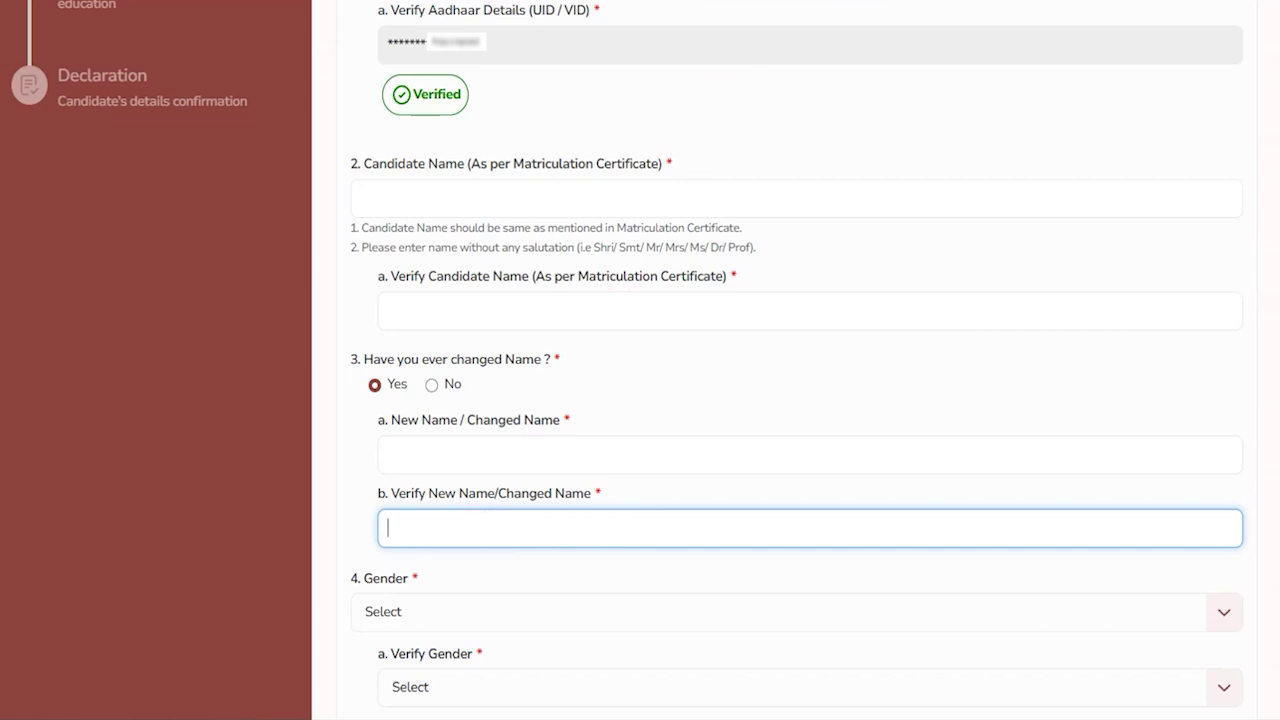
left_click(431, 384)
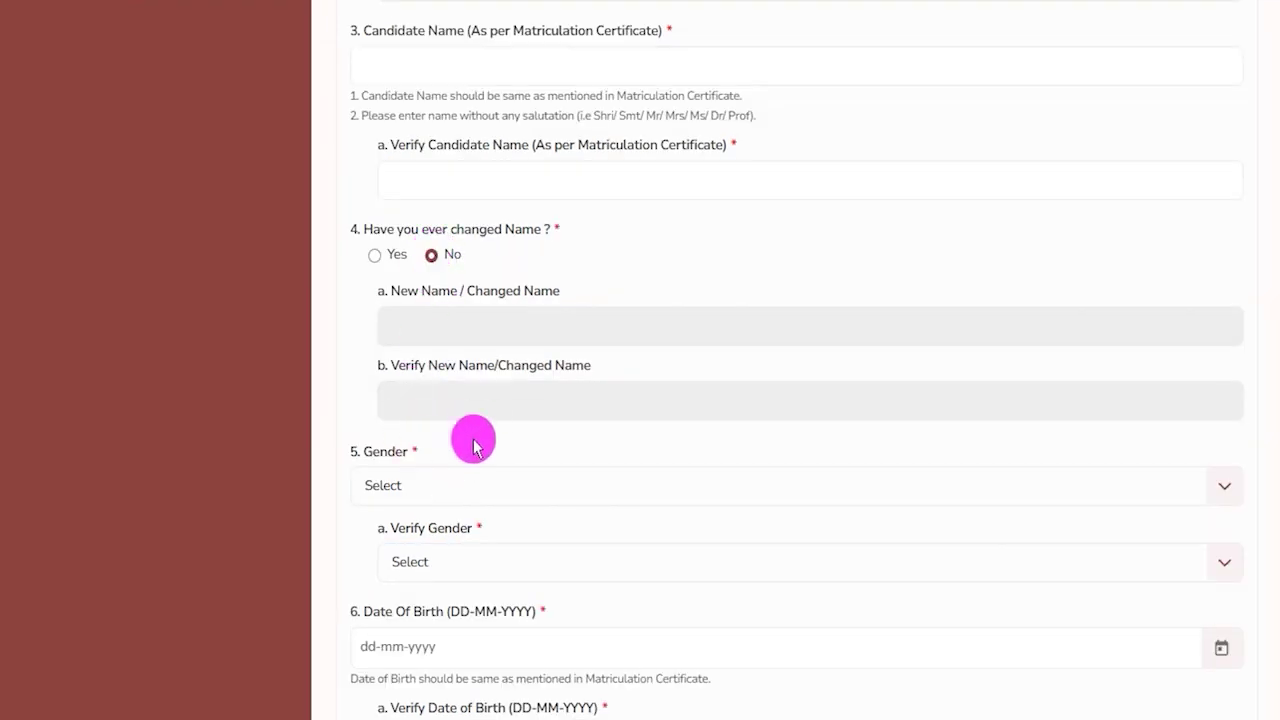
Step: Set both Gender and Verify Gender to Male
scroll(474, 445, "down", 2)
left_click(440, 290)
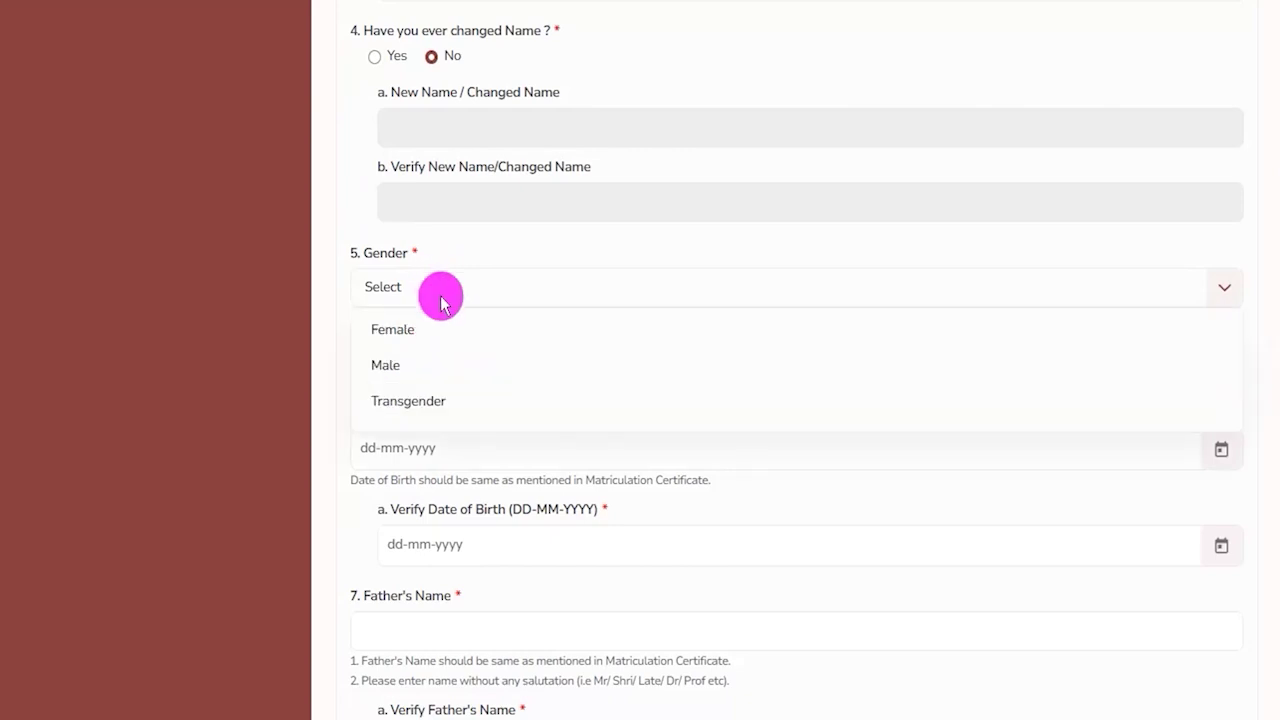
left_click(392, 365)
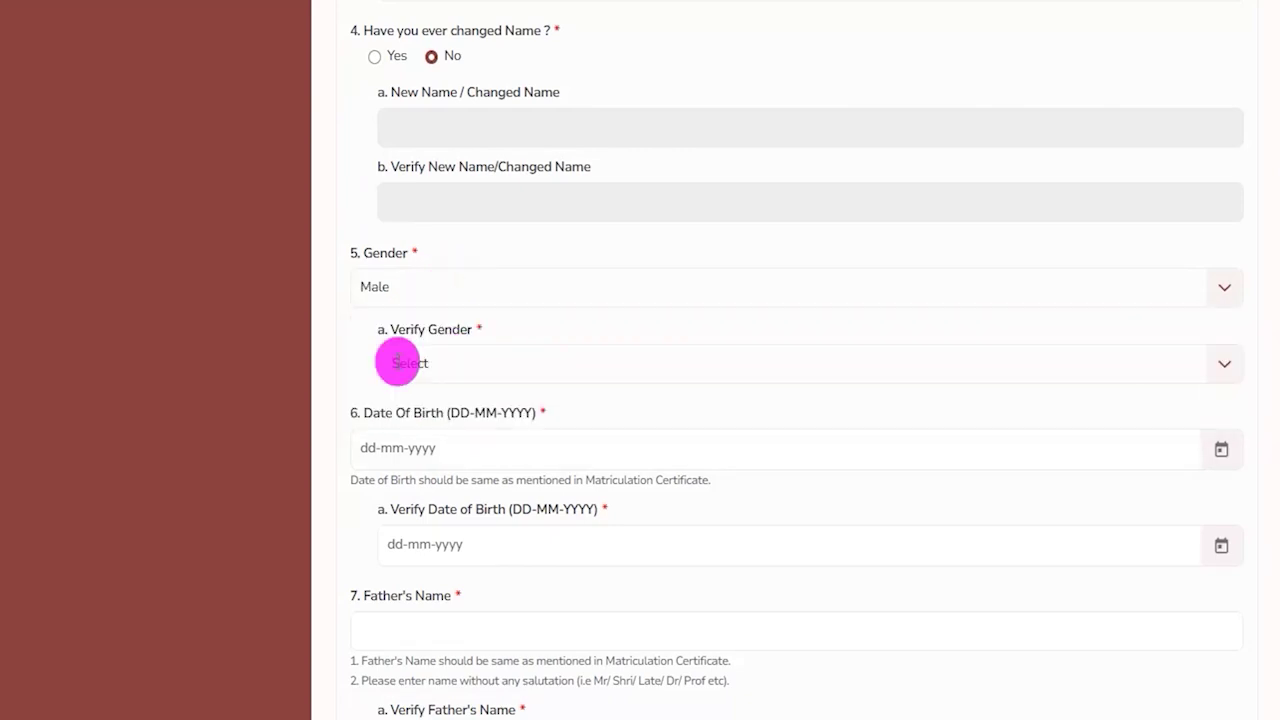
left_click(585, 372)
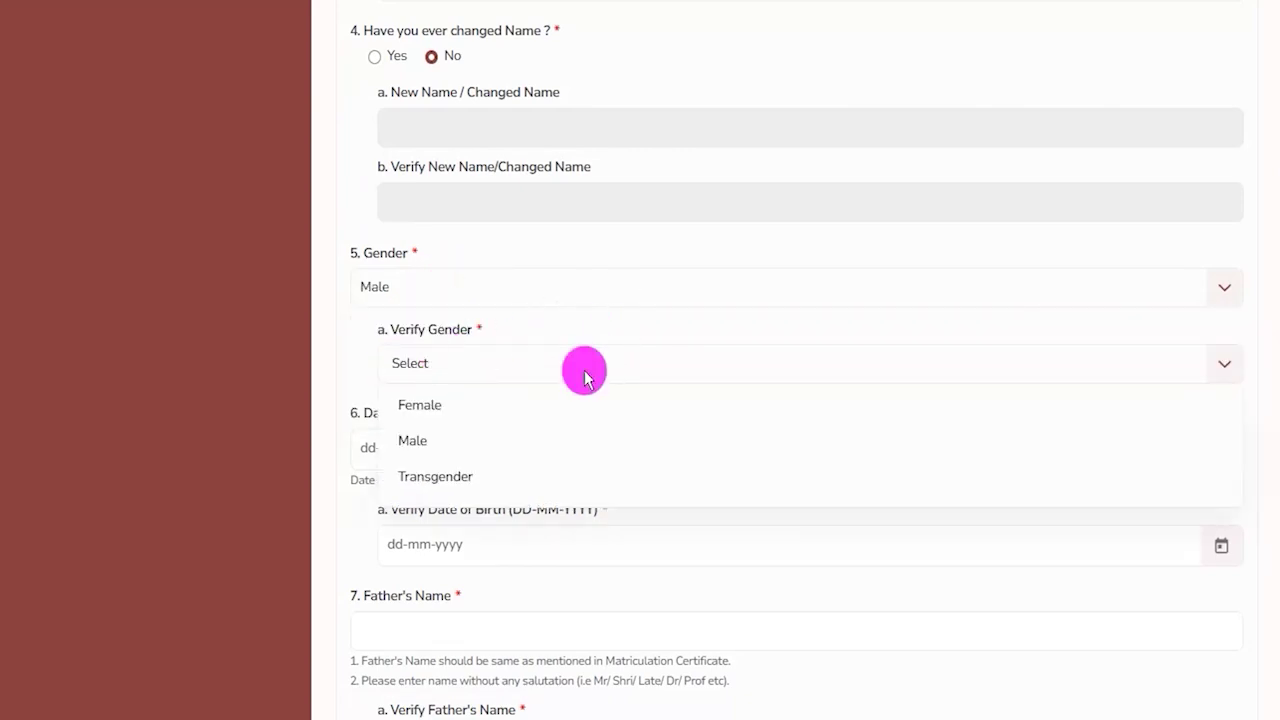
left_click(432, 445)
scroll(523, 363, "down", 2)
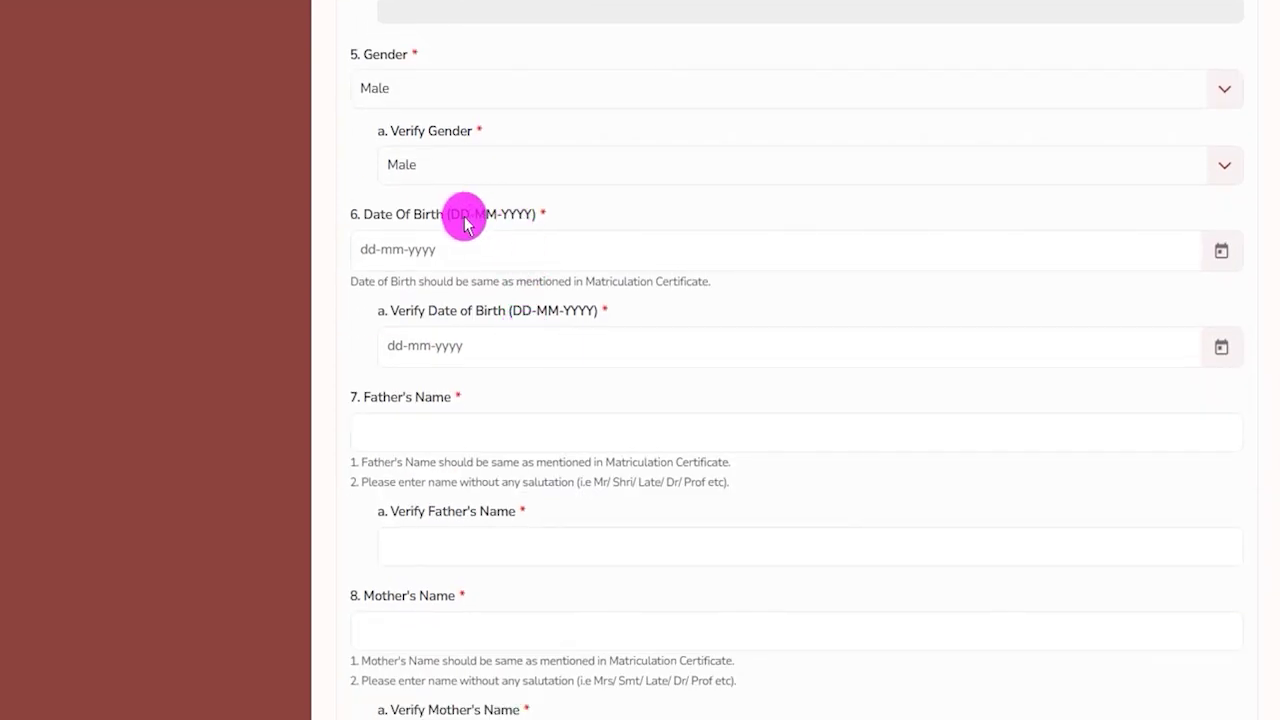
Step: Highlight the Date Of Birth label and show the calendars of the Date Of Birth and Verify Date of Birth fields without picking a date
left_click_drag(467, 224, 540, 220)
left_click(1221, 251)
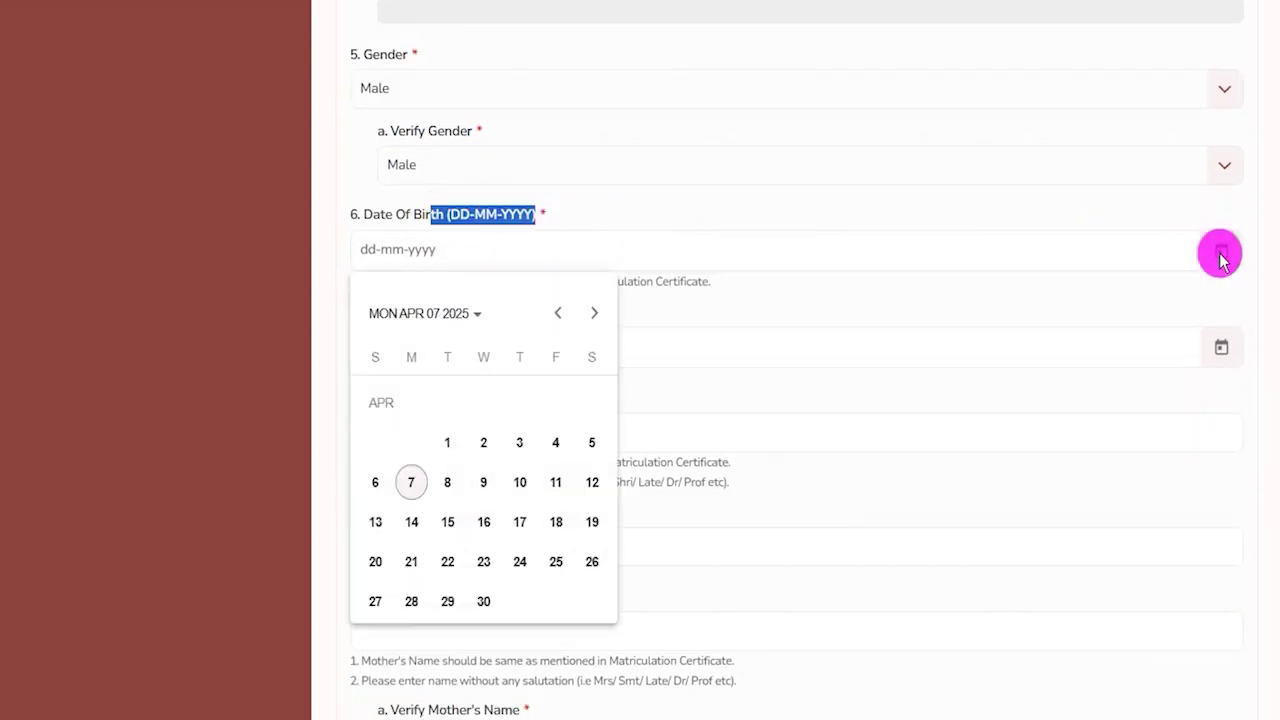
left_click(1016, 304)
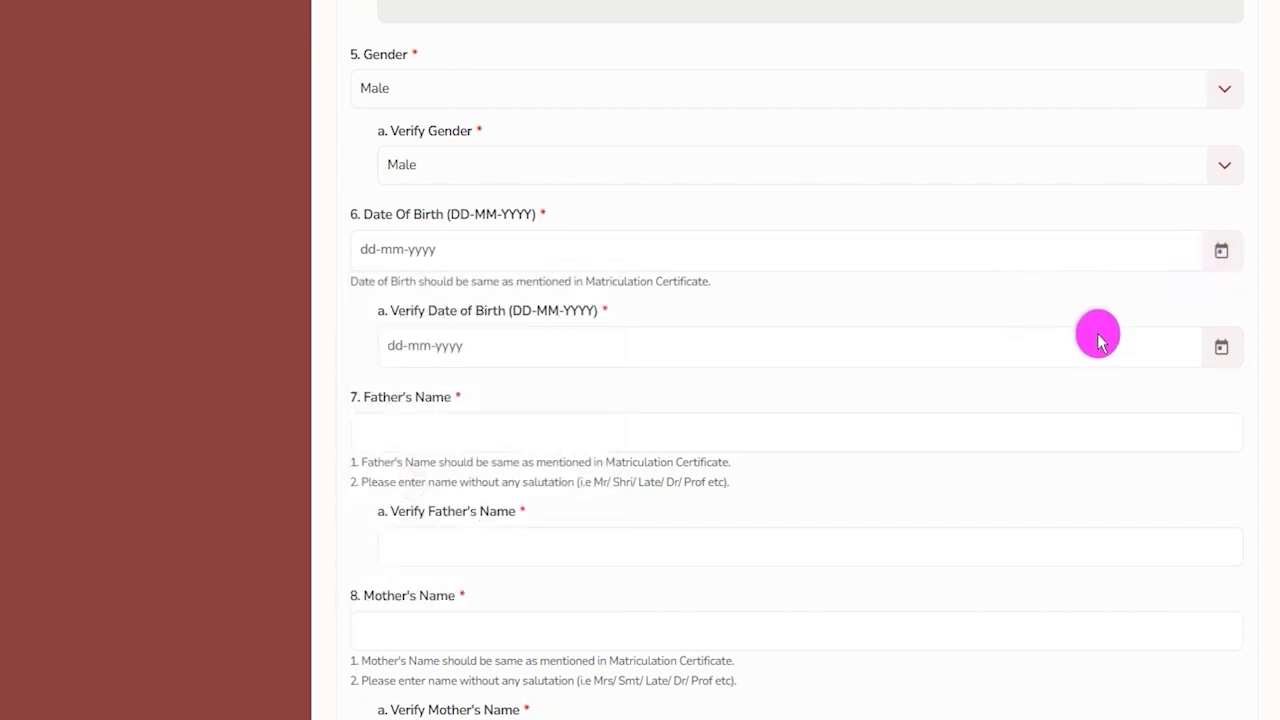
left_click(1226, 350)
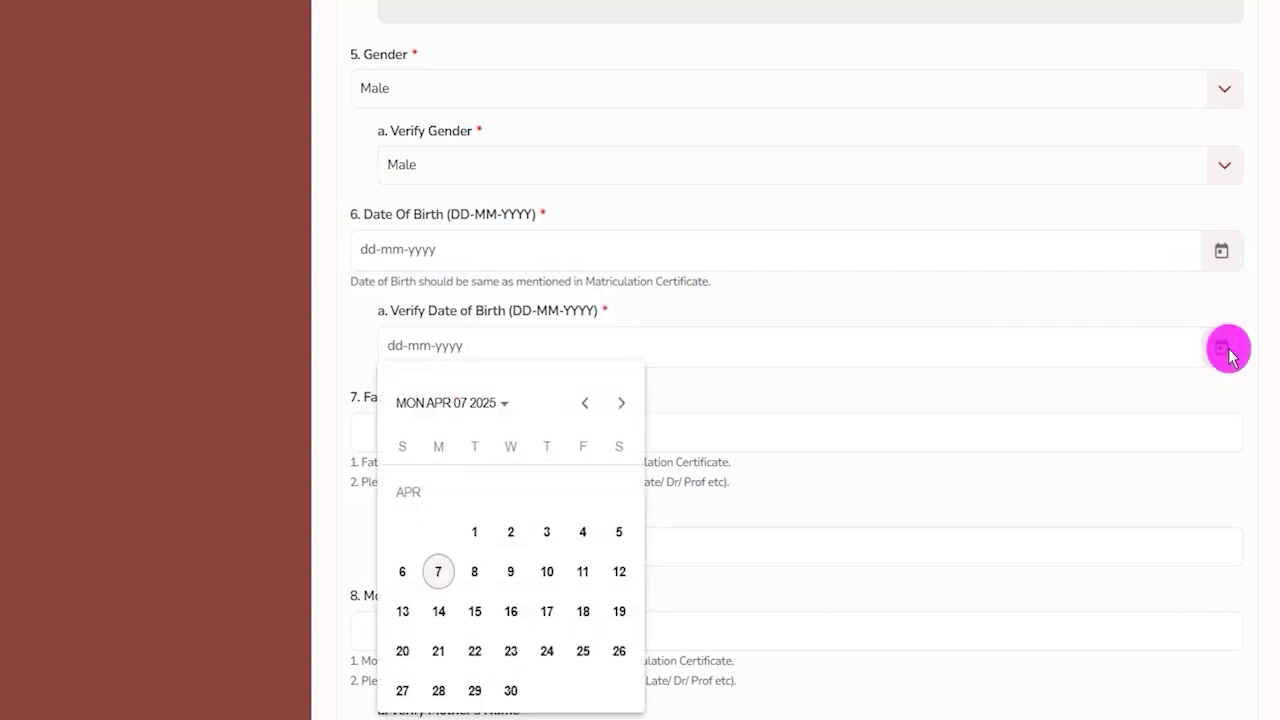
left_click(873, 395)
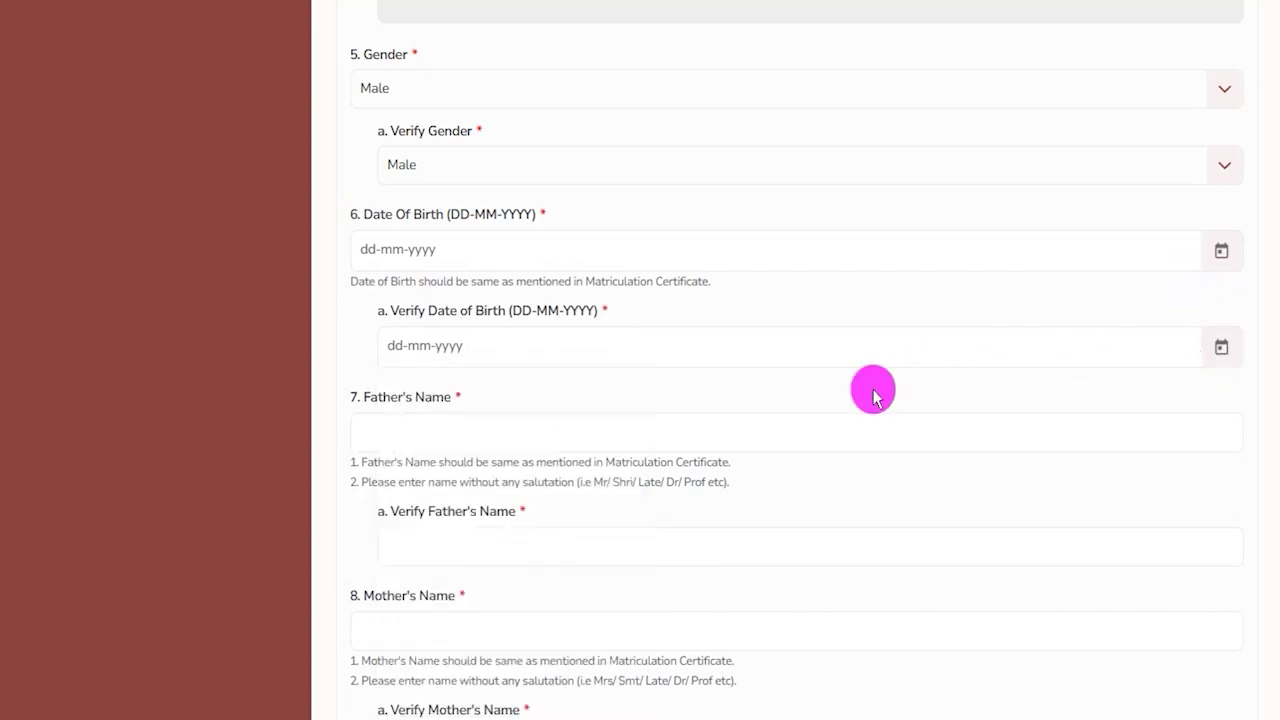
Step: Point out the Father's Name and Verify Father's Name fields, placing the cursor in each and leaving both empty
scroll(873, 395, "down", 1)
left_click(423, 325)
left_click_drag(364, 298, 445, 298)
left_click(443, 323)
scroll(514, 300, "down", 2)
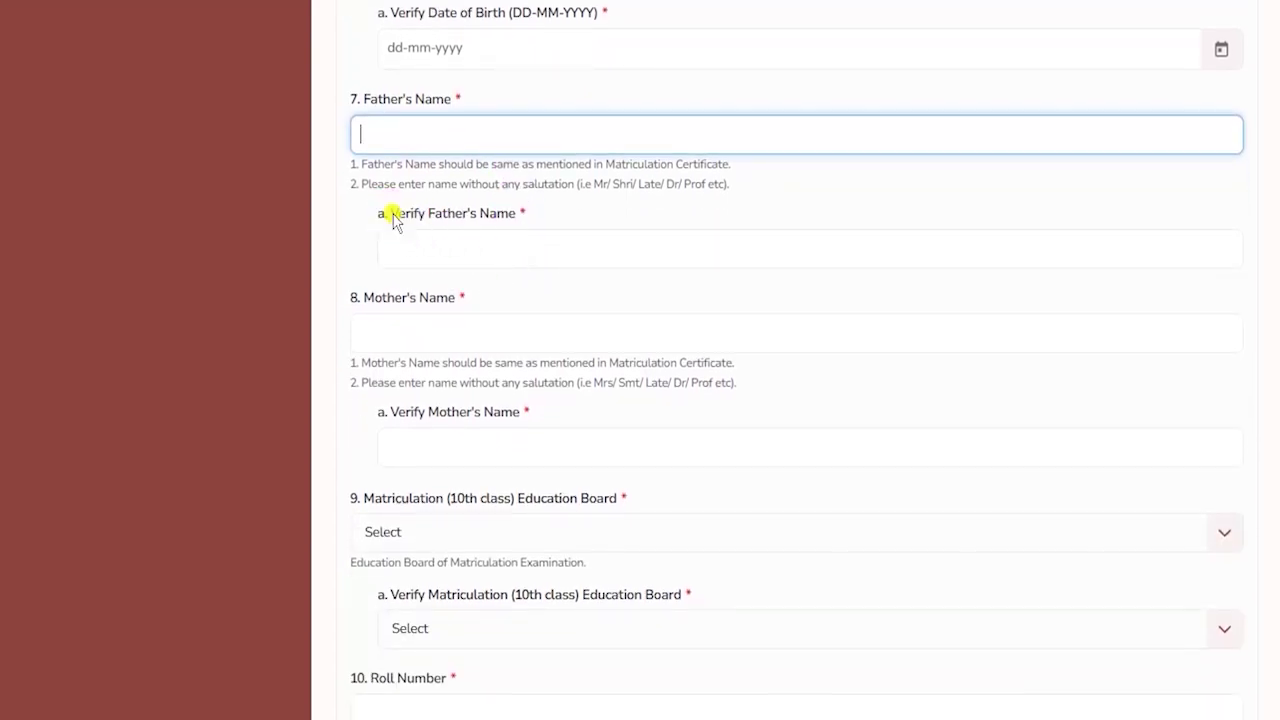
left_click_drag(393, 220, 486, 209)
left_click(481, 248)
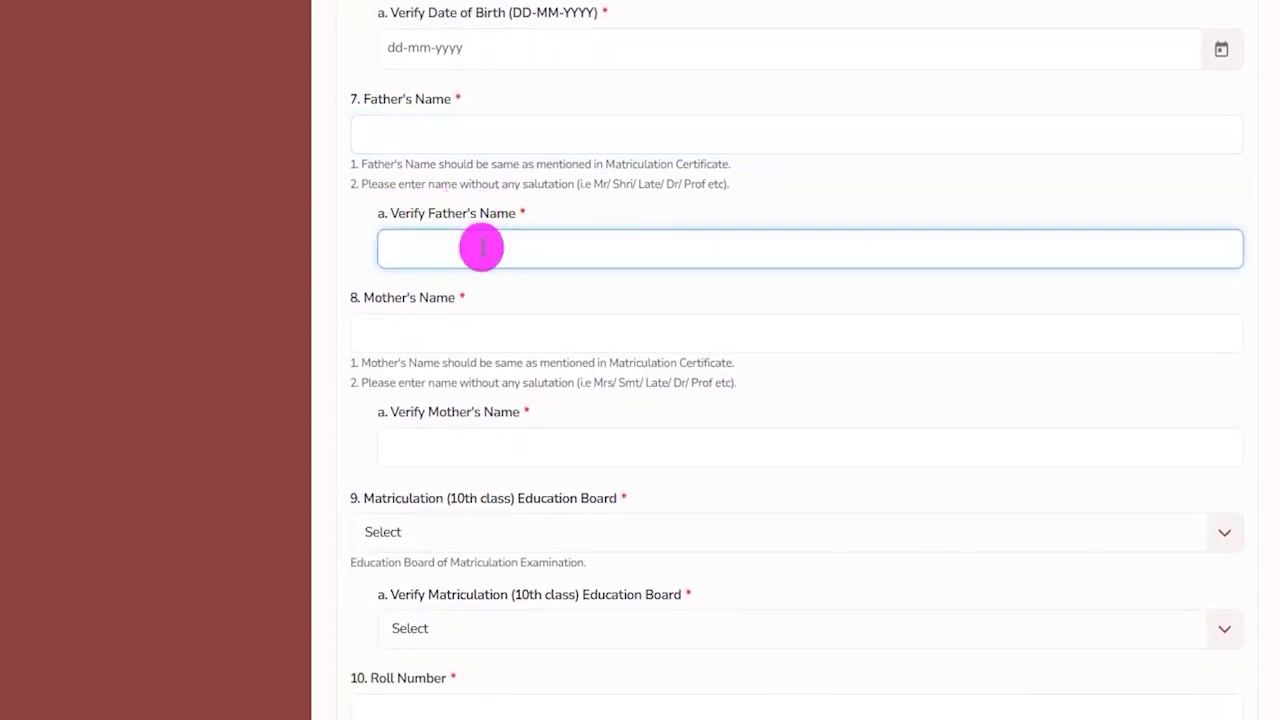
Step: Point out the Mother's Name and Verify Mother's Name fields, placing the cursor in each and leaving both empty
left_click_drag(366, 298, 457, 302)
left_click(447, 335)
left_click_drag(391, 412, 471, 446)
left_click(471, 449)
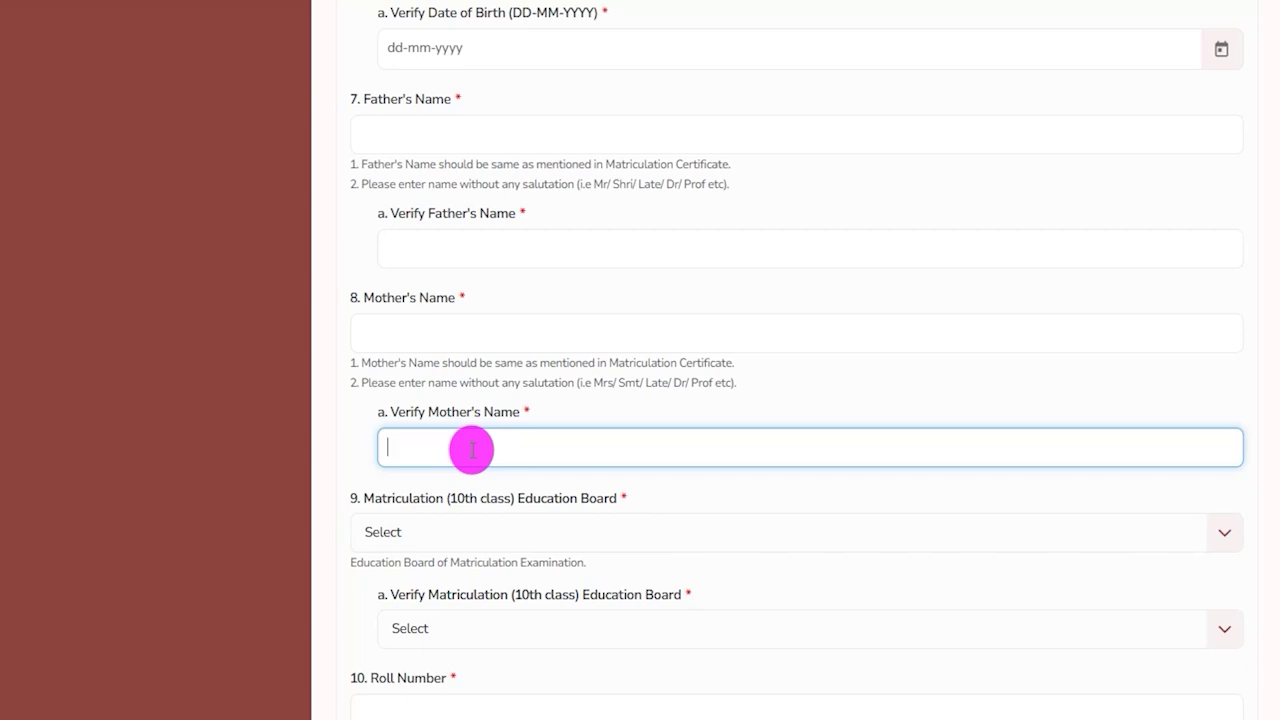
Step: Set the Matriculation (10th class) Education Board to Central Board of Secondary Education (CBSE)
scroll(465, 430, "down", 3)
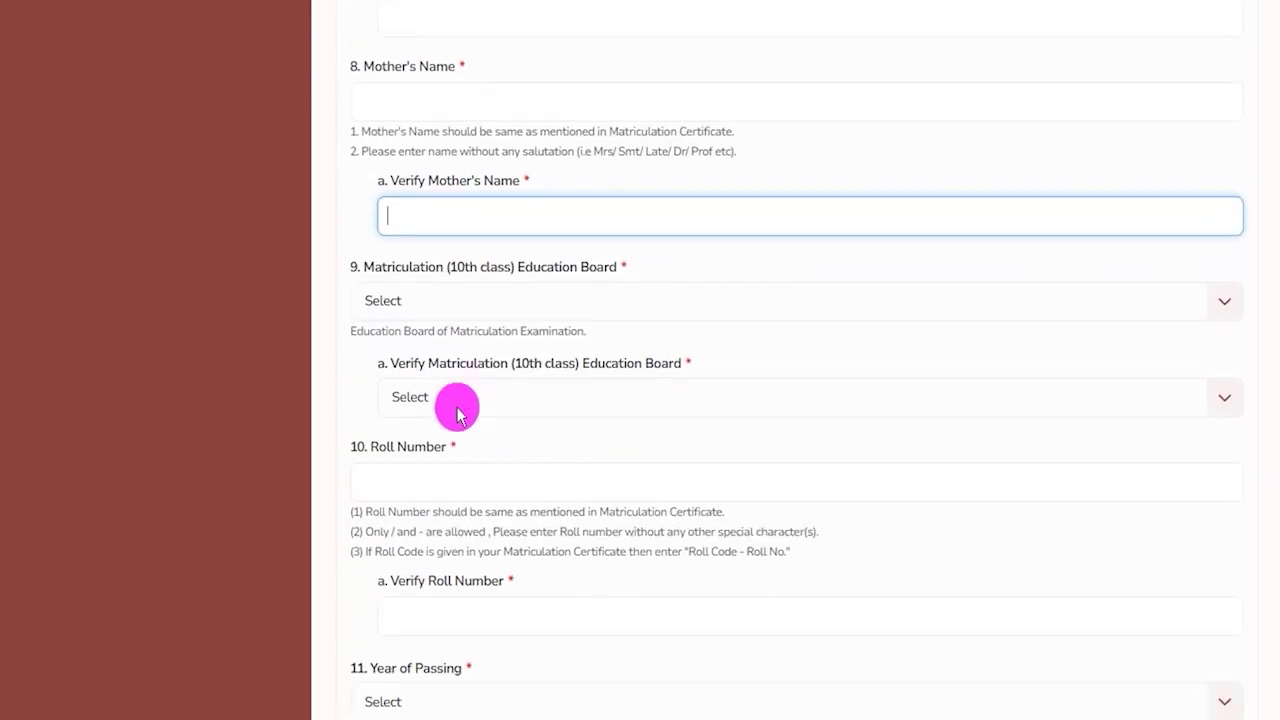
left_click_drag(402, 200, 577, 200)
left_click(754, 240)
scroll(513, 332, "down", 4)
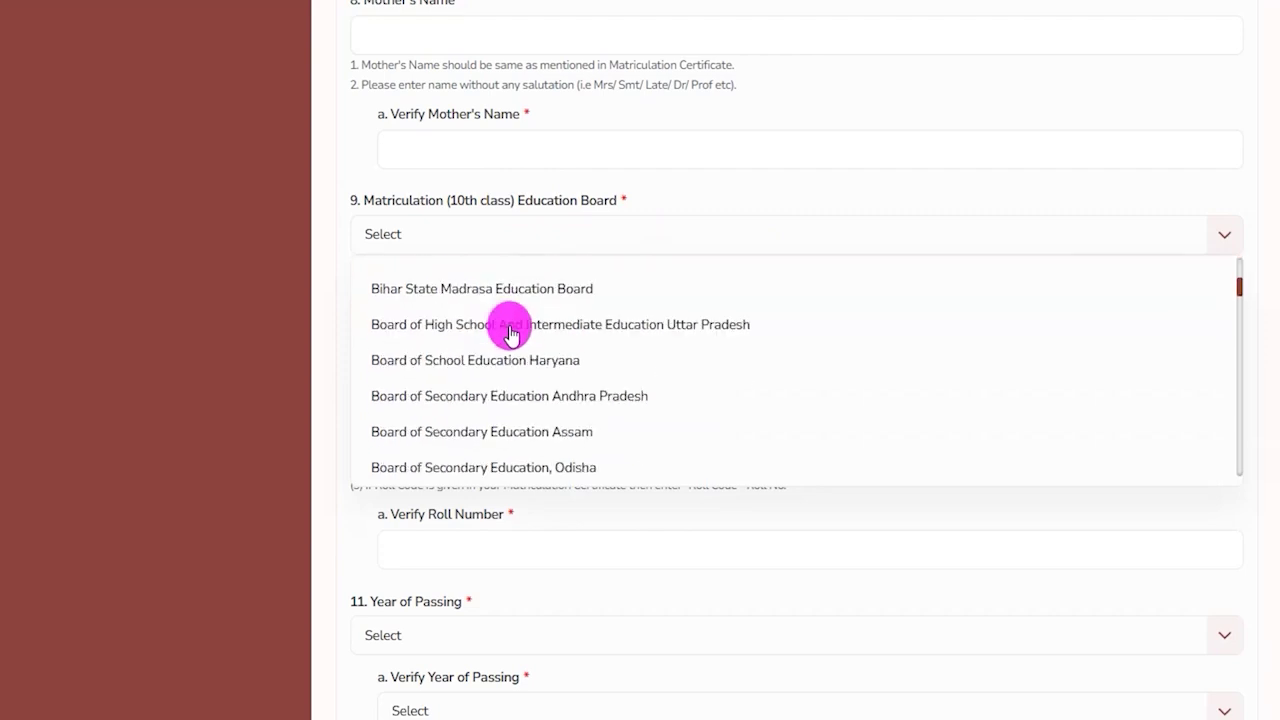
scroll(513, 332, "down", 2)
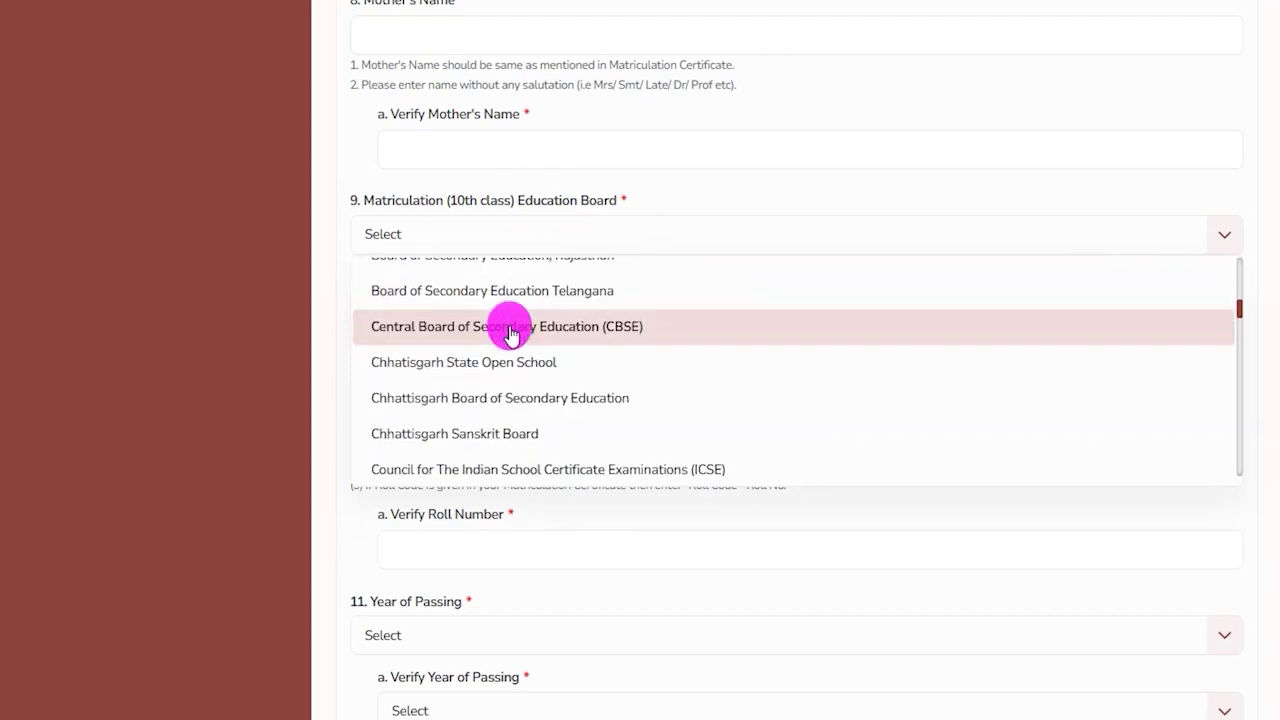
left_click(510, 330)
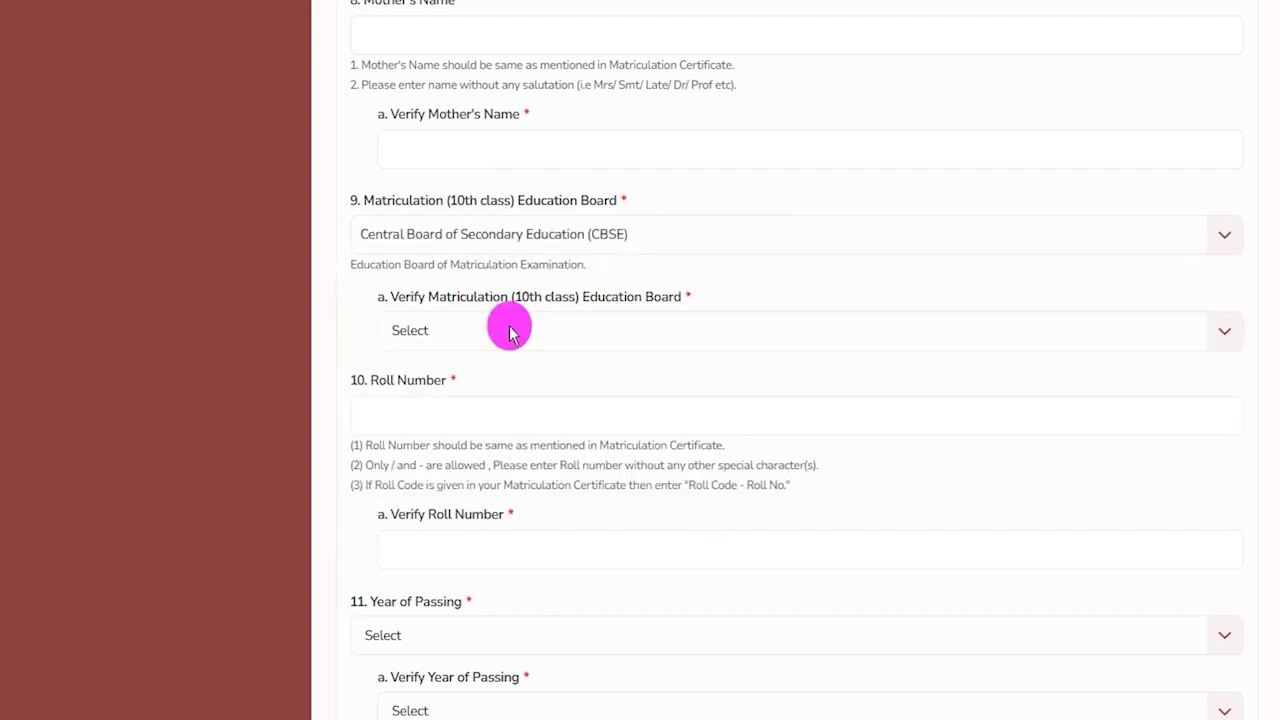
Step: Browse the boards for Verify Matriculation (10th class) Education Board and choose Central Board of Secondary Education (CBSE)
left_click(510, 330)
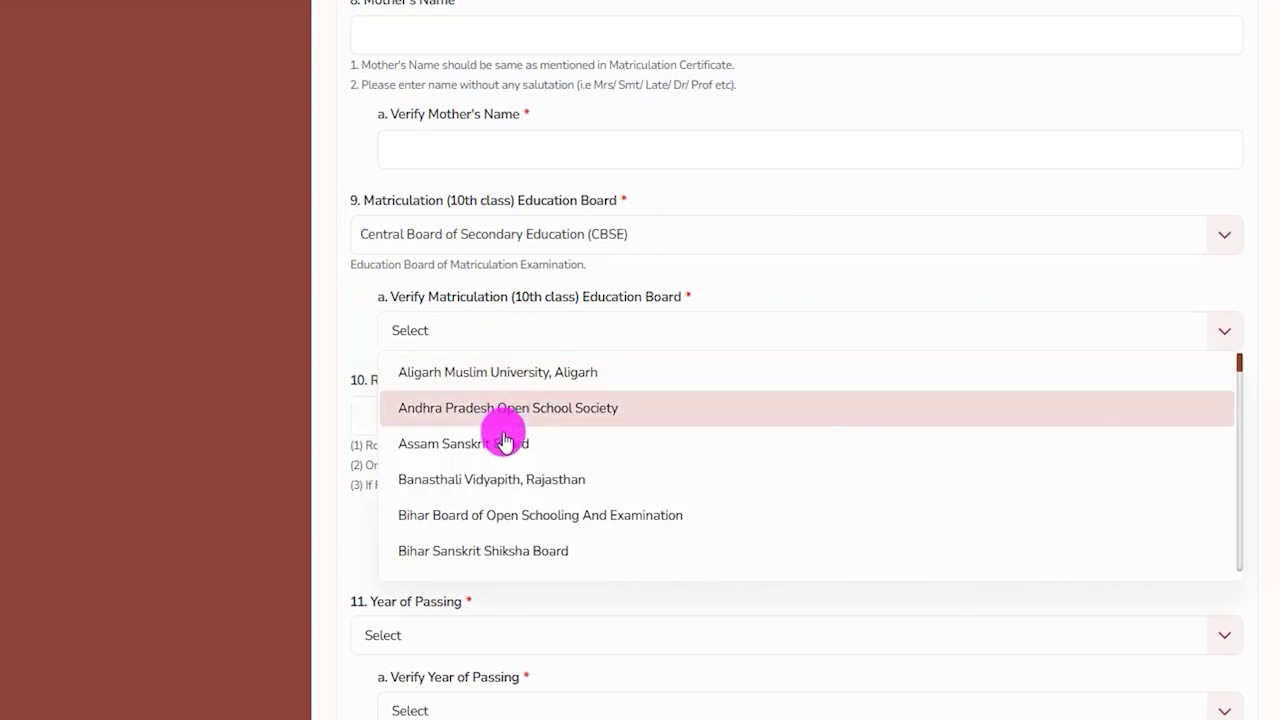
scroll(503, 447, "down", 3)
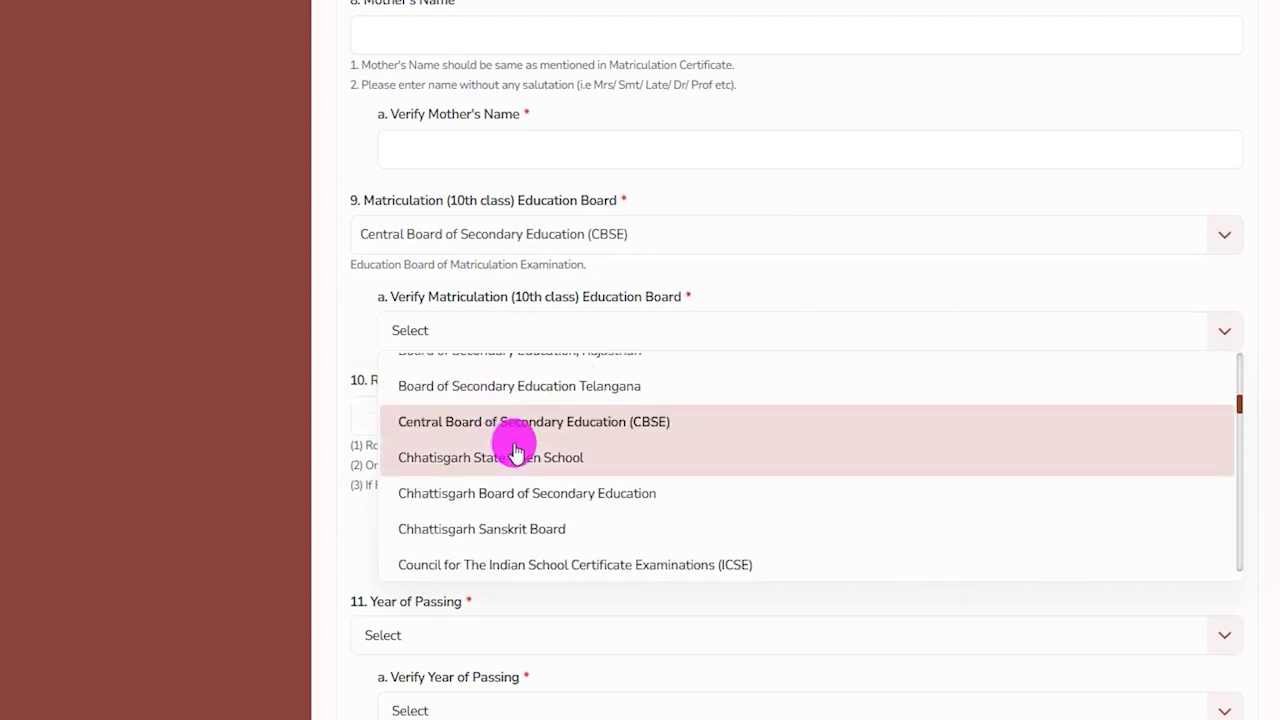
scroll(510, 450, "down", 5)
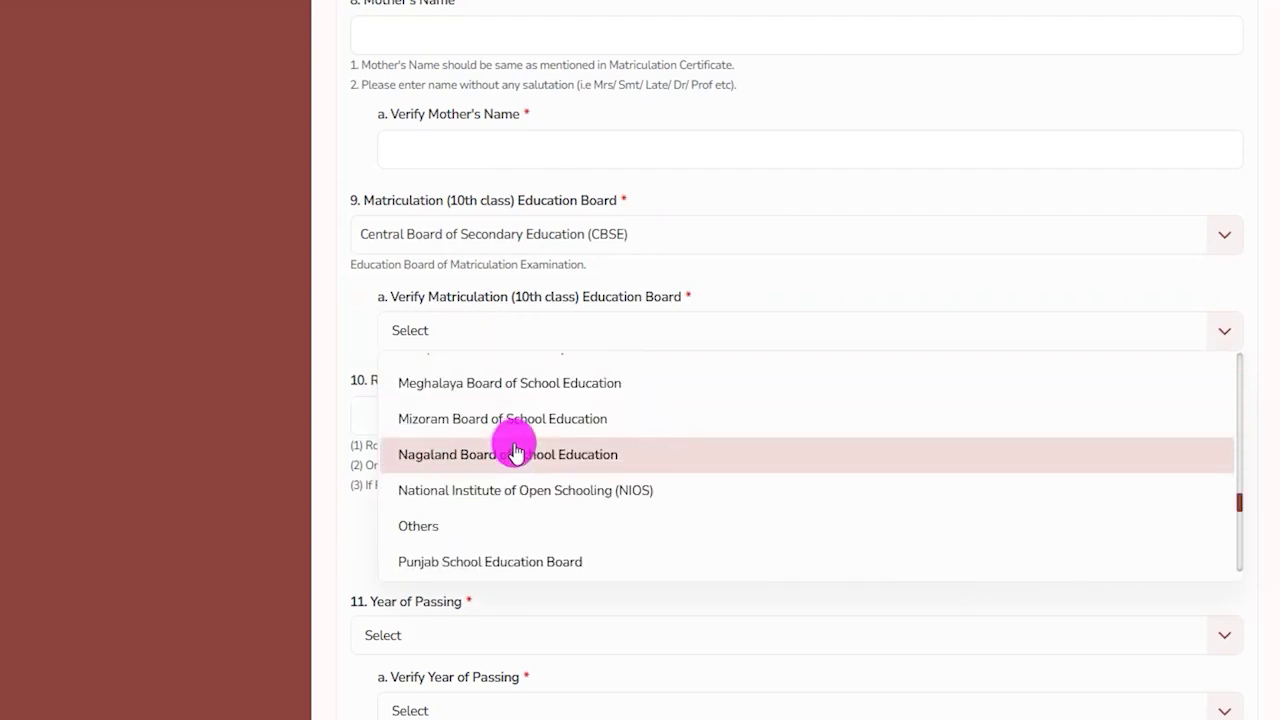
scroll(515, 452, "up", 5)
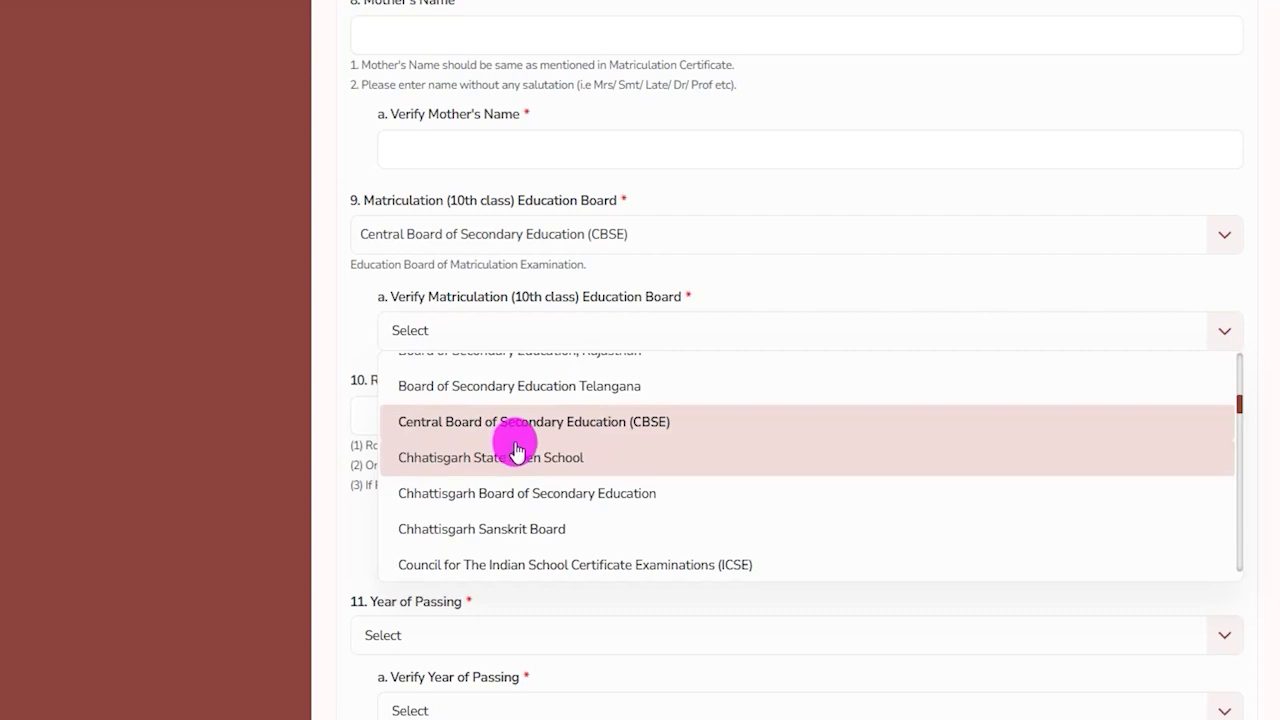
left_click(515, 441)
Step: Point out the Roll Number and Verify Roll Number fields, leaving both empty
left_click(428, 412)
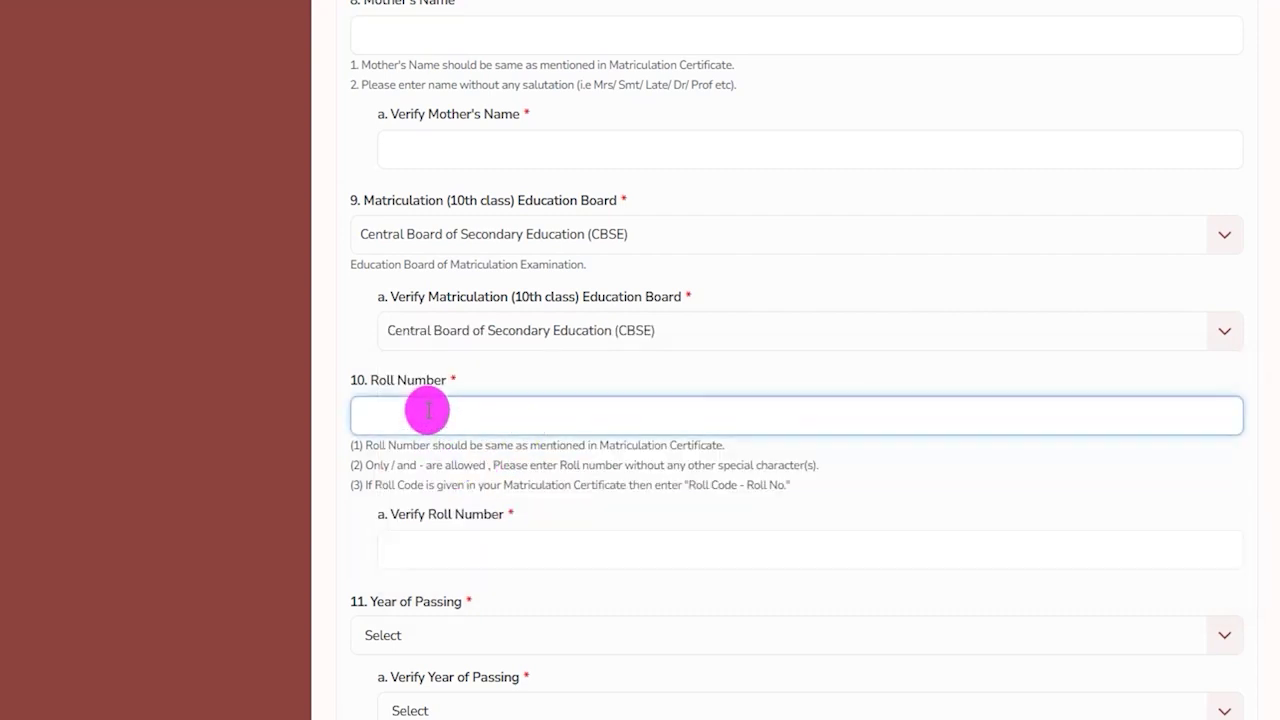
left_click(469, 557)
left_click_drag(411, 514, 586, 540)
Step: Set the Year of Passing to 2014
scroll(560, 426, "down", 4)
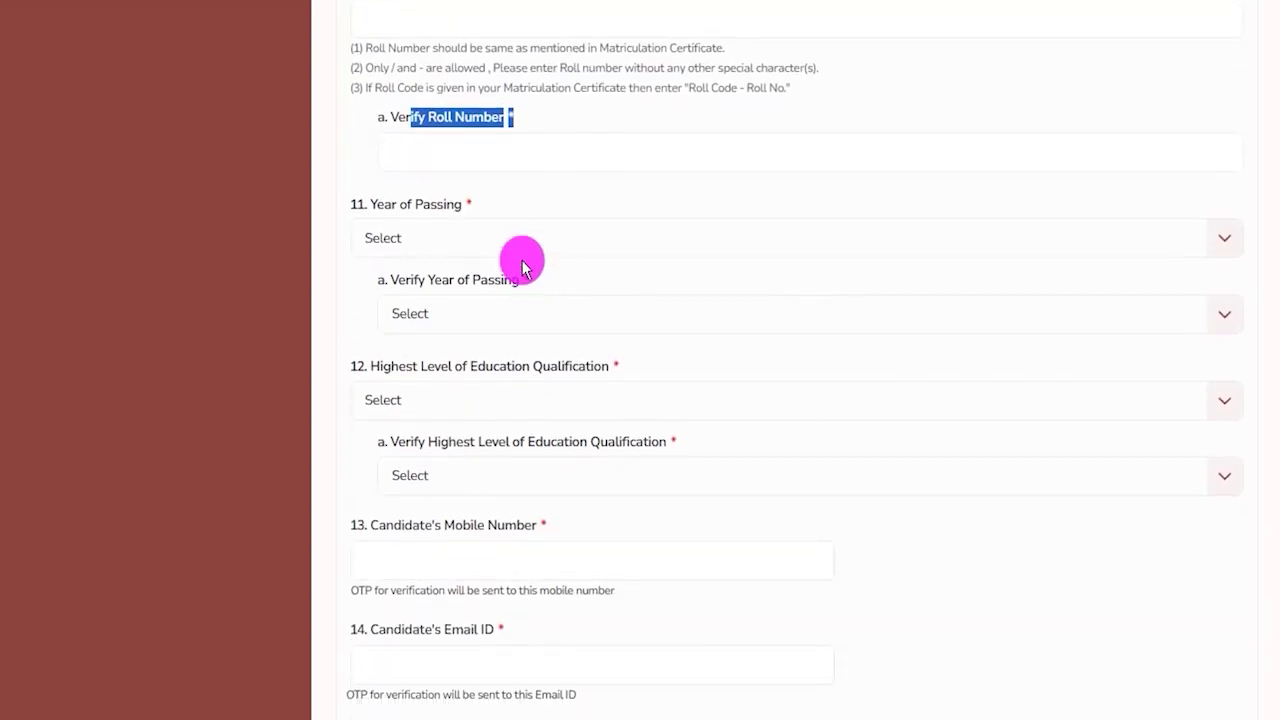
left_click(522, 245)
scroll(465, 420, "down", 5)
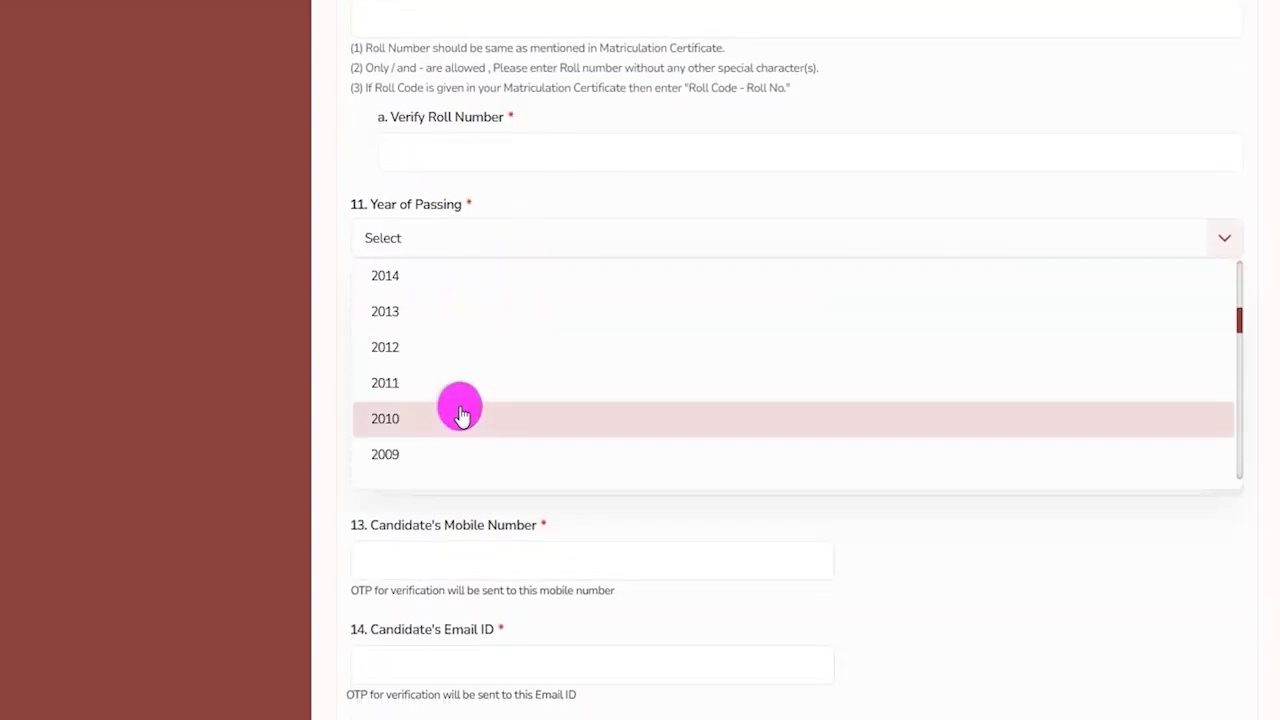
left_click(416, 290)
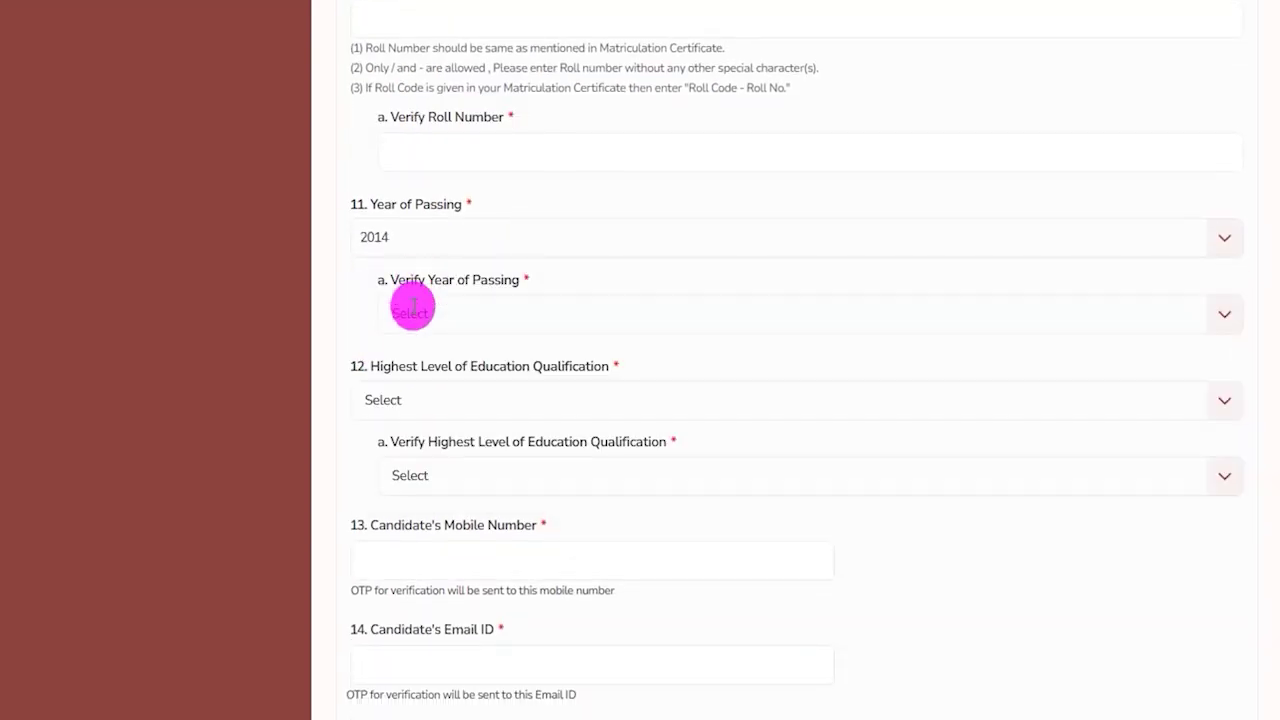
Step: Set both Highest Level of Education Qualification and its verification to Post Graduation
left_click(487, 401)
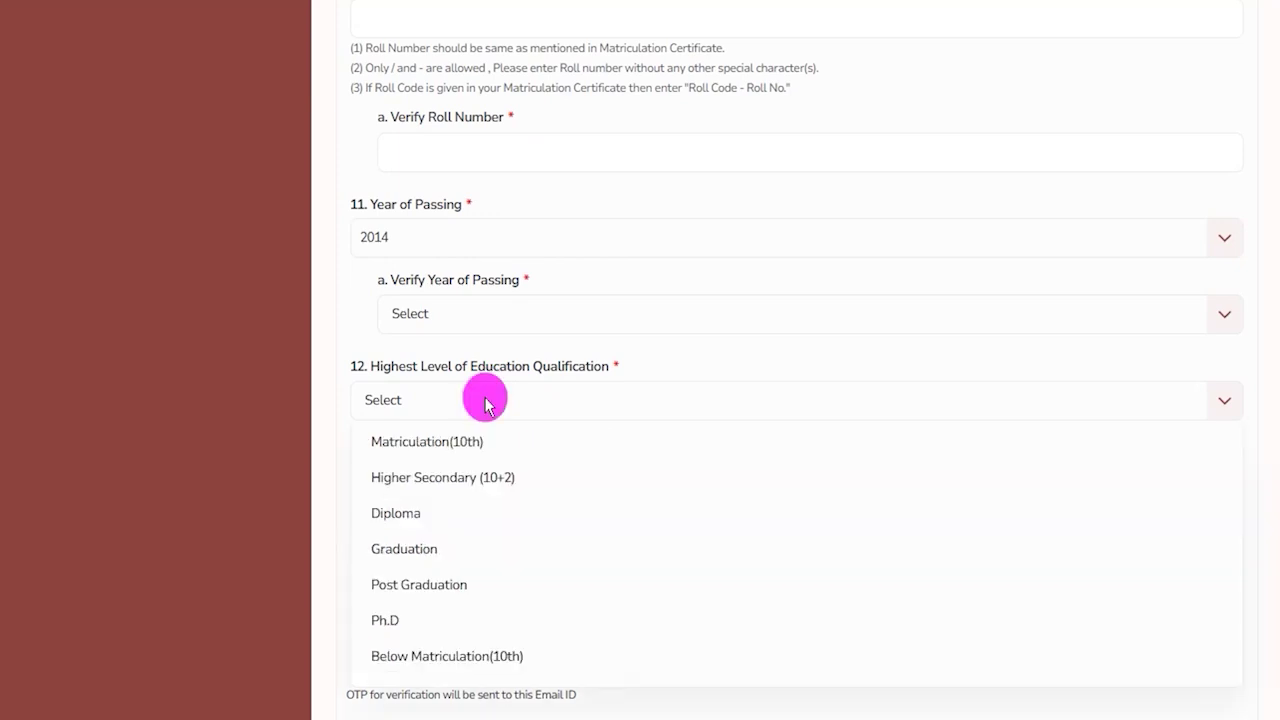
left_click(434, 584)
scroll(500, 400, "down", 1)
left_click_drag(440, 342, 543, 350)
left_click(523, 386)
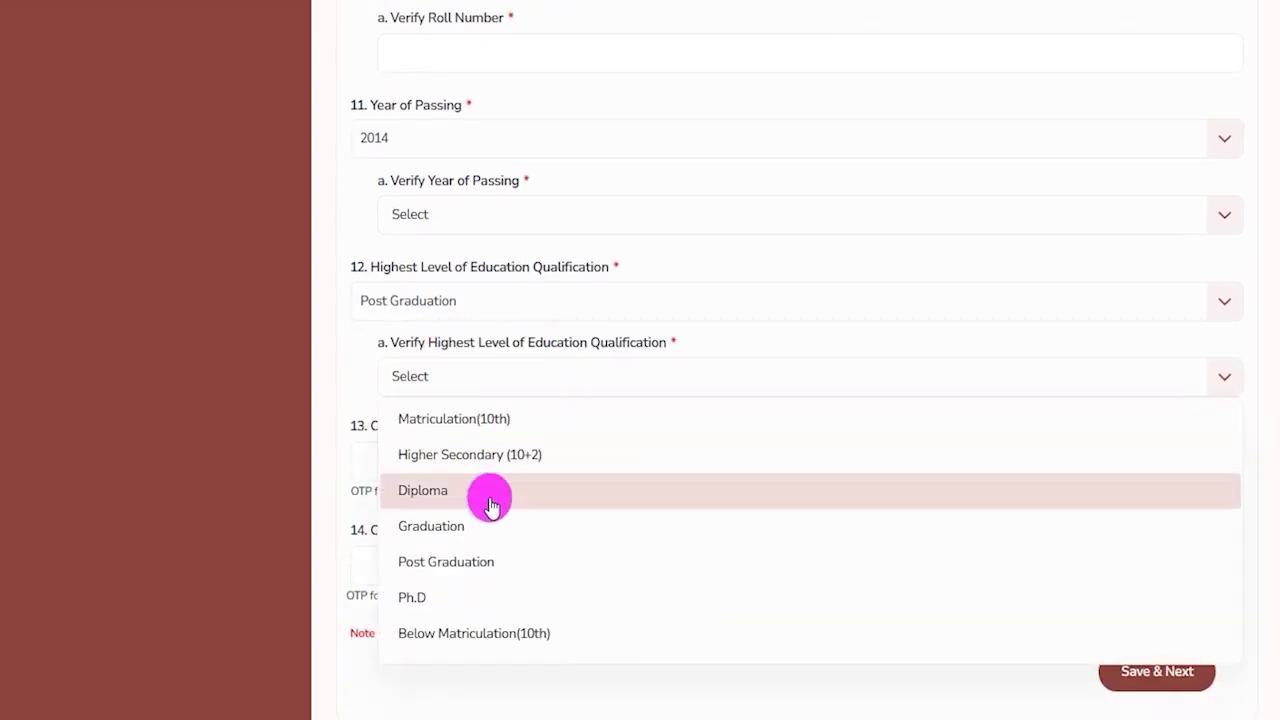
left_click(470, 560)
Step: Highlight the Candidate's Mobile Number and Email ID fields and box the Save & Next option
scroll(879, 537, "down", 2)
left_click_drag(393, 179, 525, 181)
left_click_drag(391, 285, 474, 287)
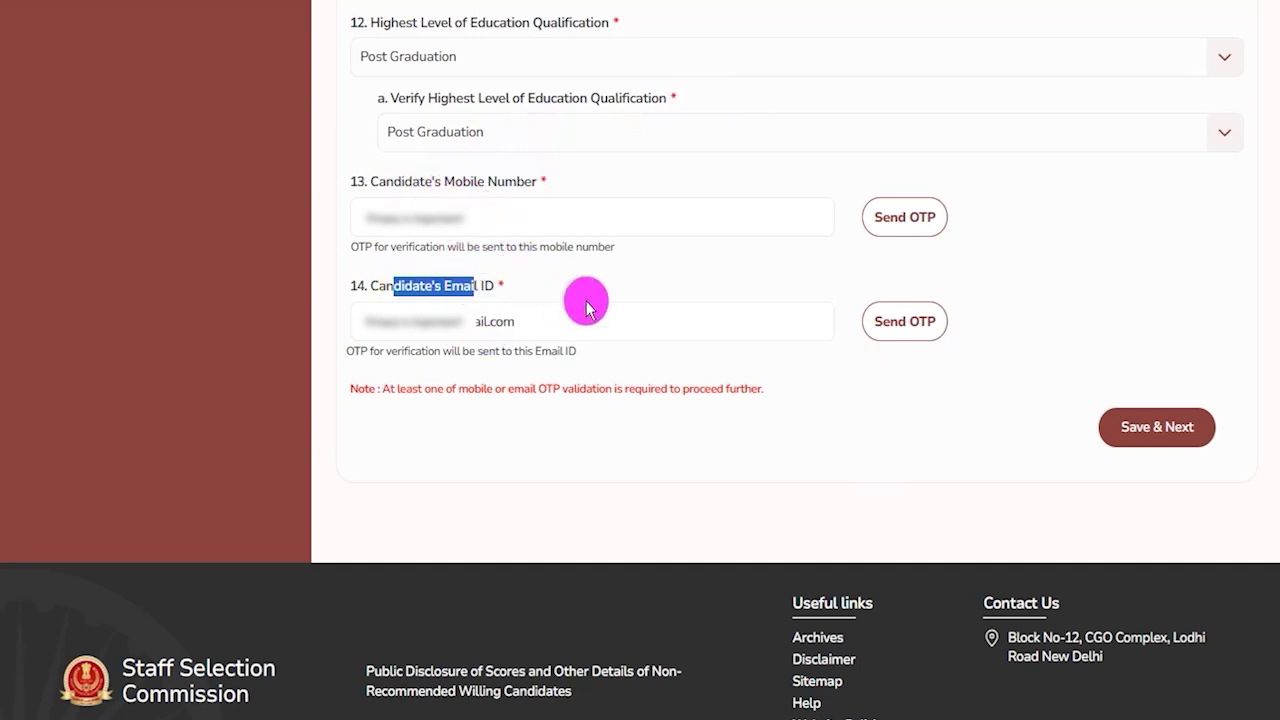
left_click(540, 249)
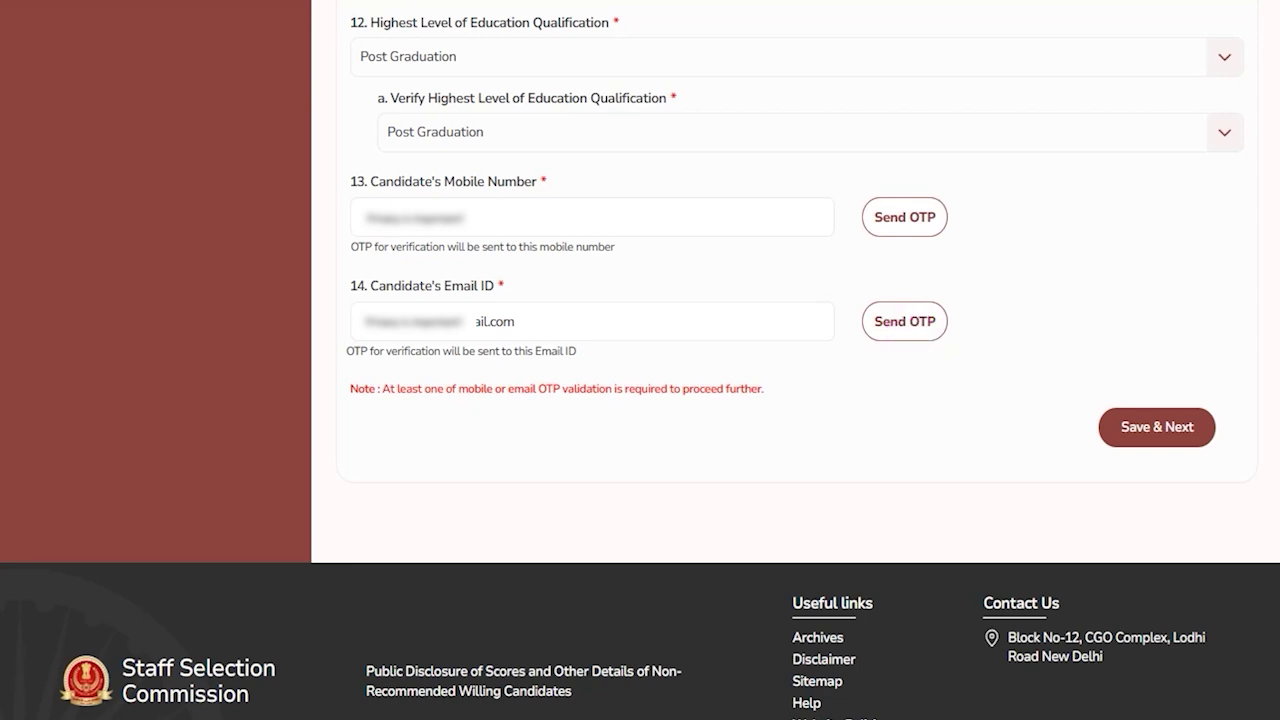
mouse_move(1048, 355)
left_mouse_down()
mouse_move(1206, 409)
mouse_move(1237, 472)
left_mouse_up()
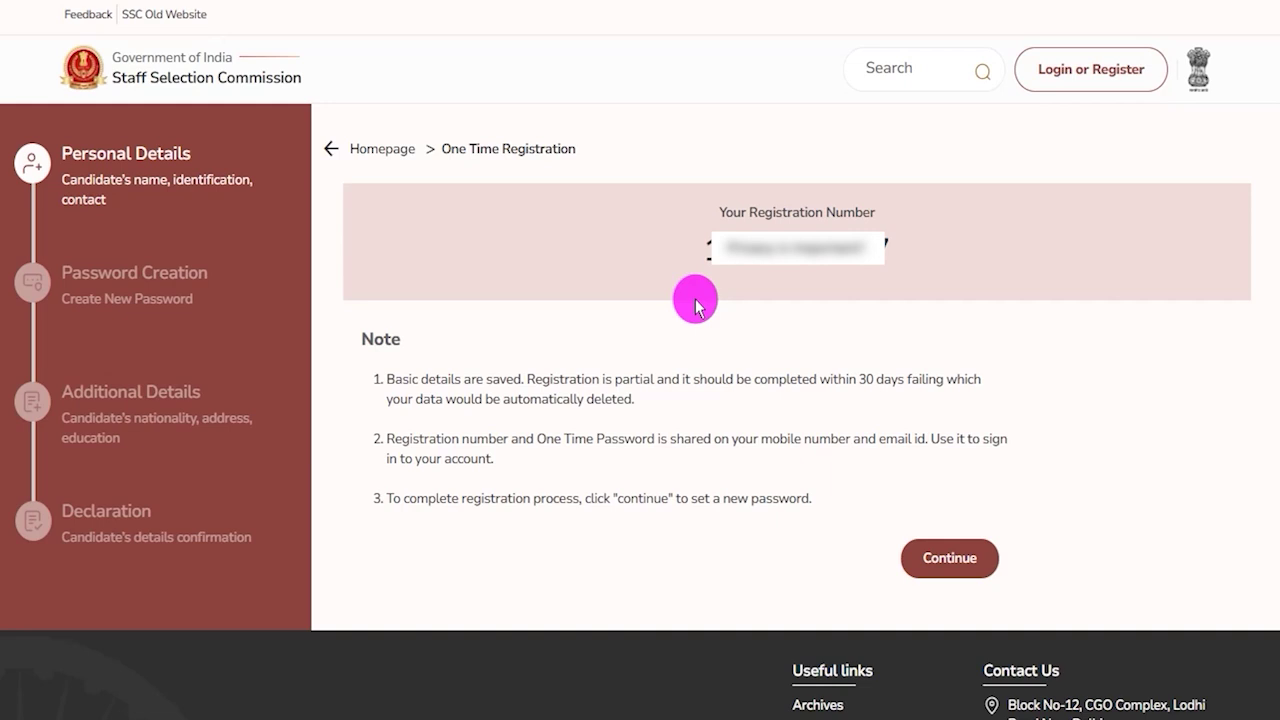
Step: Highlight the issued registration number, then mark the Continue option and continue to the candidate sign-in page
left_click_drag(708, 250, 890, 250)
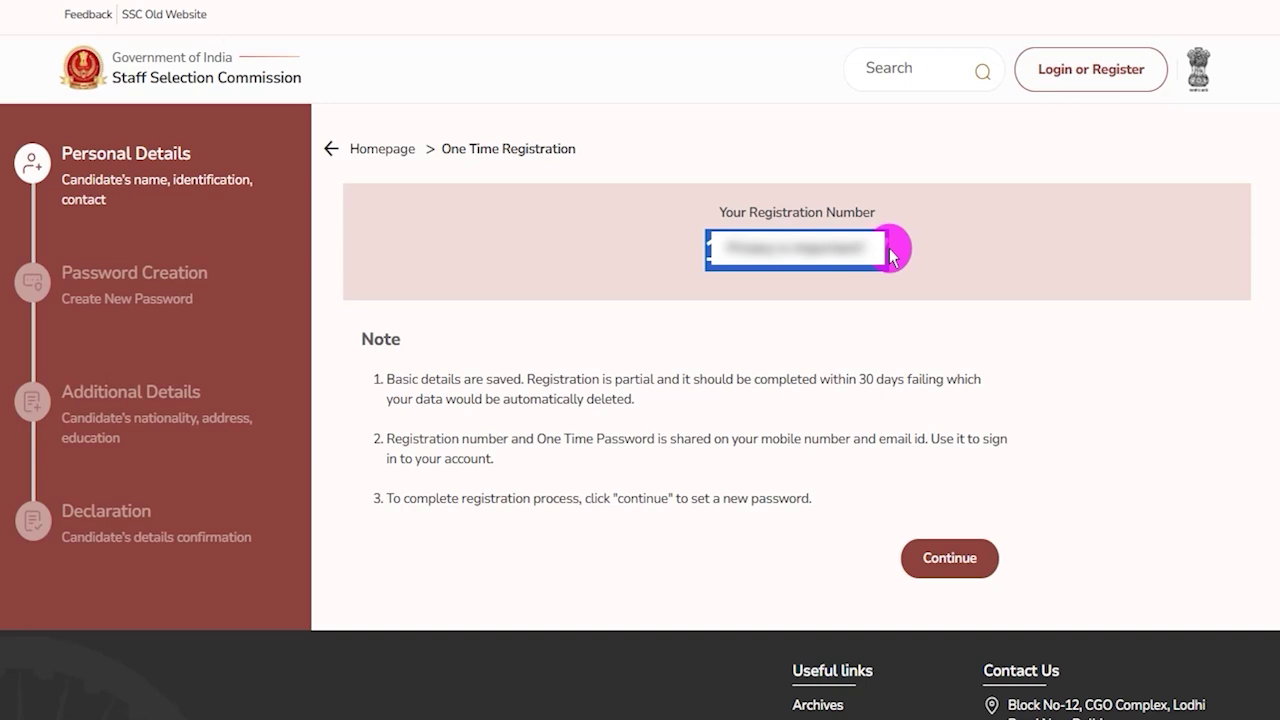
left_click(775, 248)
left_click_drag(704, 248, 884, 260)
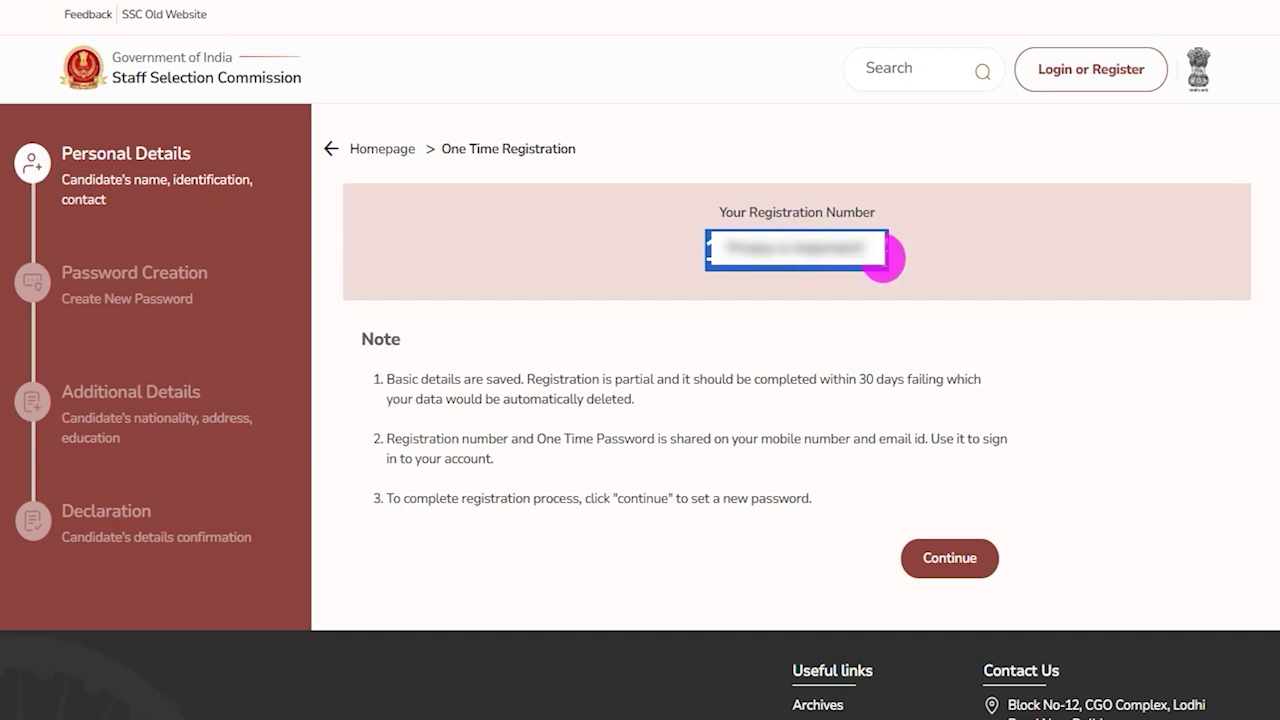
left_click(806, 546)
mouse_move(856, 510)
left_mouse_down()
mouse_move(1000, 566)
mouse_move(1029, 595)
left_mouse_up()
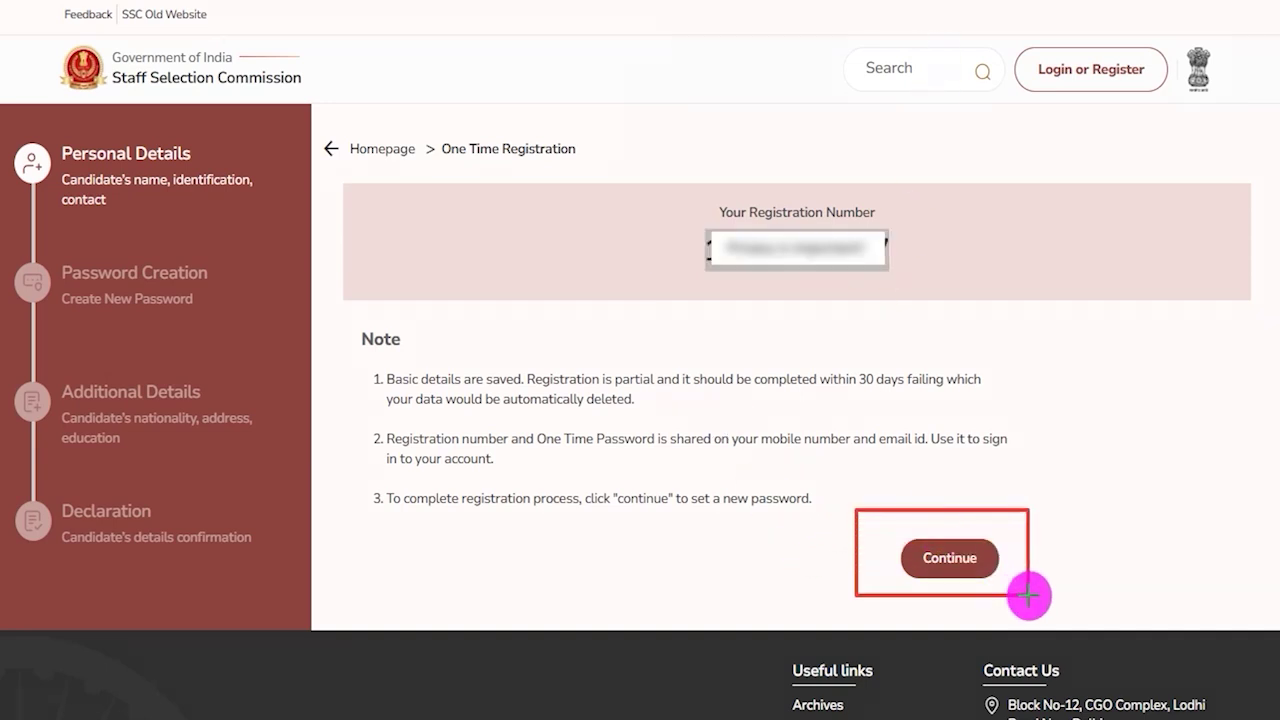
left_click(949, 558)
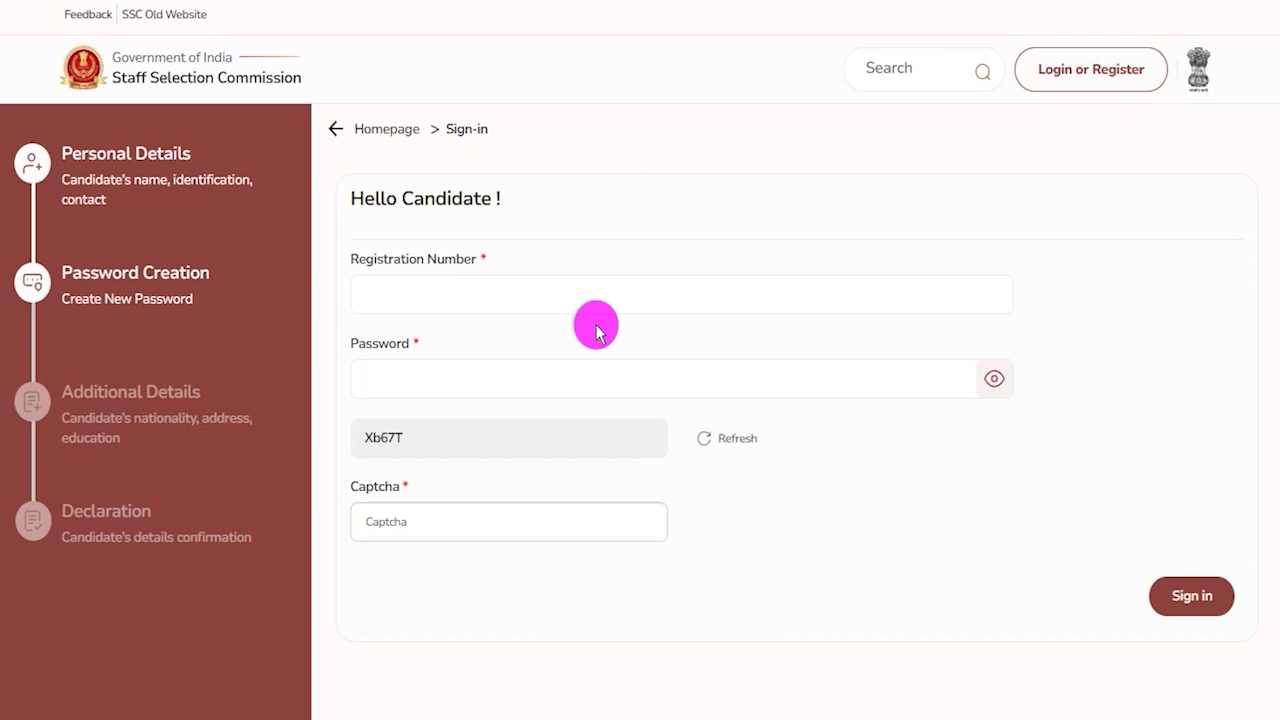
Step: Point out the sign-in form's Registration Number, Password and Captcha fields and box the Sign in option
left_click_drag(357, 258, 447, 265)
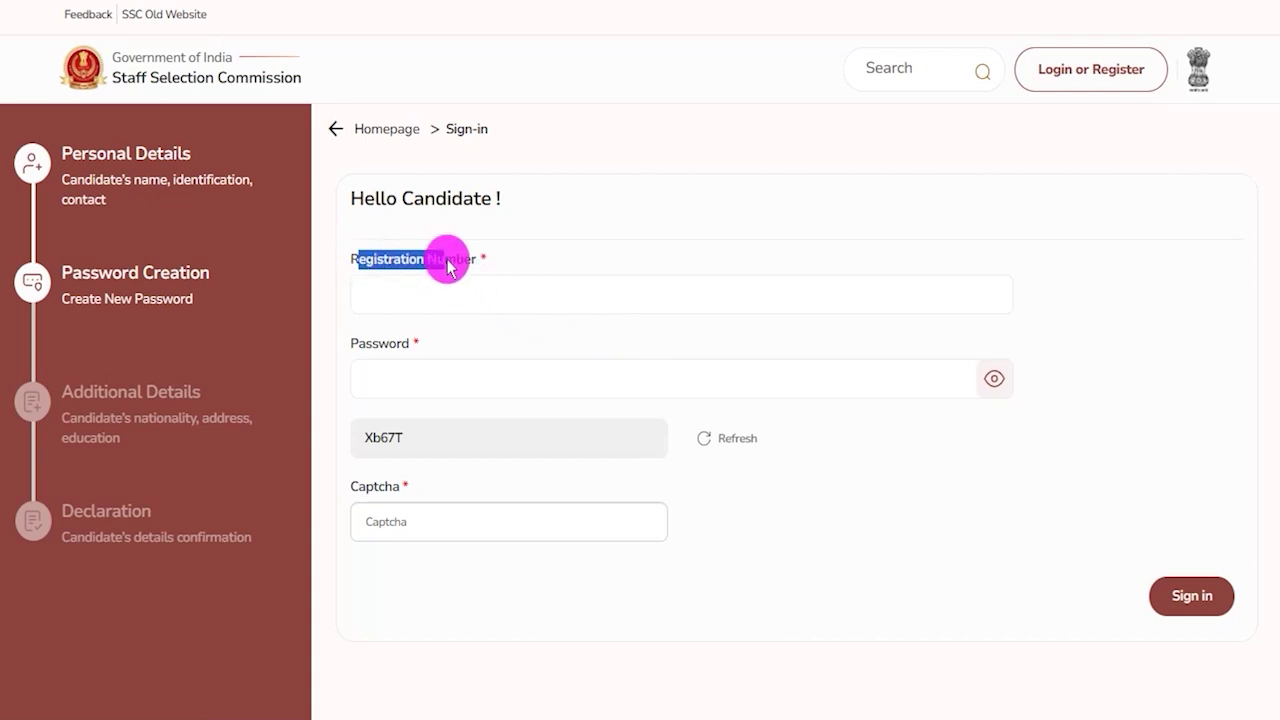
left_click(447, 297)
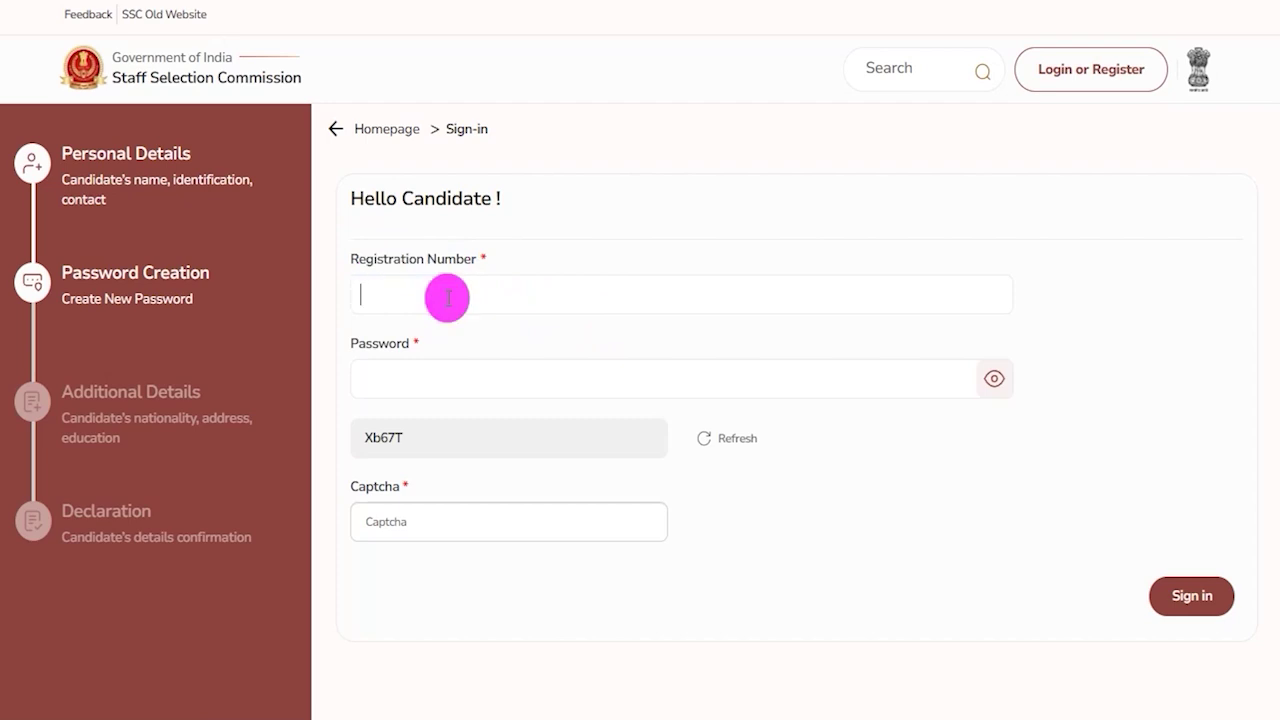
left_click(448, 376)
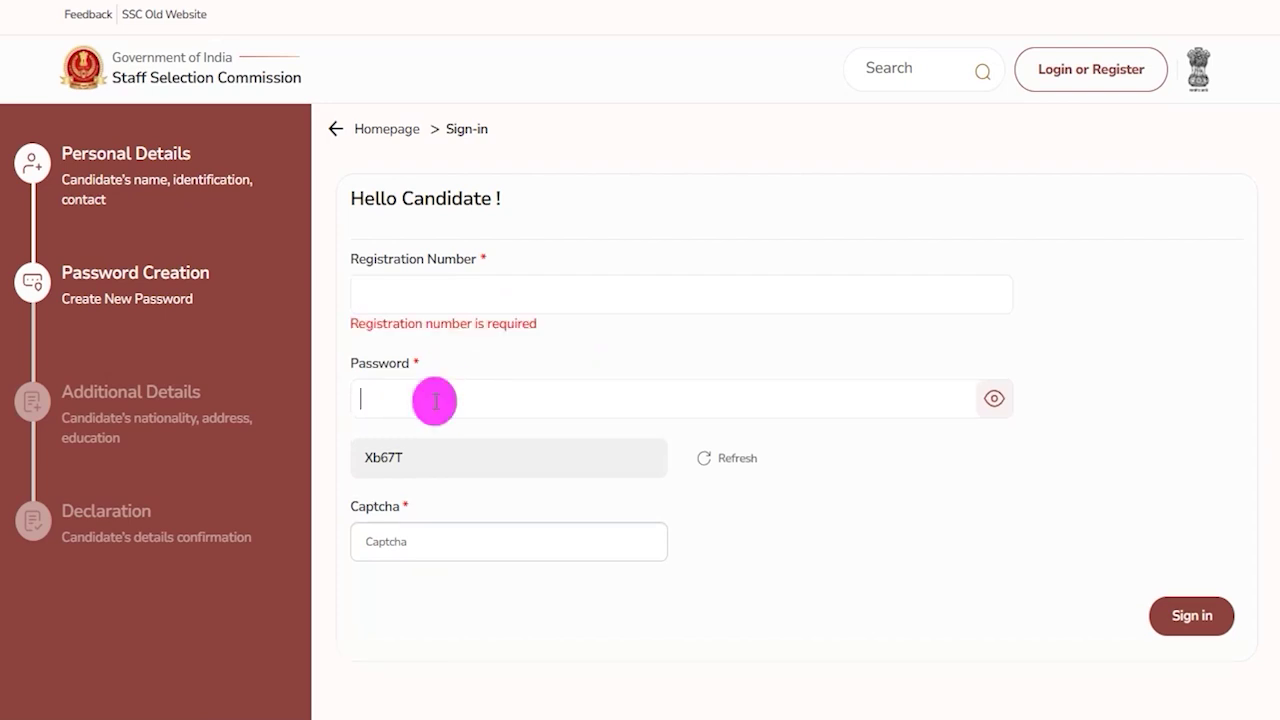
left_click(382, 450)
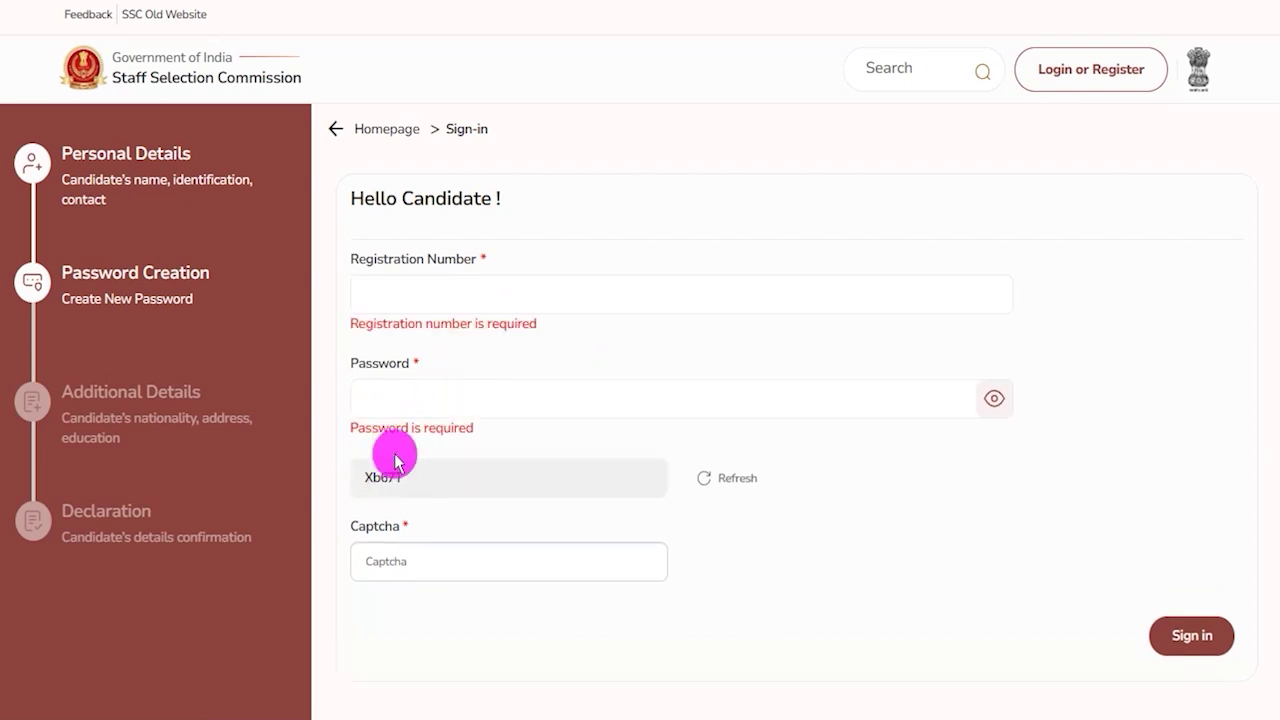
left_click(398, 560)
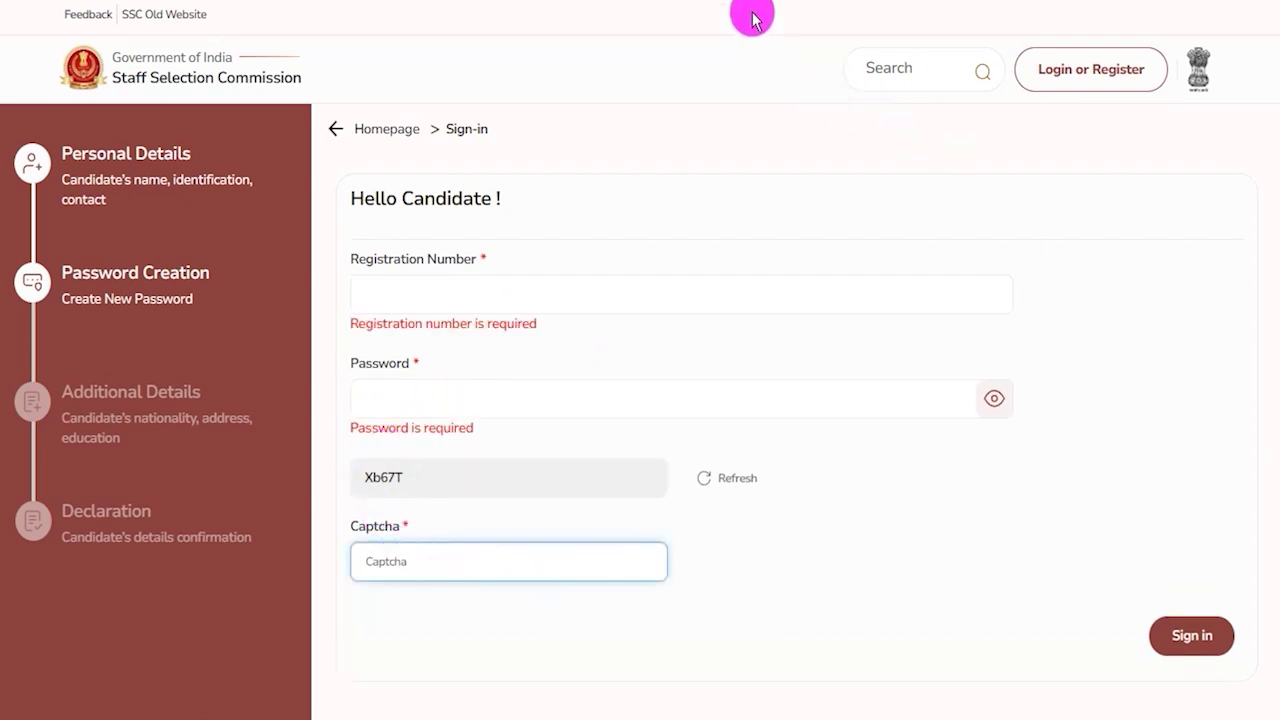
mouse_move(1100, 592)
left_mouse_down()
mouse_move(1234, 623)
mouse_move(1256, 672)
left_mouse_up()
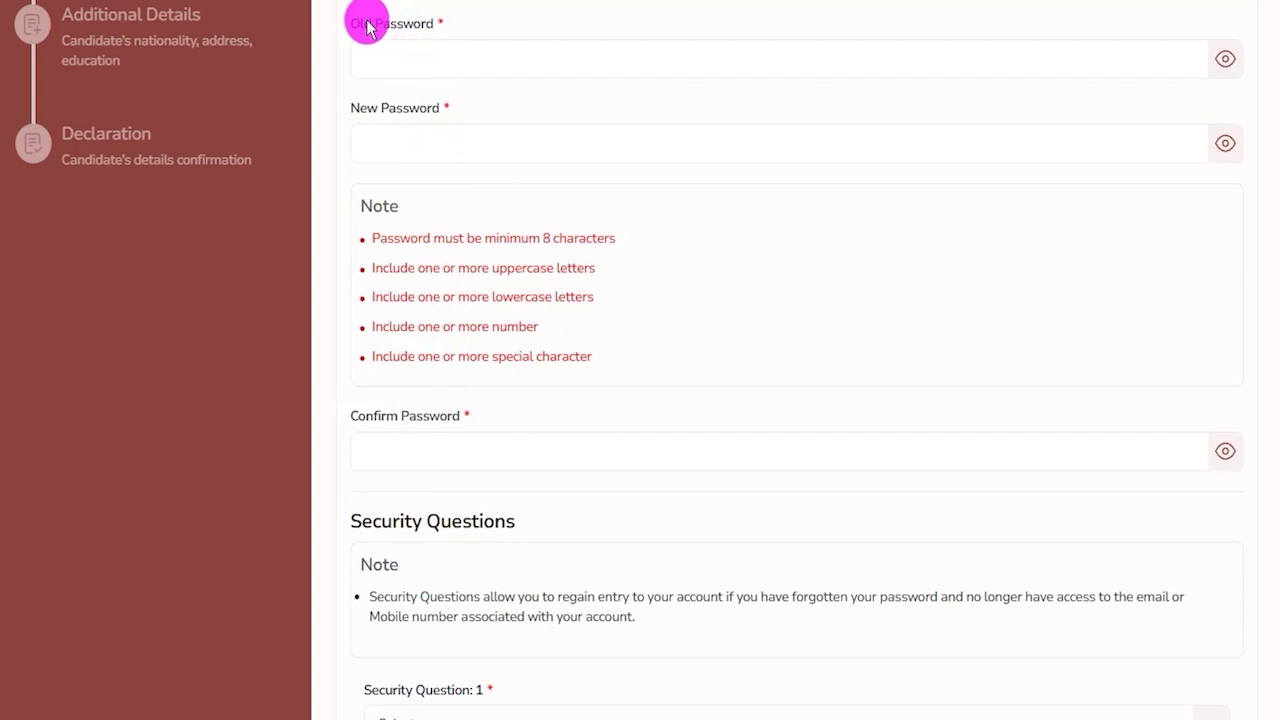
Step: Point out the Old Password and New Password fields and review the password rules in the note
left_click_drag(360, 24, 414, 57)
left_click(423, 68)
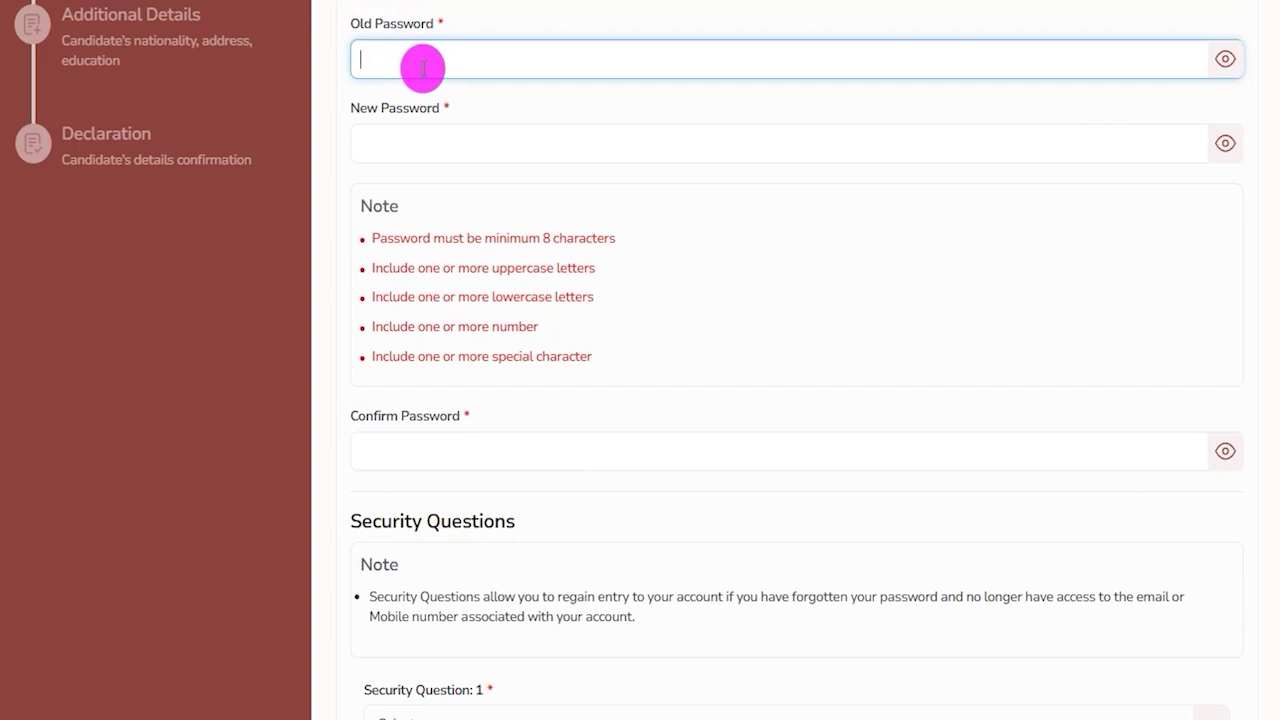
left_click(421, 145)
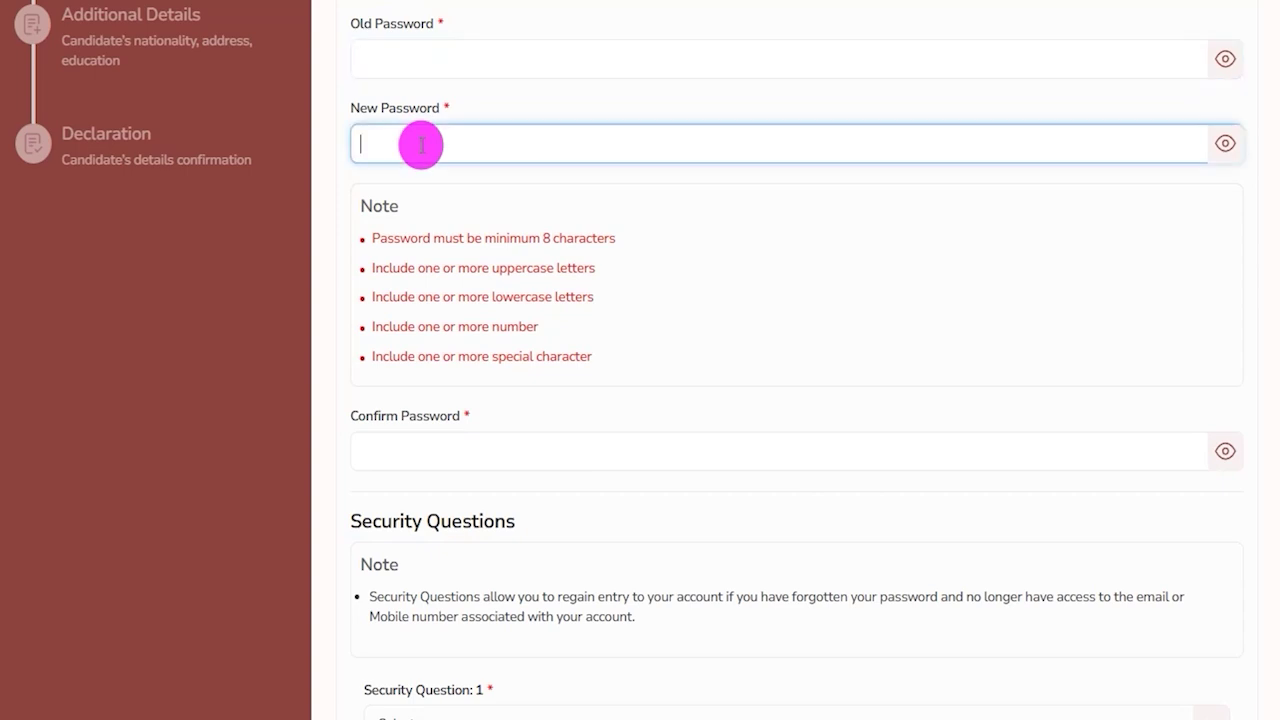
mouse_move(545, 238)
left_mouse_down()
mouse_move(573, 243)
mouse_move(563, 240)
left_mouse_up()
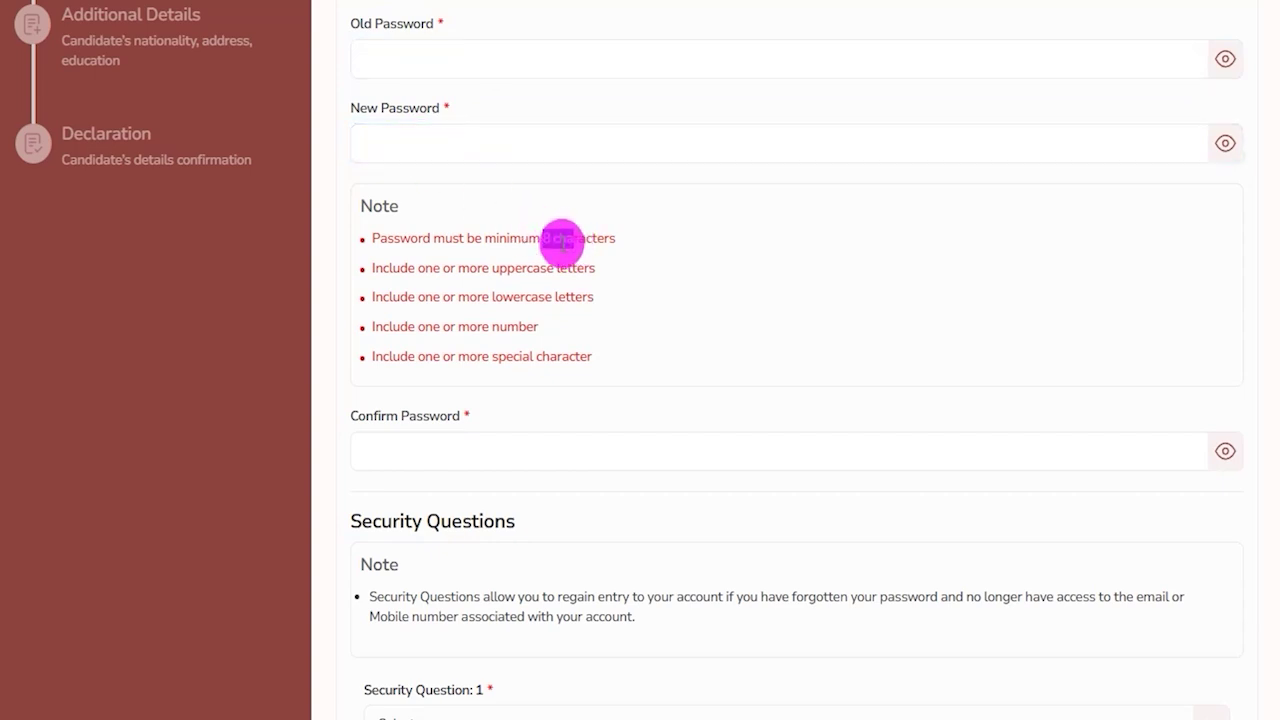
left_click_drag(443, 268, 480, 330)
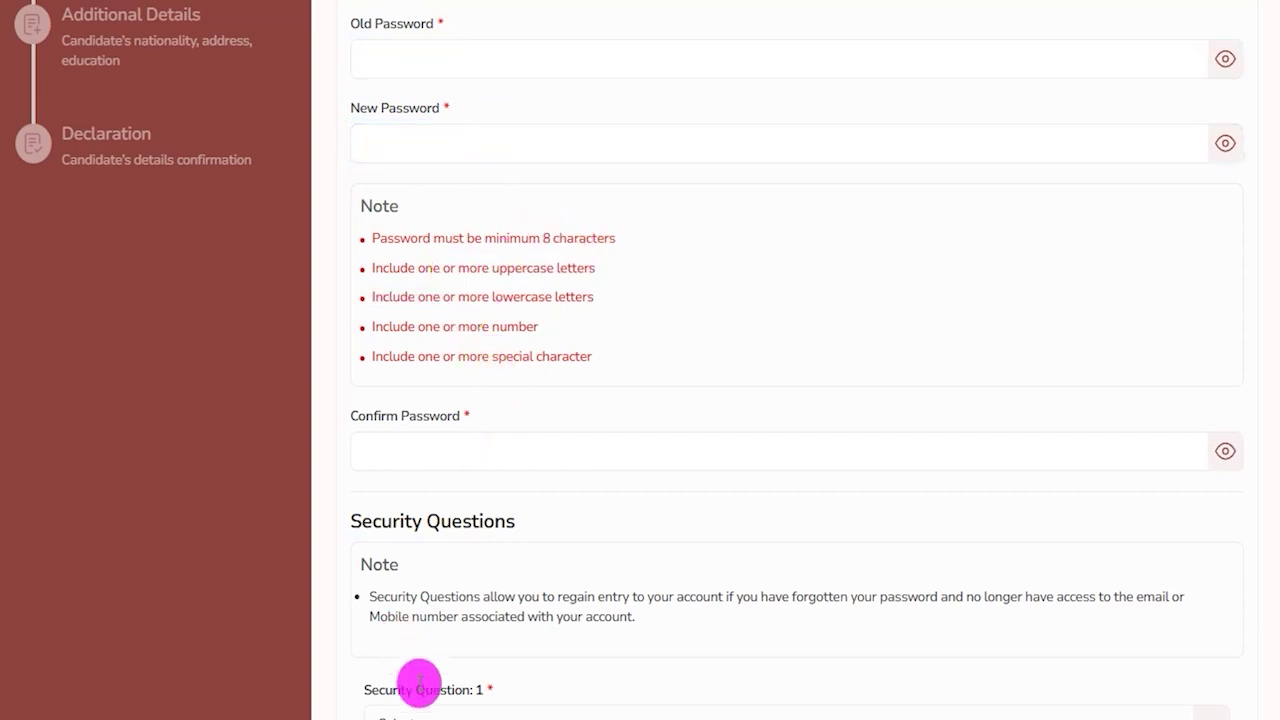
Step: Switch to Notepad and highlight the sample password to illustrate the required character types and length
left_click(430, 719)
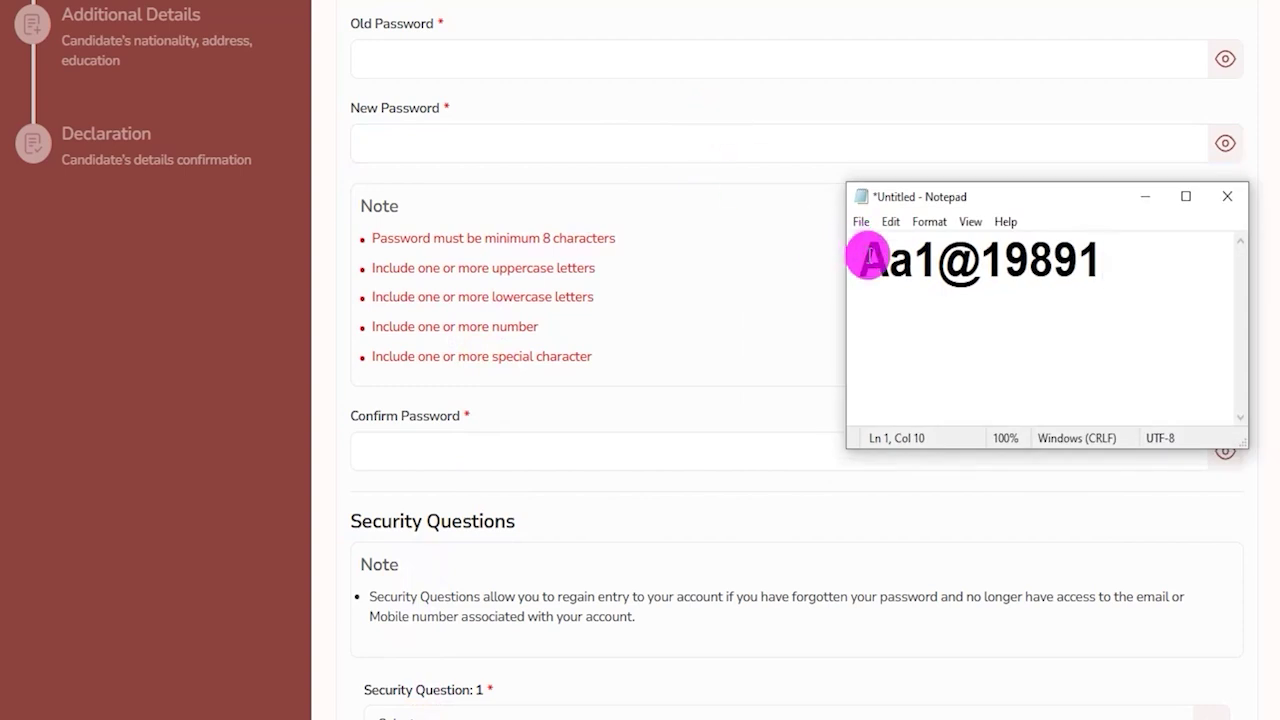
left_click_drag(866, 258, 962, 262)
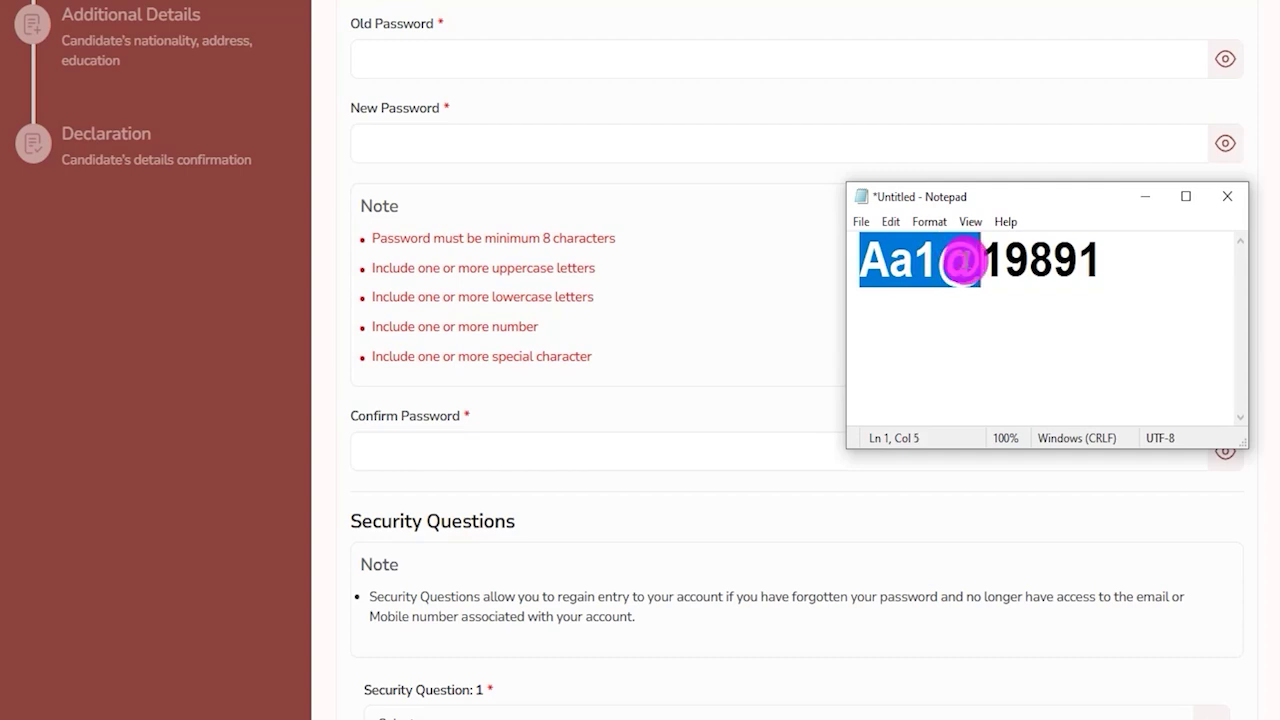
left_click_drag(962, 262, 1097, 262)
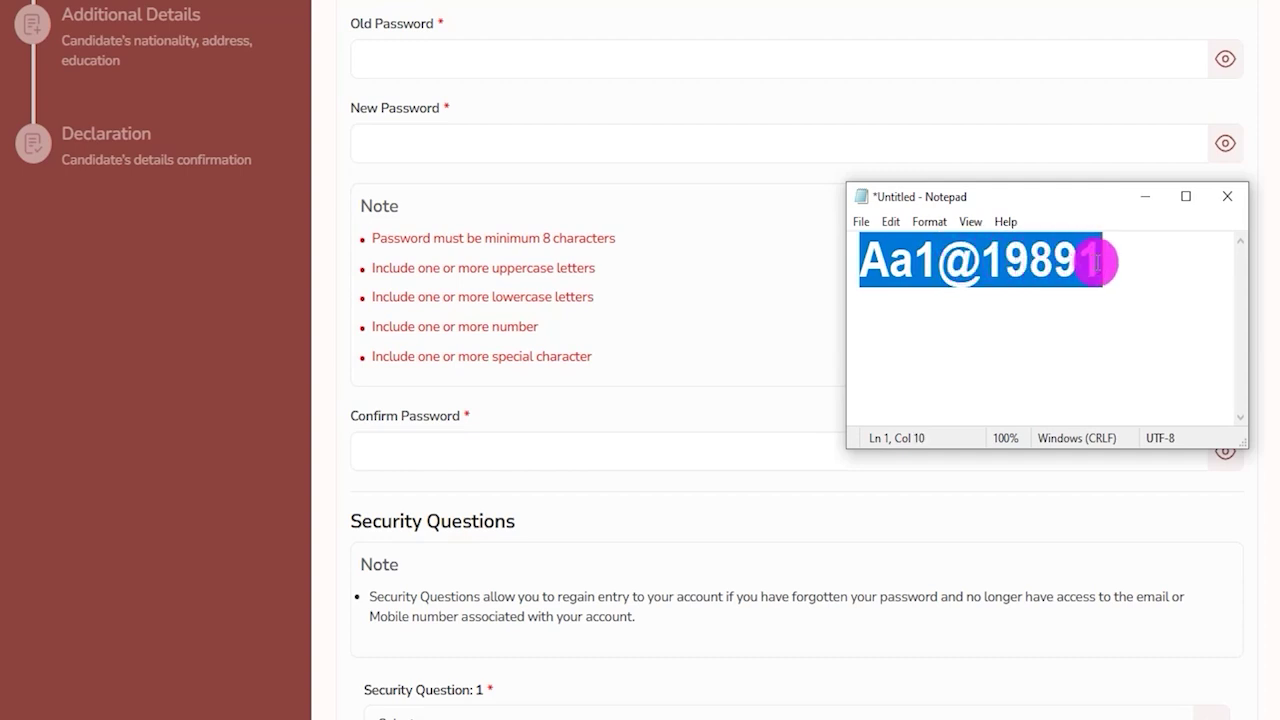
Step: Return to the password form and point out the New Password and Confirm Password fields
left_click(531, 140)
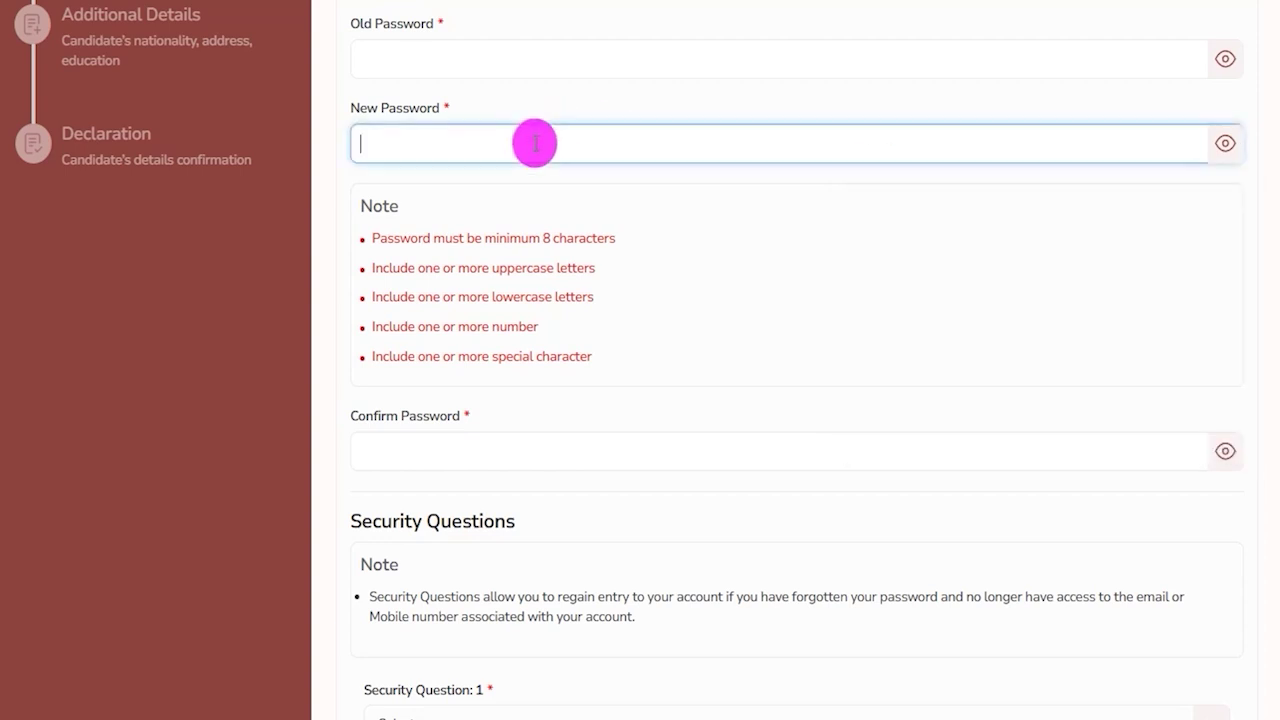
left_click_drag(371, 414, 449, 443)
left_click(449, 450)
Step: Choose "What is your favorite movie?" as Security Question 1 and place the cursor in its Answer field
scroll(586, 449, "down", 3)
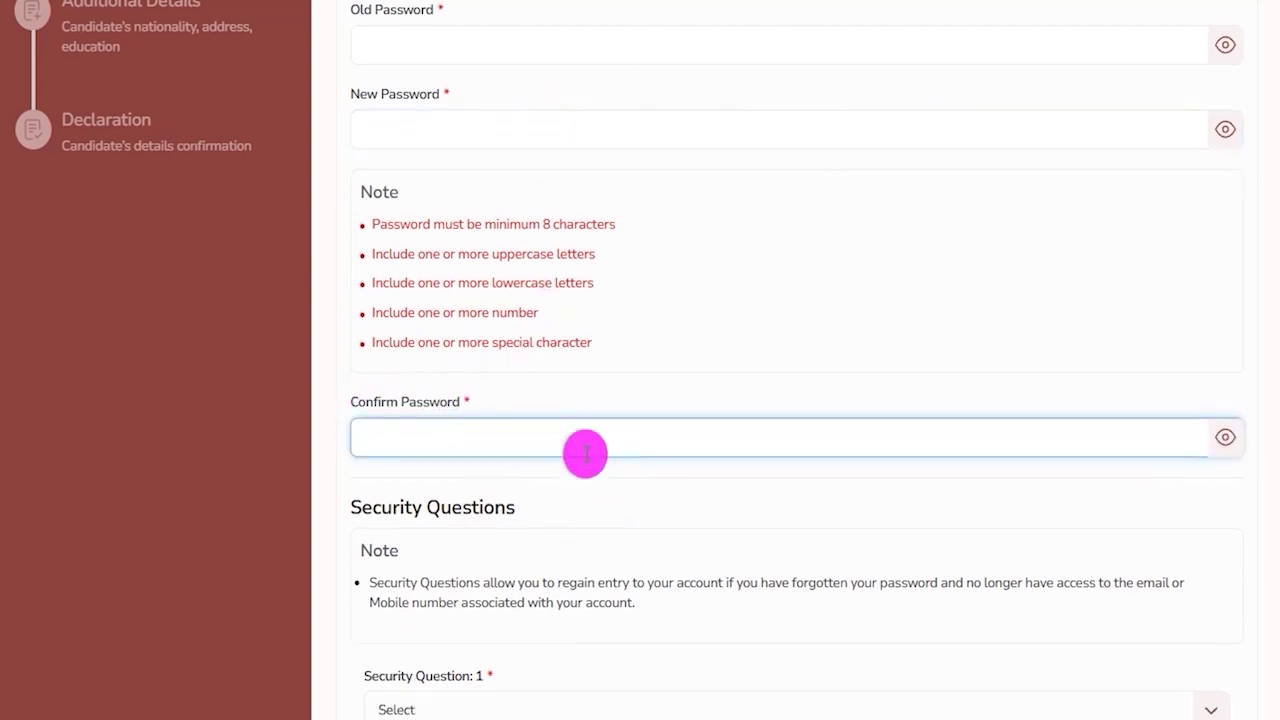
scroll(563, 372, "down", 1)
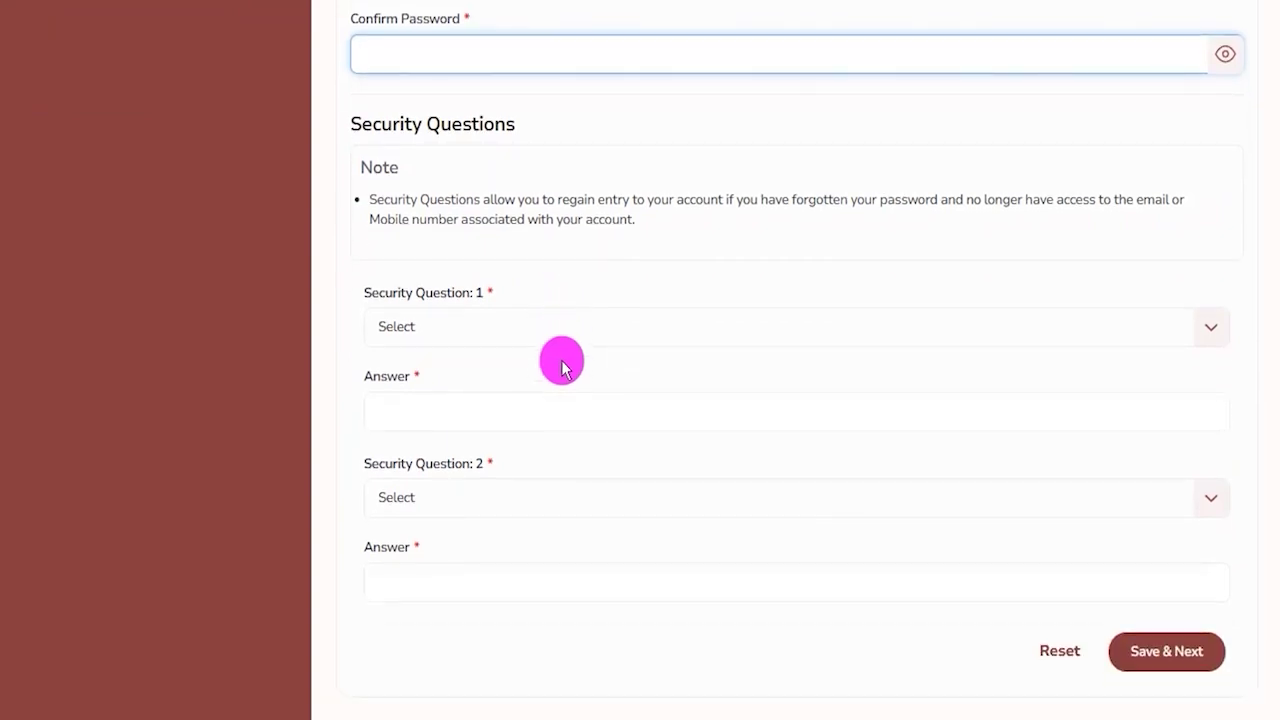
left_click(502, 338)
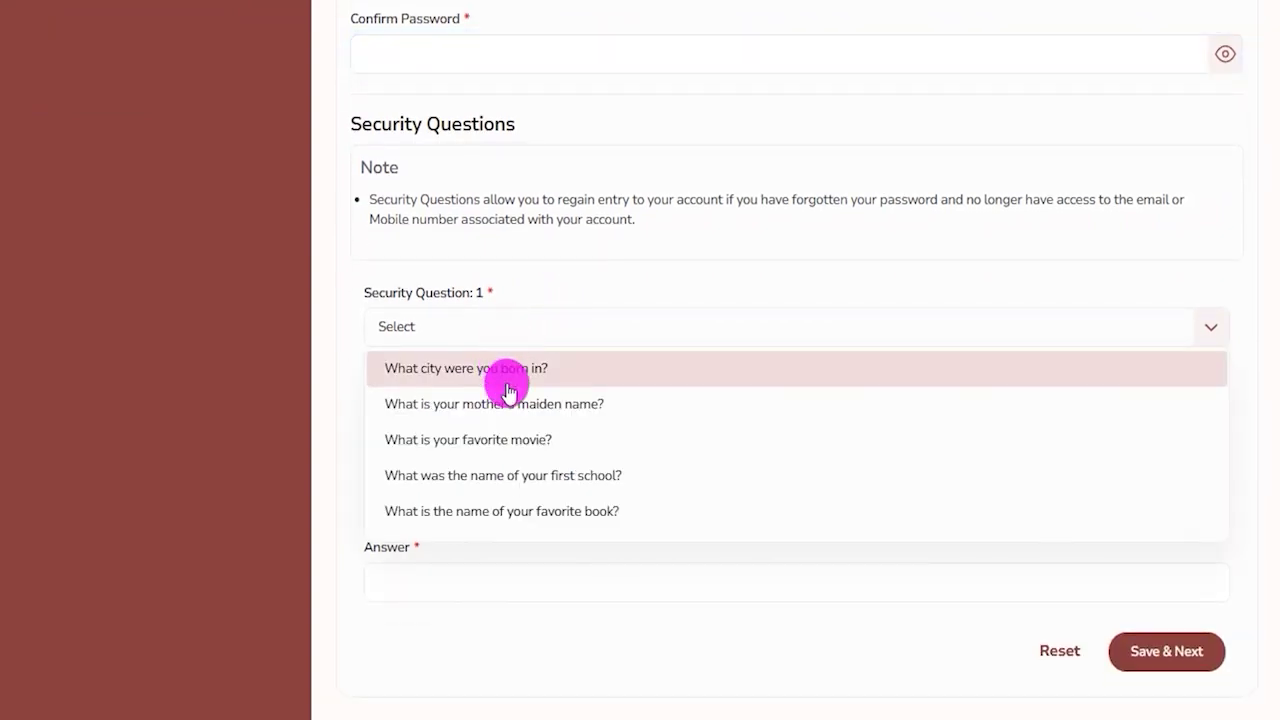
left_click(507, 432)
left_click(443, 410)
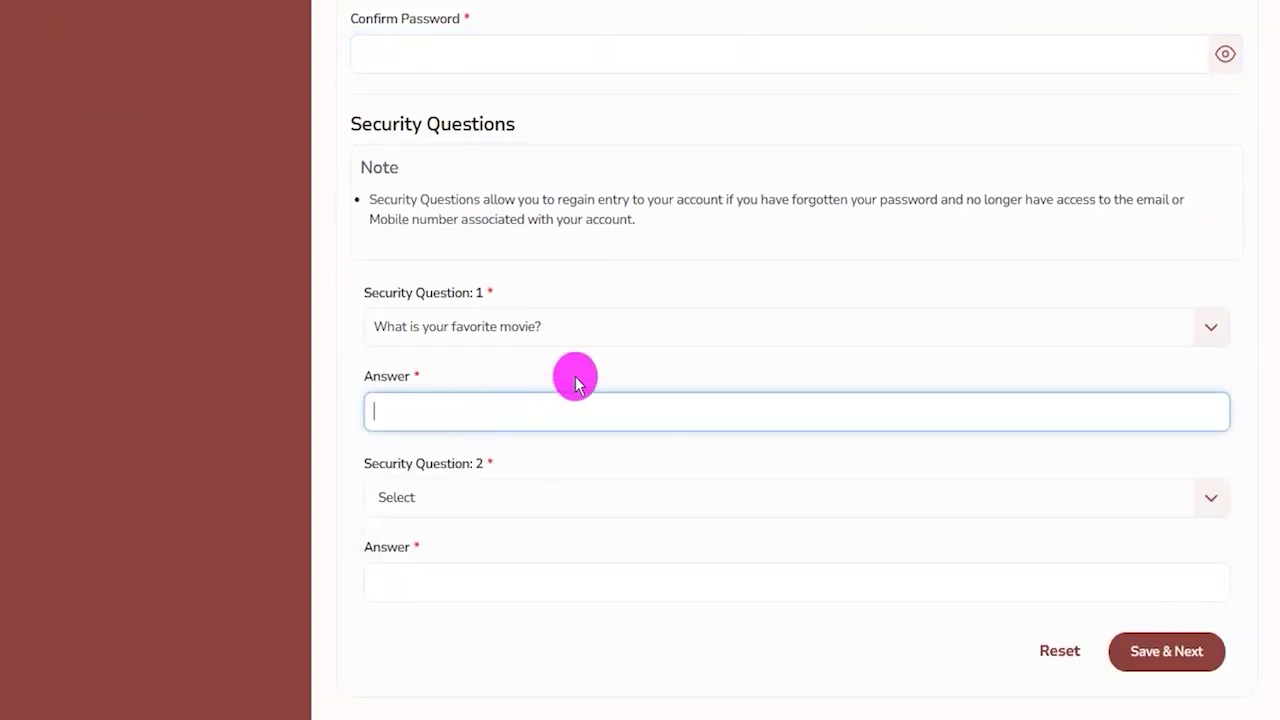
Step: Highlight Security Question 2, choose a question for it and place the cursor in its Answer field
scroll(577, 376, "down", 1)
left_click_drag(397, 364, 494, 403)
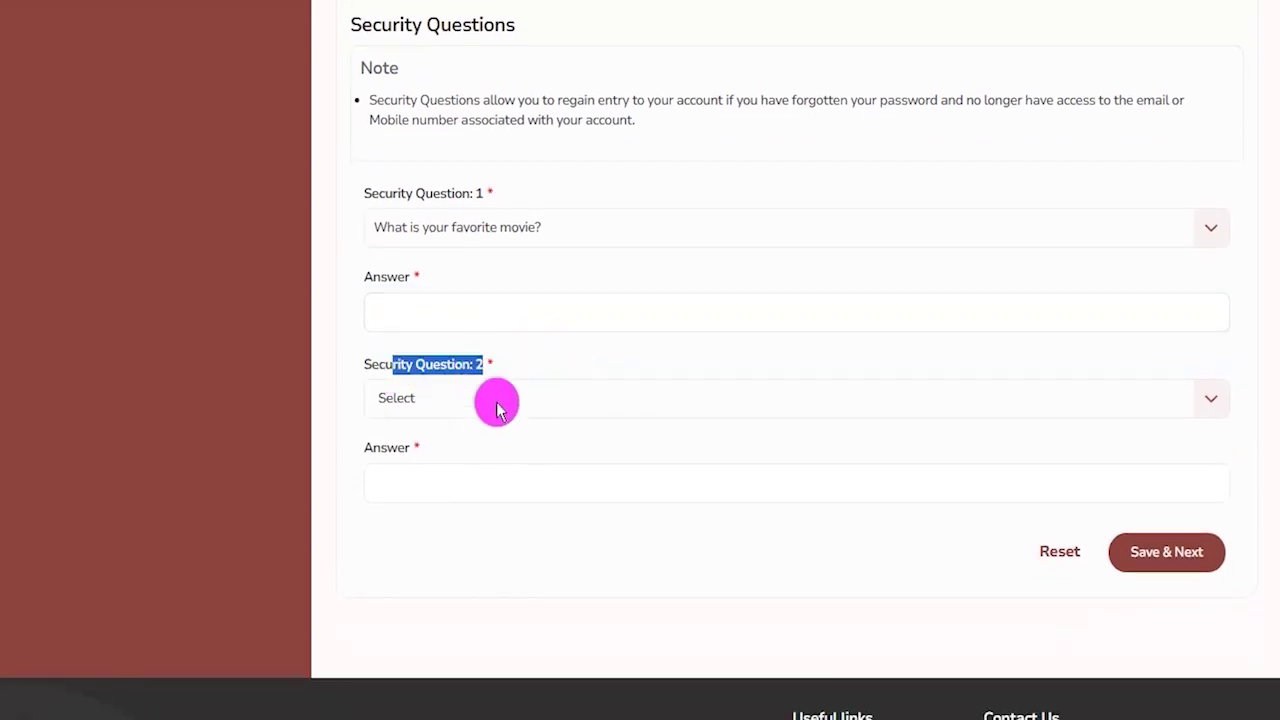
left_click(498, 408)
left_click(489, 441)
left_click(464, 485)
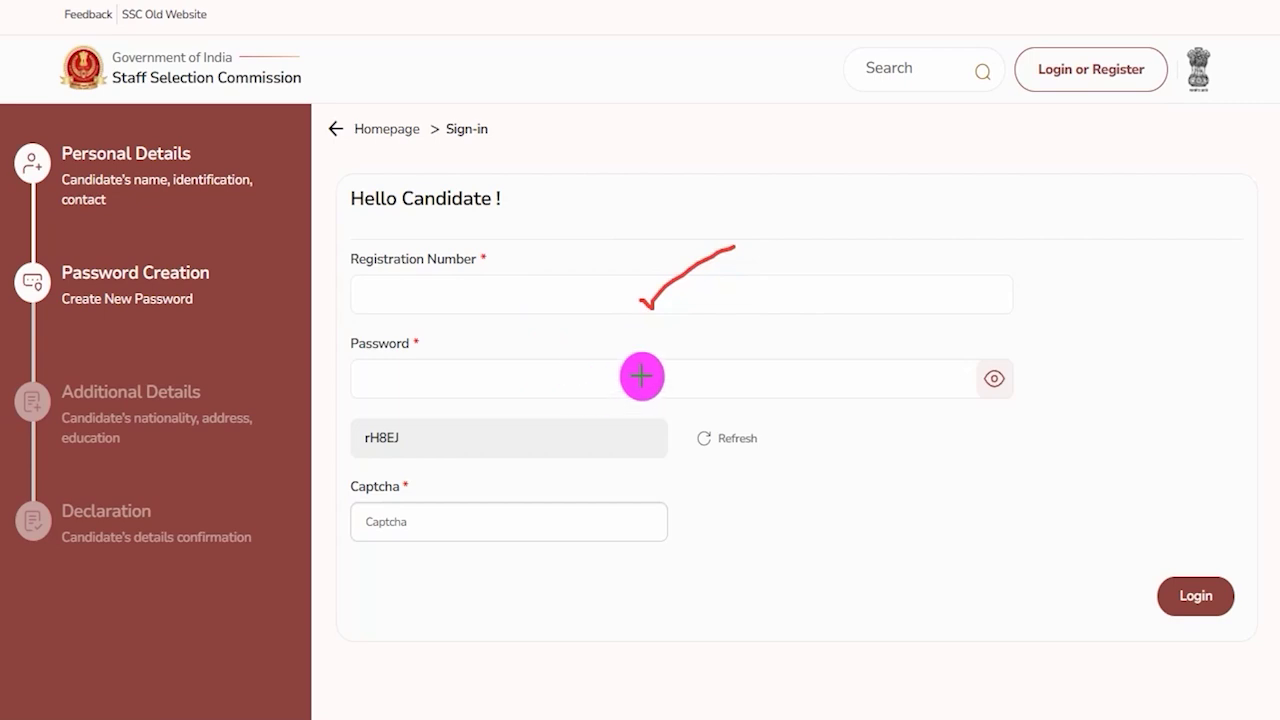
Step: Mark the sign-in page's Password field, captcha code, Captcha field and Login option
left_click_drag(628, 380, 738, 327)
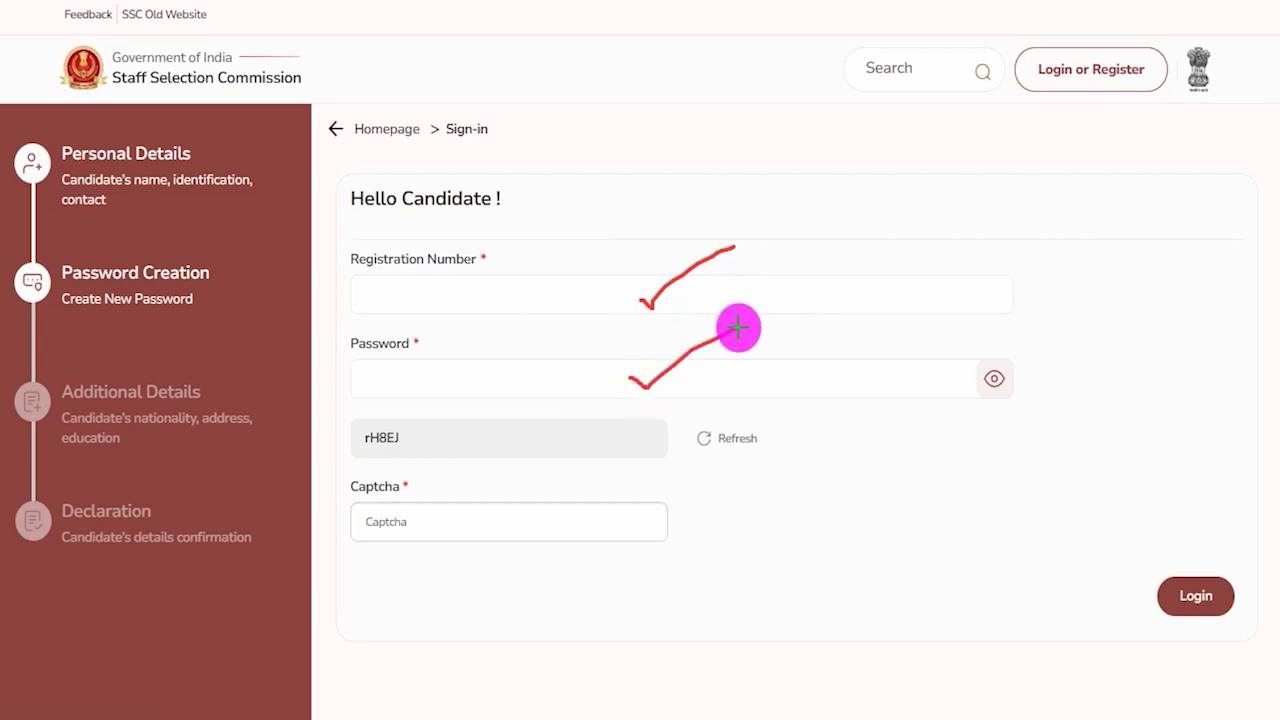
left_click_drag(363, 450, 415, 451)
left_click_drag(523, 517, 615, 478)
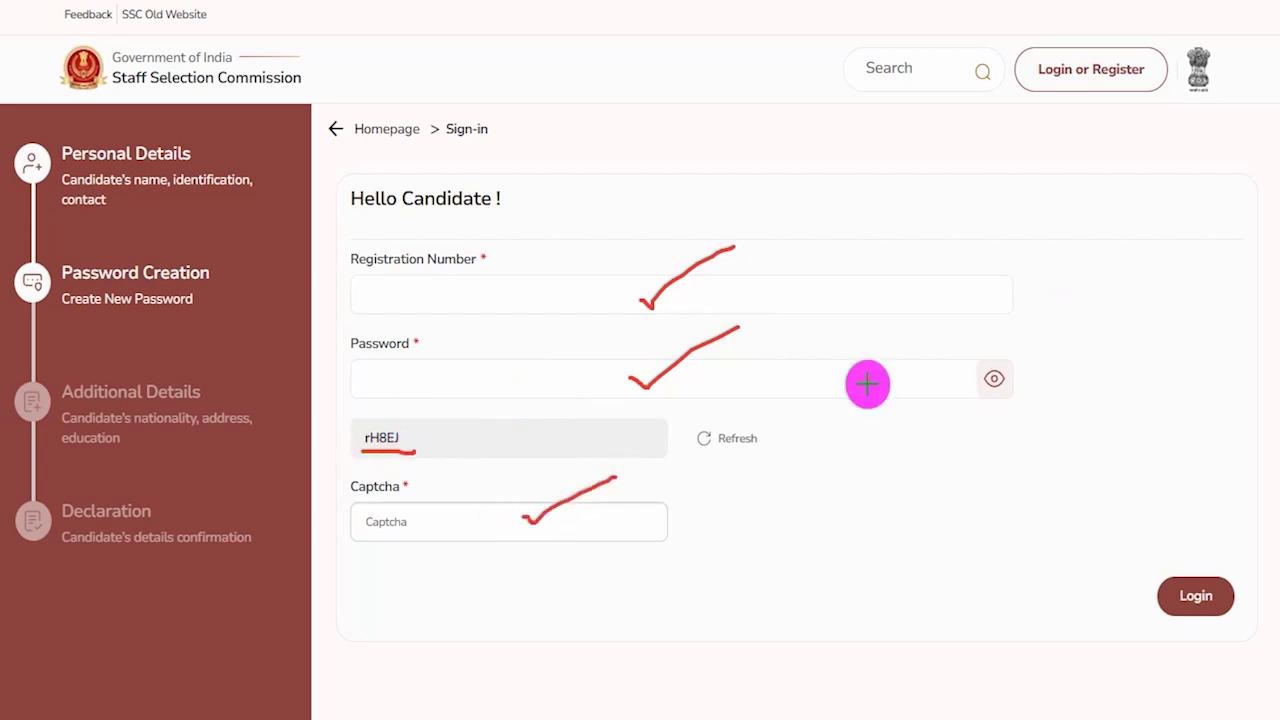
mouse_move(1234, 331)
left_mouse_down()
mouse_move(1234, 534)
mouse_move(1218, 545)
left_mouse_up()
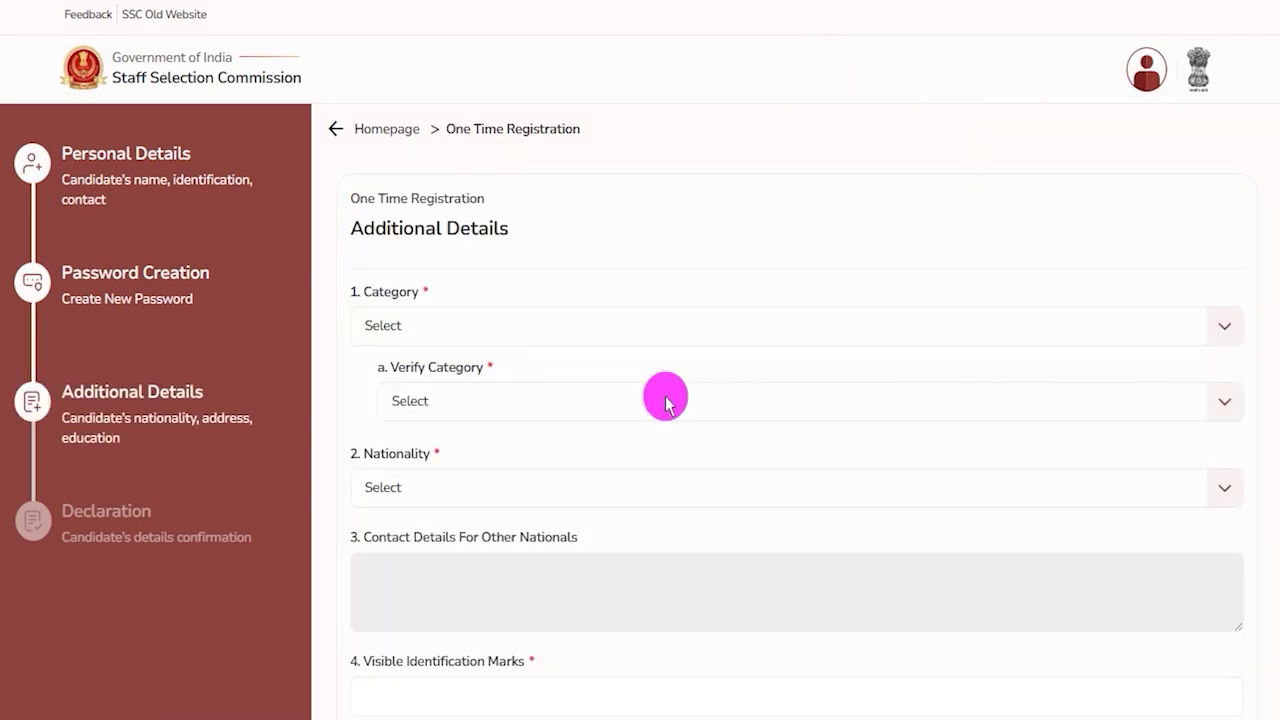
Step: Highlight the Additional Details heading and set both Category and Verify Category to OBC
left_click_drag(352, 228, 472, 226)
left_click(480, 334)
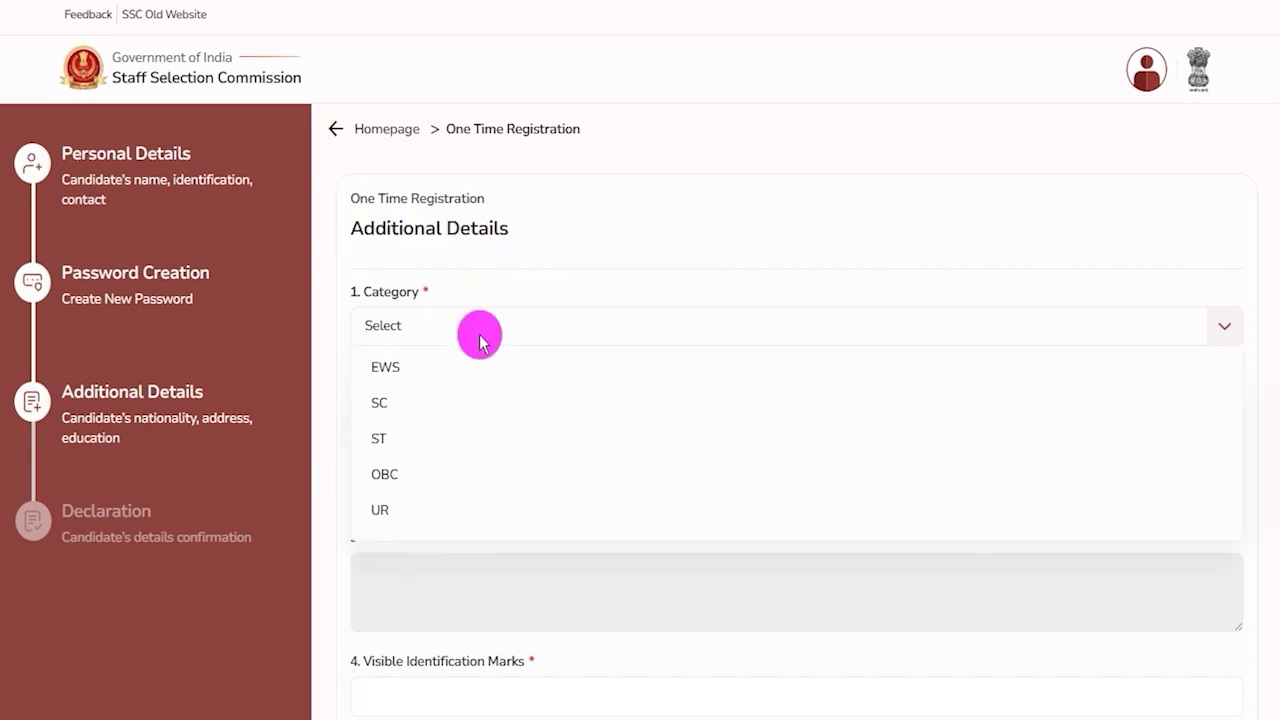
left_click(408, 478)
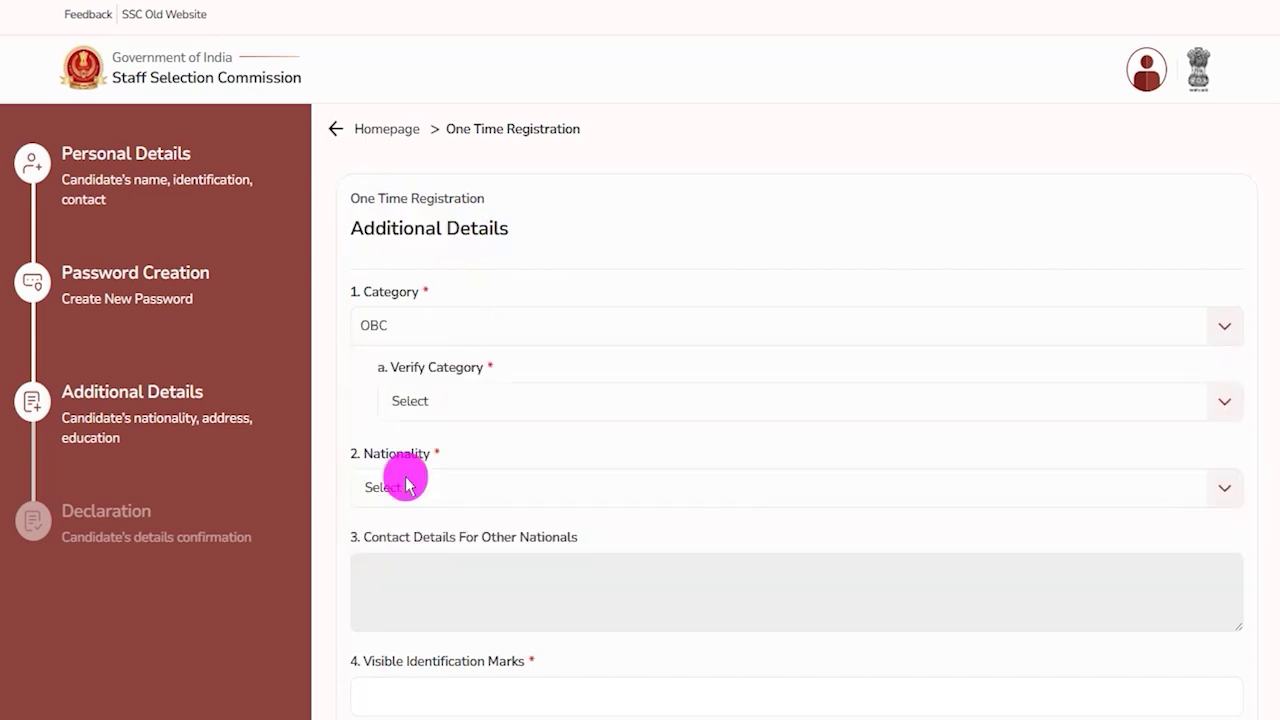
left_click(452, 405)
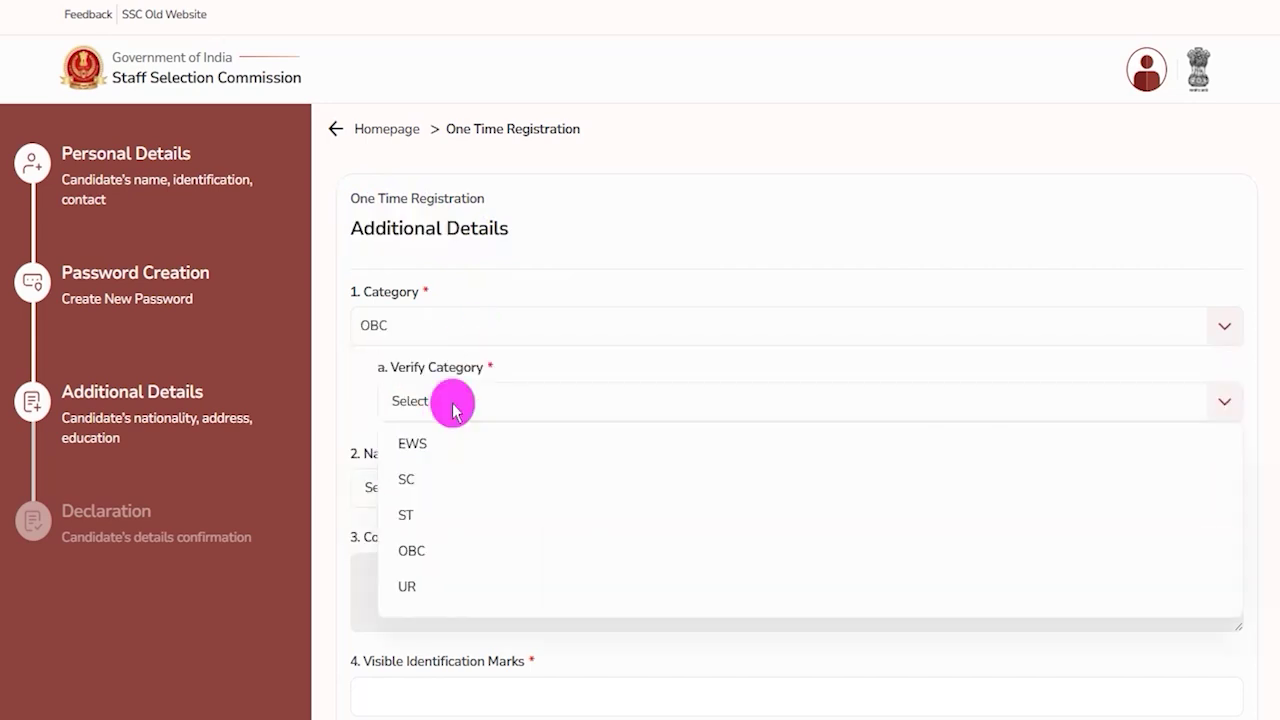
left_click(418, 551)
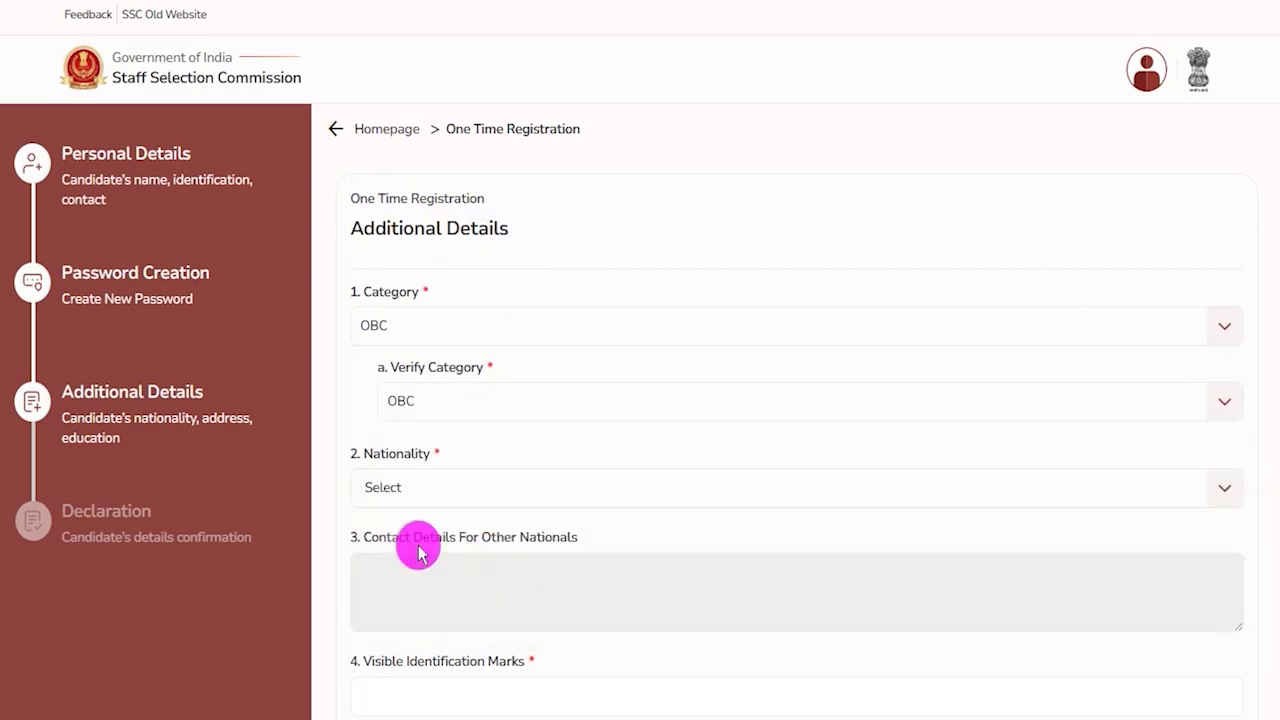
Step: Set Nationality to "A subject of Nepal" and point out the Contact Details For Other Nationals field
left_click(498, 496)
scroll(548, 588, "down", 2)
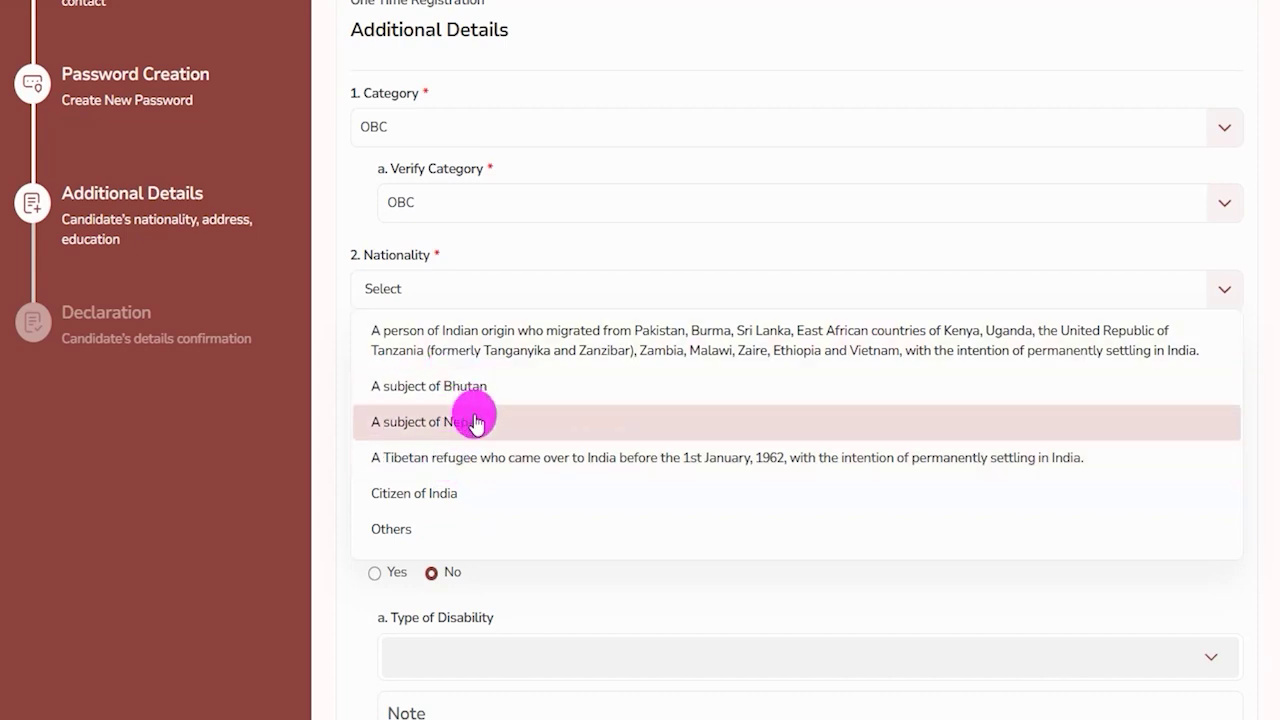
left_click(474, 418)
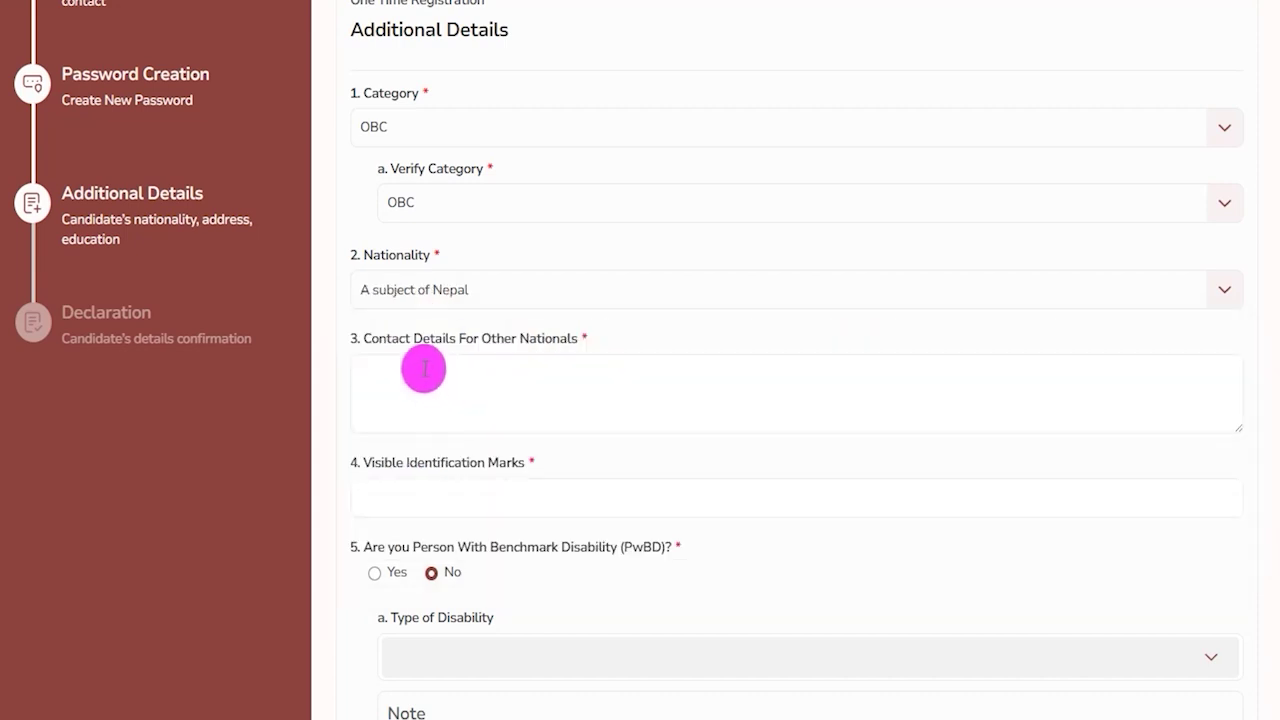
left_click_drag(377, 340, 469, 391)
Step: Set Nationality to Citizen of India and point out the Contact Details For Other Nationals field
left_click(417, 286)
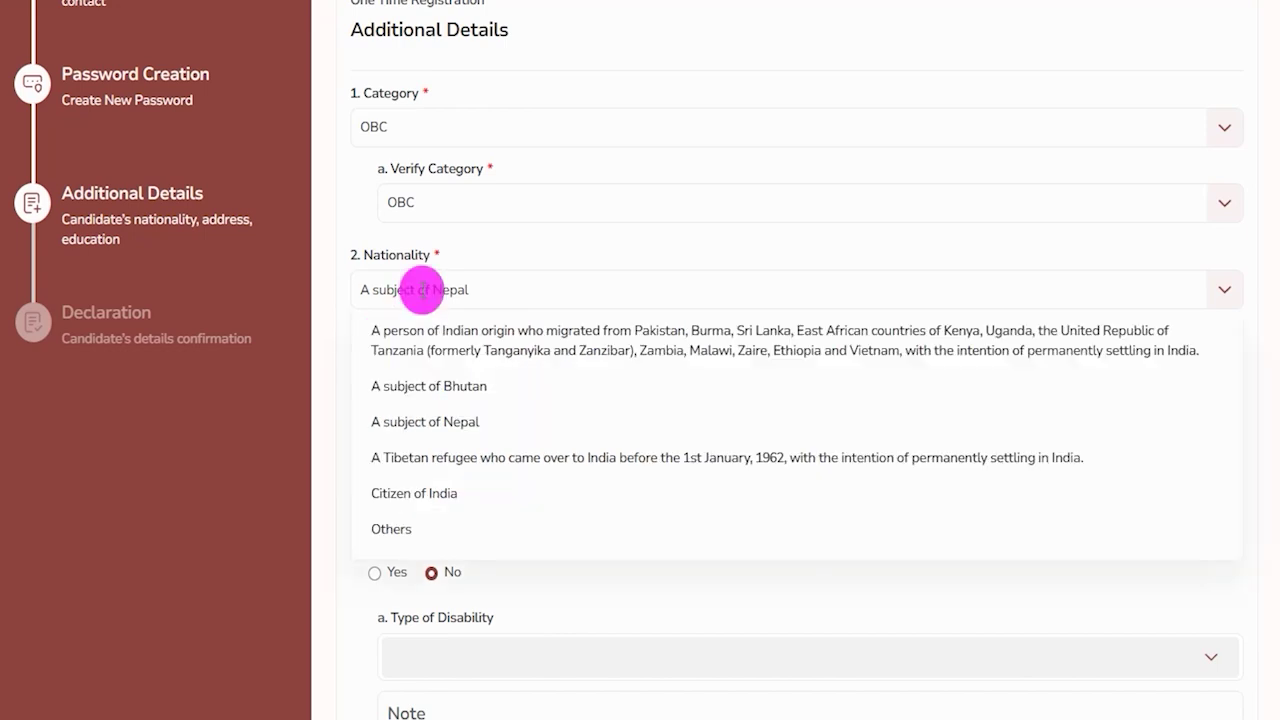
left_click(426, 490)
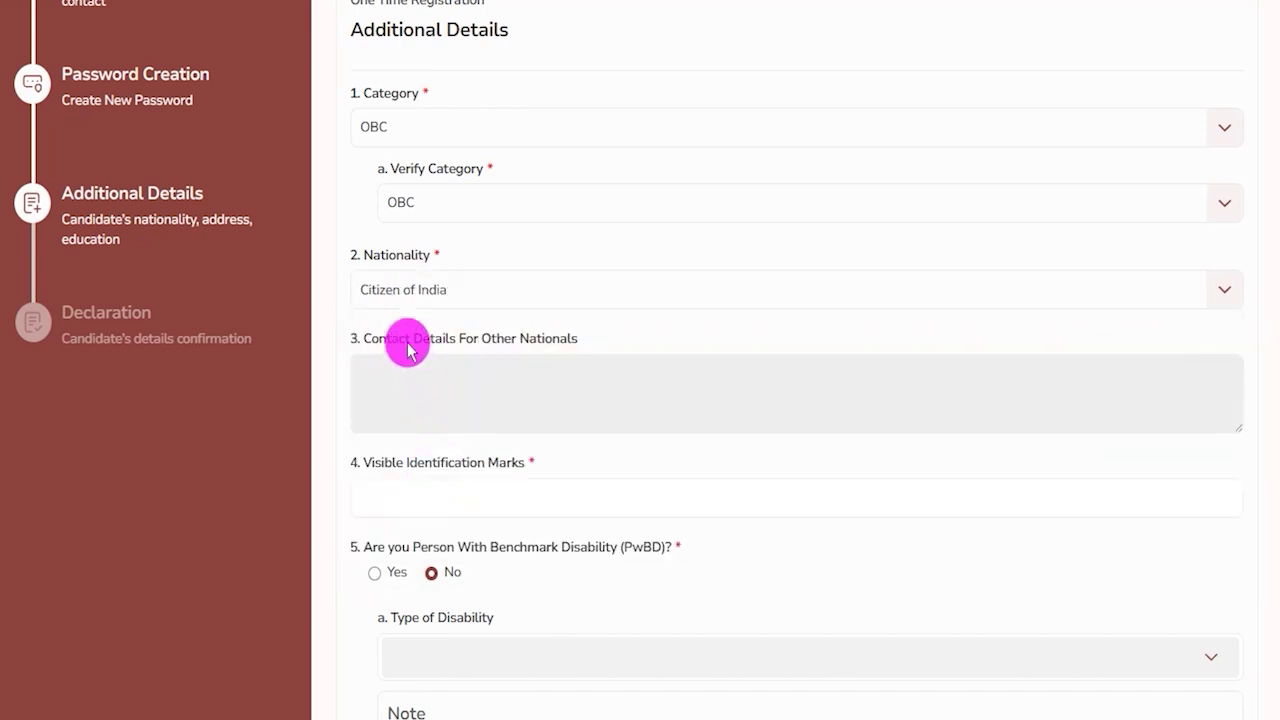
left_click_drag(406, 338, 517, 348)
Step: Highlight the Visible Identification Marks label and enter NECK as the identification mark
scroll(516, 370, "down", 2)
left_click(370, 268)
left_click_drag(370, 266, 474, 286)
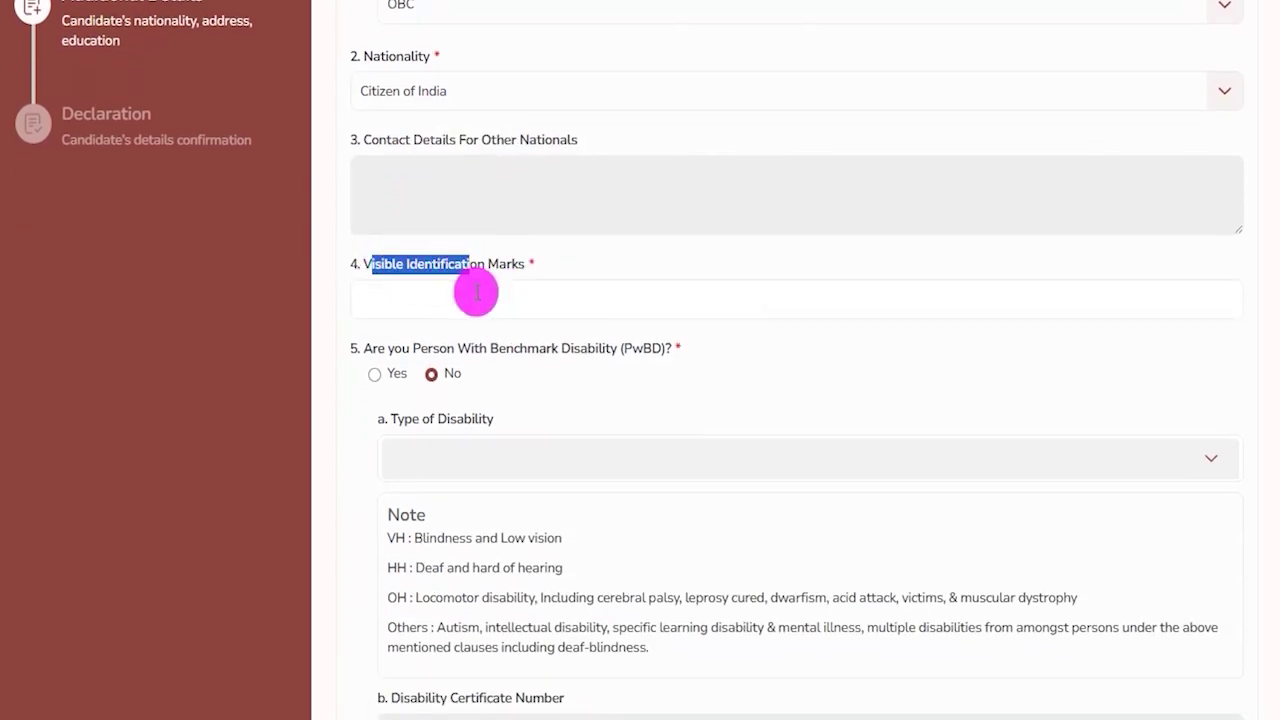
scroll(477, 291, "down", 1)
left_click(525, 197)
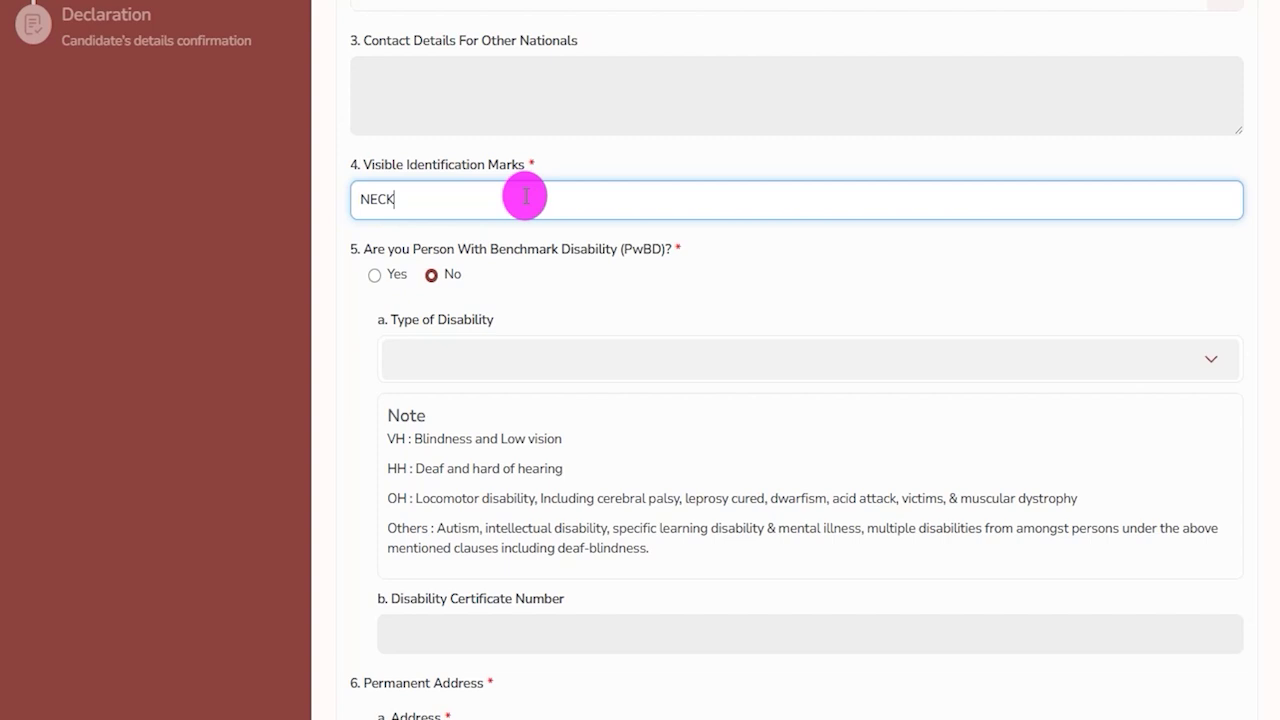
Step: Answer Yes to Person With Benchmark Disability, set Type of Disability to OH and point out the Disability Certificate Number field
left_click_drag(371, 250, 660, 249)
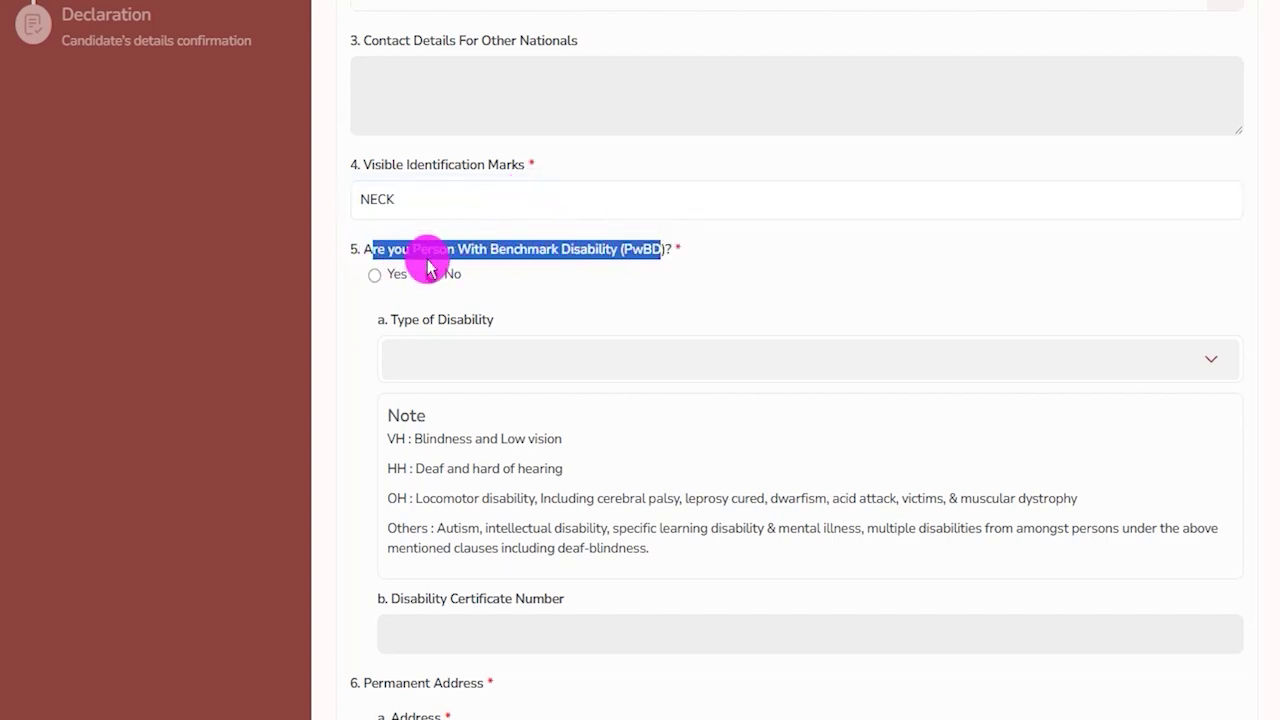
left_click(375, 278)
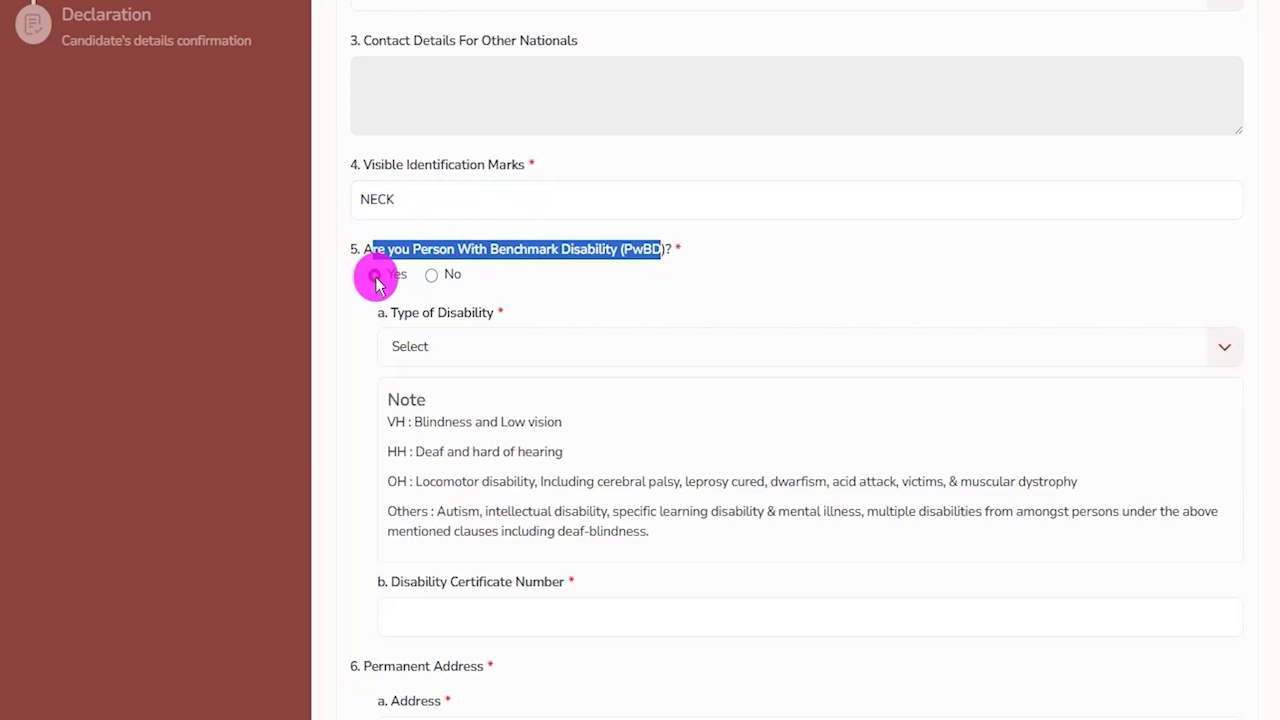
left_click(470, 350)
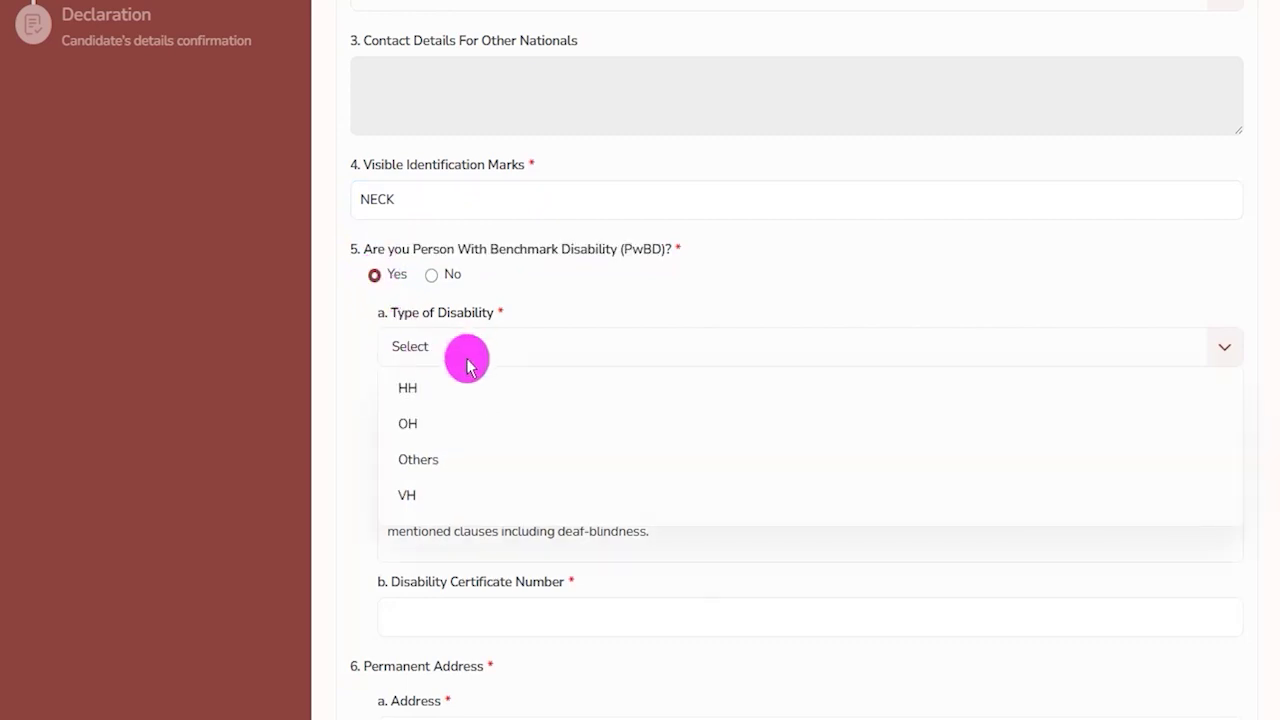
left_click(446, 428)
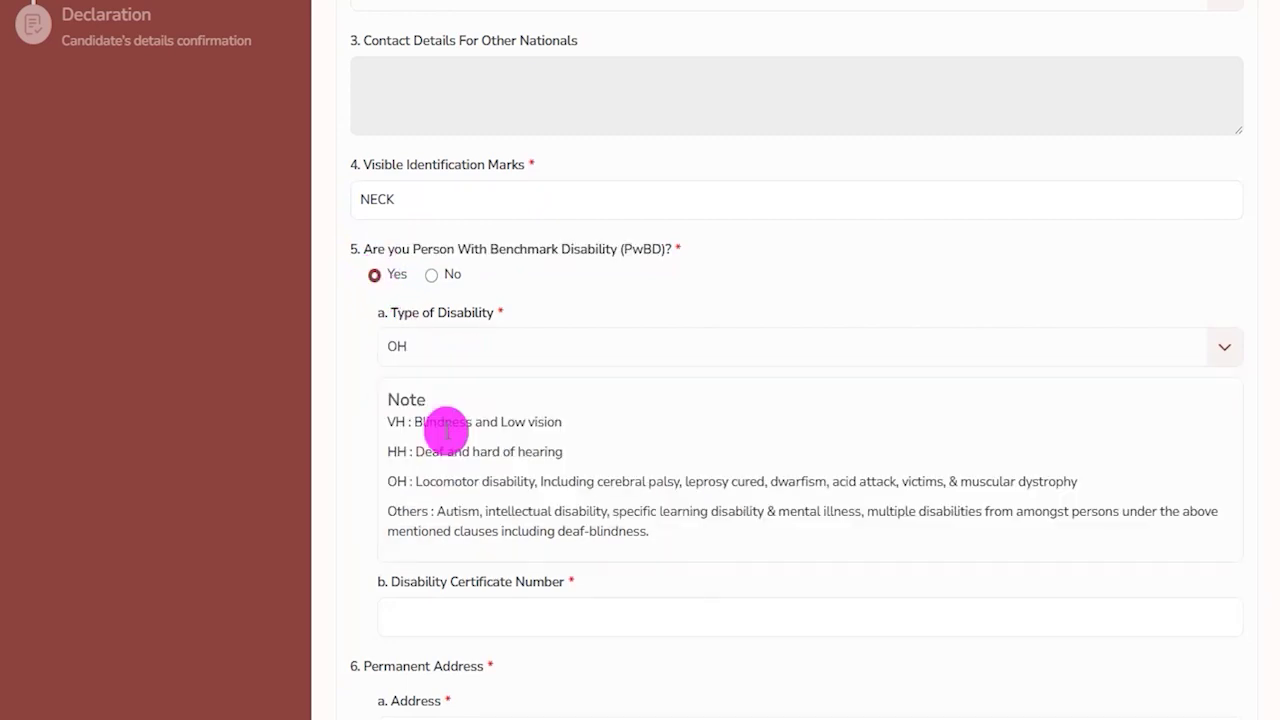
left_click_drag(409, 583, 512, 585)
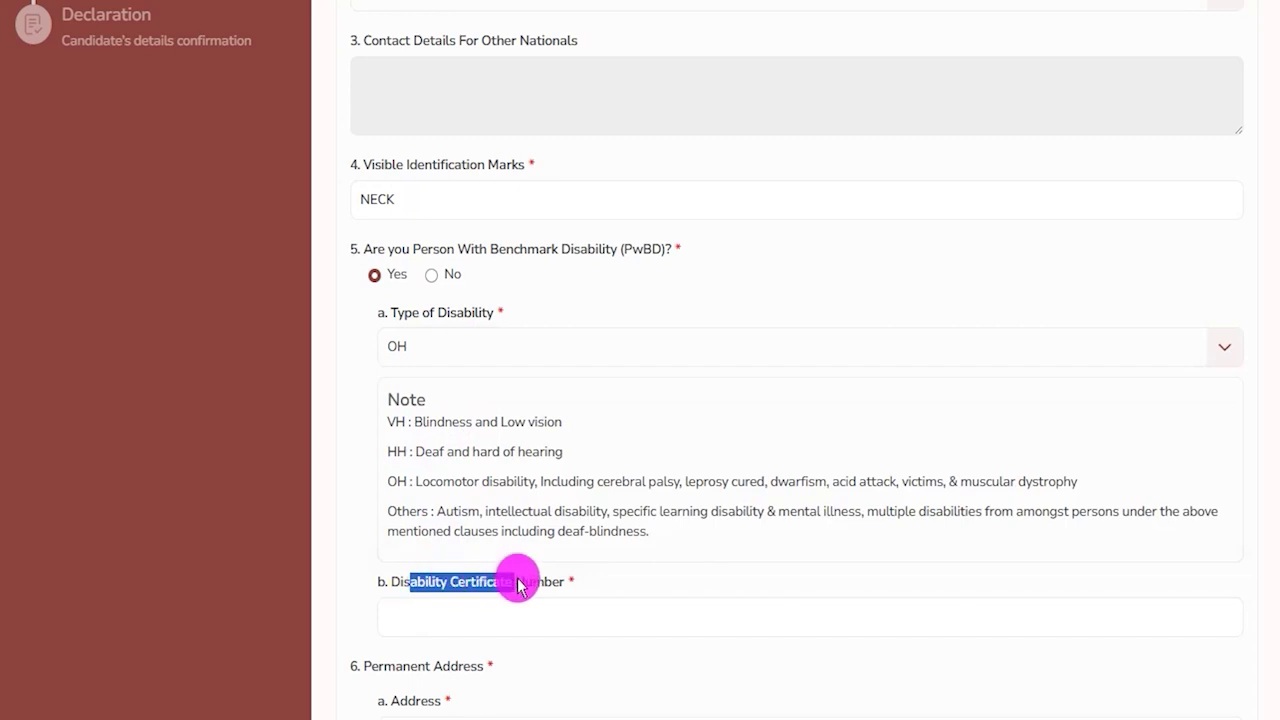
left_click(514, 610)
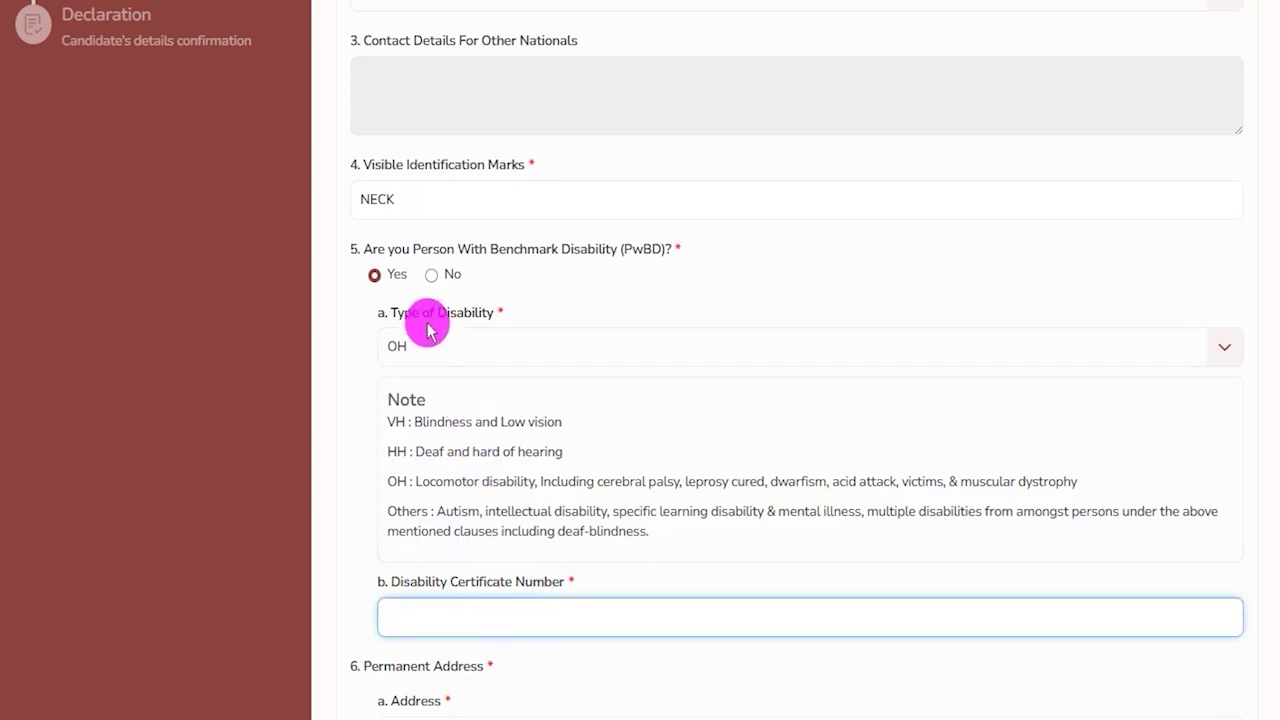
Step: Set the Person With Benchmark Disability (PwBD) answer to No and go to the Permanent Address section
left_click(432, 277)
left_click(432, 280)
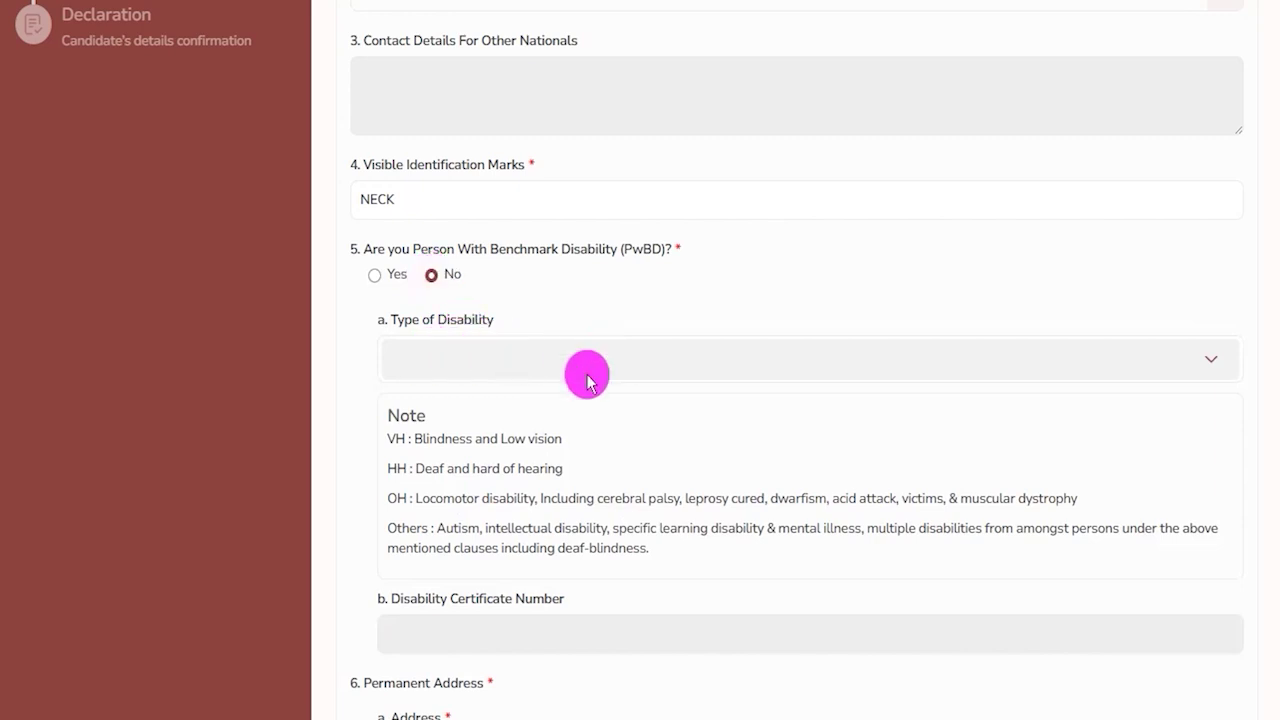
scroll(491, 437, "down", 4)
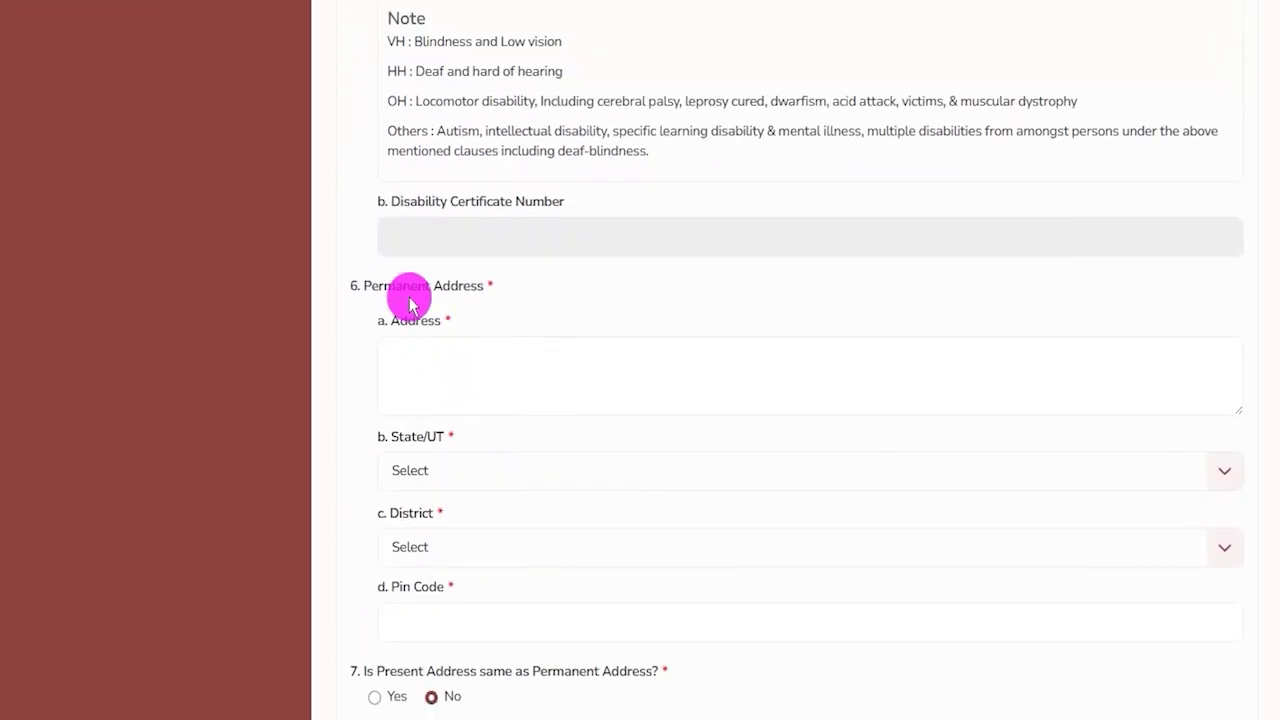
Step: Look over the Permanent Address fields and the question asking whether the present address is the same
left_click_drag(374, 280, 500, 283)
left_click(471, 357)
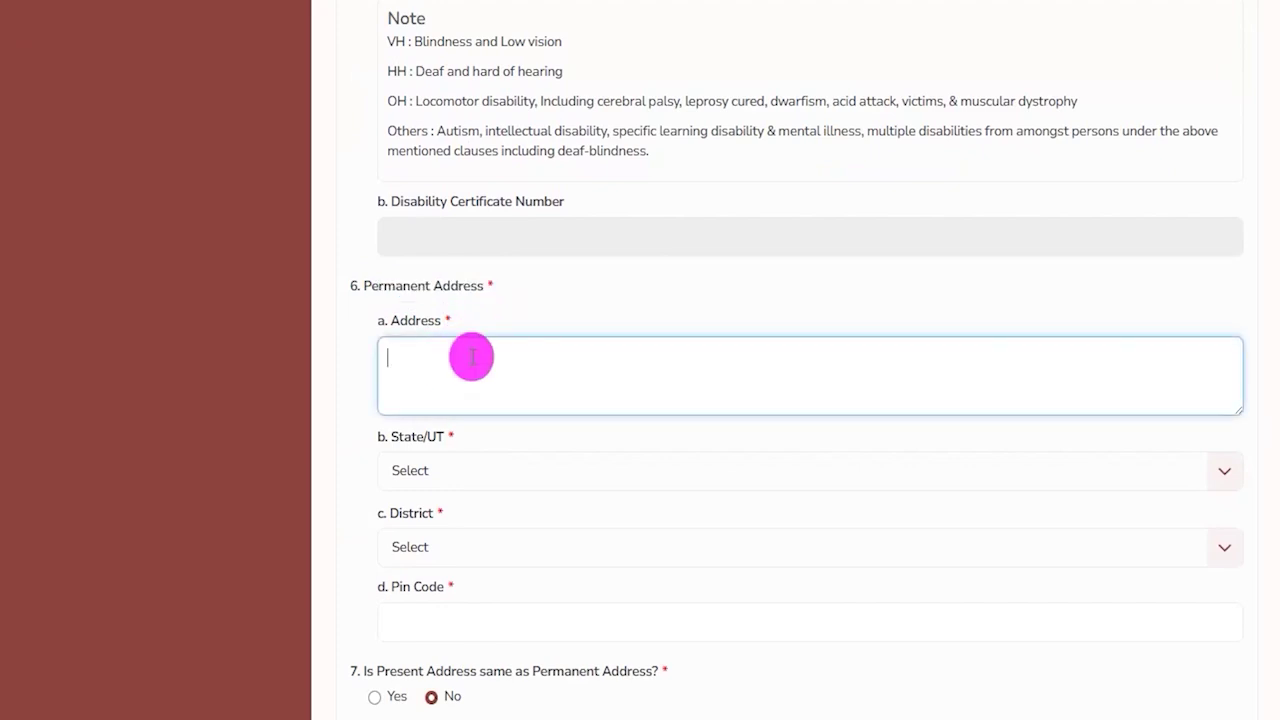
scroll(471, 357, "down", 2)
scroll(471, 363, "down", 2)
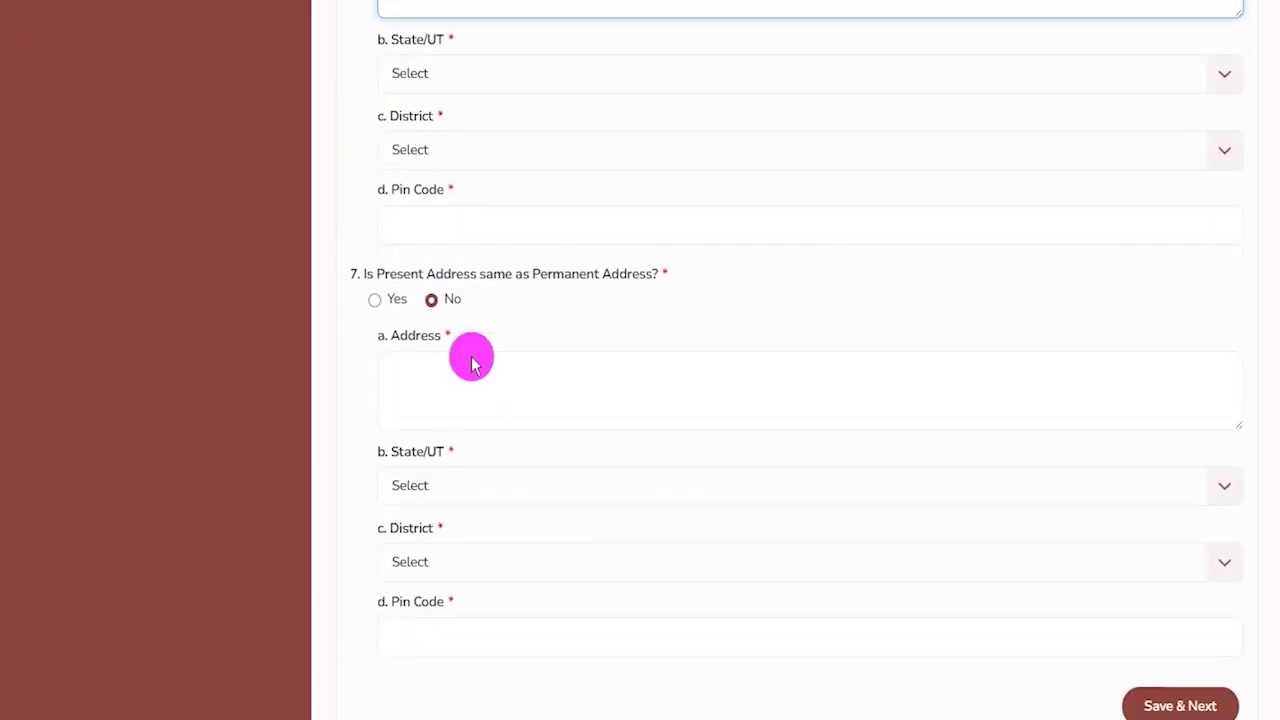
left_click_drag(389, 274, 489, 279)
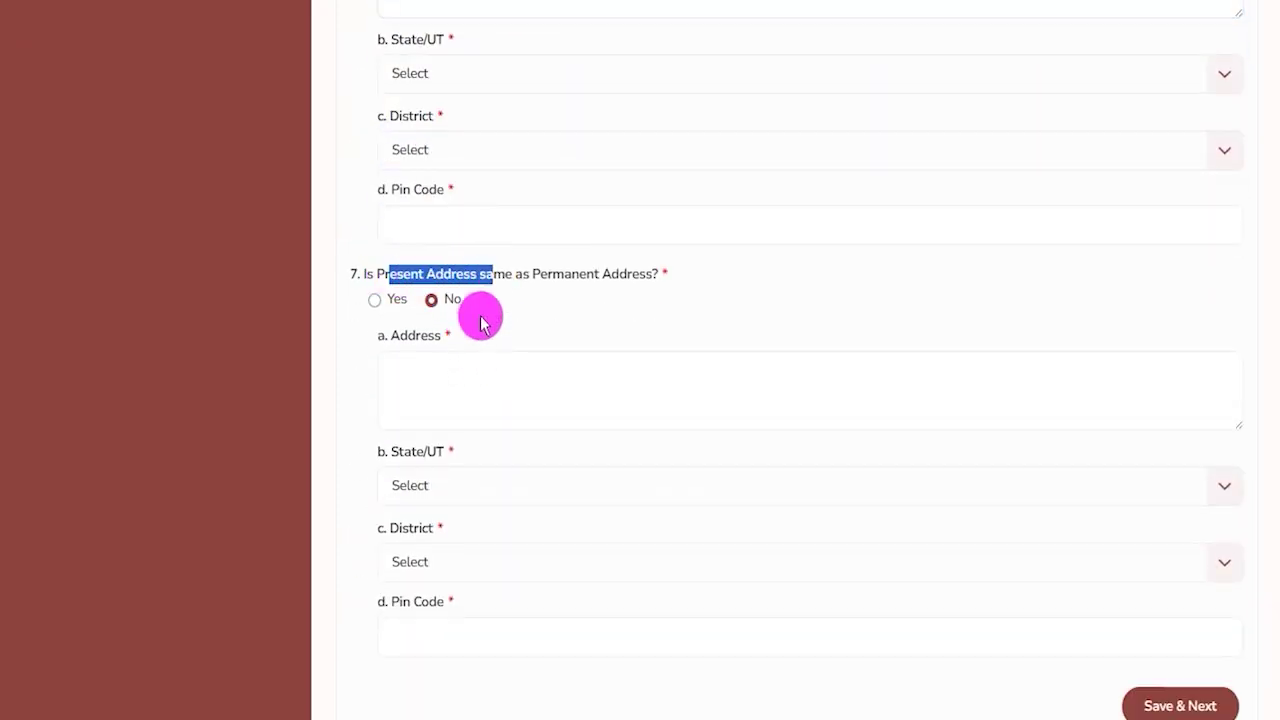
scroll(480, 317, "up", 1)
scroll(424, 424, "up", 2)
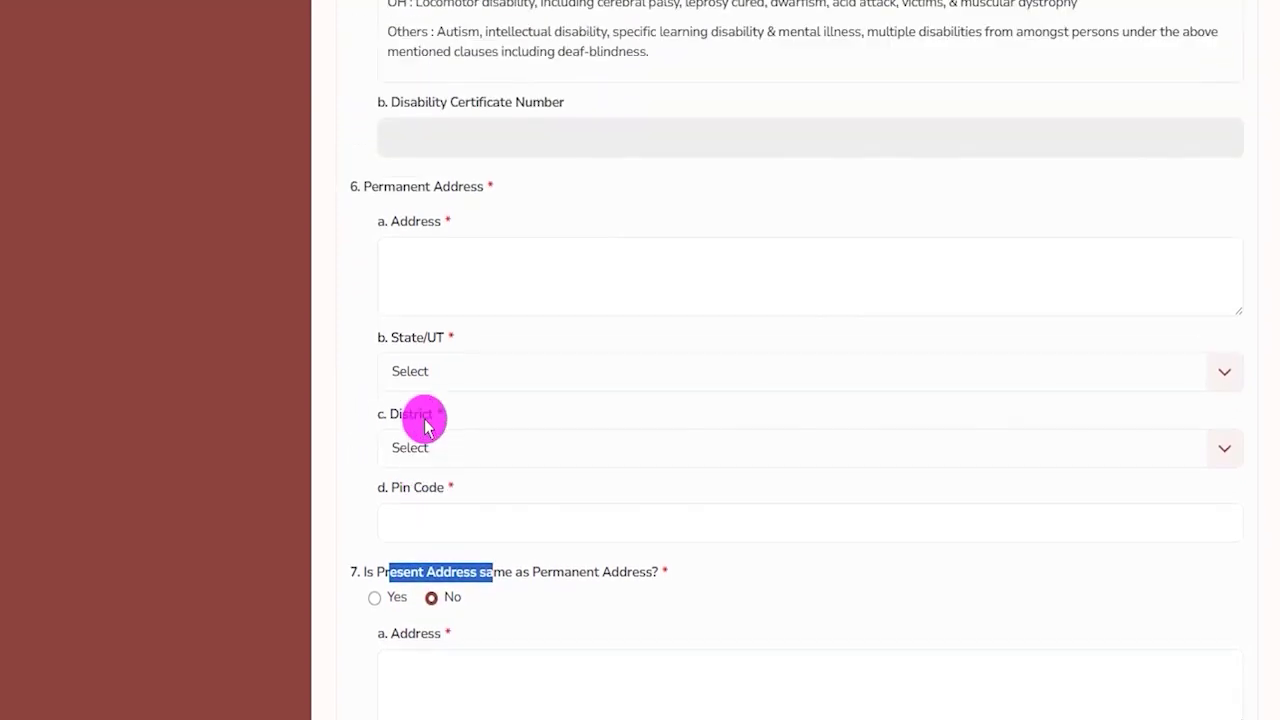
Step: Compare the permanent and present address sections, and mark Save & Next at the end of the Additional Details form
left_click_drag(400, 195, 484, 191)
scroll(489, 383, "down", 2)
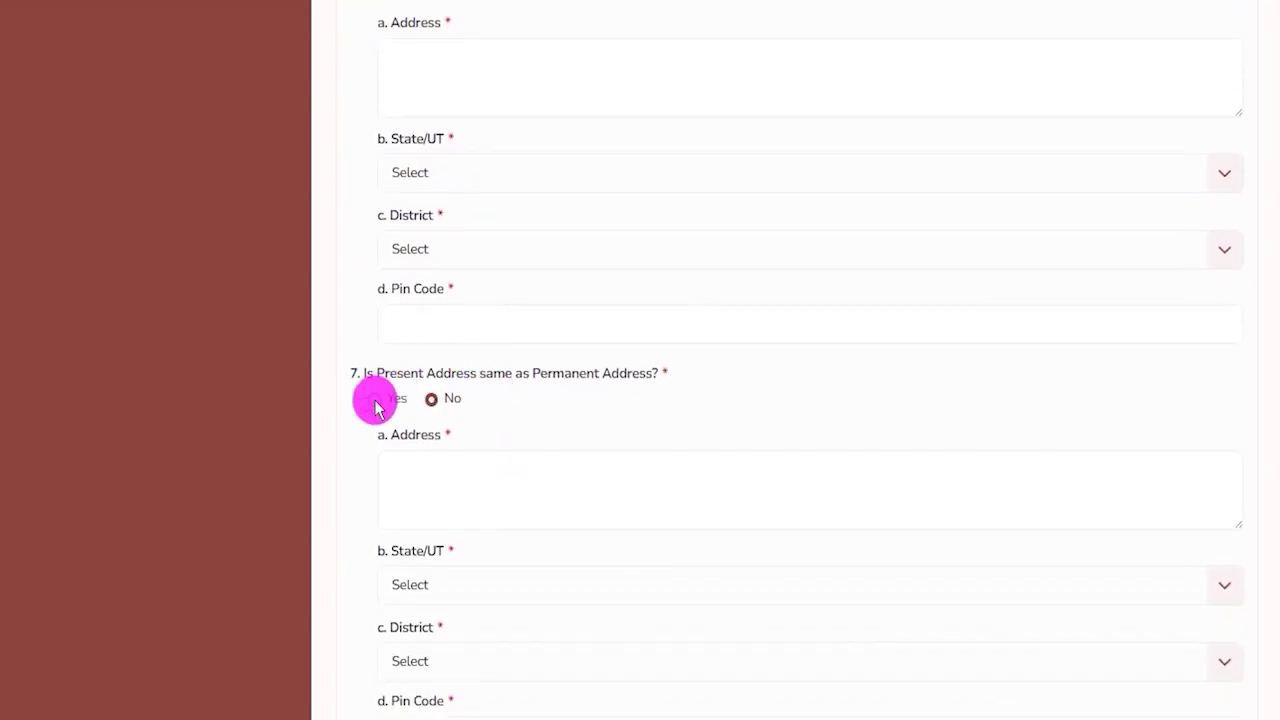
left_click_drag(383, 371, 437, 371)
scroll(450, 390, "up", 2)
scroll(406, 254, "up", 1)
left_click_drag(395, 286, 455, 286)
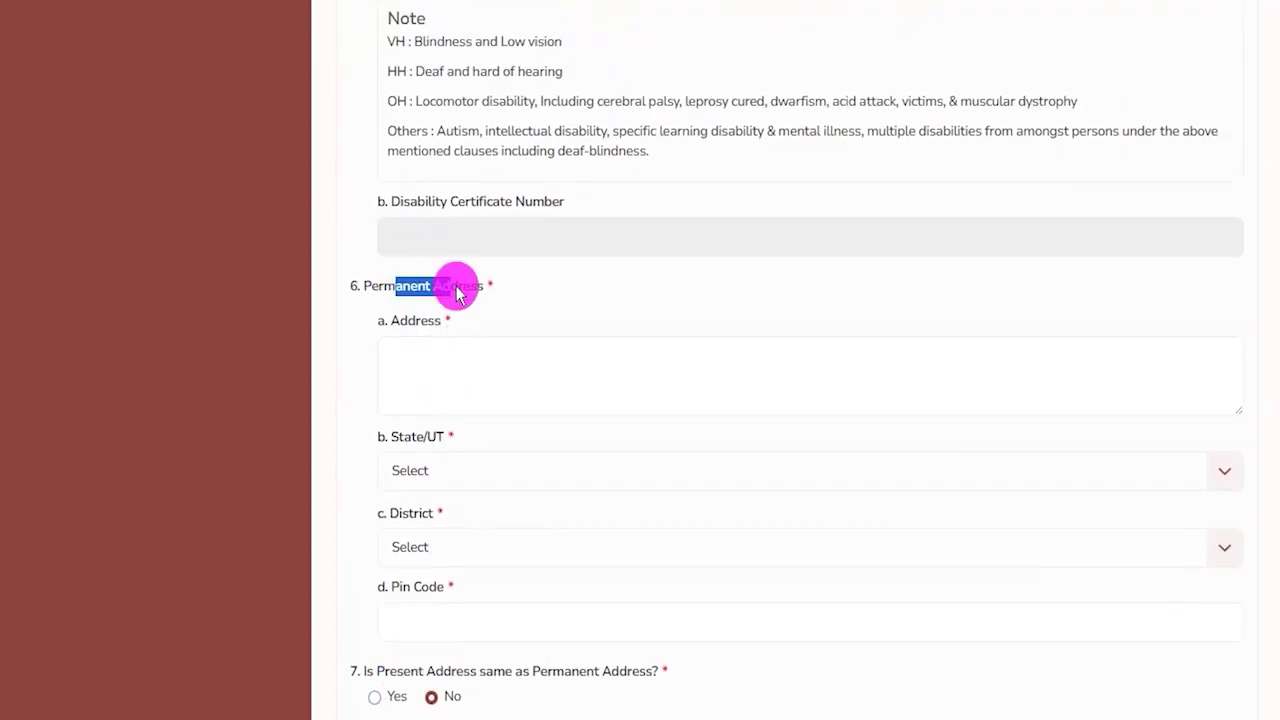
scroll(503, 449, "down", 1)
scroll(503, 449, "down", 4)
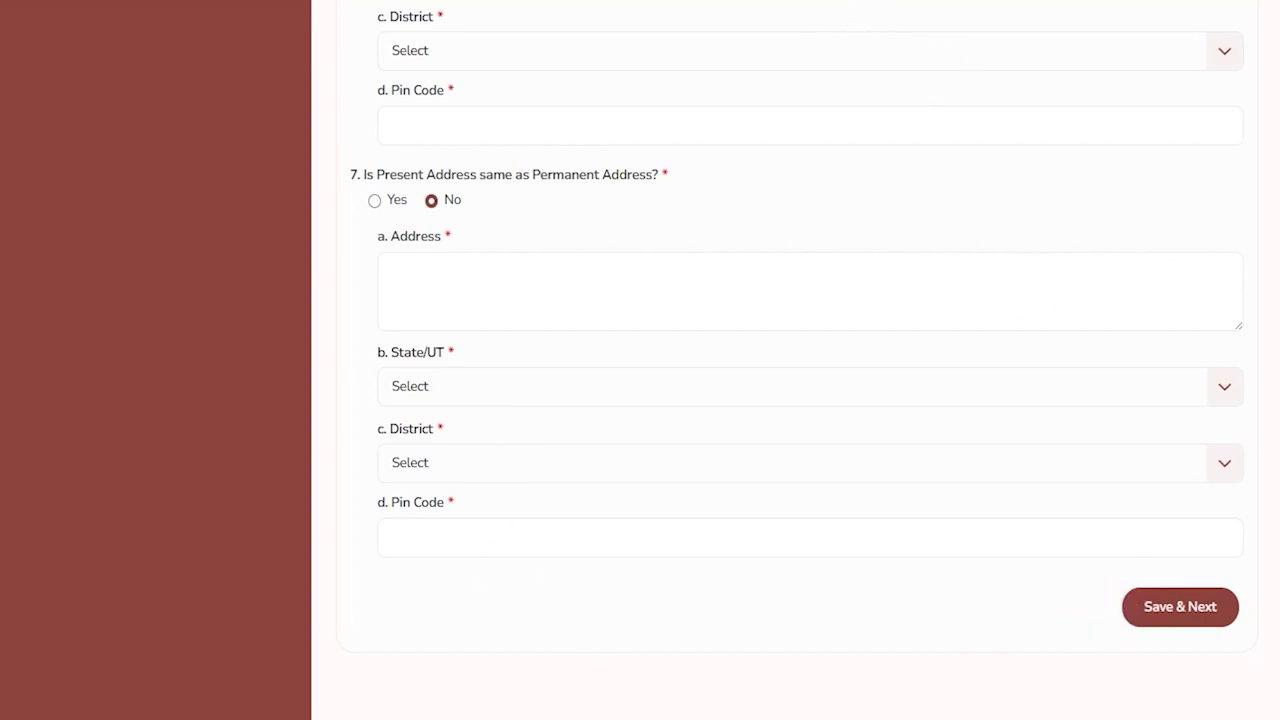
mouse_move(1082, 566)
left_mouse_down()
mouse_move(1206, 594)
mouse_move(1258, 645)
left_mouse_up()
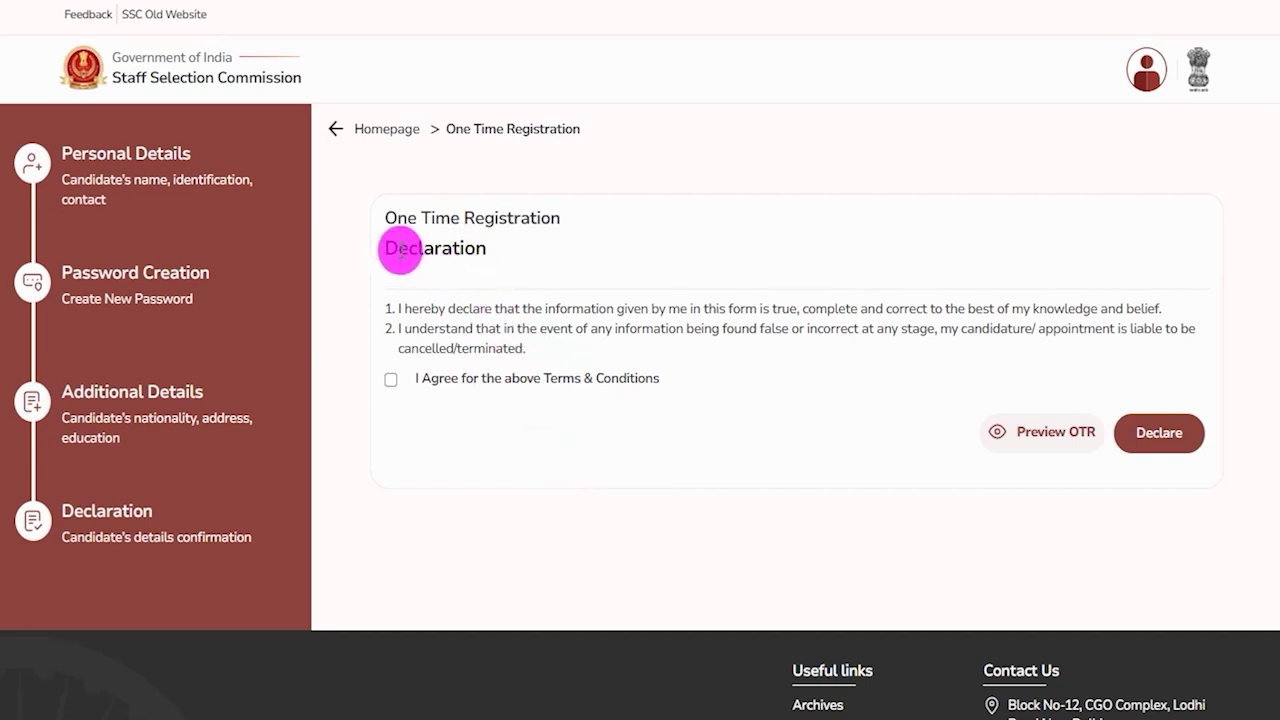
Step: Agree to the Declaration's Terms & Conditions, marking Preview OTR and Declare with red arrows
left_click_drag(399, 250, 468, 250)
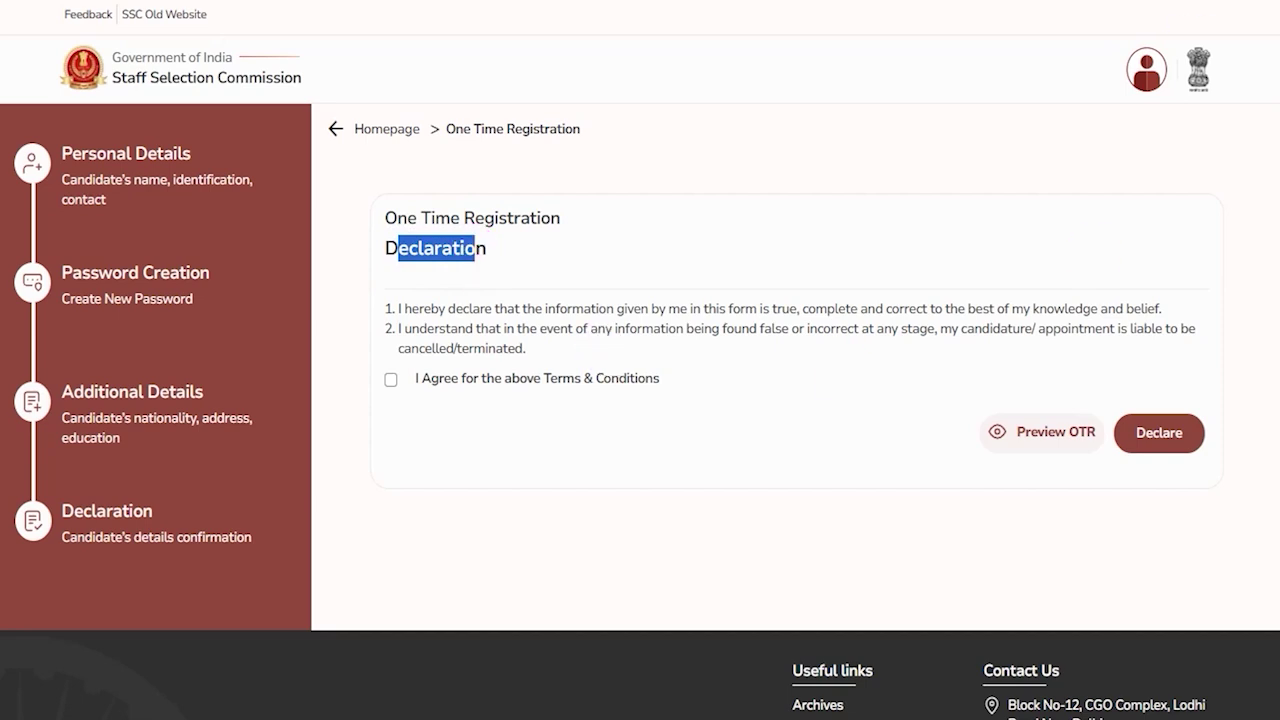
left_click_drag(1018, 209, 1030, 412)
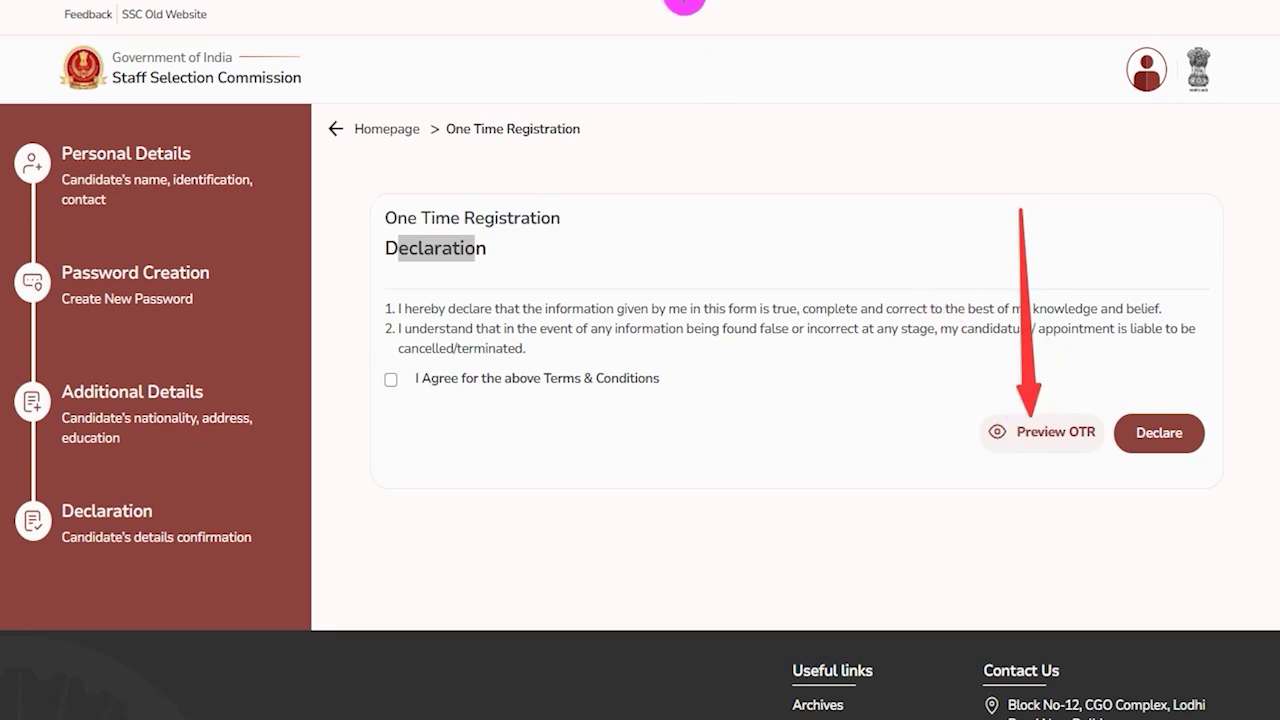
left_click(391, 380)
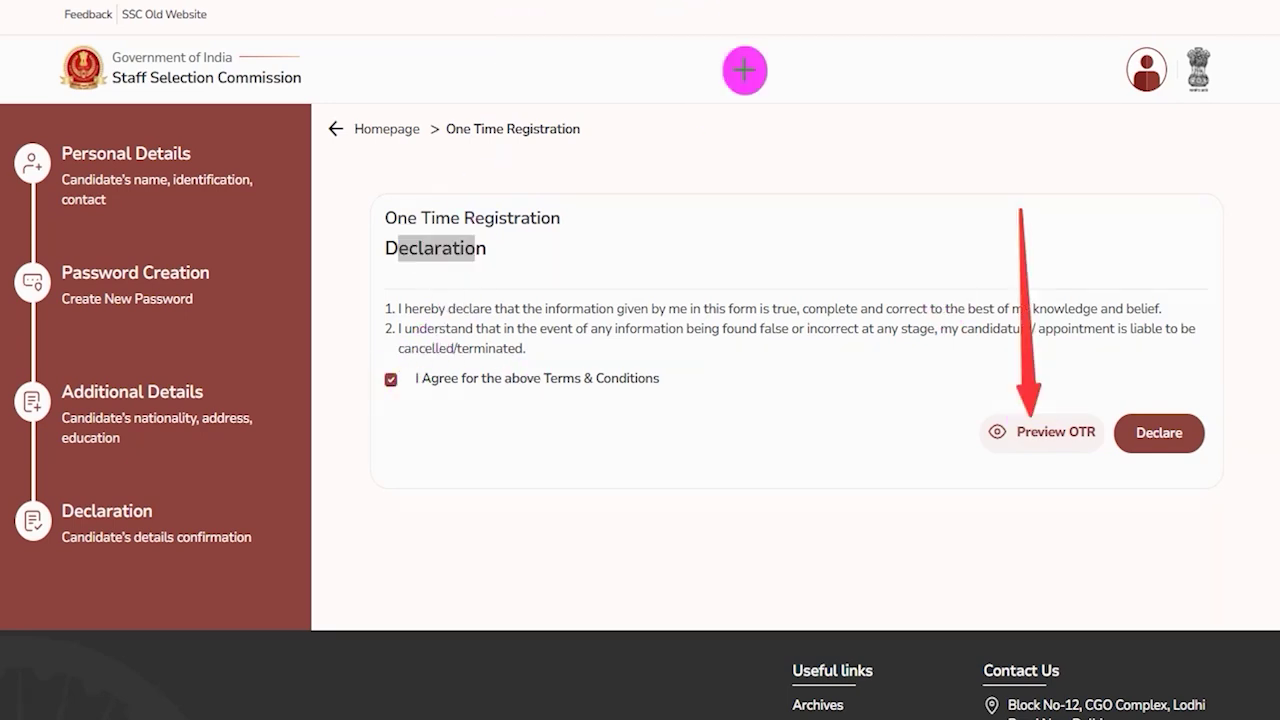
left_click_drag(1252, 228, 1197, 423)
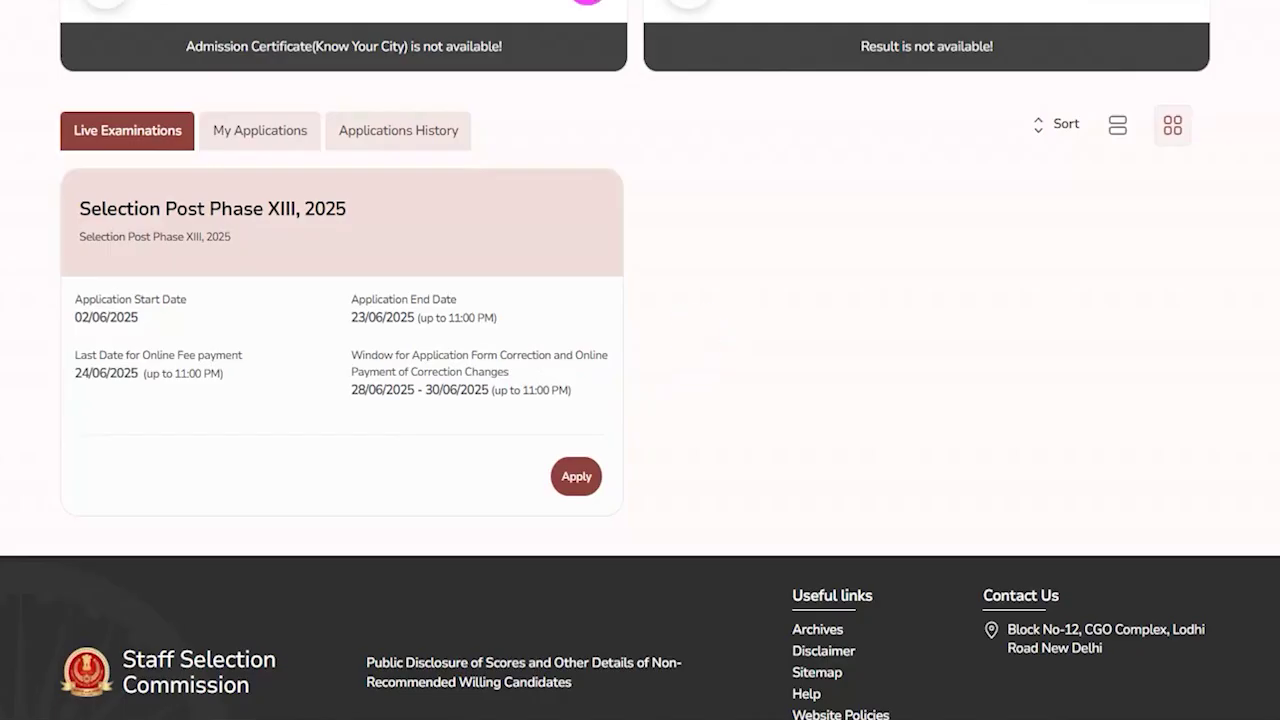
Step: Frame the Selection Post Phase XIII, 2025 title and its application, fee payment and correction dates with red boxes
mouse_move(71, 185)
left_mouse_down()
mouse_move(260, 249)
mouse_move(365, 253)
left_mouse_up()
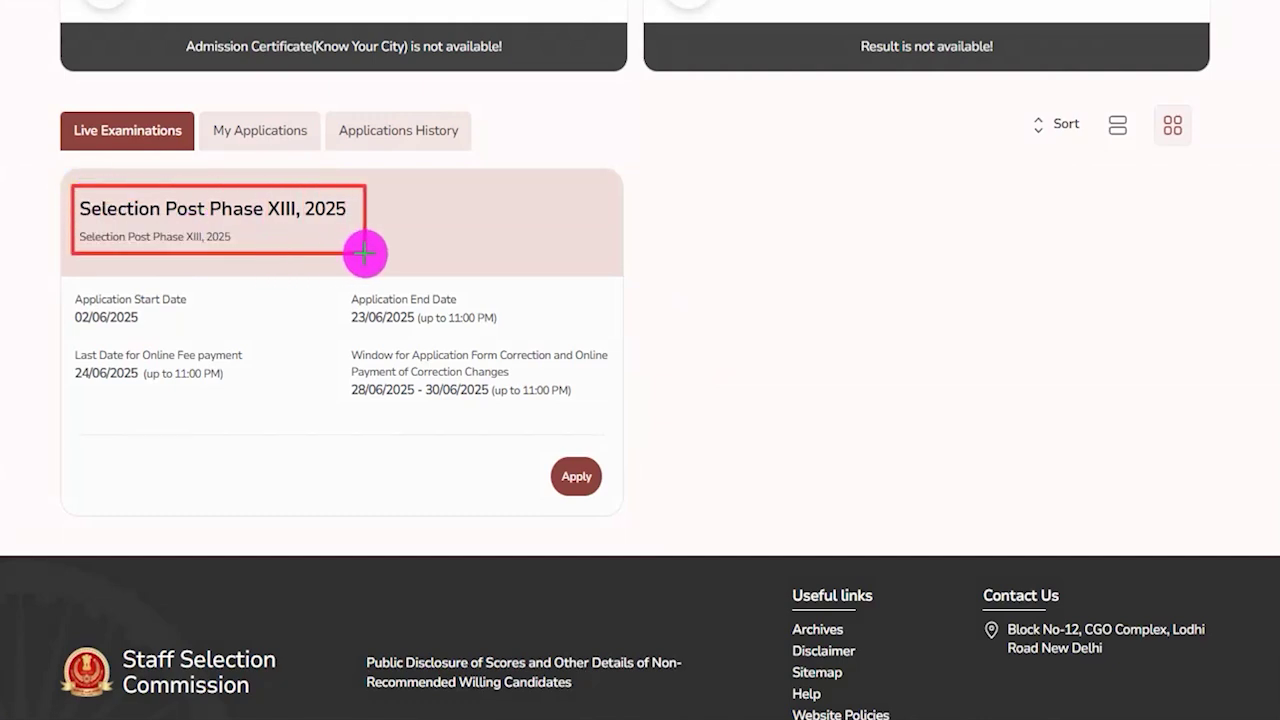
left_click_drag(70, 281, 200, 328)
left_click_drag(330, 283, 531, 330)
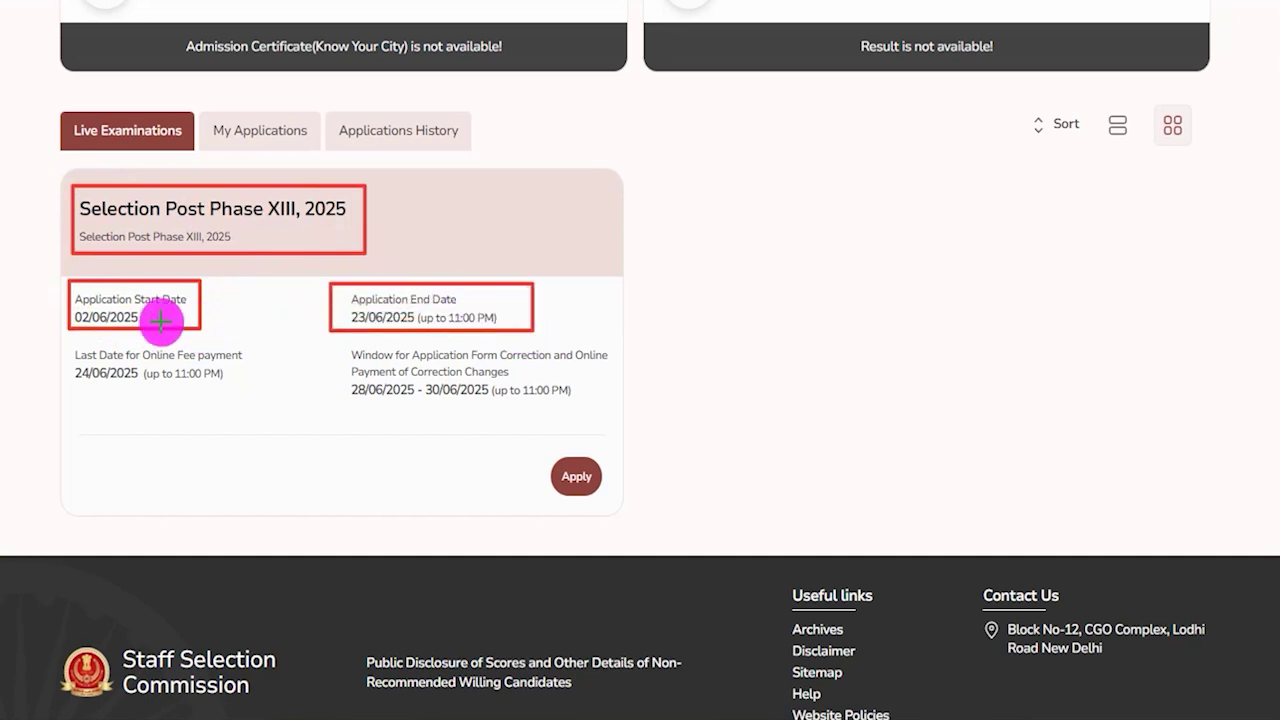
mouse_move(79, 346)
left_mouse_down()
mouse_move(249, 374)
mouse_move(267, 391)
left_mouse_up()
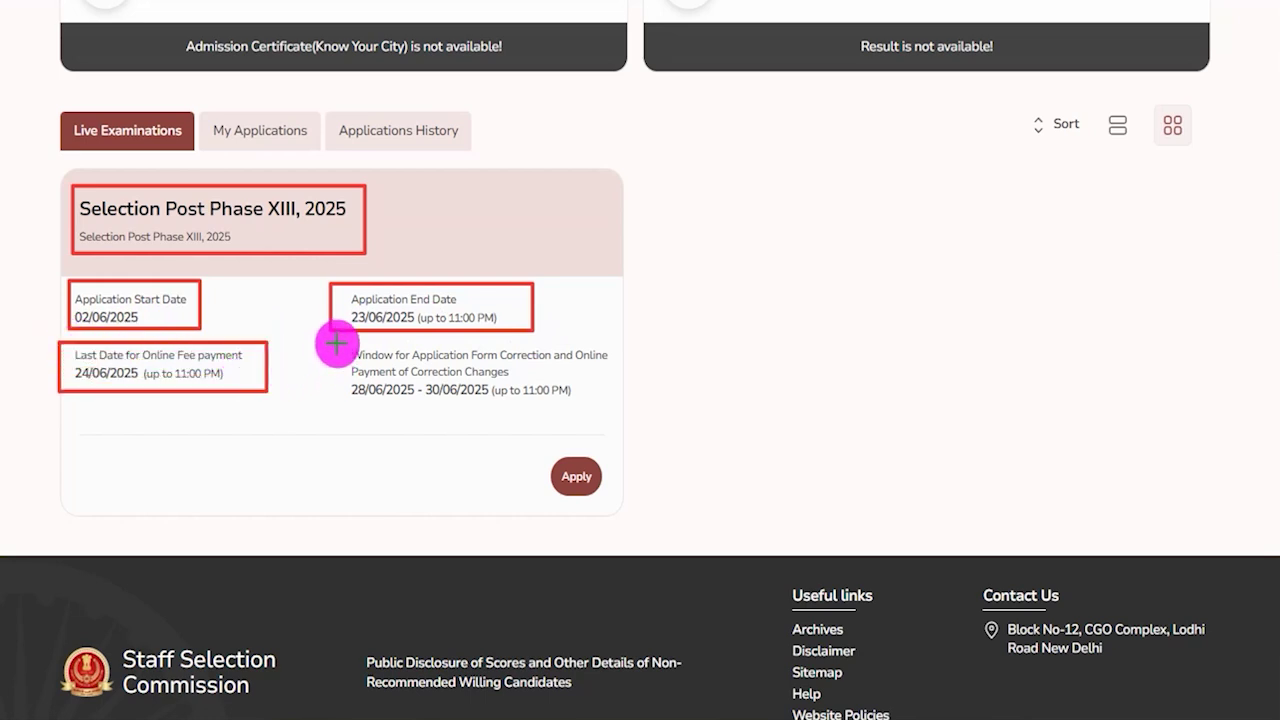
left_click_drag(335, 339, 619, 402)
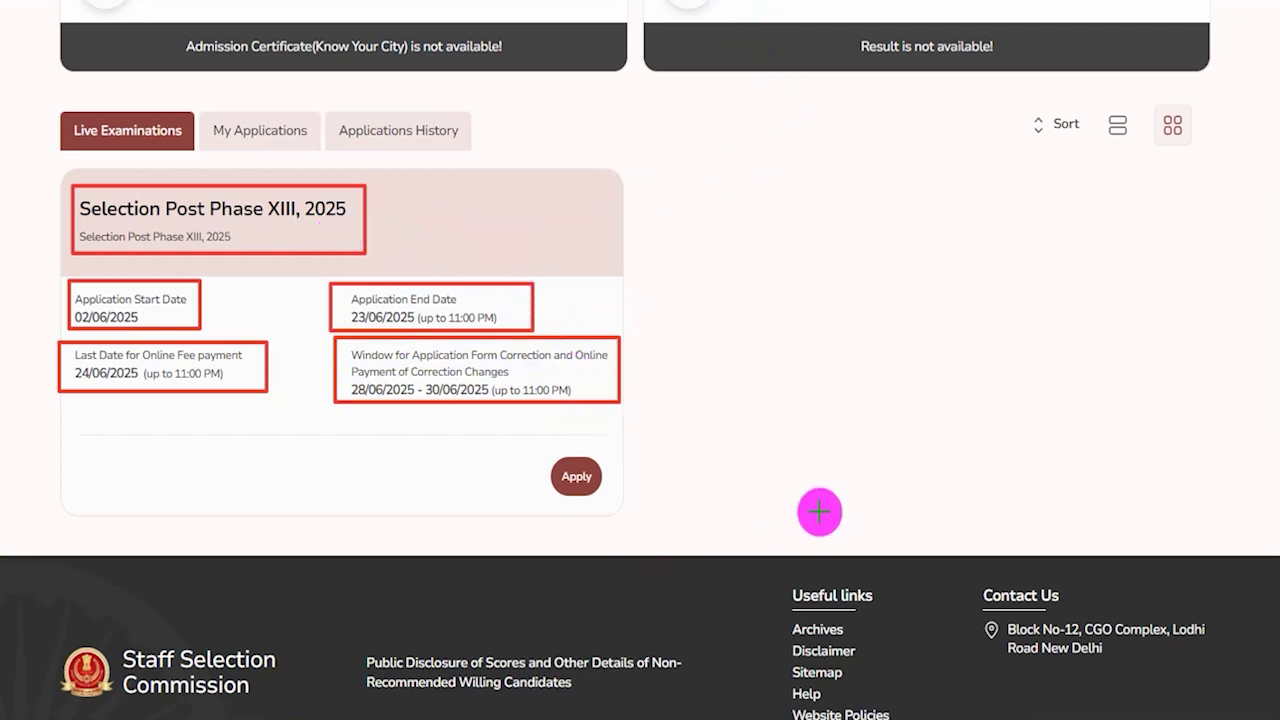
Step: Mark Apply on the Selection Post Phase XIII, 2025 card with an arrow and start that application
left_click_drag(963, 455, 608, 480)
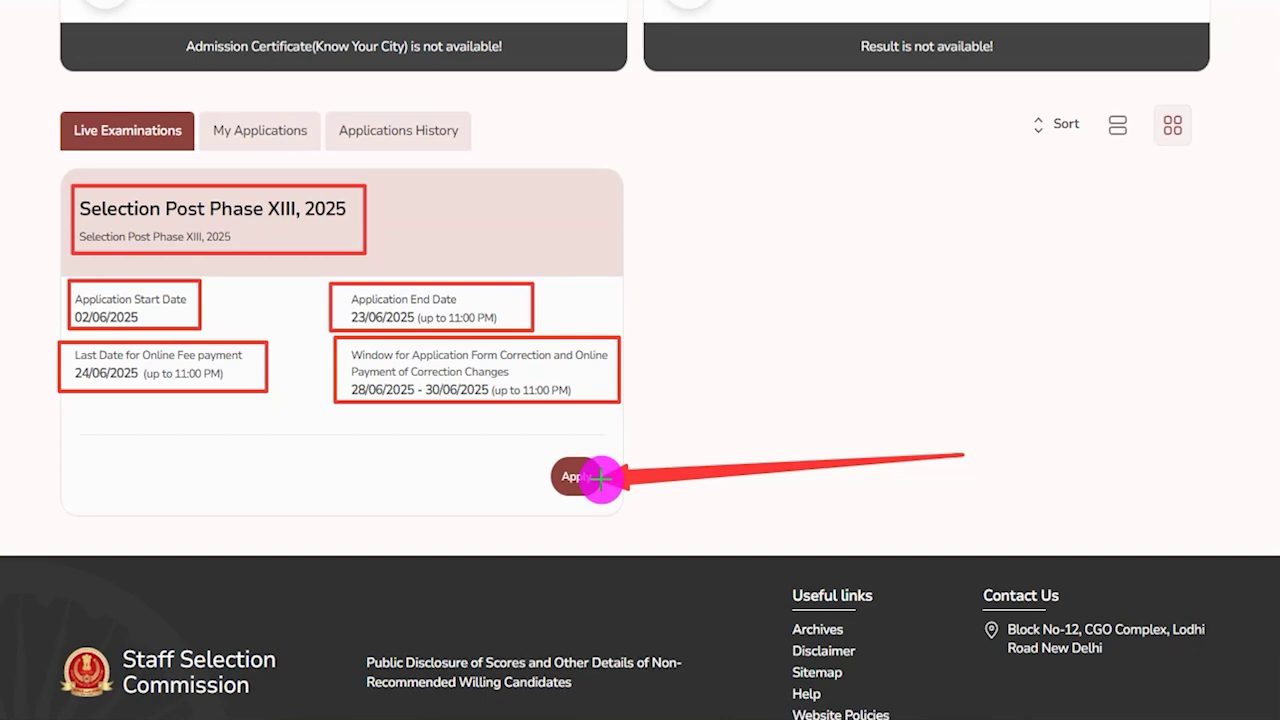
left_click_drag(601, 479, 617, 483)
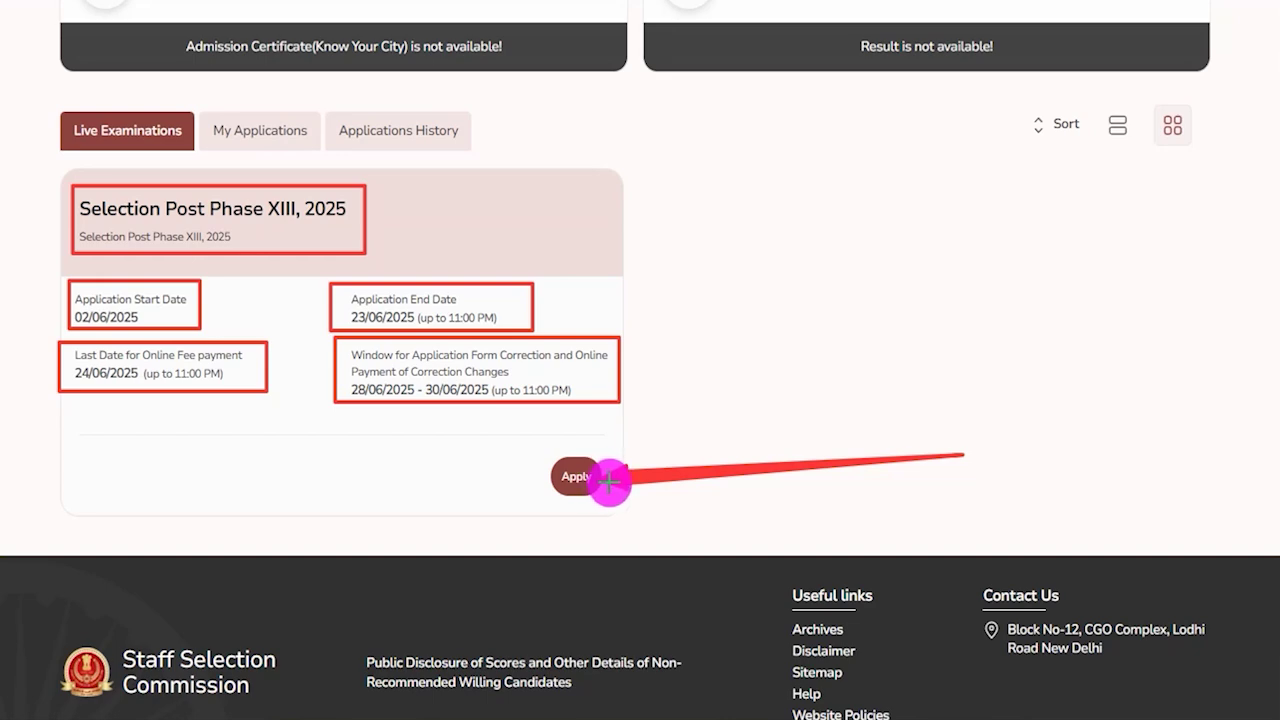
left_click(590, 477)
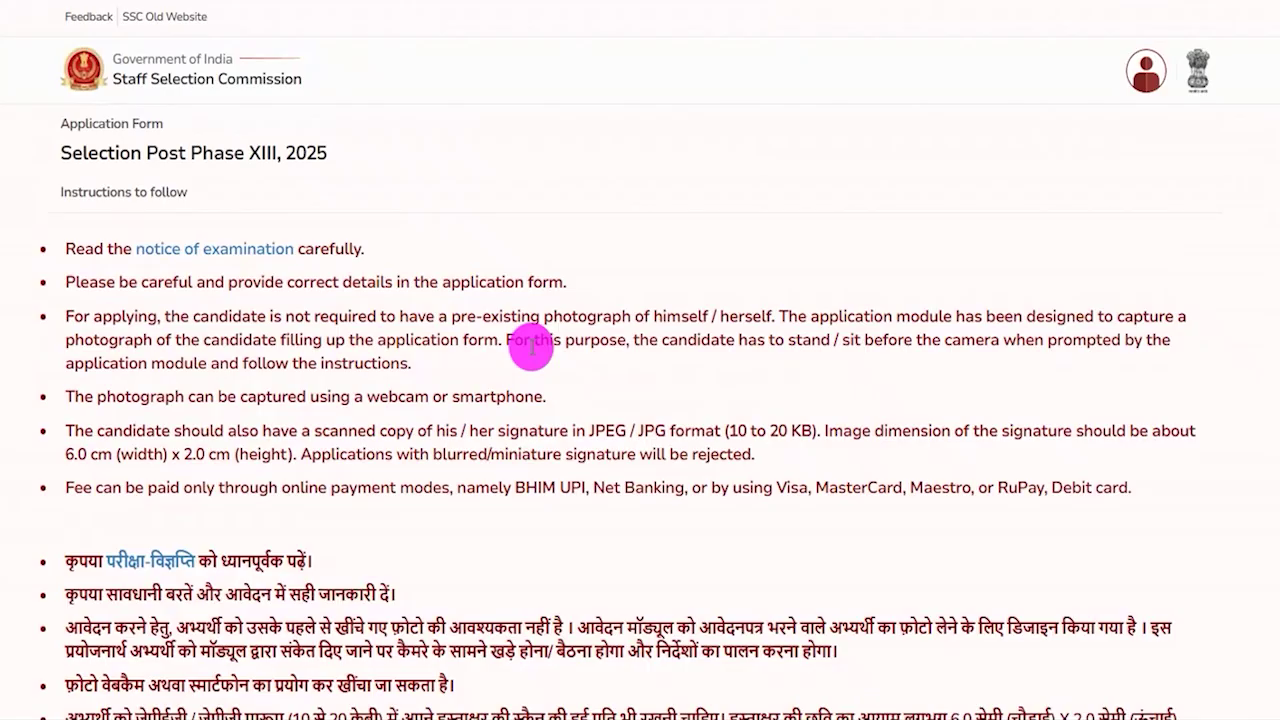
Step: Read the application instructions, highlighting the points on the photograph and the scanned signature
left_click_drag(330, 316, 429, 316)
left_click_drag(323, 363, 429, 394)
left_click_drag(380, 430, 530, 432)
scroll(646, 374, "down", 2)
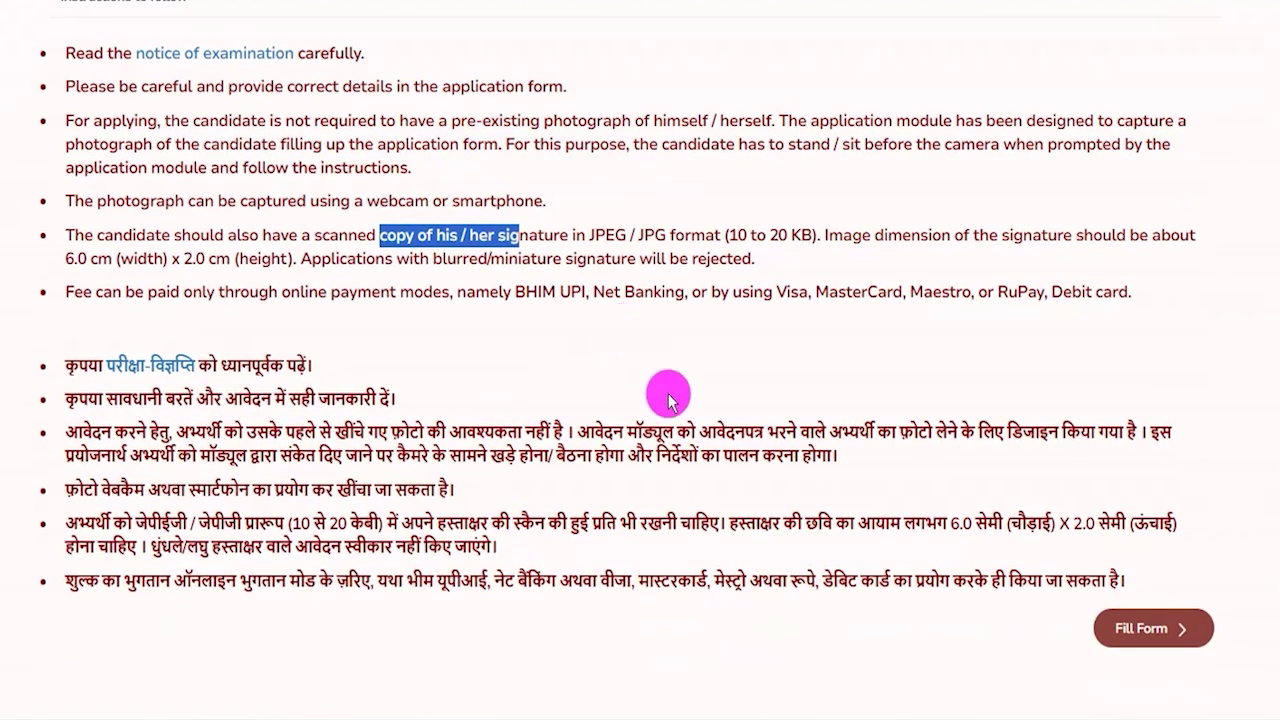
scroll(848, 486, "down", 1)
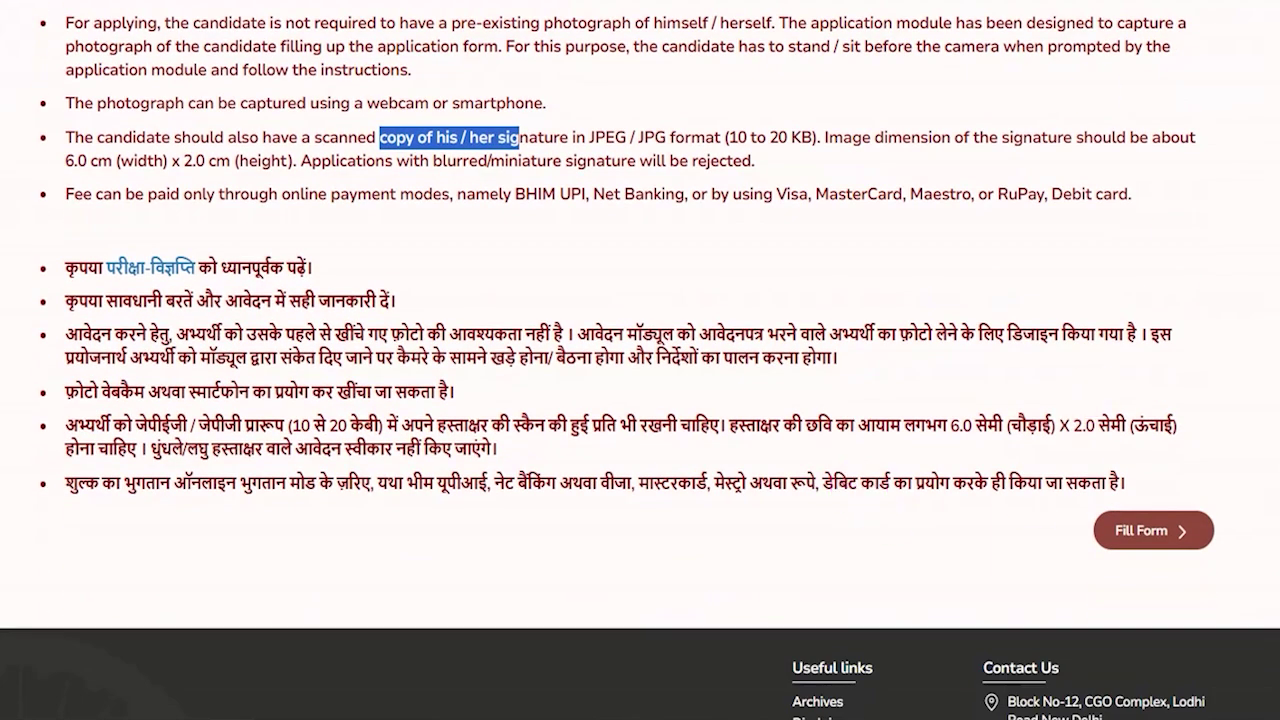
Step: Go on to fill in the application form and advance past the prefilled personal details to Additional Information-I
left_click_drag(794, 521, 1032, 529)
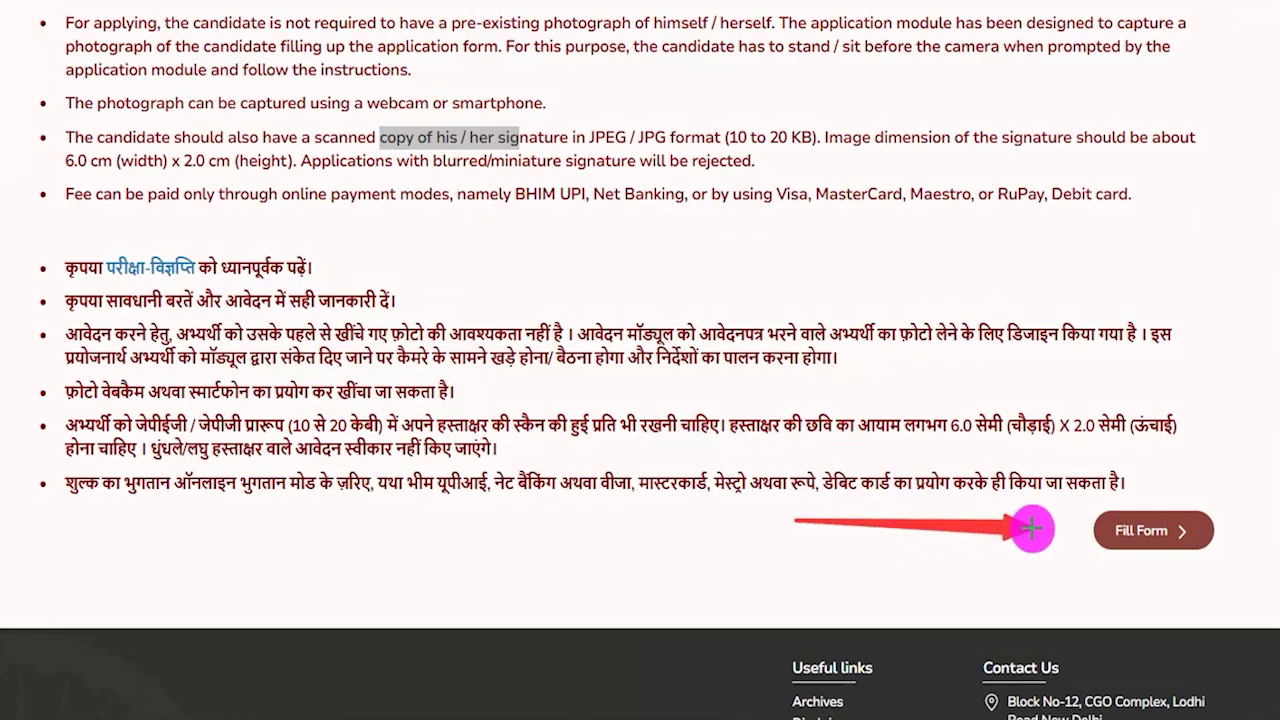
left_click(1105, 530)
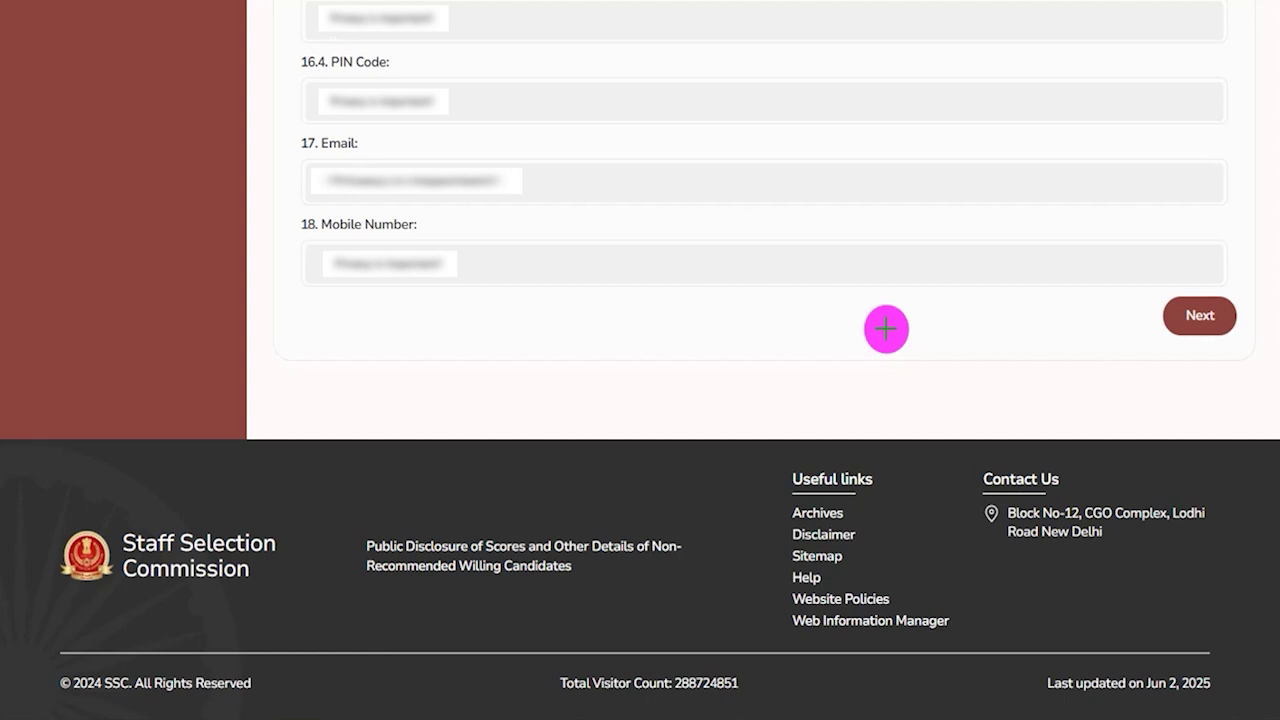
left_click_drag(889, 320, 1148, 320)
left_click(1175, 316)
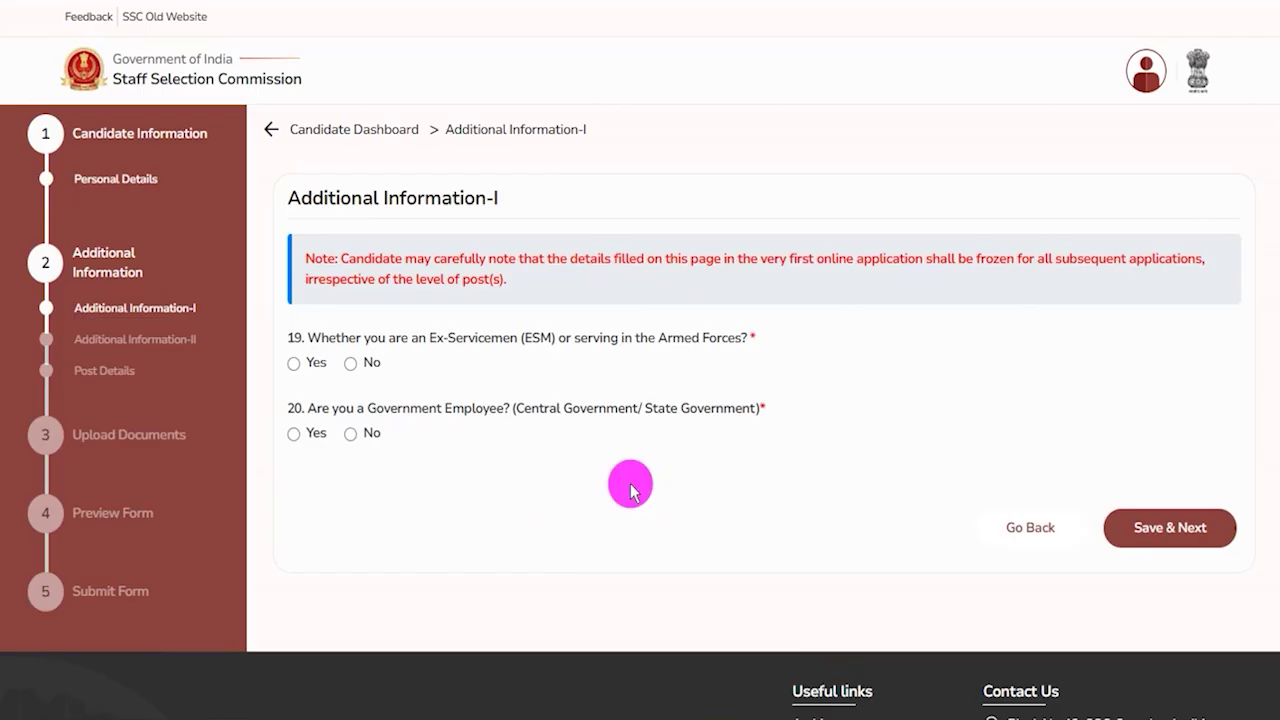
Step: Highlight the Additional Information-I heading and answer Yes to the Ex-Servicemen (ESM) or Armed Forces question
left_click_drag(311, 198, 474, 204)
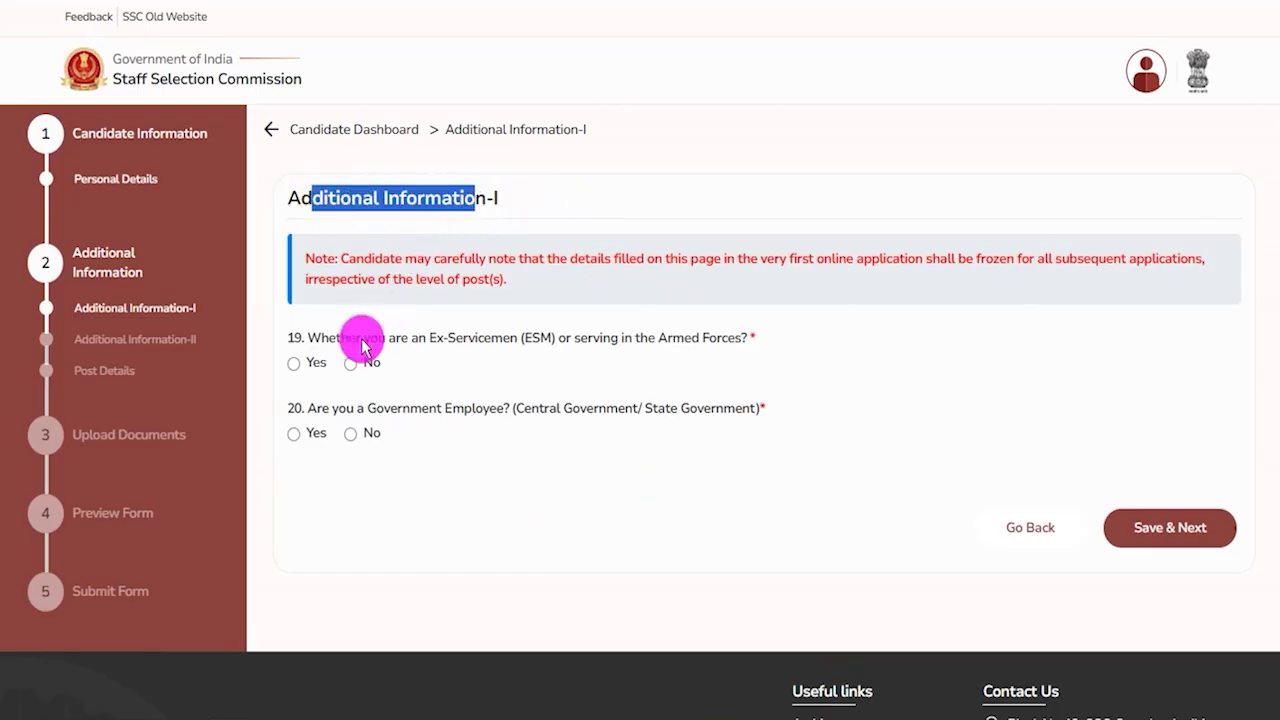
left_click_drag(341, 340, 706, 345)
left_click(293, 364)
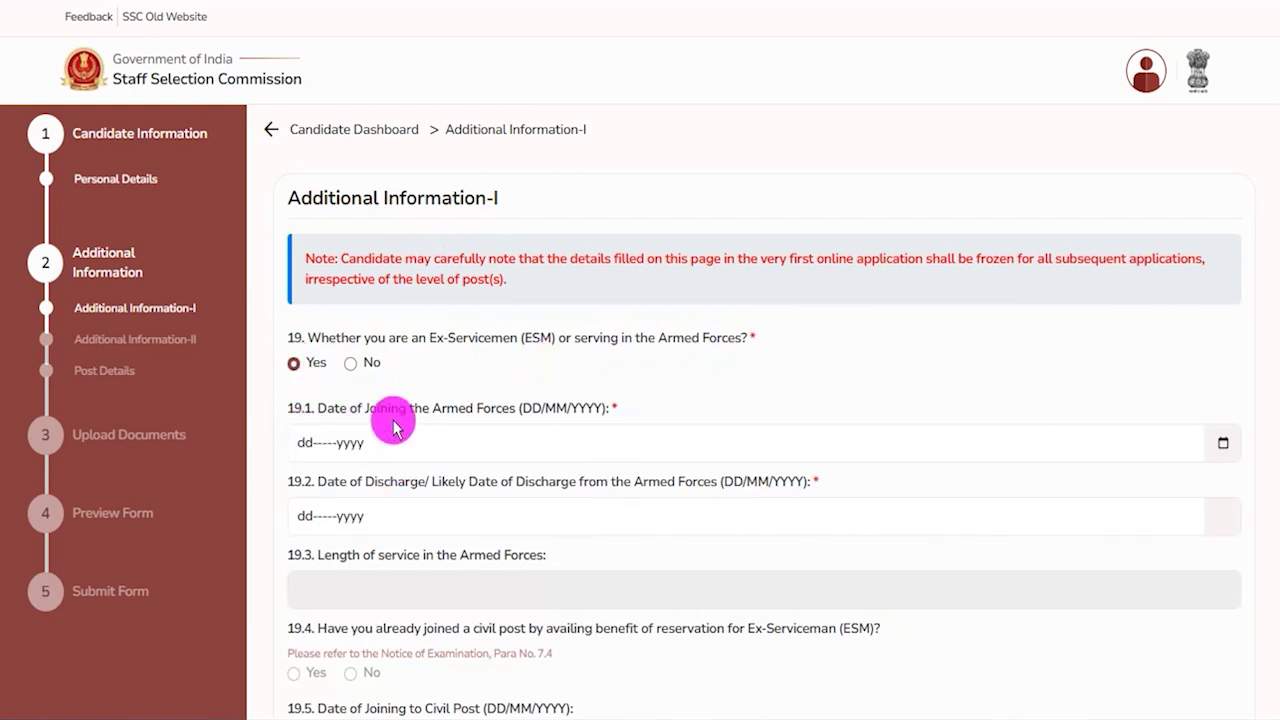
scroll(400, 420, "down", 2)
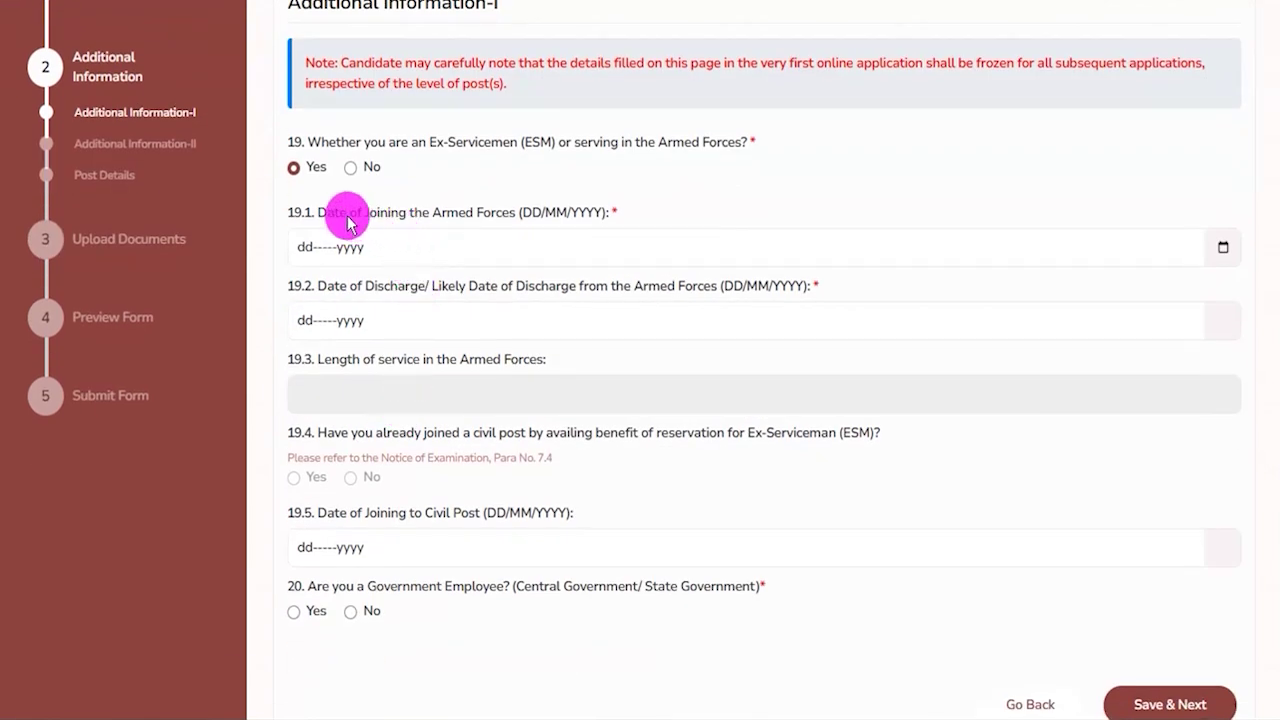
Step: Point out the Armed Forces joining and discharge date fields, and set the Ex-Servicemen (ESM) answer to No
left_click_drag(364, 219, 477, 229)
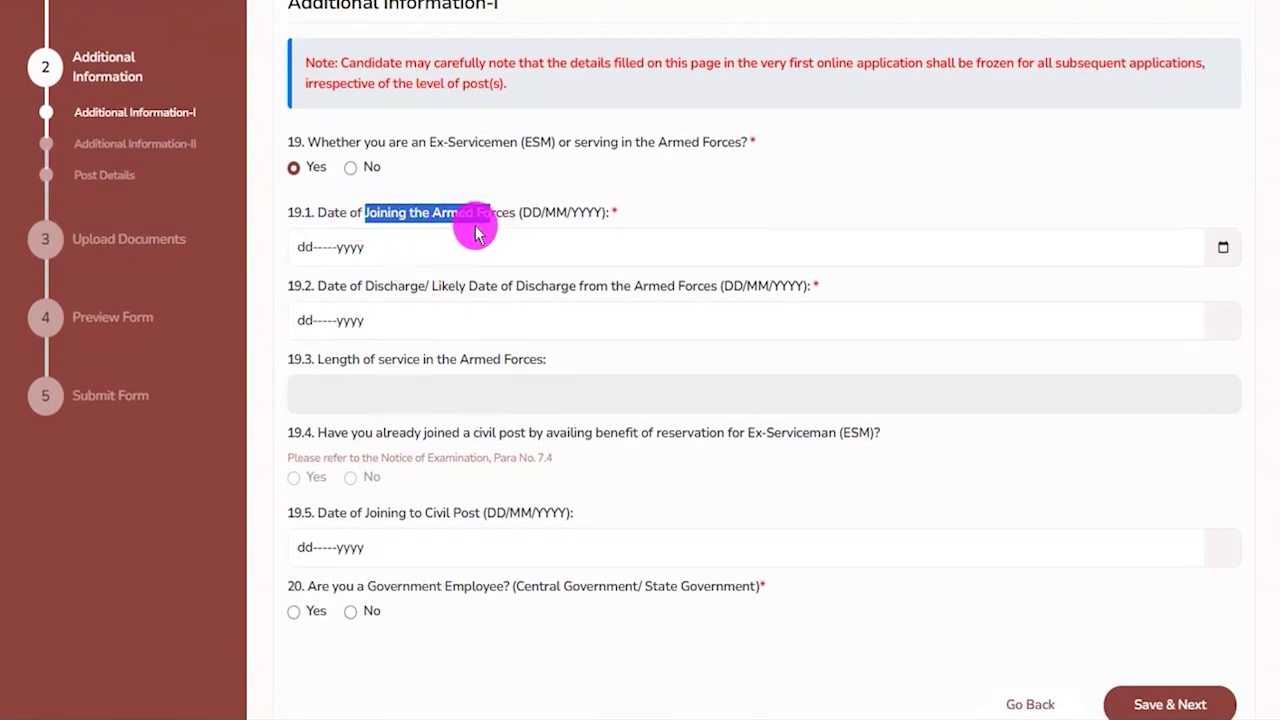
left_click(386, 252)
left_click(550, 290)
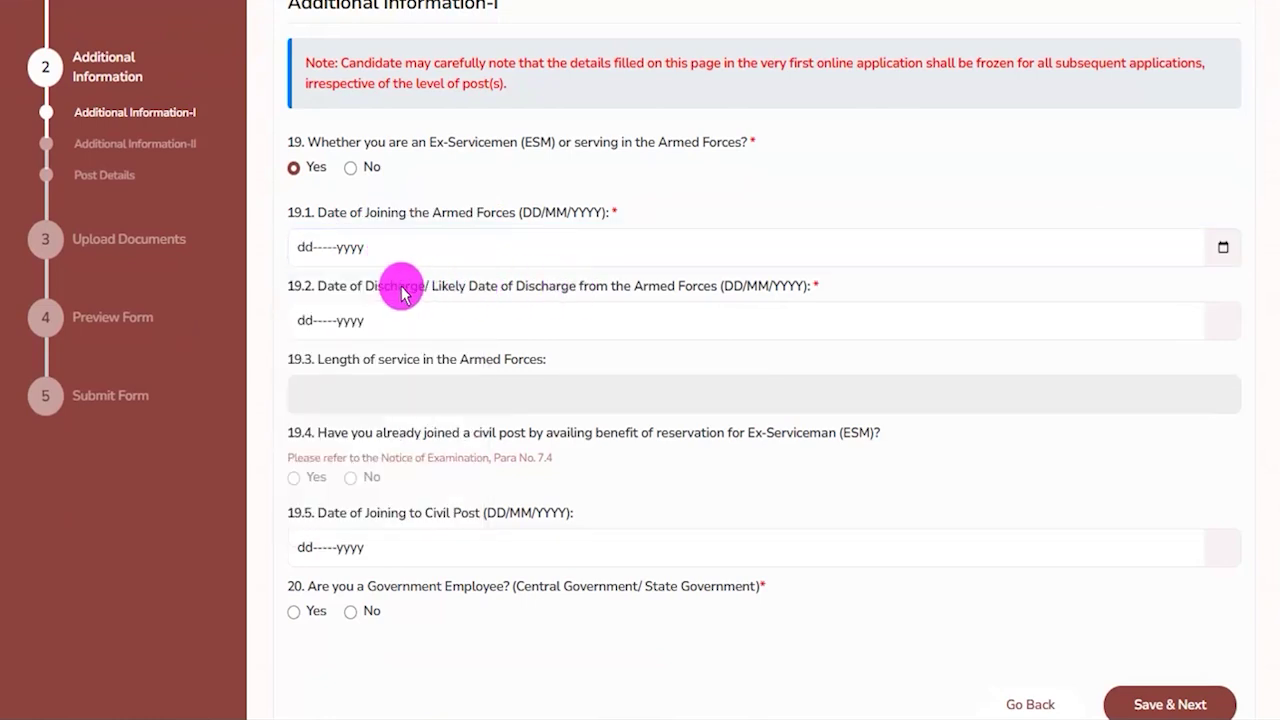
left_click_drag(349, 289, 398, 532)
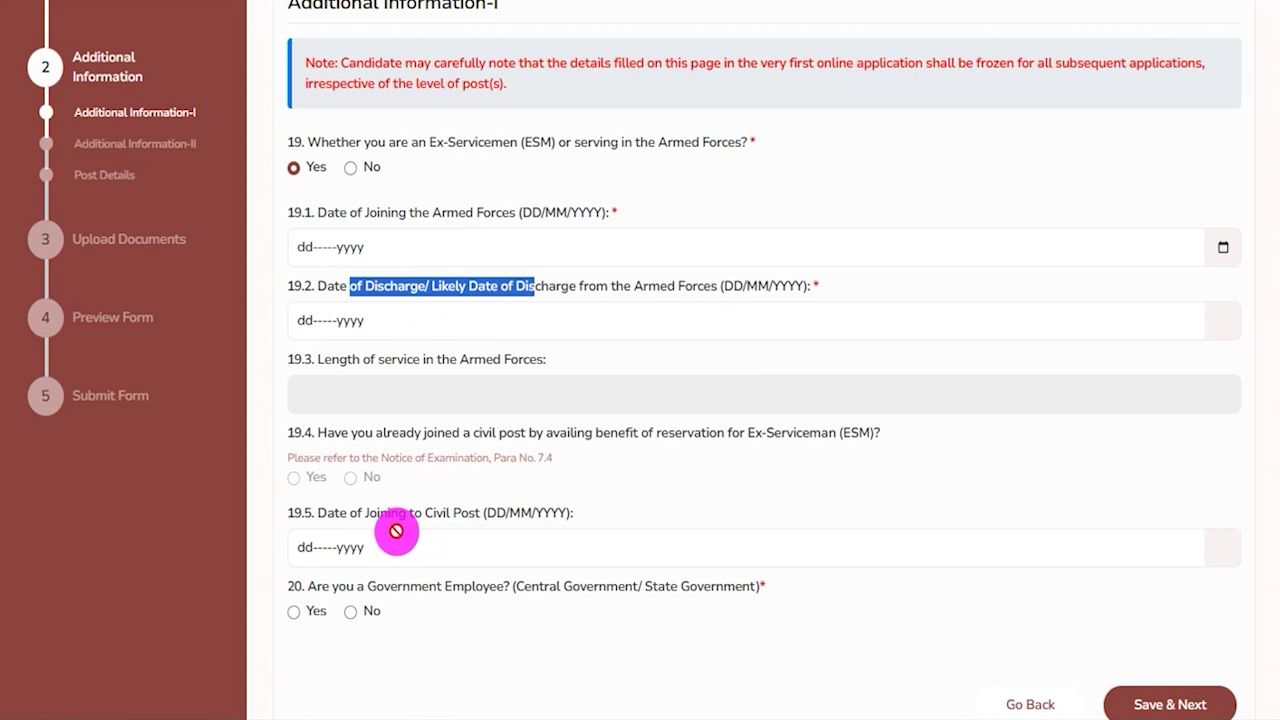
left_click_drag(395, 530, 478, 150)
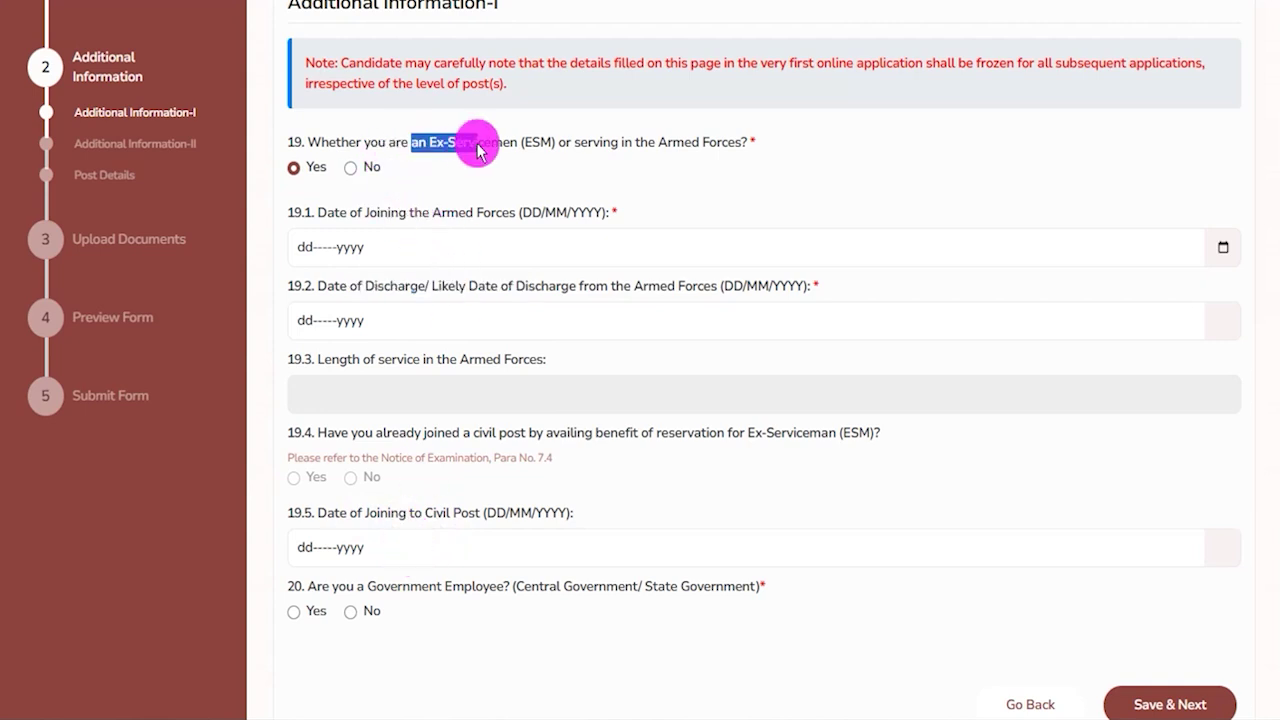
left_click(350, 168)
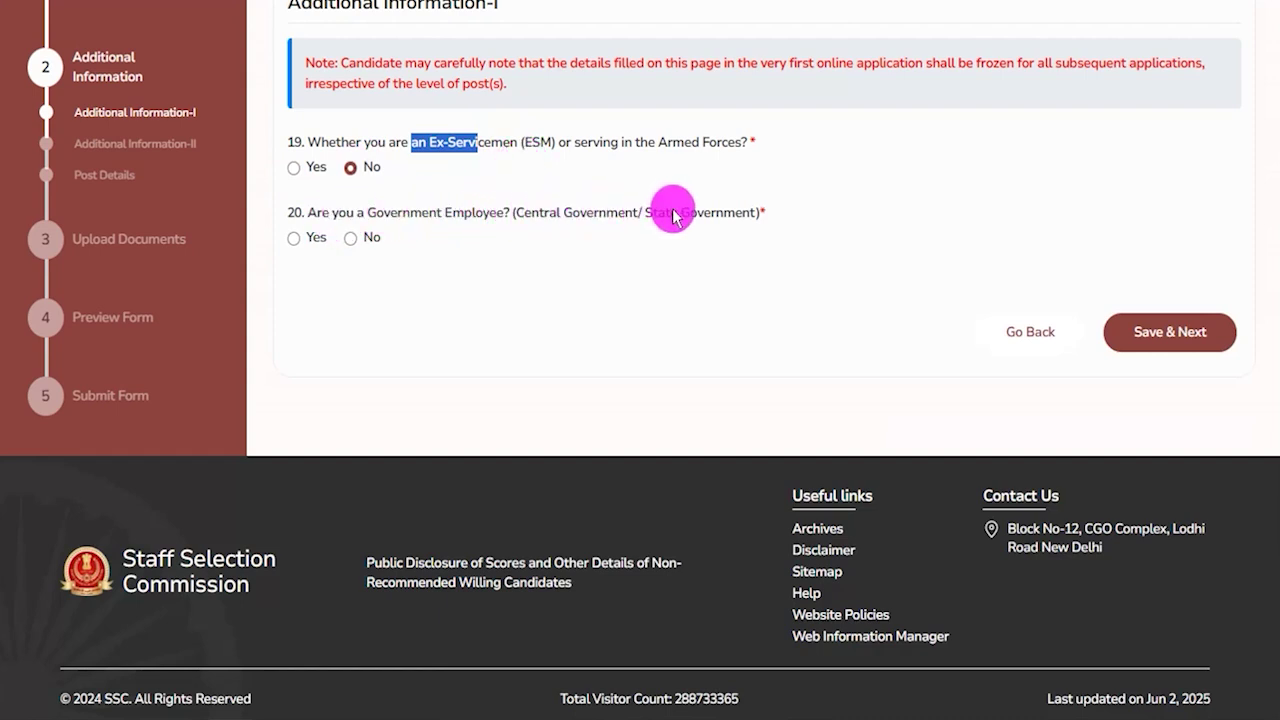
Step: Answer Yes to the Government Employee question and point out the Ministry/Department/Organisation name field
left_click(294, 238)
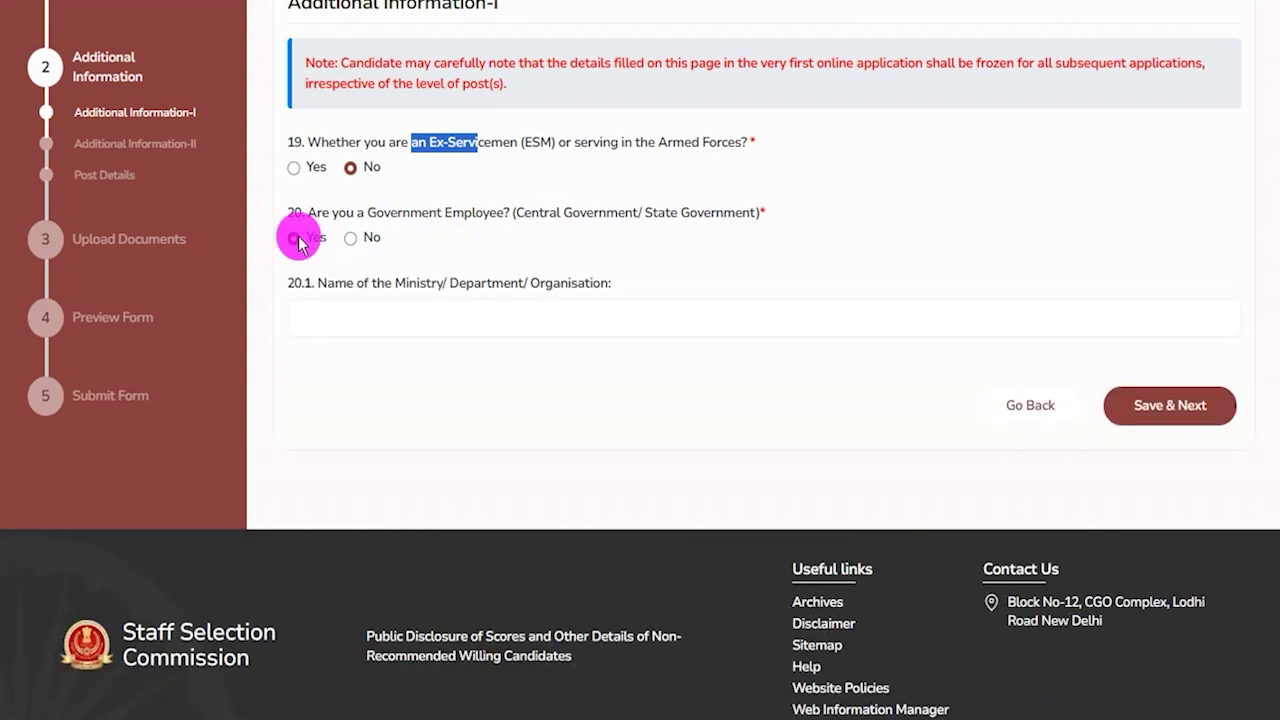
left_click_drag(334, 283, 458, 285)
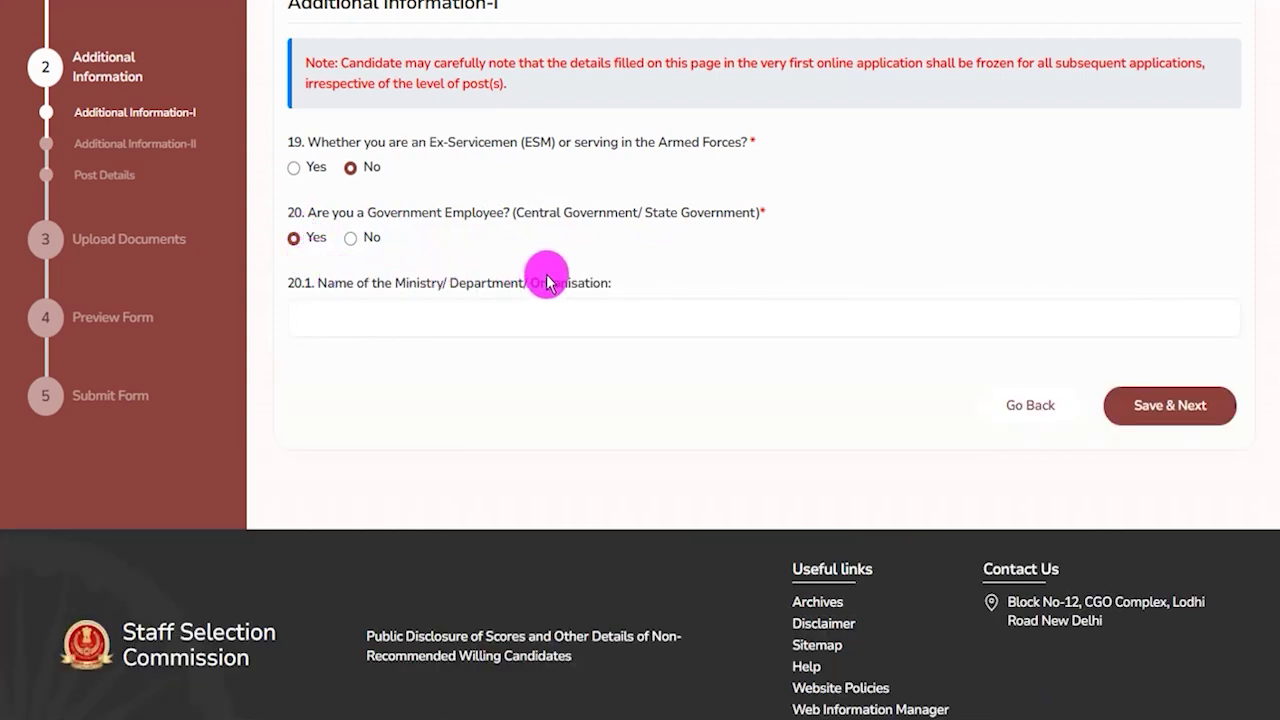
left_click(455, 317)
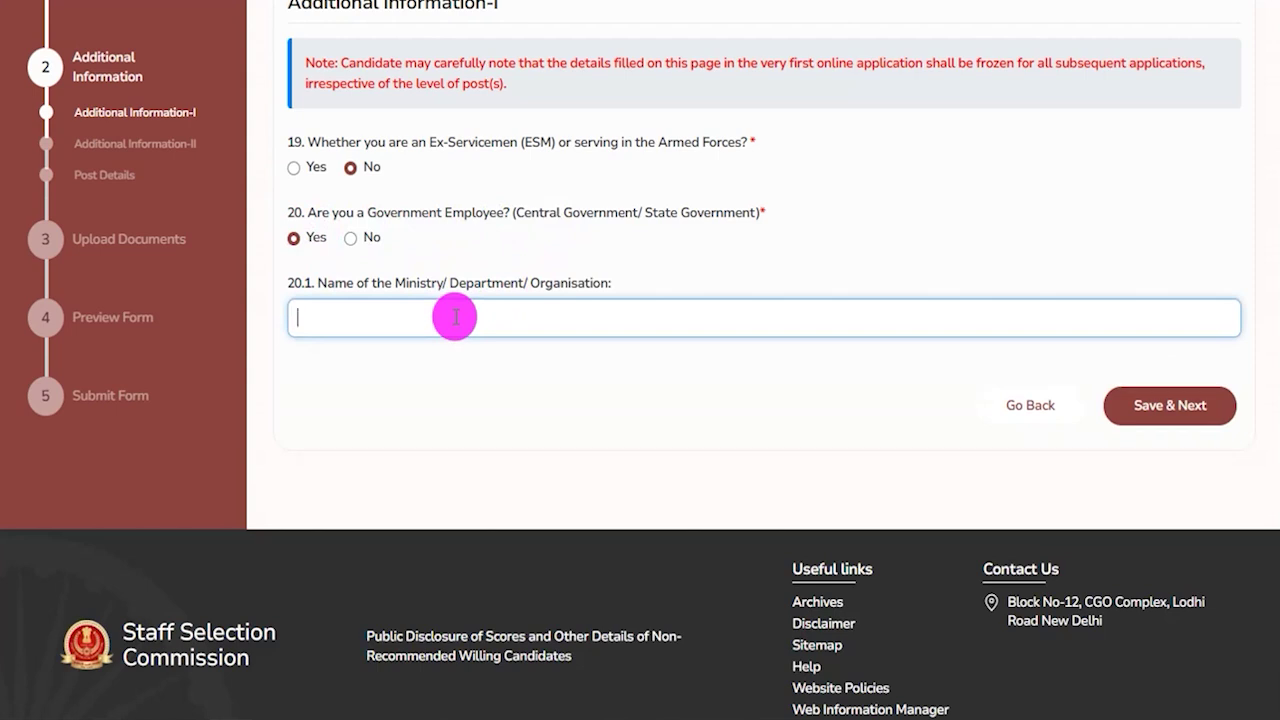
Step: Set the Government Employee answer to No and save Additional Information-I to proceed to Additional Information-II
left_click(350, 239)
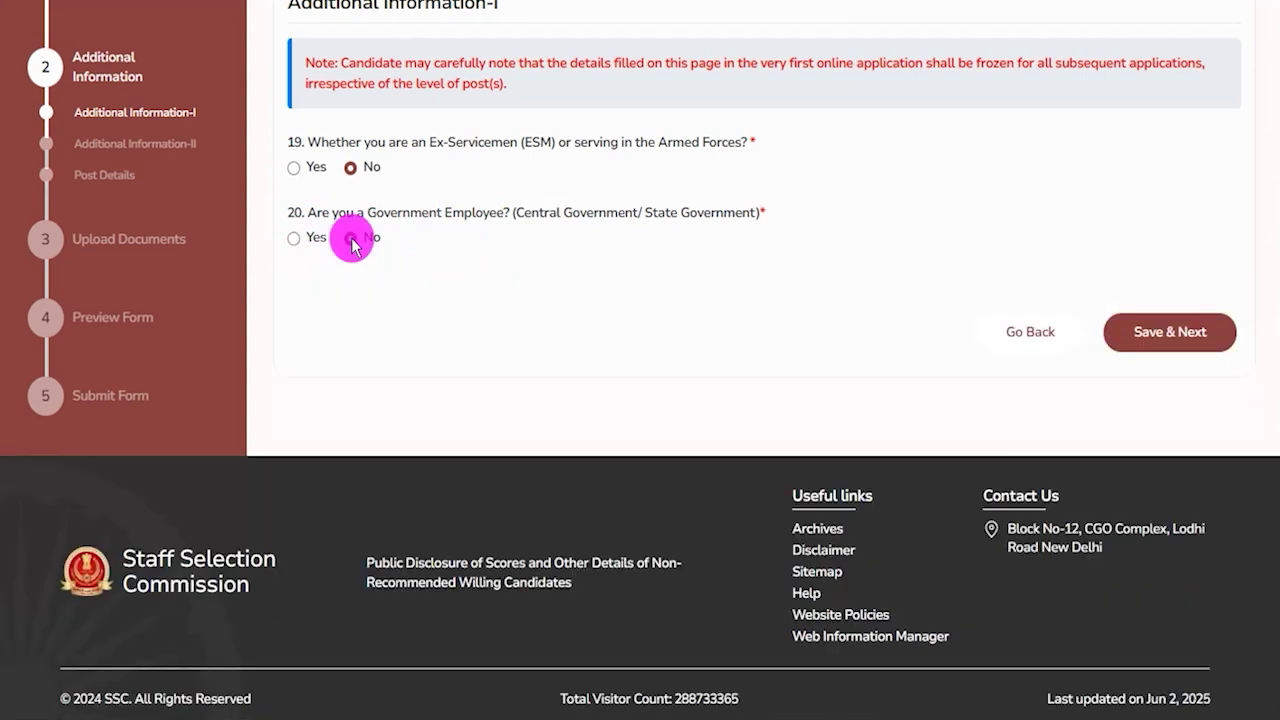
scroll(466, 374, "up", 2)
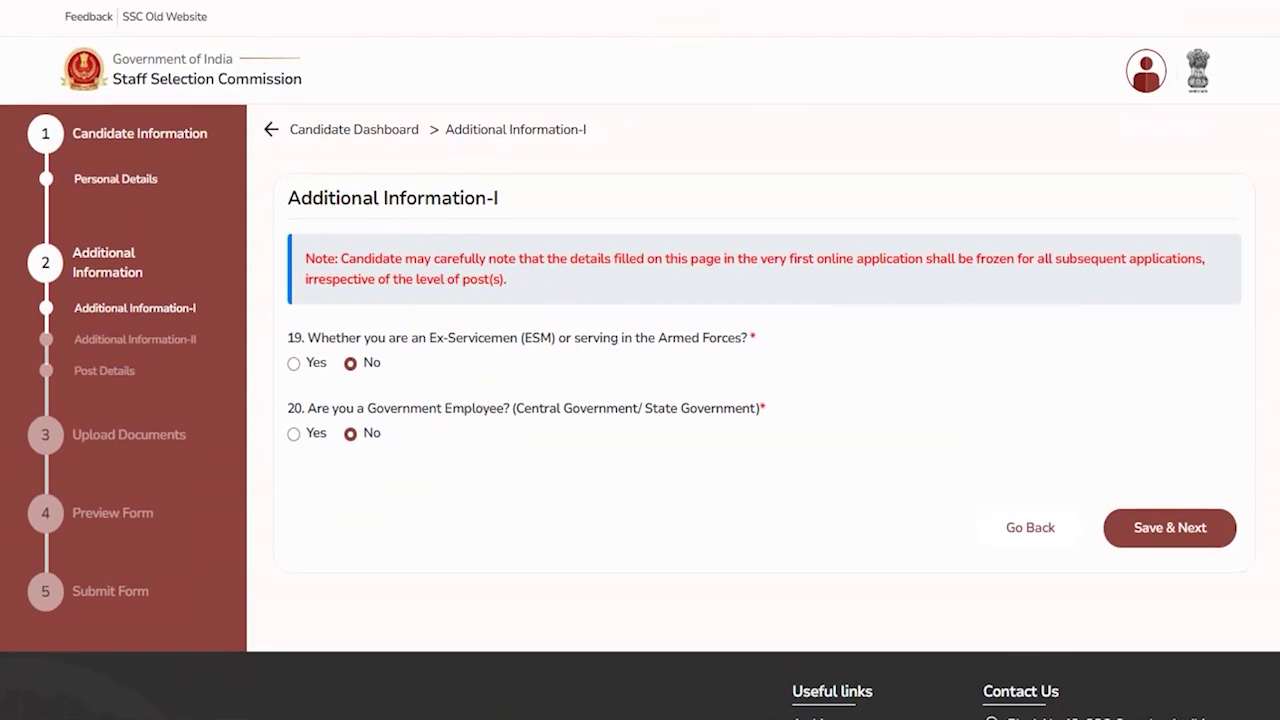
left_click_drag(1217, 329, 1180, 490)
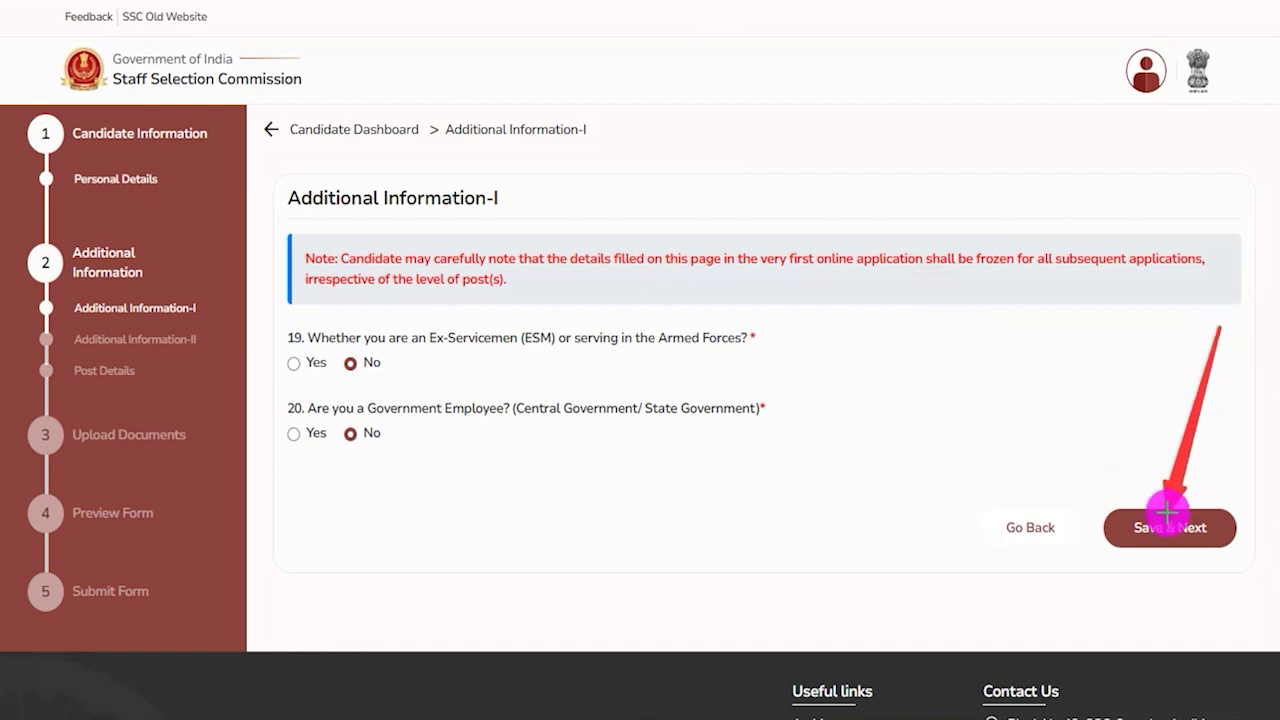
left_click(1166, 517)
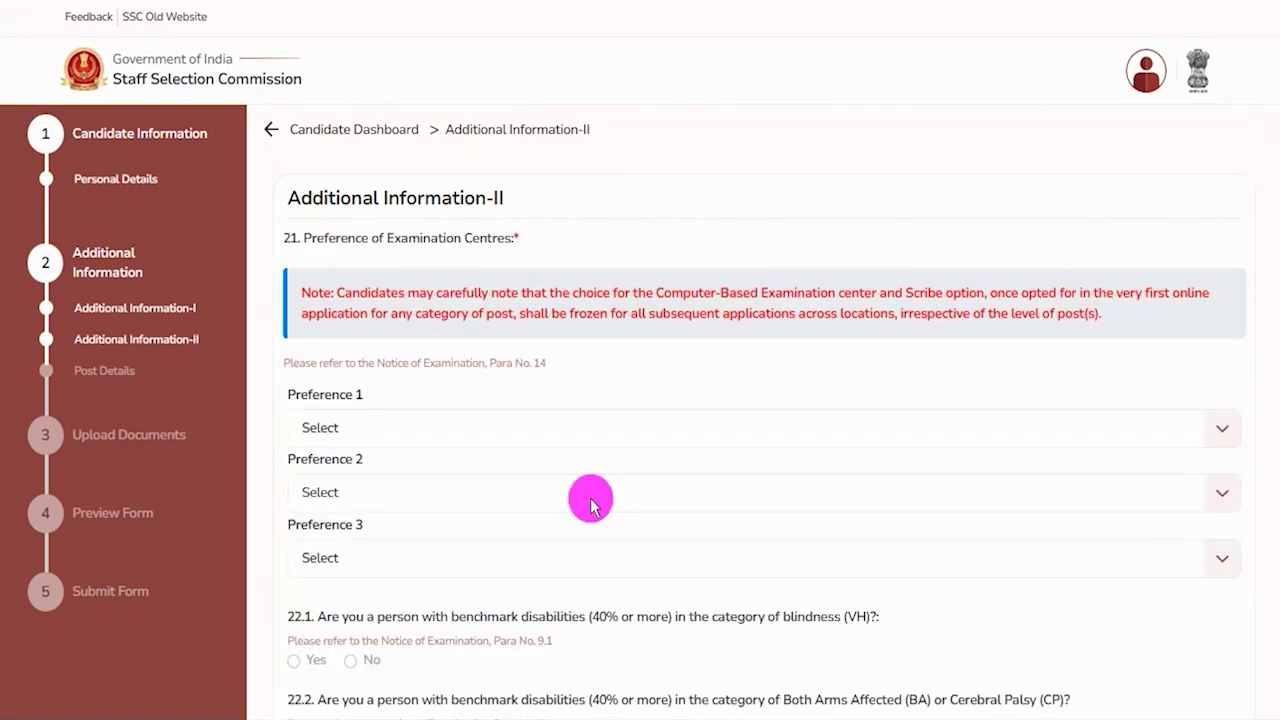
Step: Choose CR-Muzaffarpur (3205) as examination centre Preference 1
left_click(445, 430)
scroll(420, 525, "down", 5)
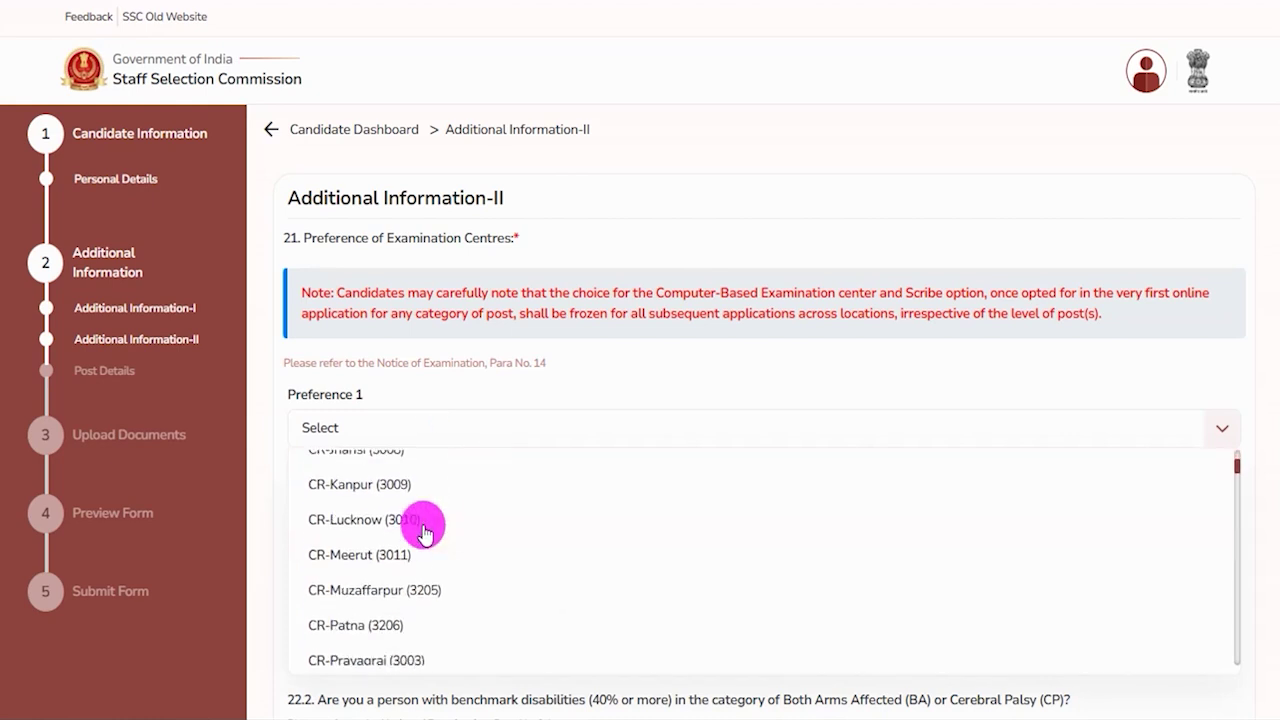
left_click(406, 500)
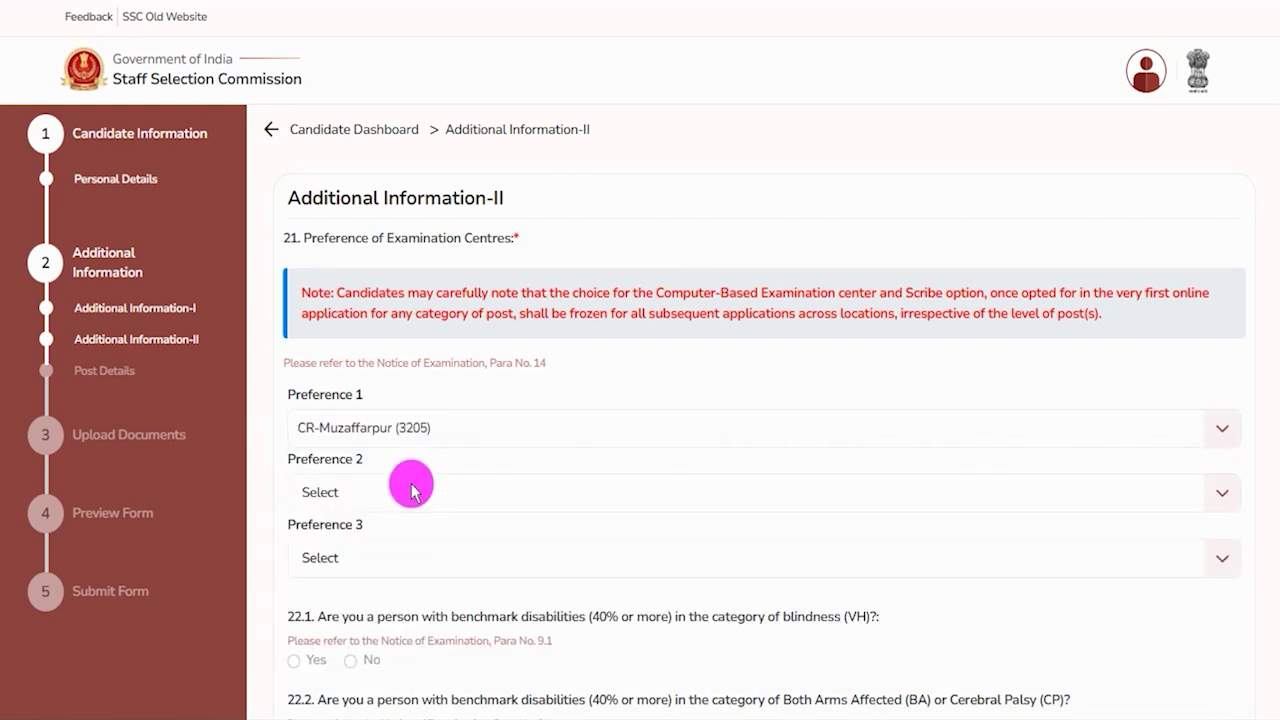
Step: Set the examination centre preferences to CR-Bareilly (3005), CR-Bhagalpur (3201) and CR-Agra (3001), in that order
left_click(409, 429)
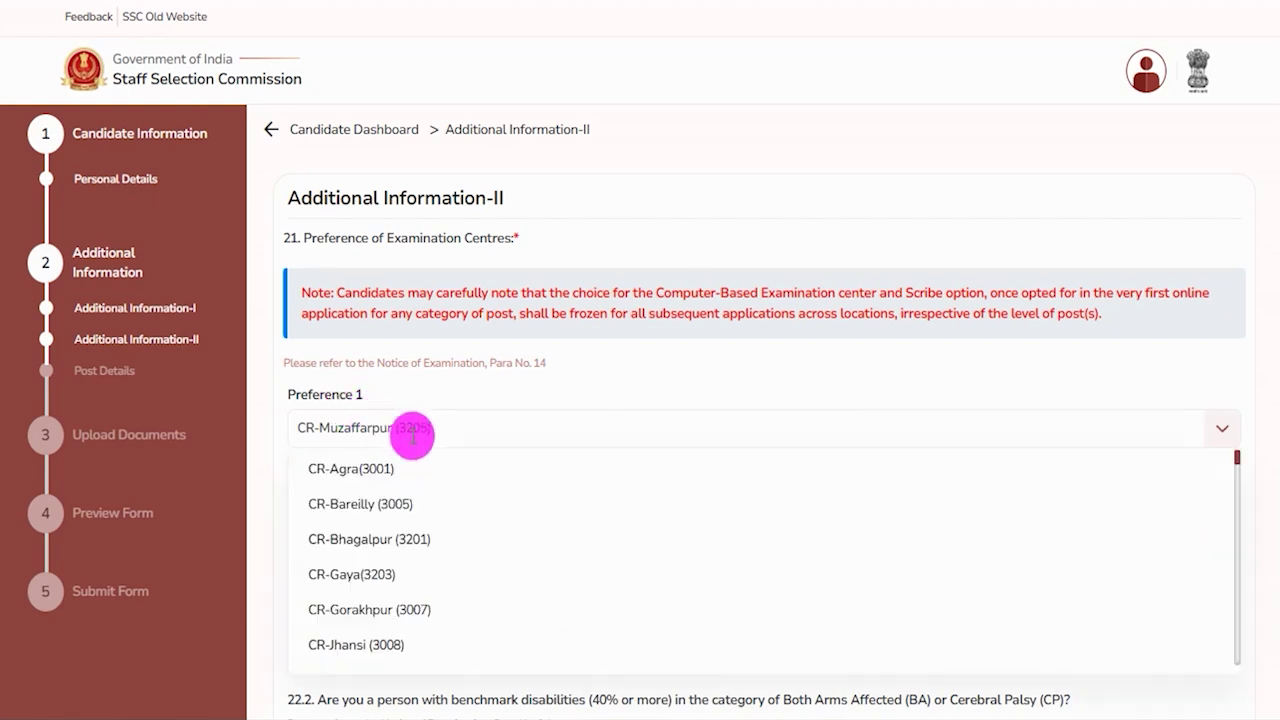
left_click(394, 510)
left_click(409, 491)
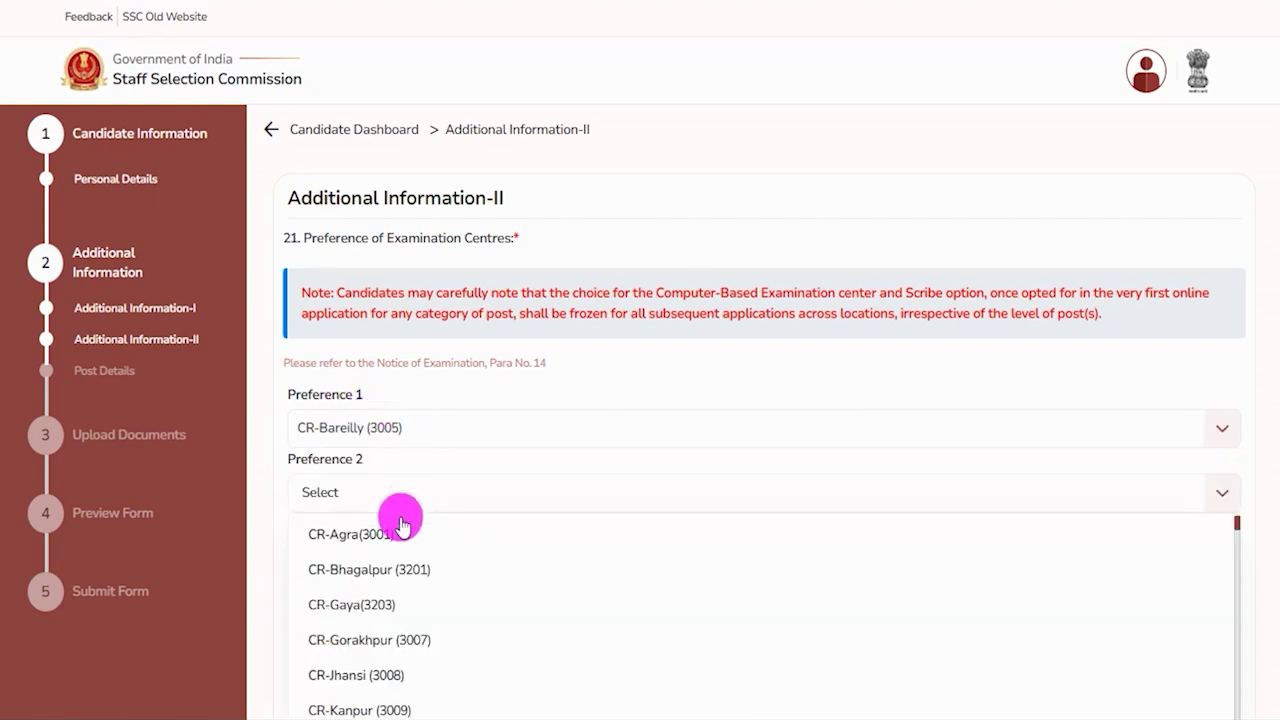
left_click(380, 569)
left_click(385, 560)
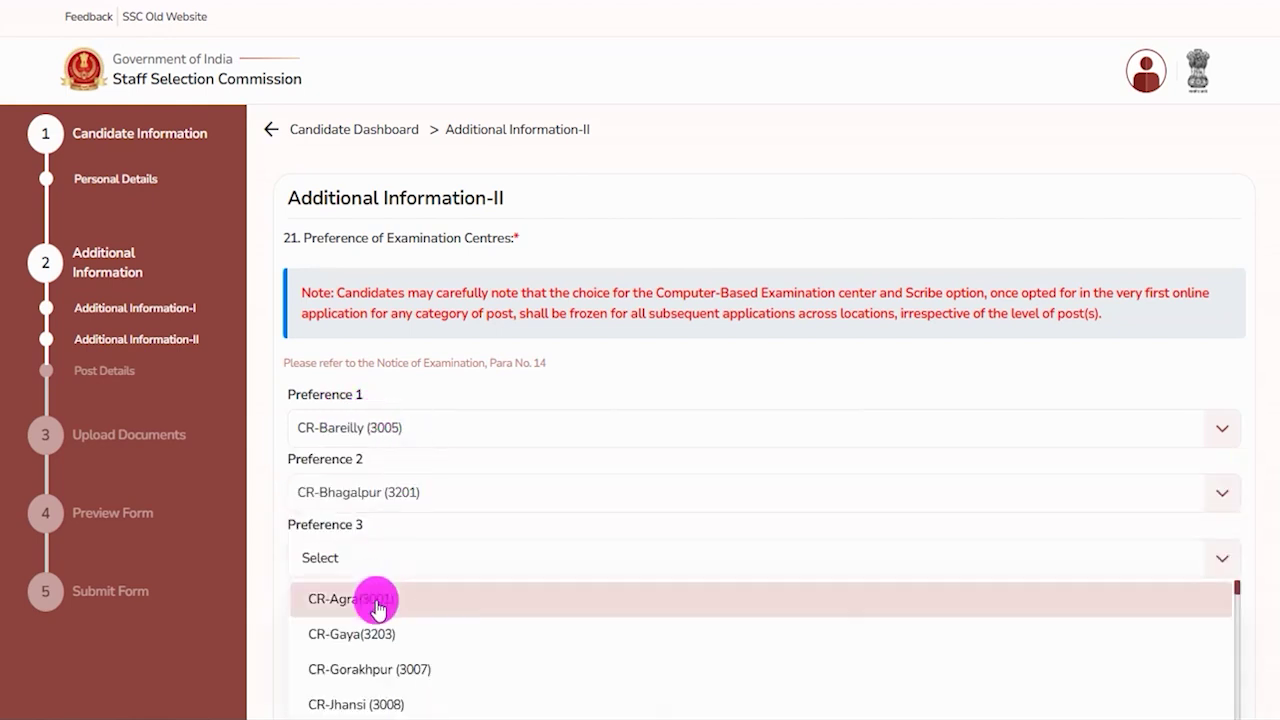
left_click(376, 608)
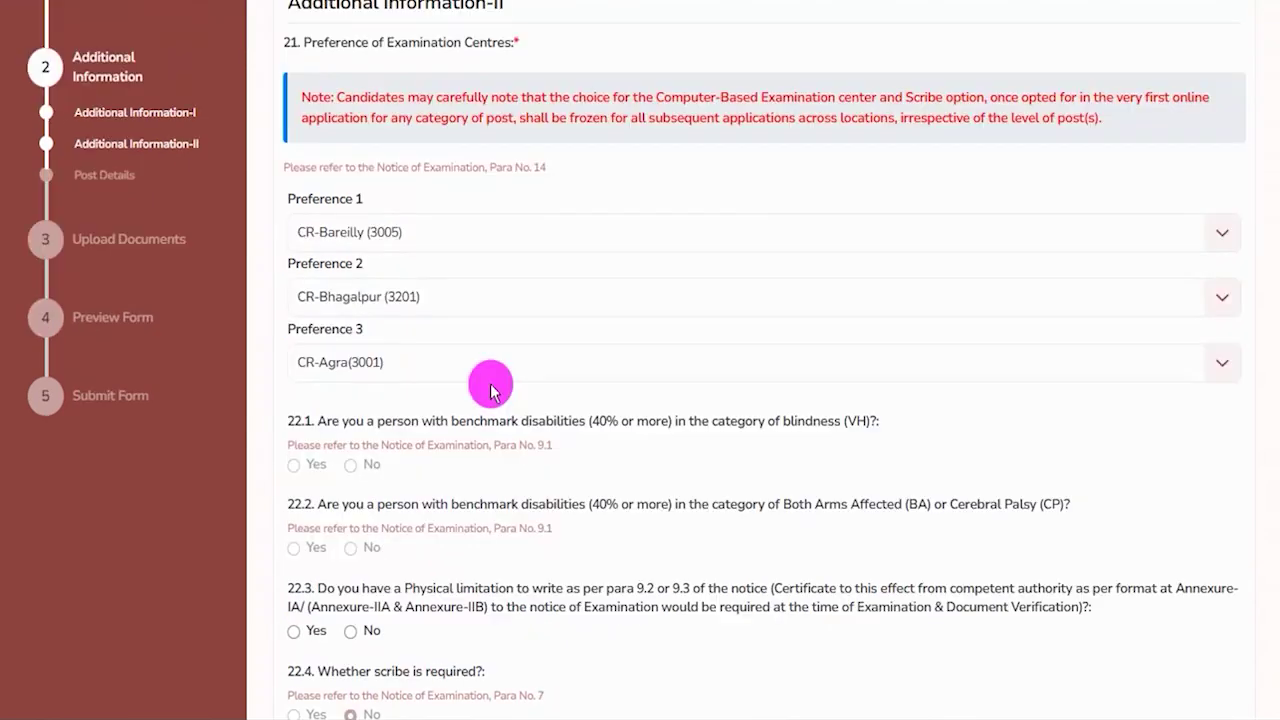
Step: Highlight questions 22.1 and 22.2 on benchmark disabilities and point out the answer options of 22.2
left_click_drag(390, 422, 711, 425)
scroll(669, 420, "down", 1)
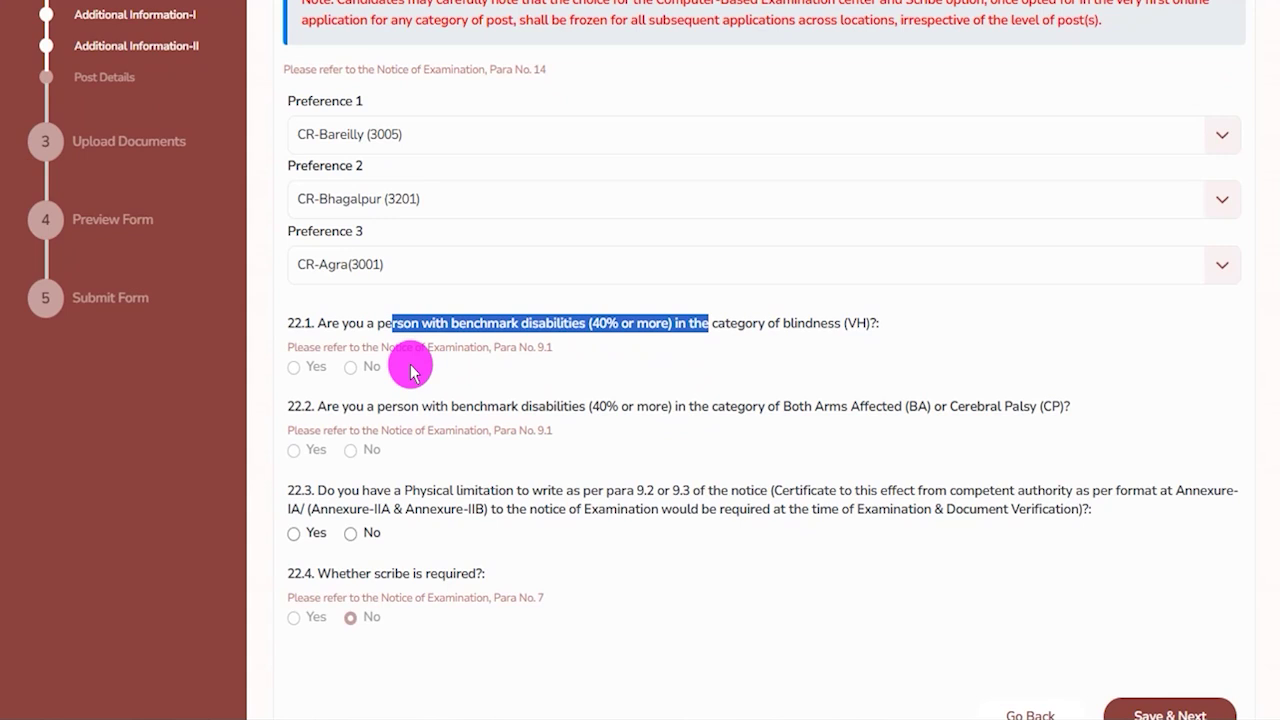
left_click_drag(340, 408, 445, 420)
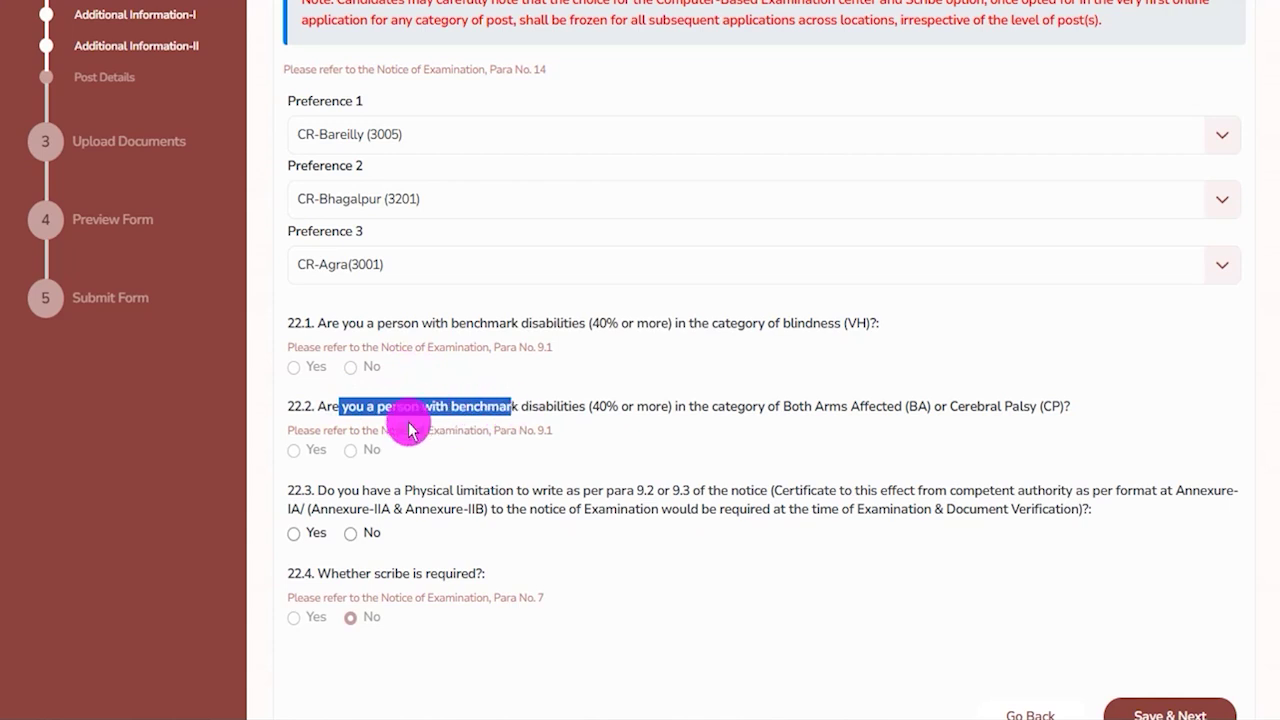
left_click_drag(300, 449, 352, 457)
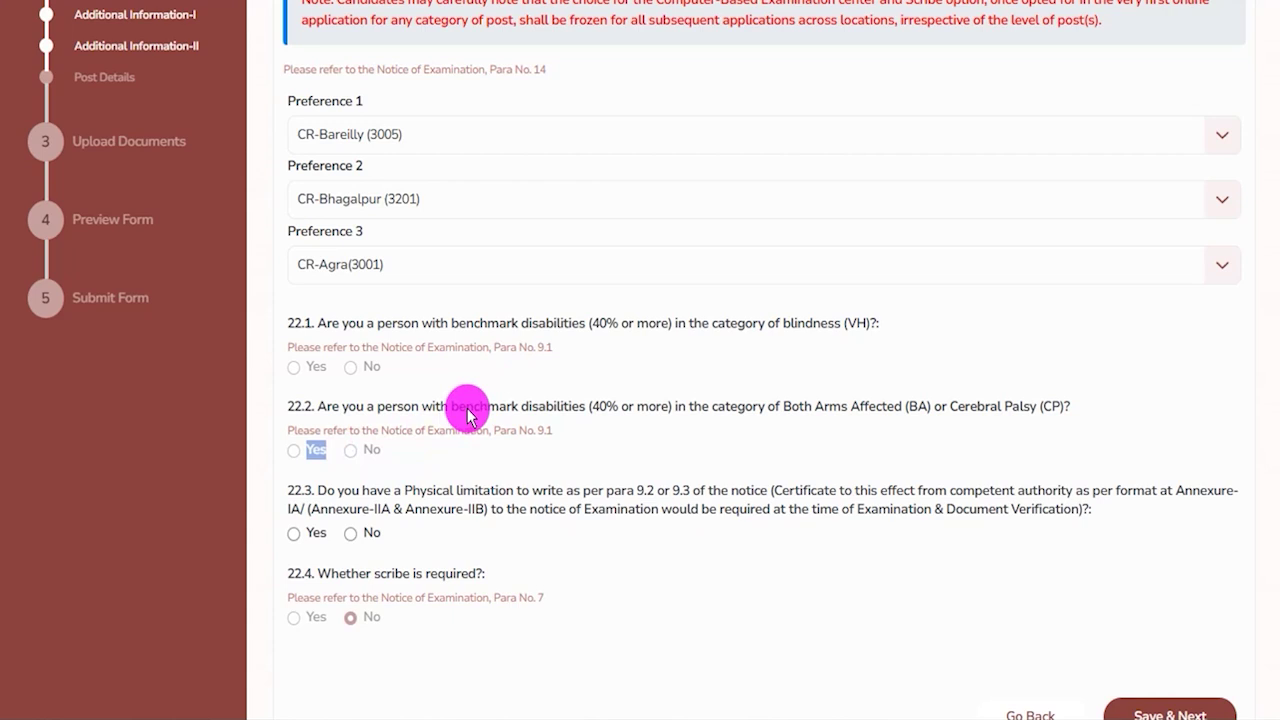
Step: Highlight question 22.3 on physical limitation to write, answer it Yes and point out the requisite certificate upload
scroll(370, 398, "down", 1)
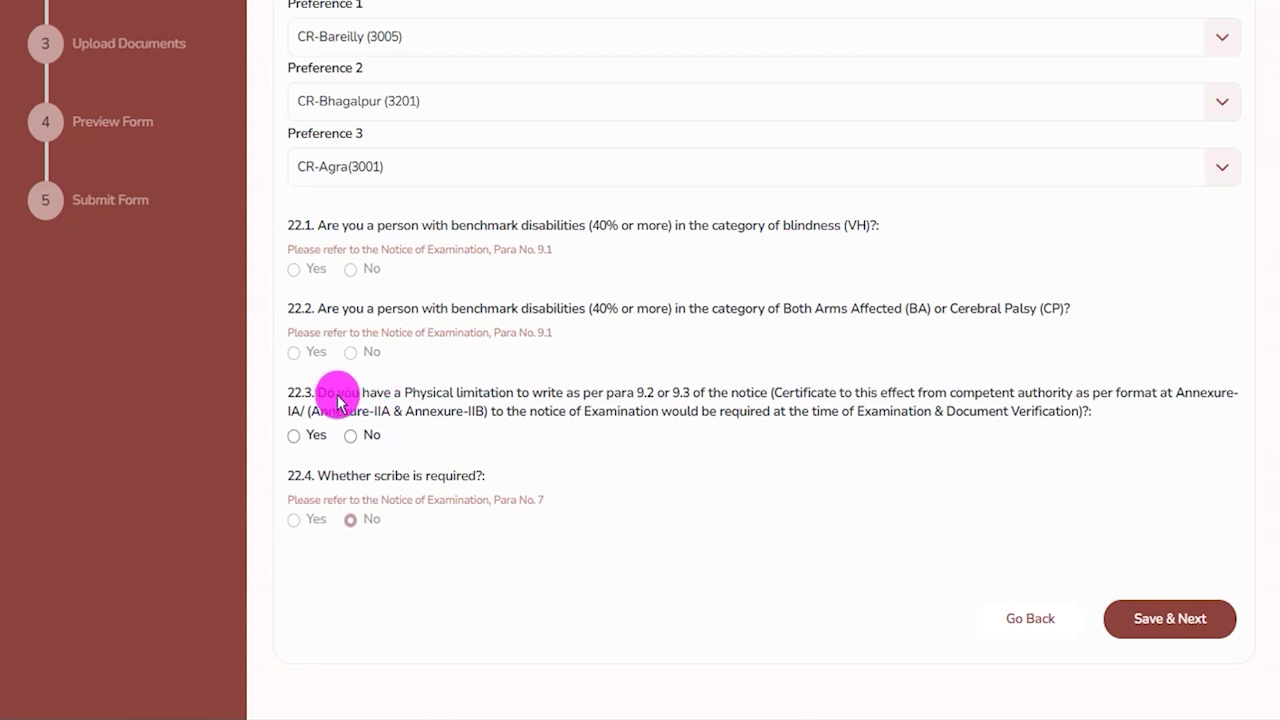
left_click_drag(326, 394, 672, 400)
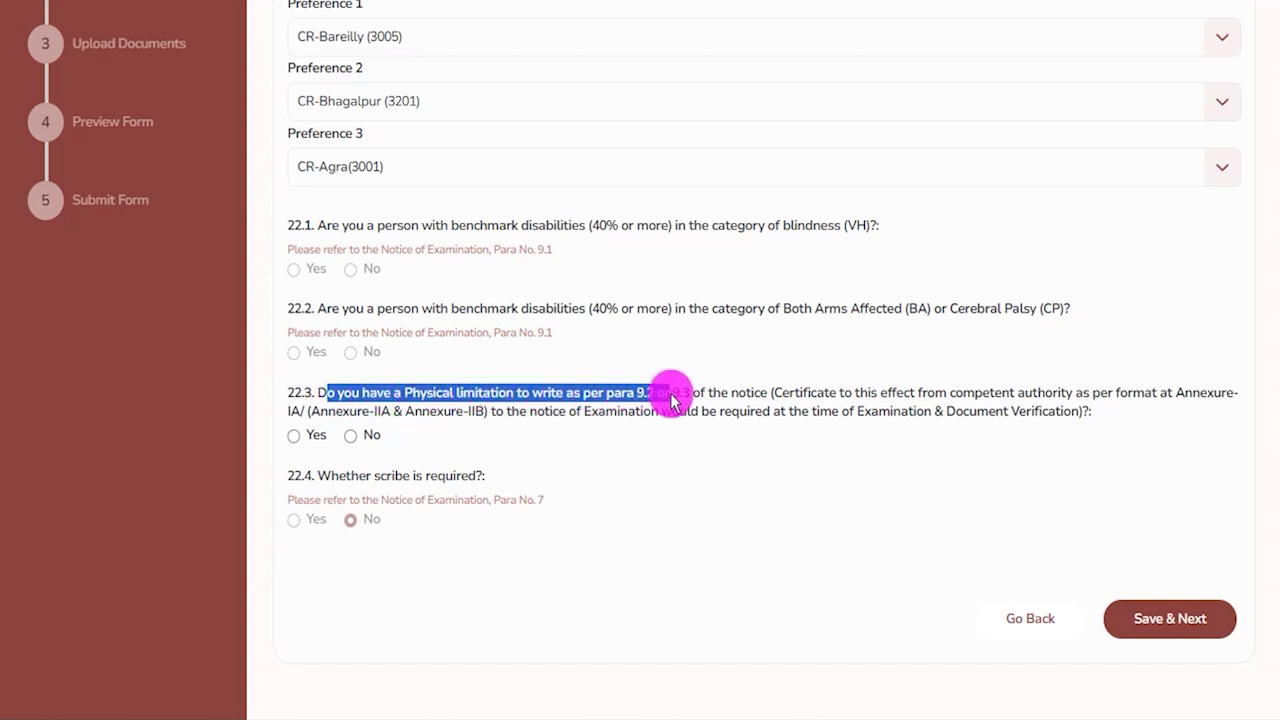
left_click_drag(676, 400, 738, 396)
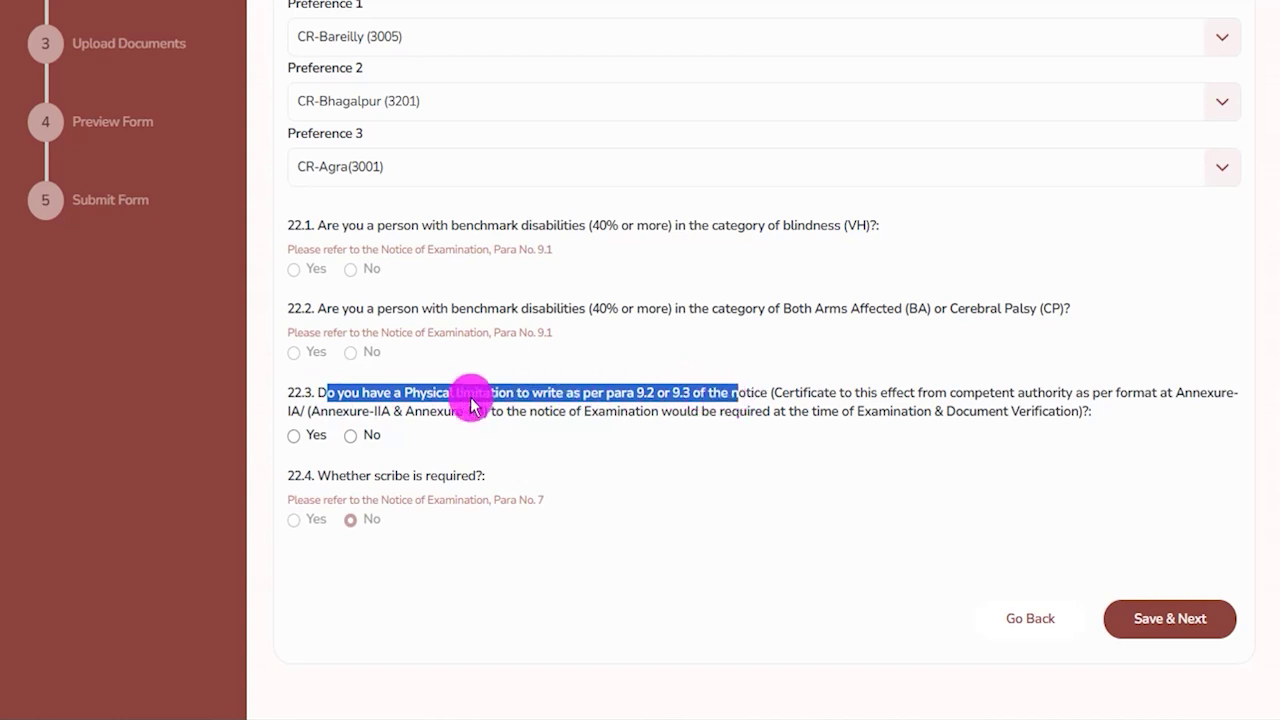
left_click(295, 436)
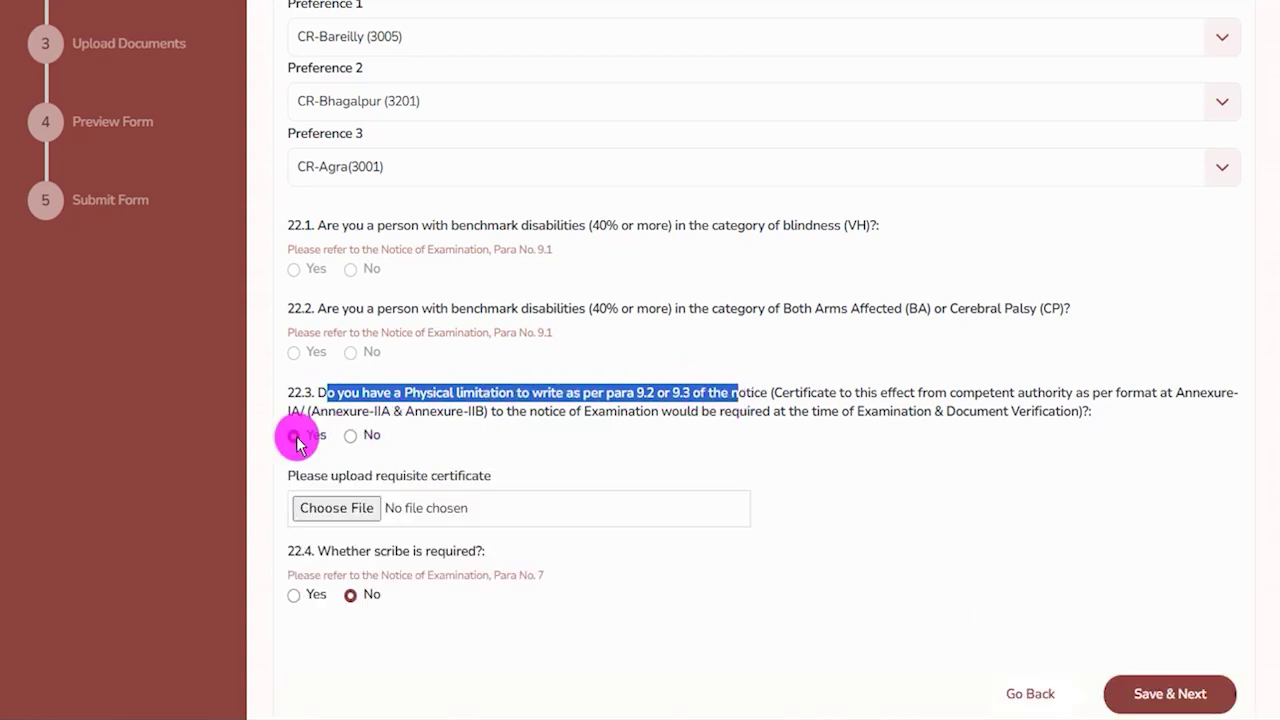
left_click_drag(388, 476, 460, 483)
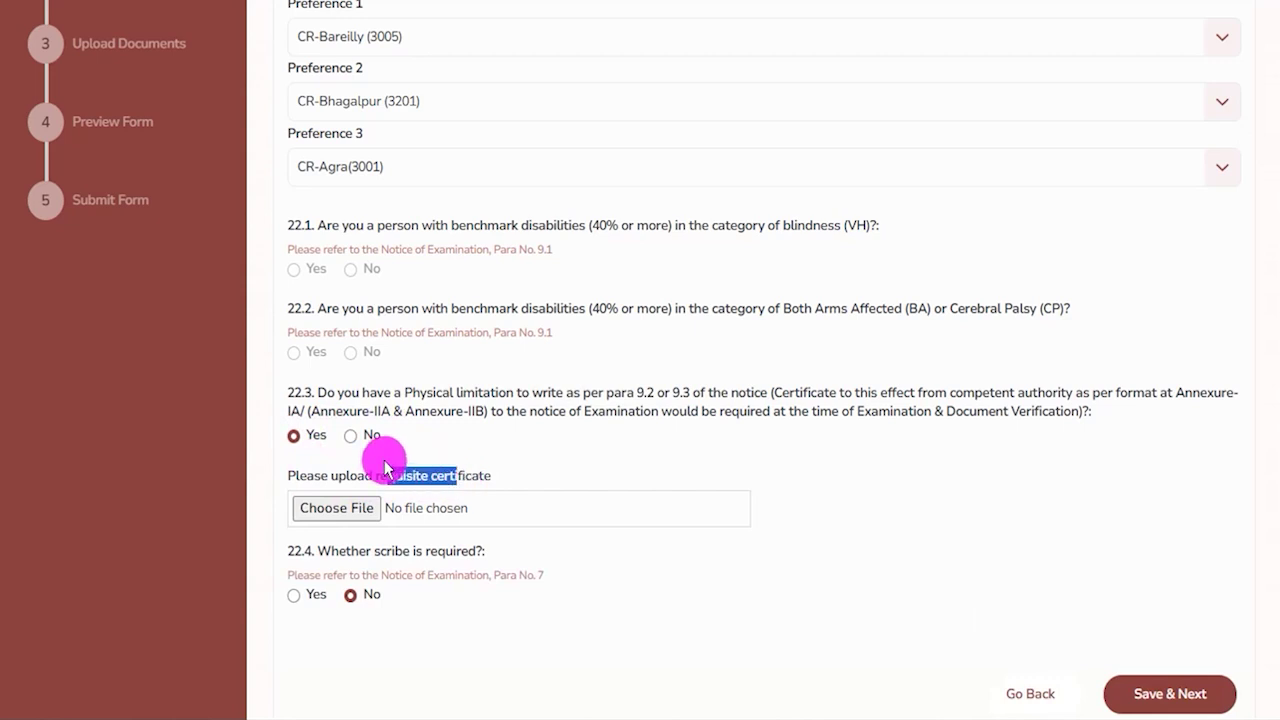
Step: Set the physical limitation answer in 22.3 to No and save Additional Information-II after highlighting the scribe question
left_click(350, 435)
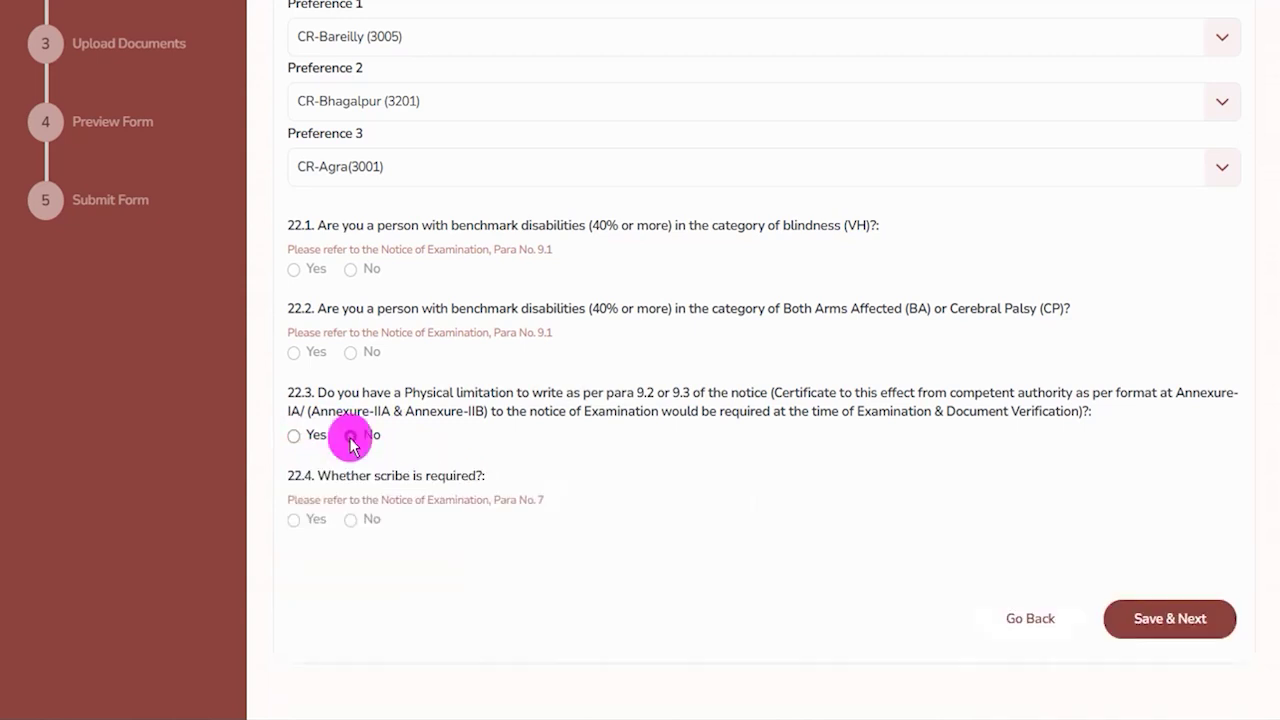
left_click_drag(340, 476, 440, 480)
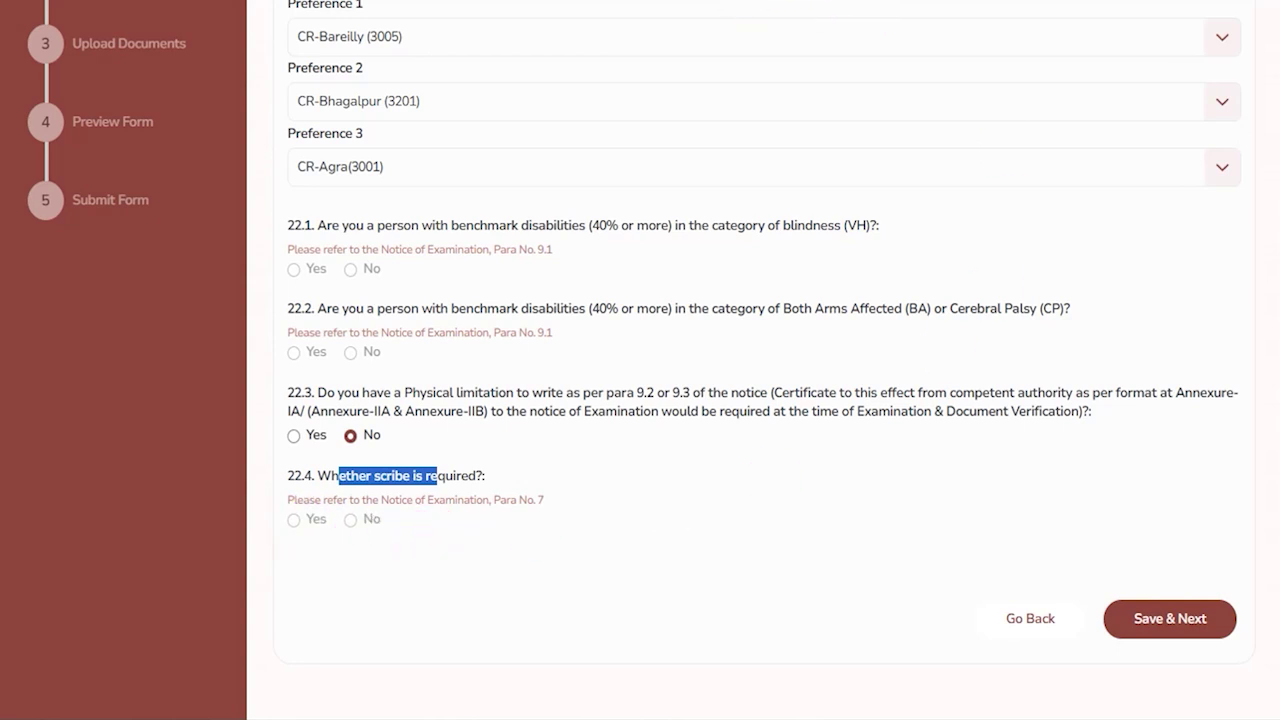
left_click_drag(1062, 553, 1217, 616)
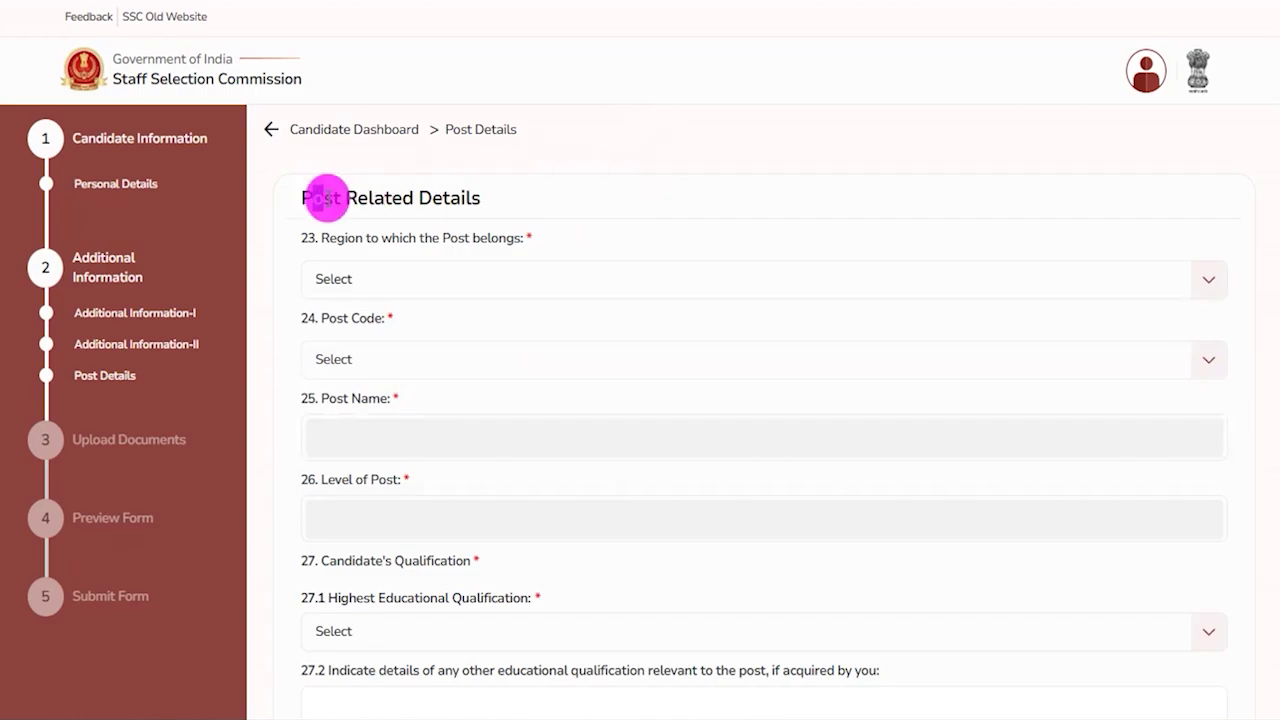
Step: Under Post Related Details, set the region to Central Region (CR) and the post code to CR10125
left_click_drag(312, 197, 420, 196)
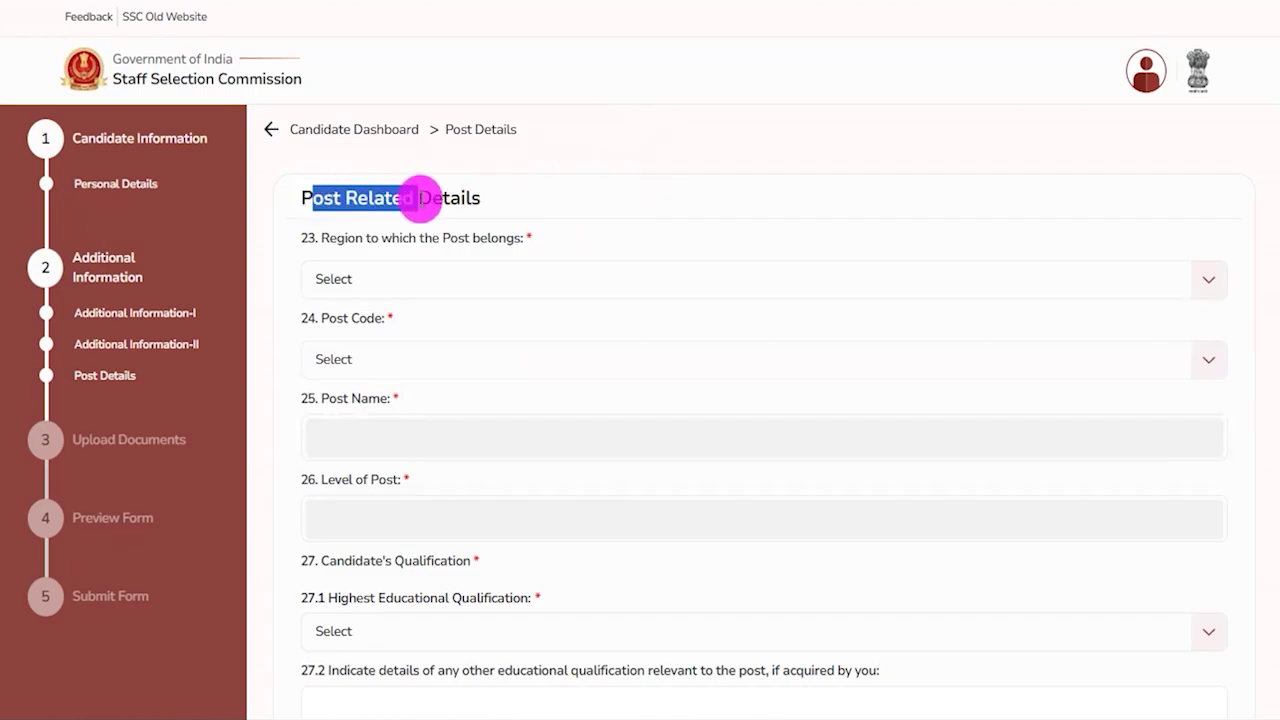
left_click(449, 280)
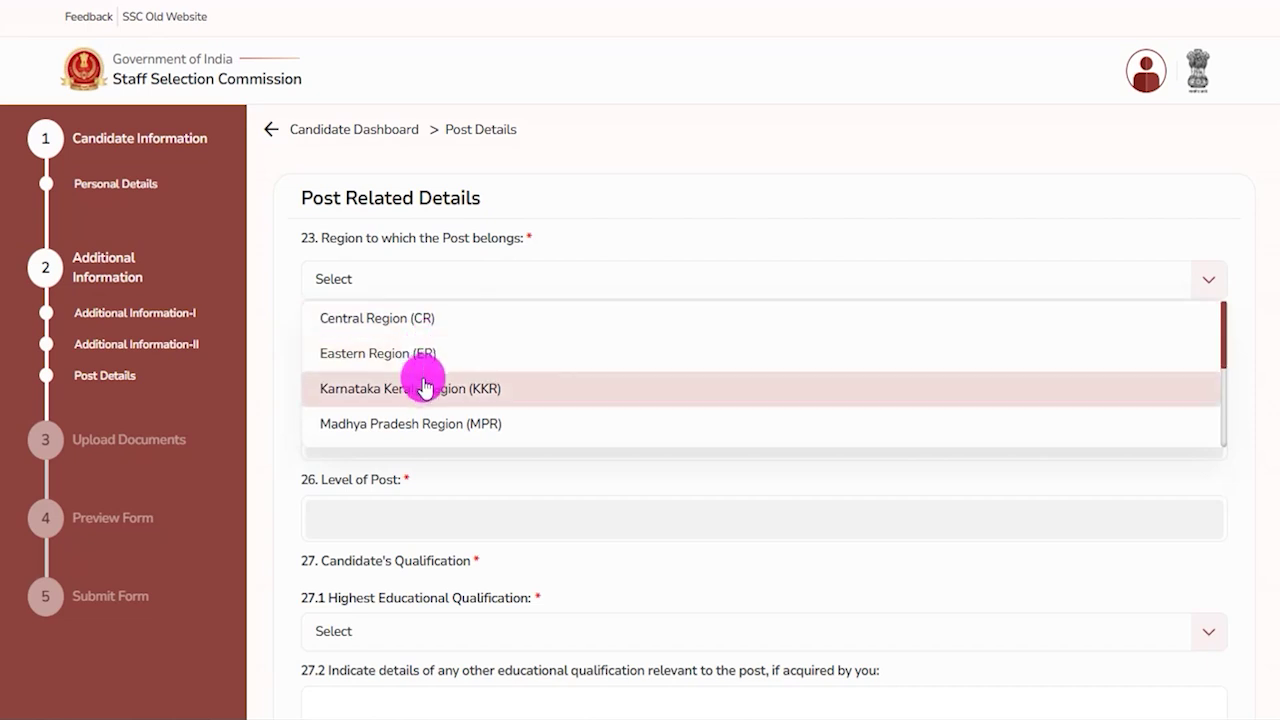
left_click(424, 320)
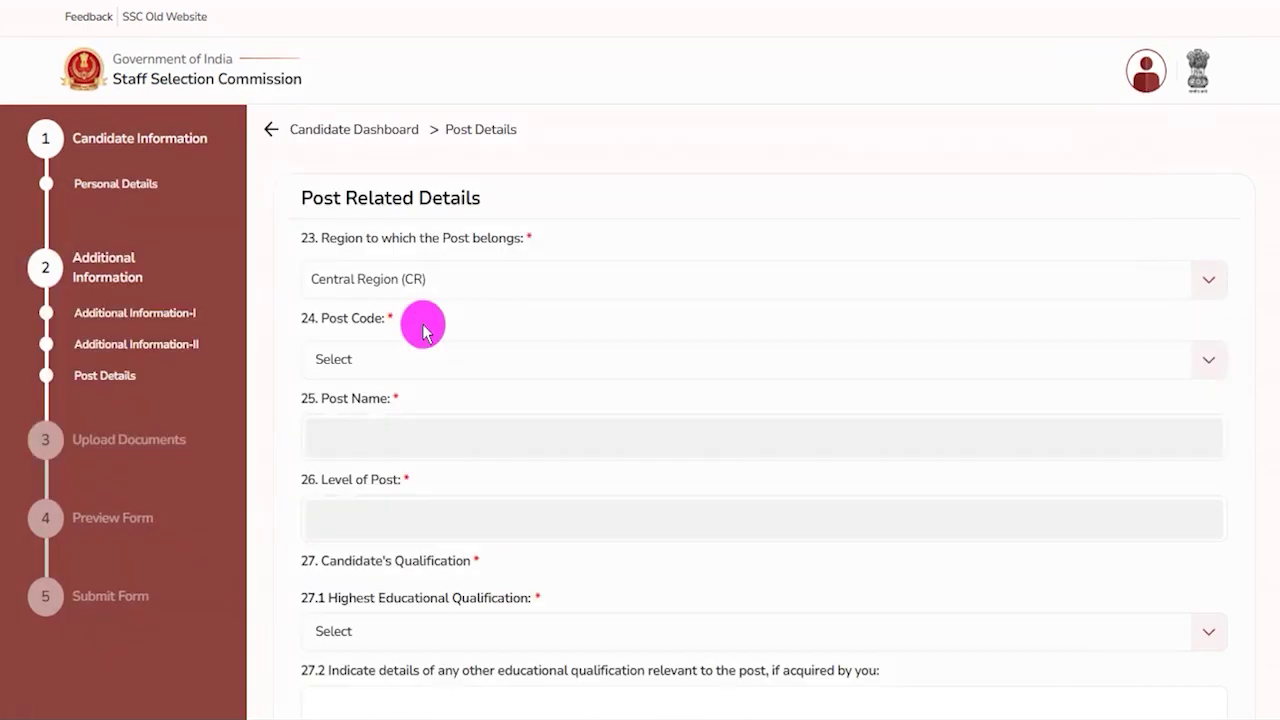
left_click(384, 358)
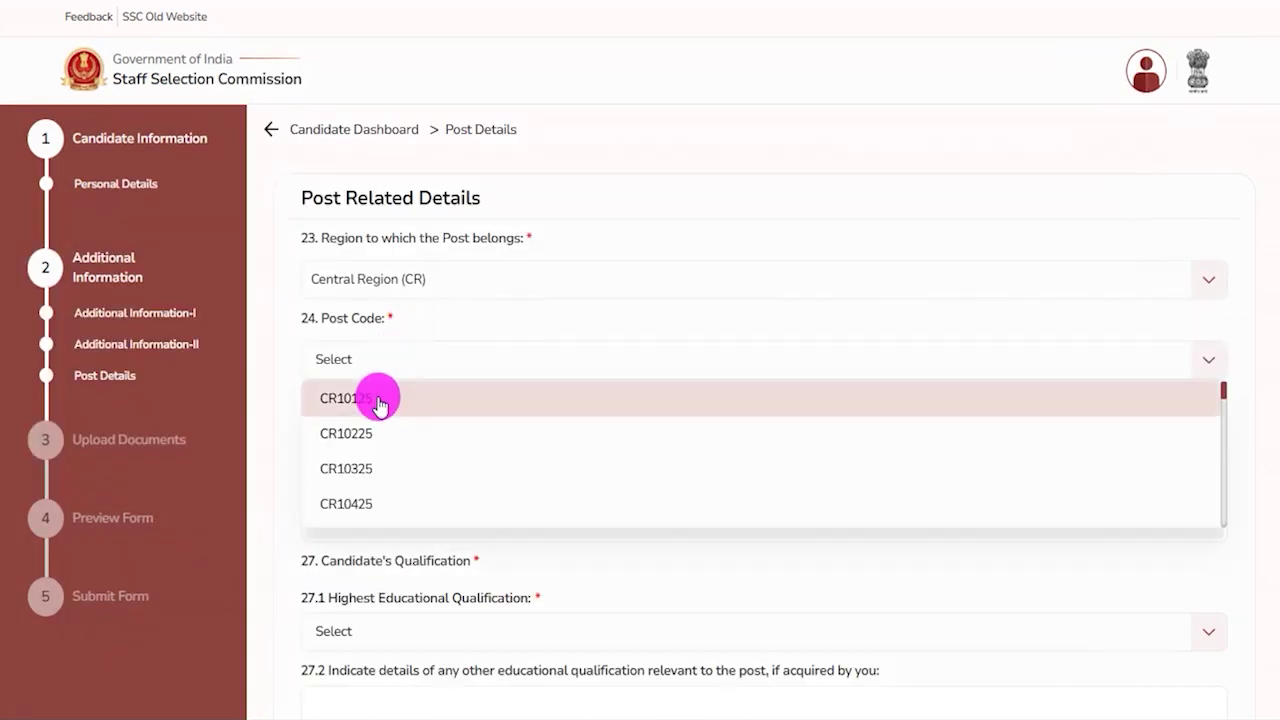
left_click(380, 400)
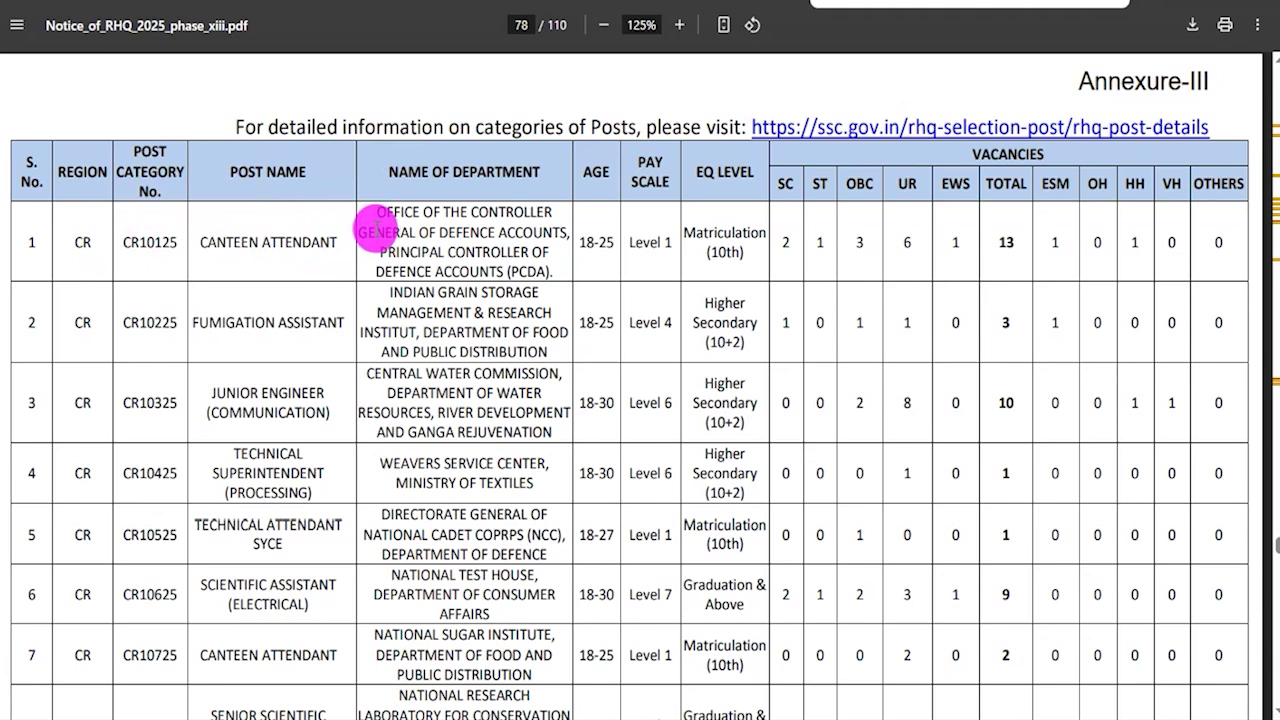
Step: In the notice PDF, highlight the Annexure-III title and the Region, Post Category No., Post Name and Name of Department headings
left_click_drag(1080, 82, 1177, 82)
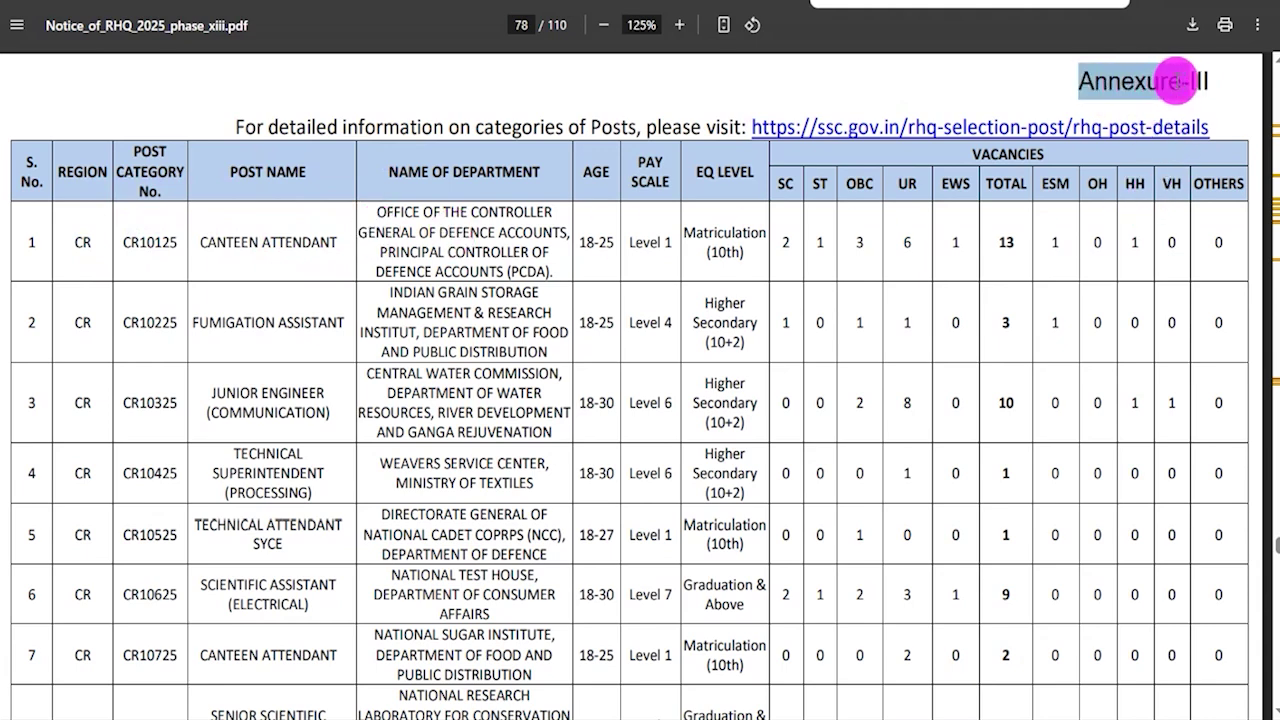
double_click(65, 170)
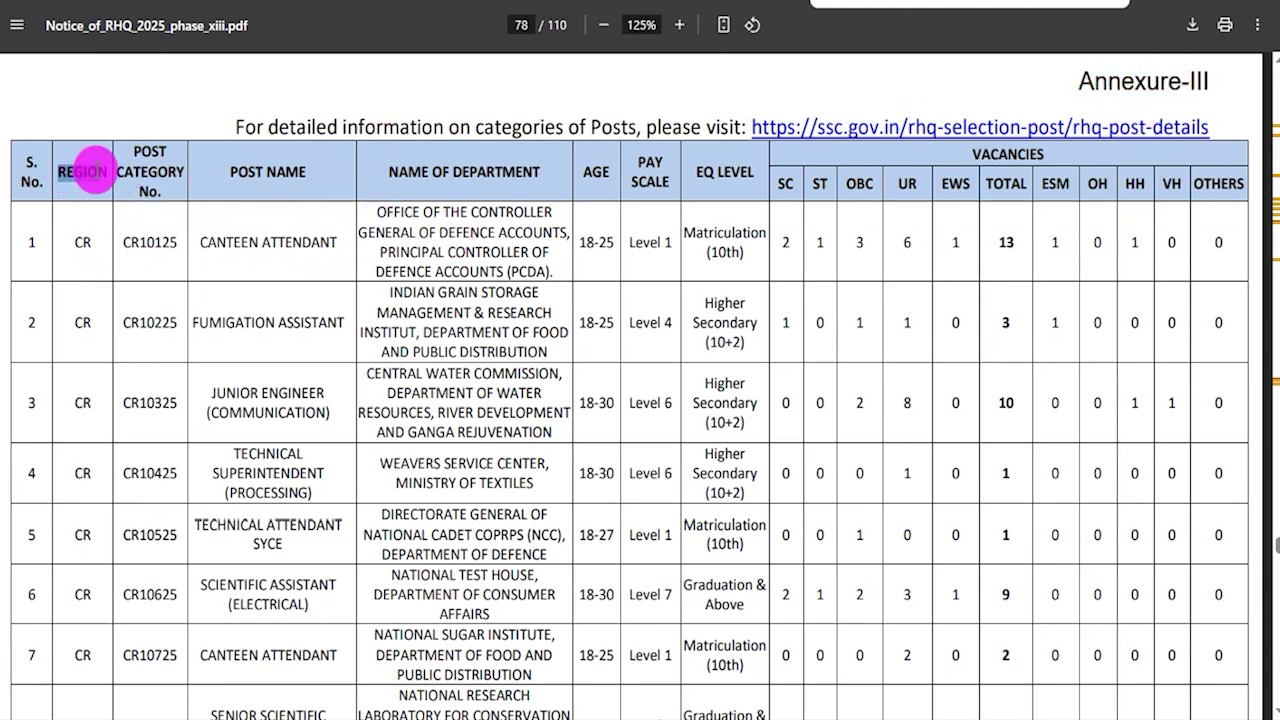
left_click_drag(143, 152, 158, 200)
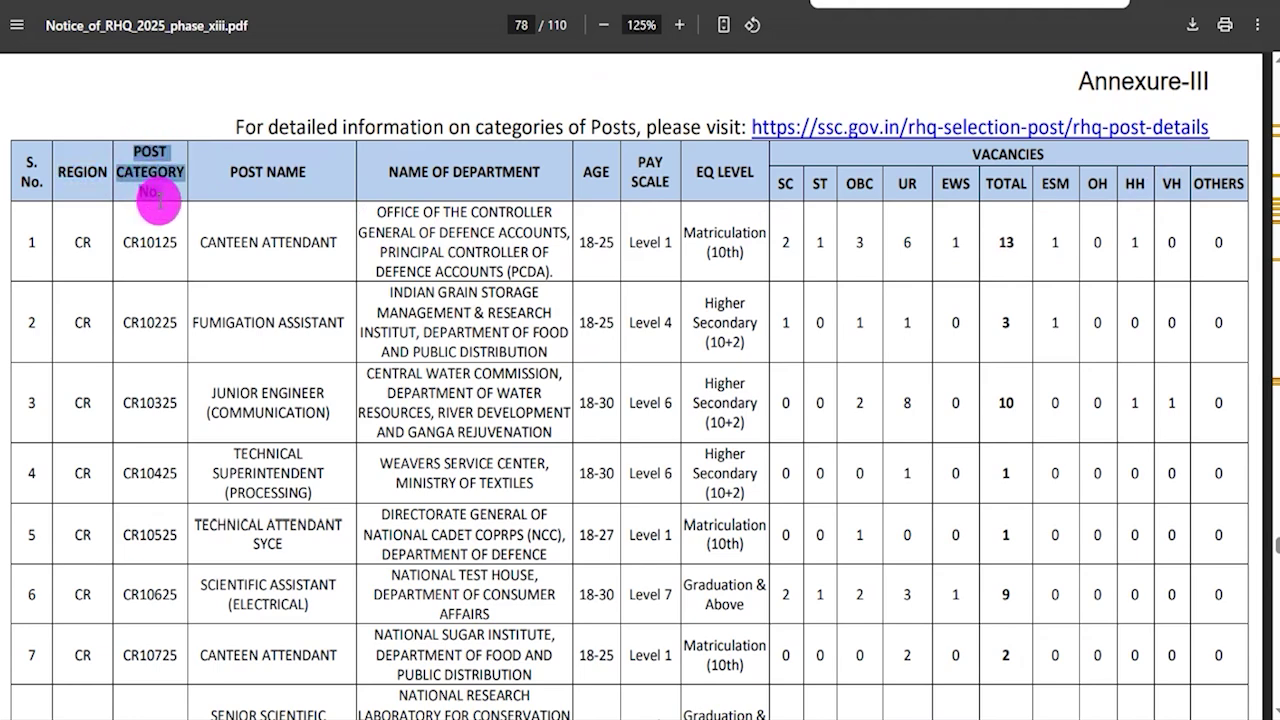
left_click_drag(234, 171, 286, 172)
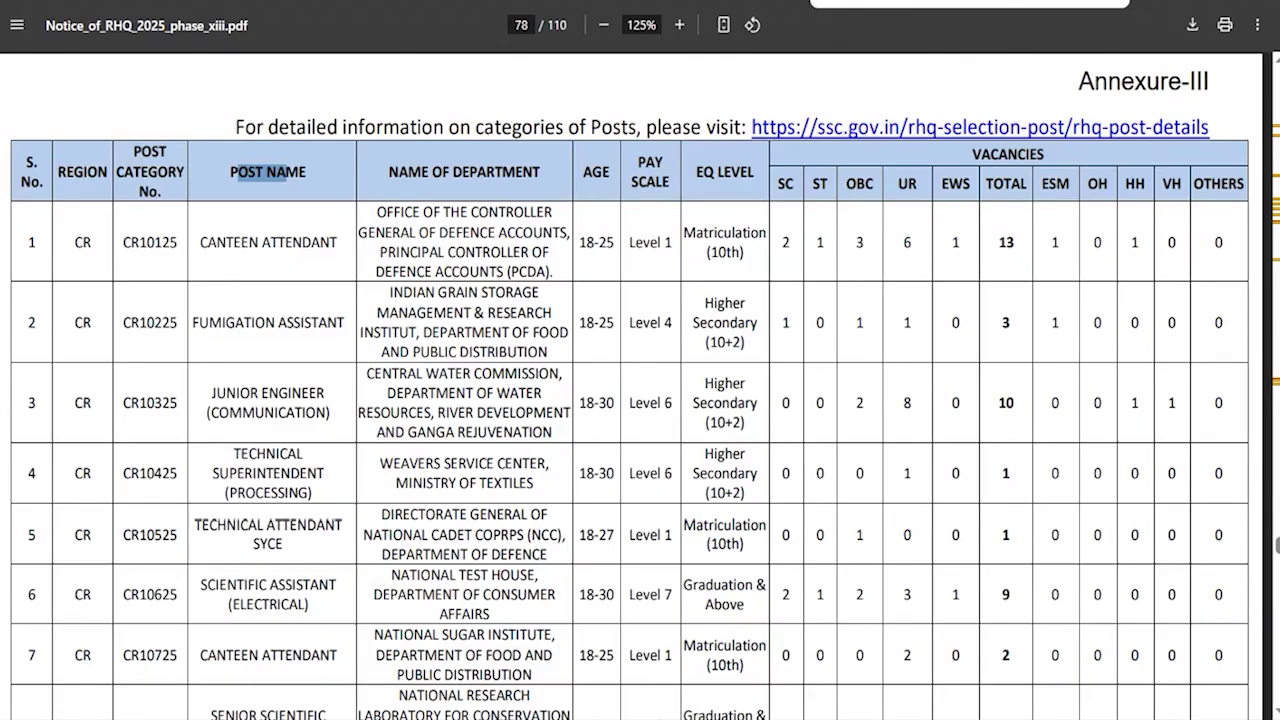
left_click_drag(128, 150, 488, 172)
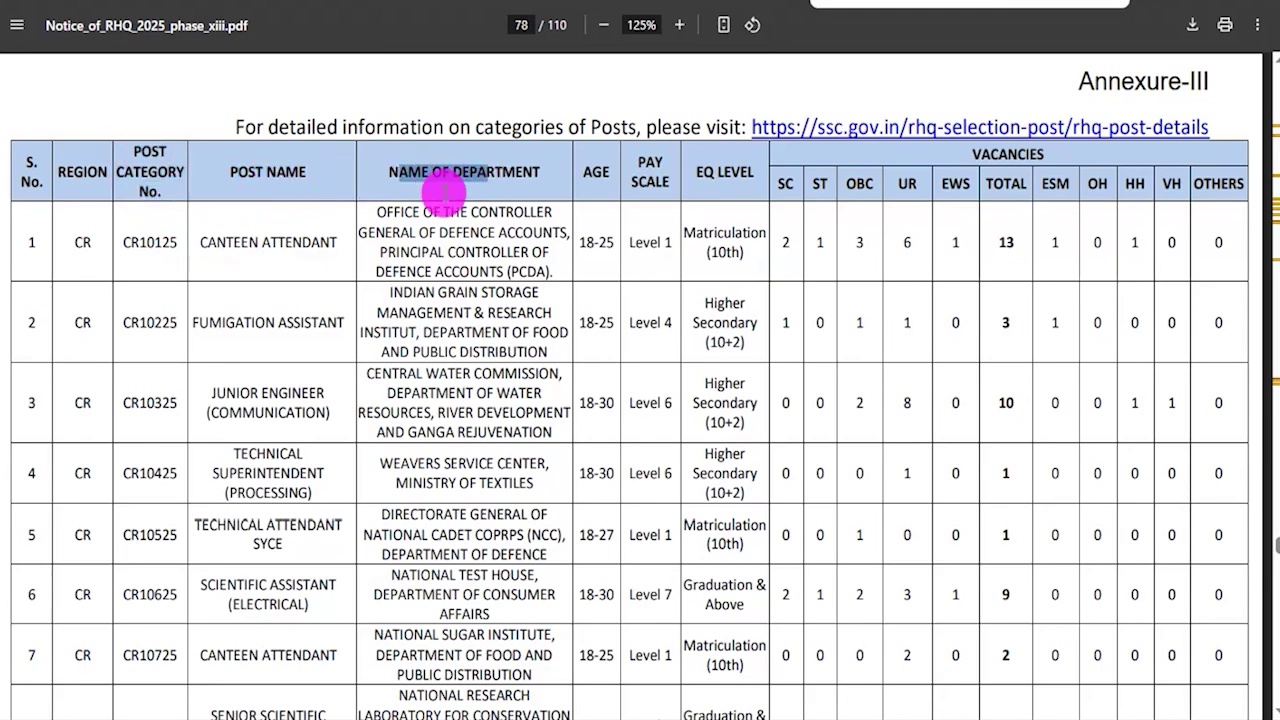
Step: Point out the department, age, pay scale, EQ level and category-wise vacancies for post CR10125 in the Annexure-III table
left_click_drag(378, 212, 480, 251)
left_click(597, 242)
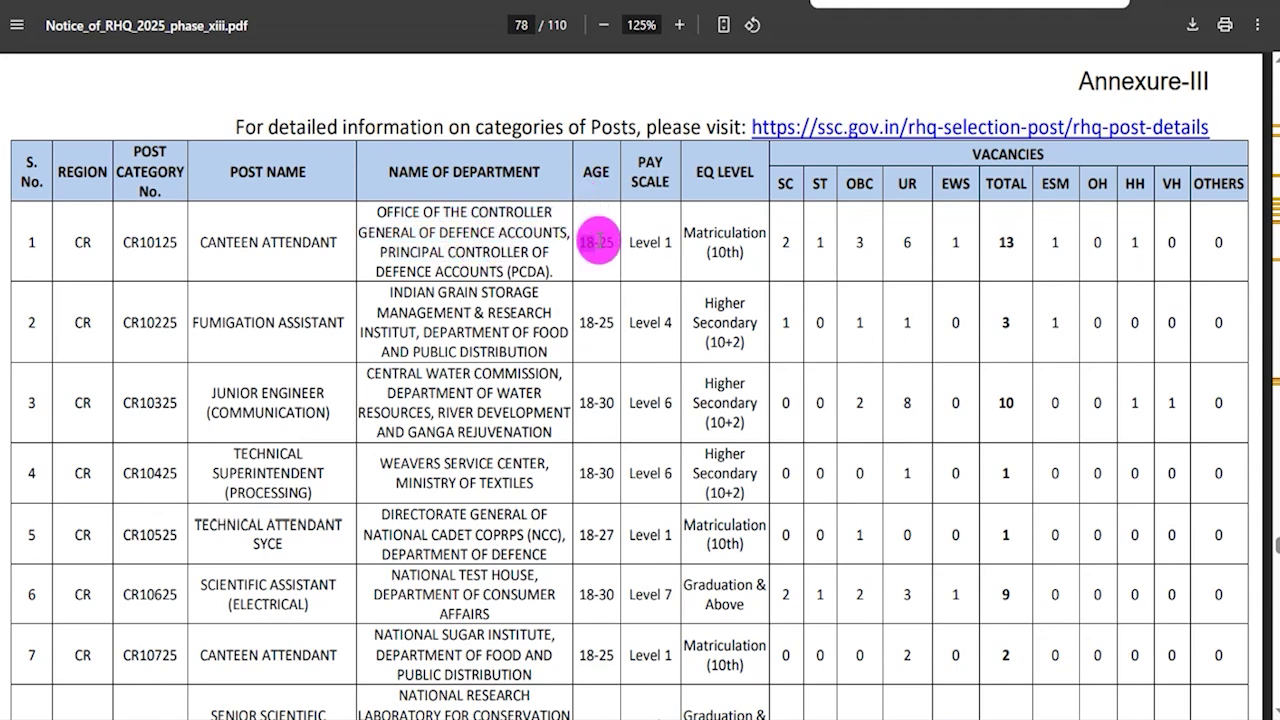
double_click(597, 242)
left_click_drag(630, 242, 730, 250)
left_click_drag(786, 183, 1043, 190)
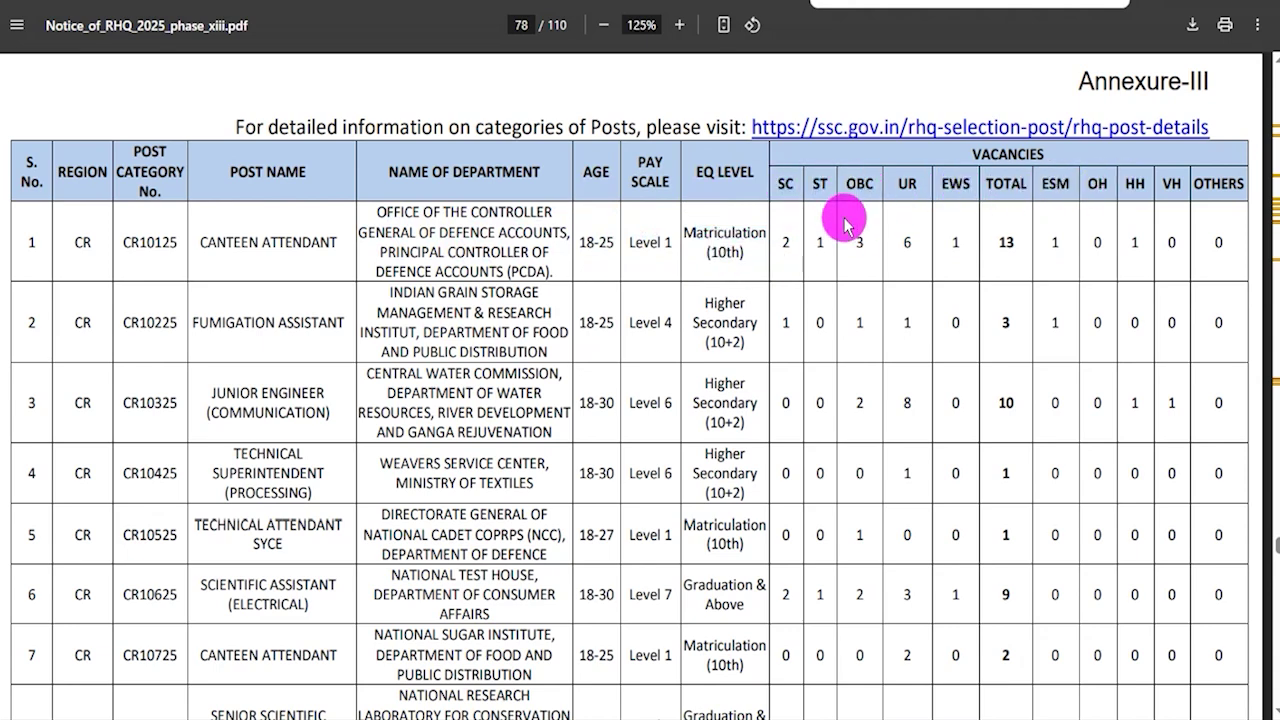
double_click(786, 242)
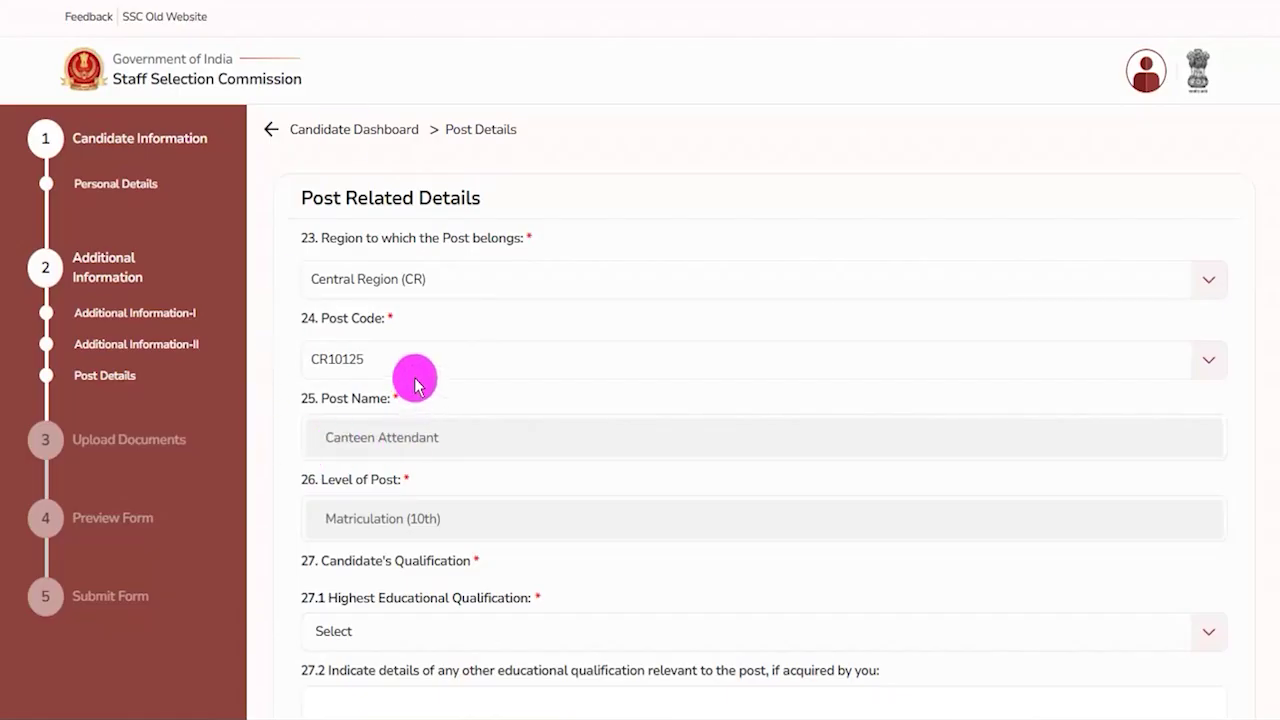
Step: Return to the application form and point out the selected region and post code under Post Related Details
left_click(371, 277)
left_click(375, 282)
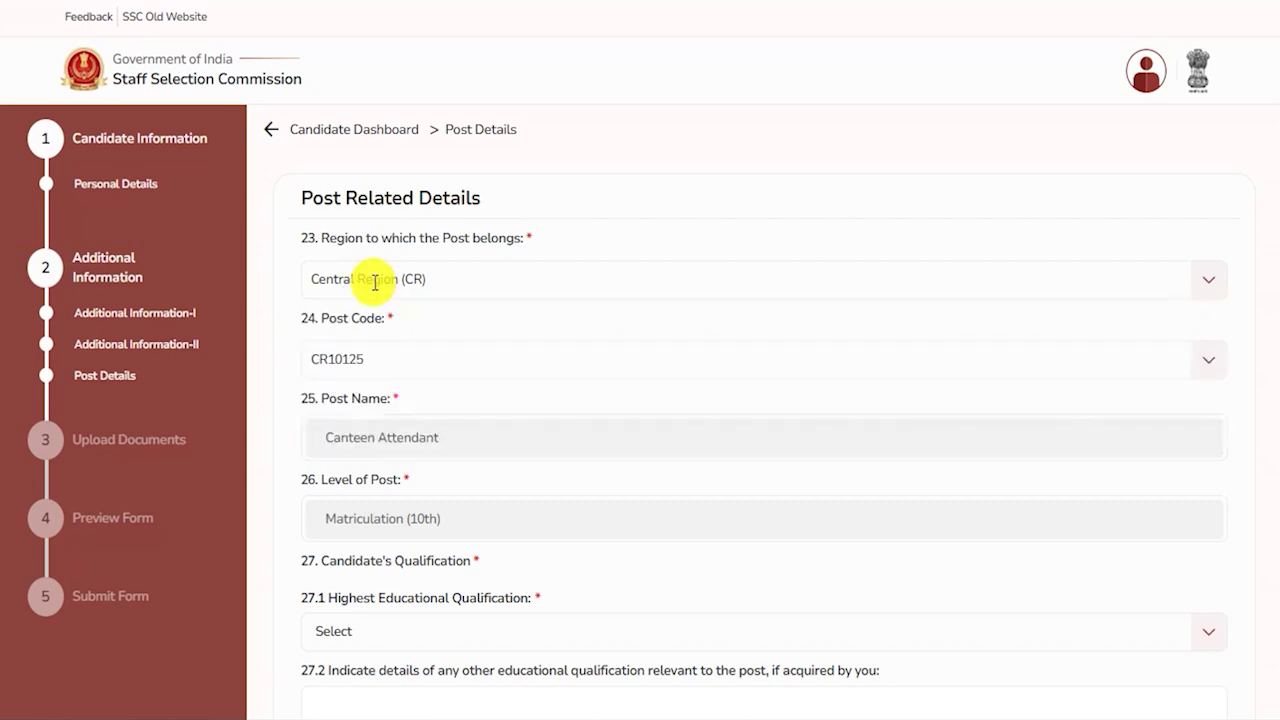
left_click(366, 356)
left_click(366, 360)
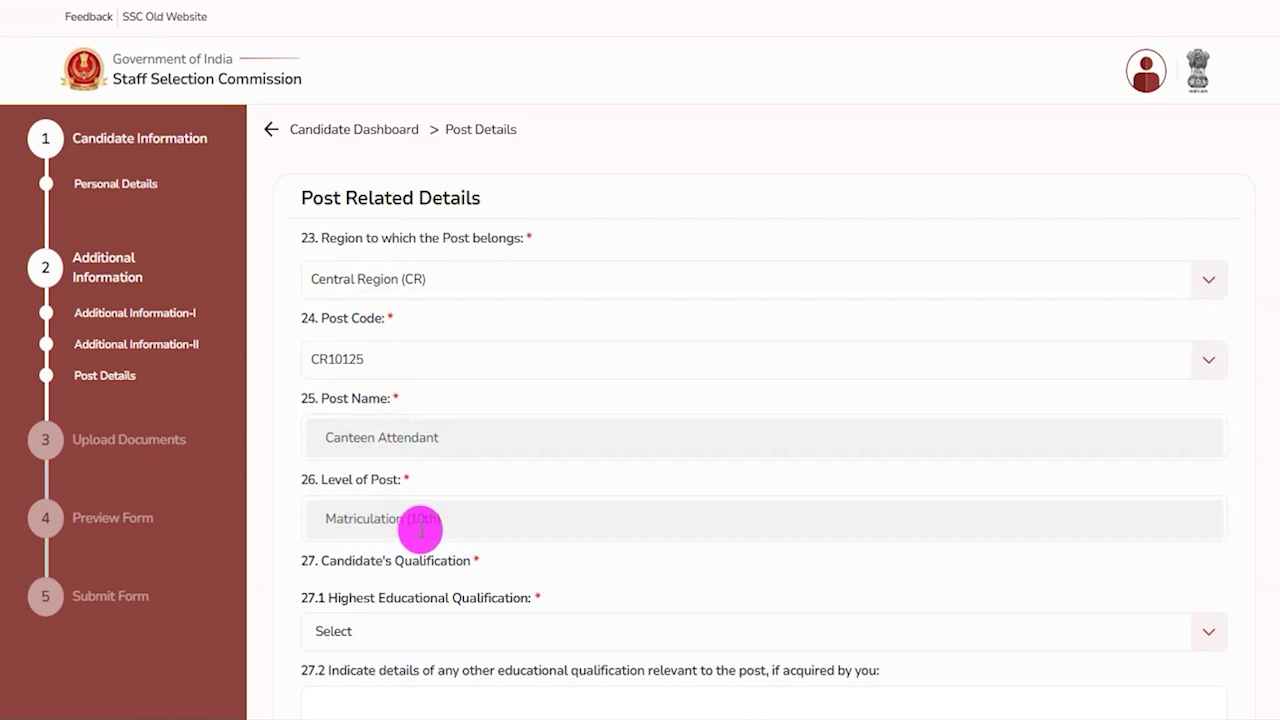
Step: Review the options for question 27.1 and set the highest educational qualification to Graduation
scroll(450, 505, "down", 2)
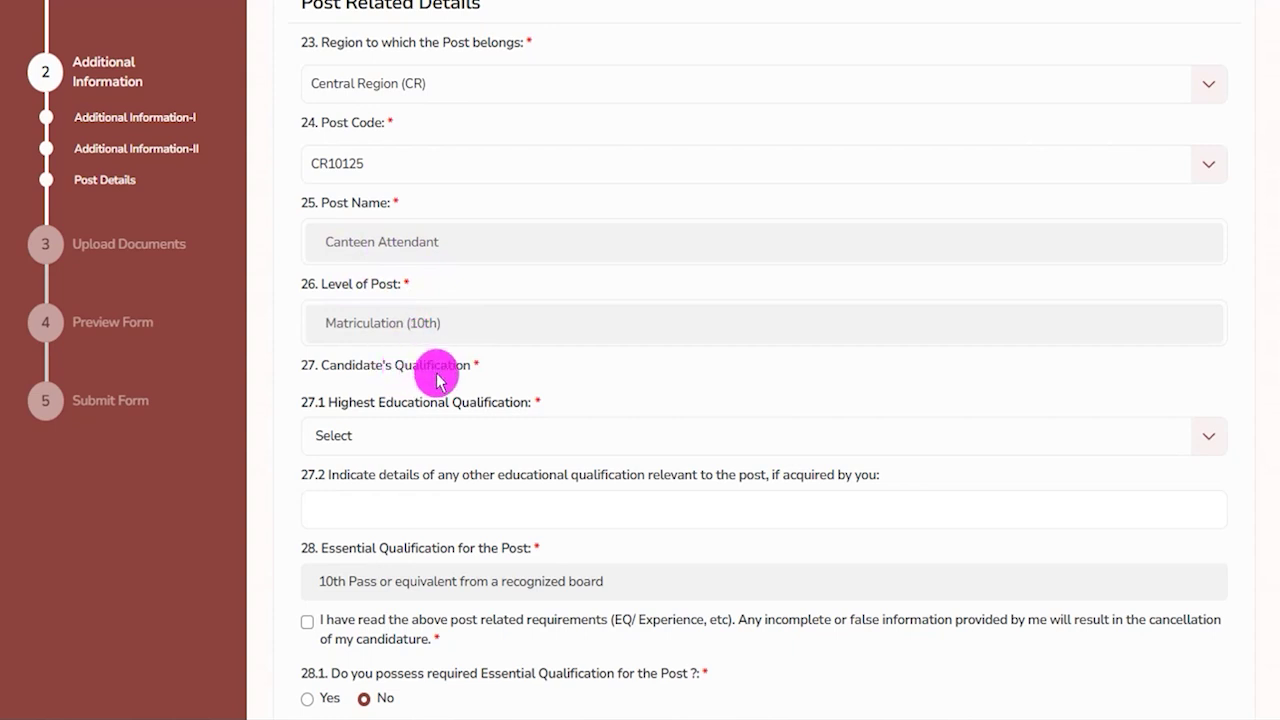
left_click(386, 440)
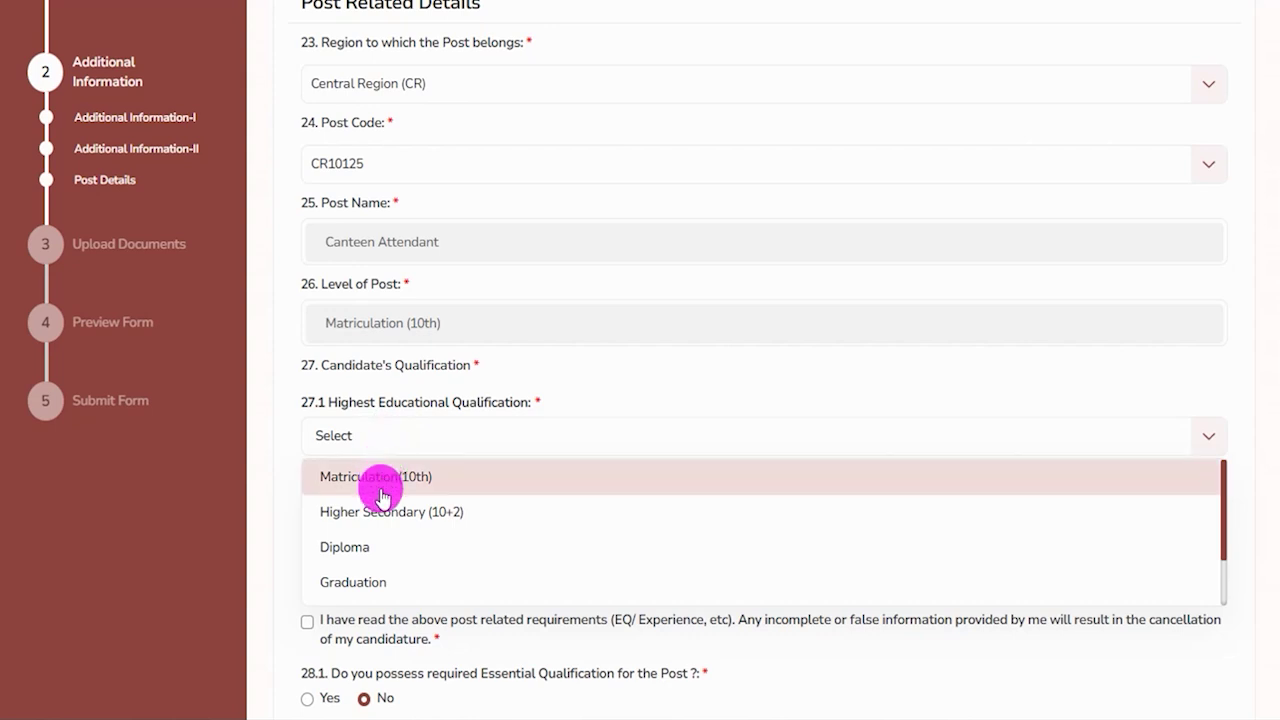
scroll(380, 556, "down", 2)
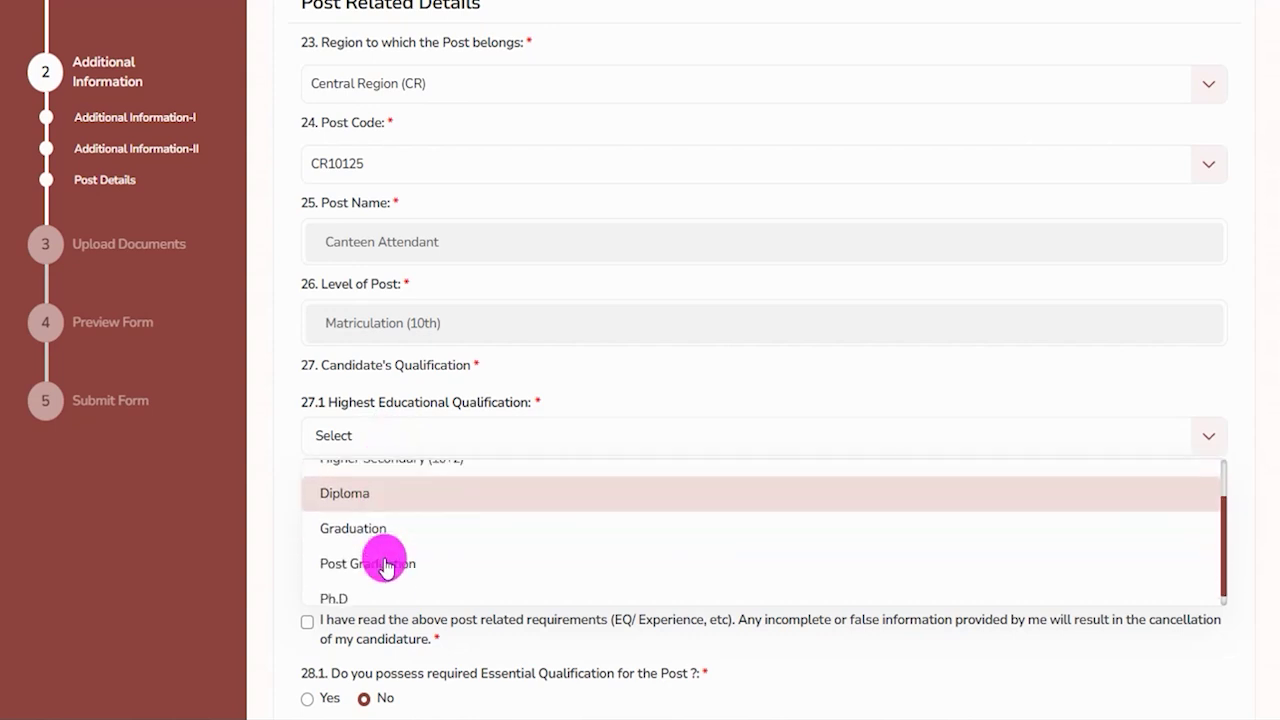
scroll(385, 565, "up", 2)
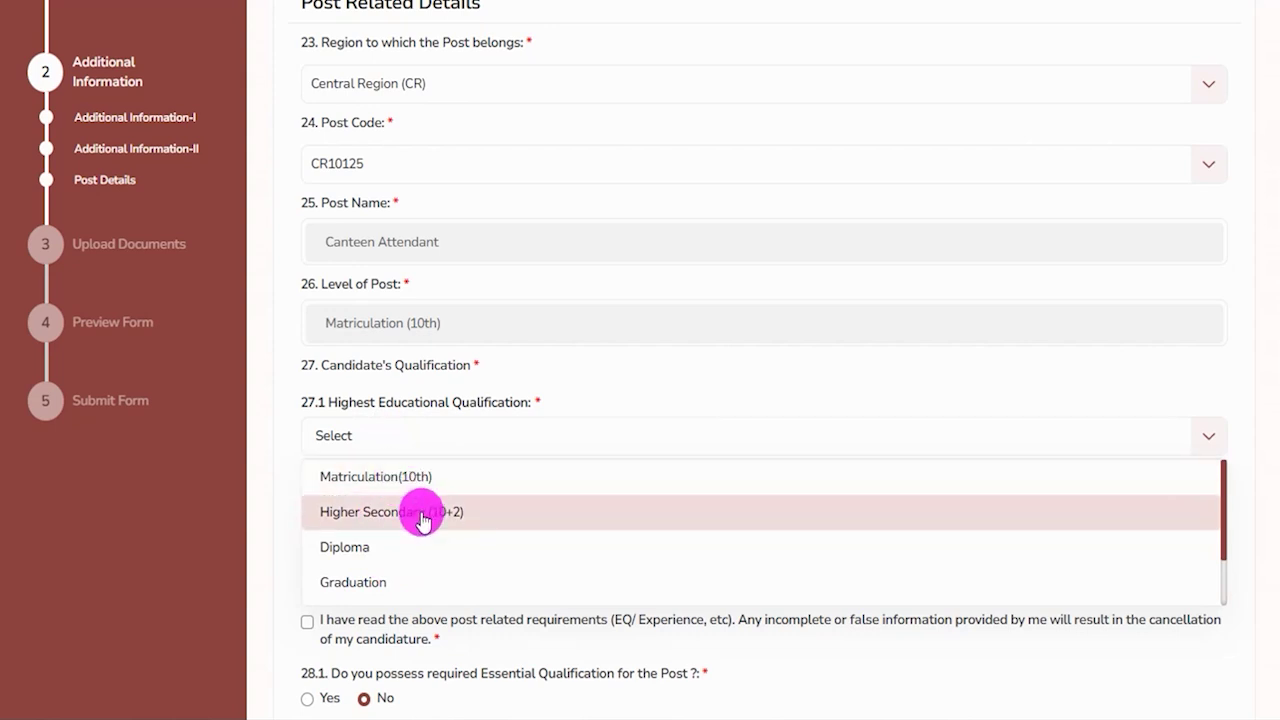
left_click(371, 582)
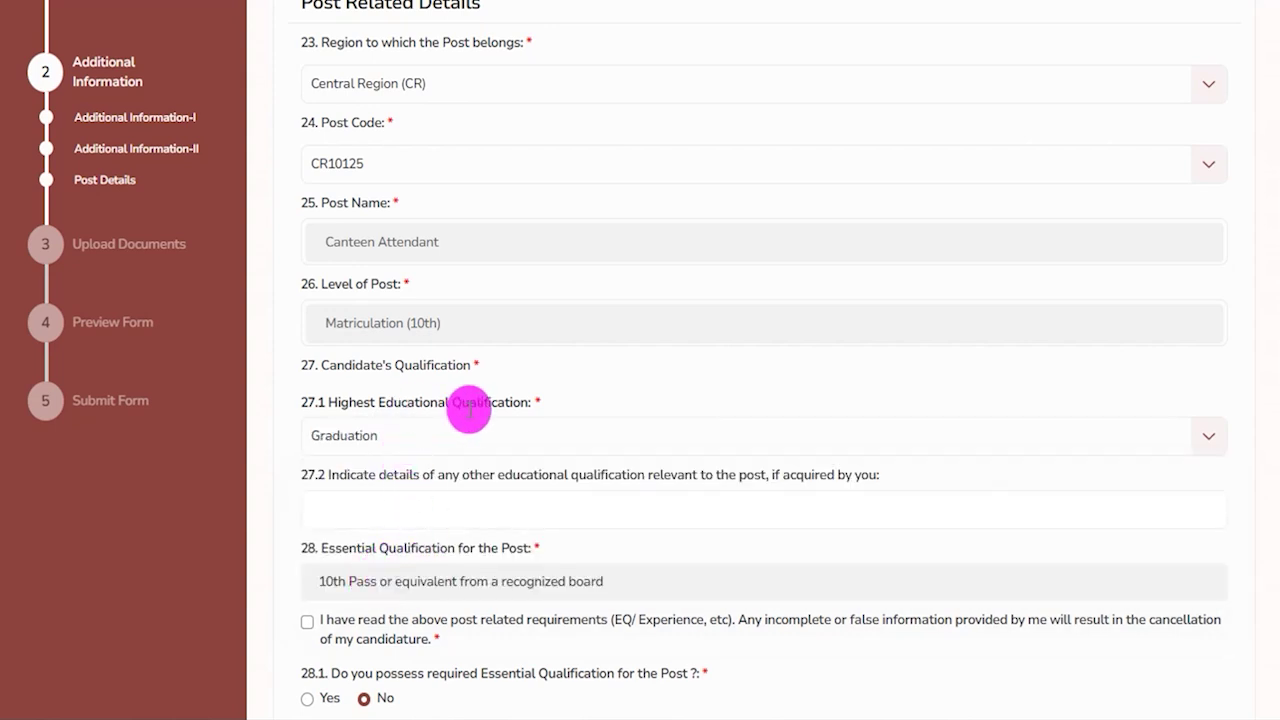
Step: Highlight question 27.2 on other relevant educational qualifications and place the cursor in its answer field
left_click_drag(412, 474, 834, 480)
left_click(420, 500)
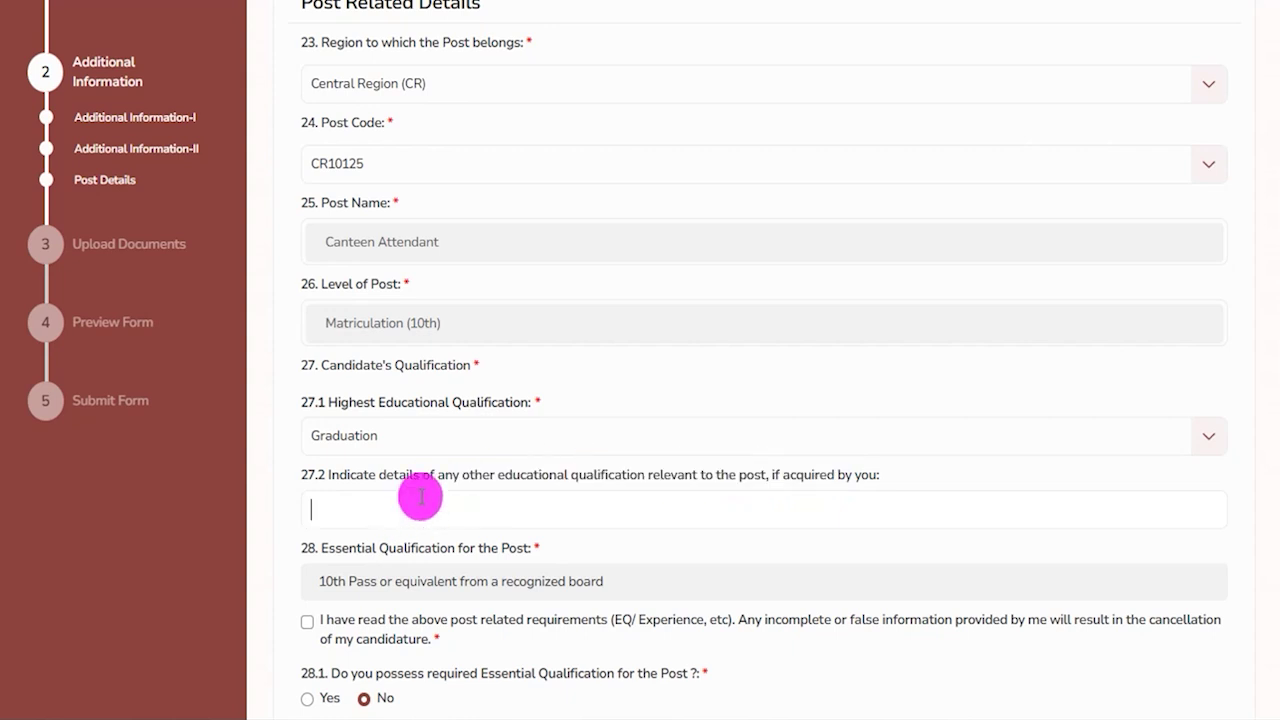
scroll(420, 497, "down", 1)
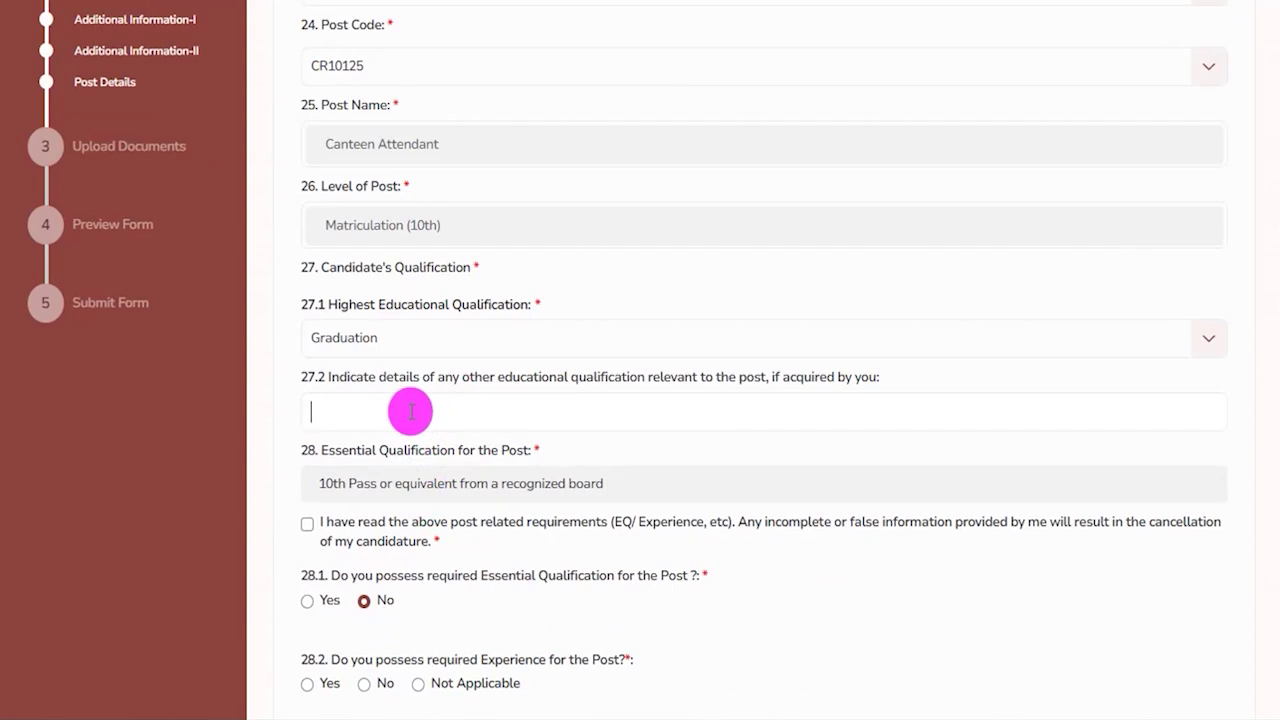
Step: Highlight question 28 on the essential qualification for the post and the requirement text given beneath it
scroll(410, 411, "down", 1)
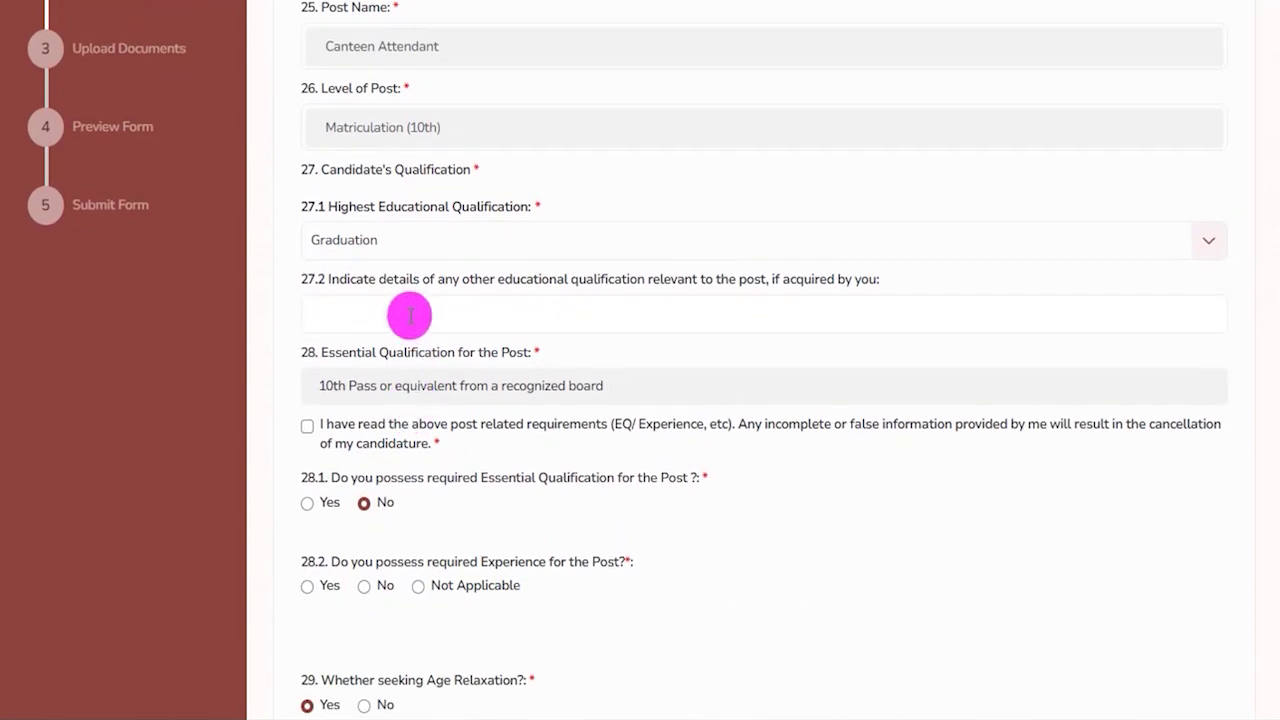
left_click_drag(342, 352, 481, 358)
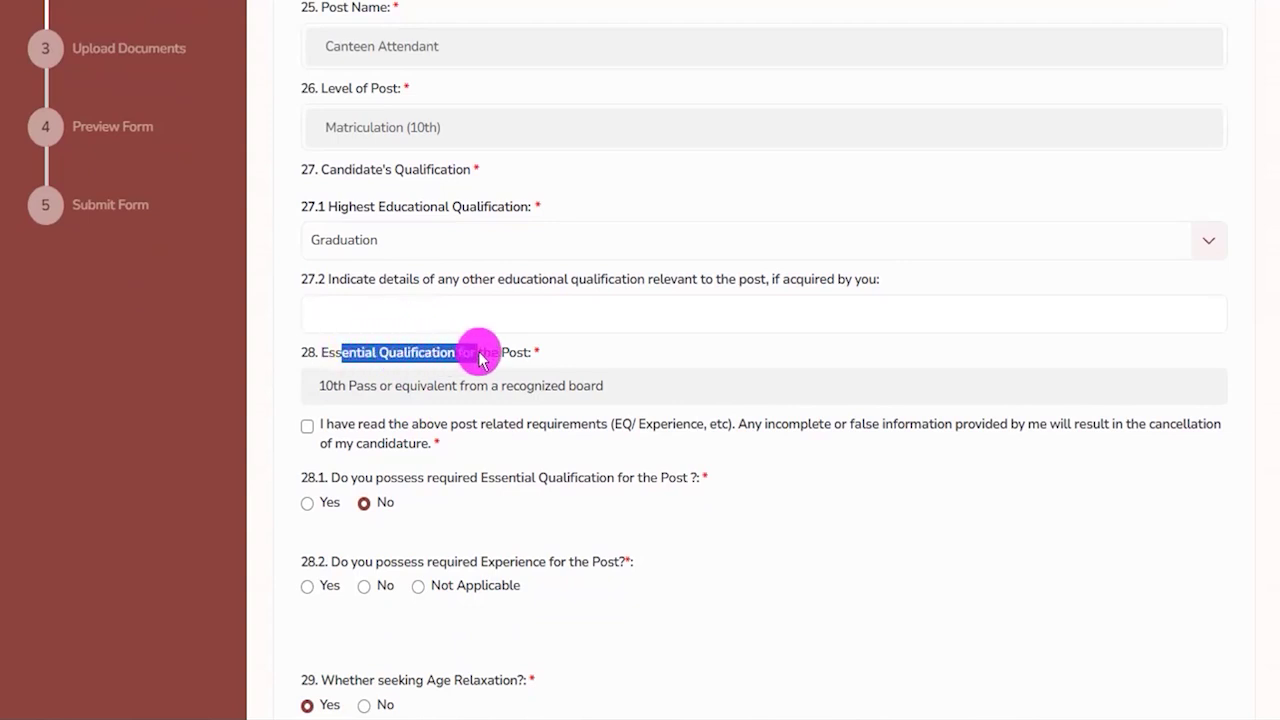
left_click(429, 380)
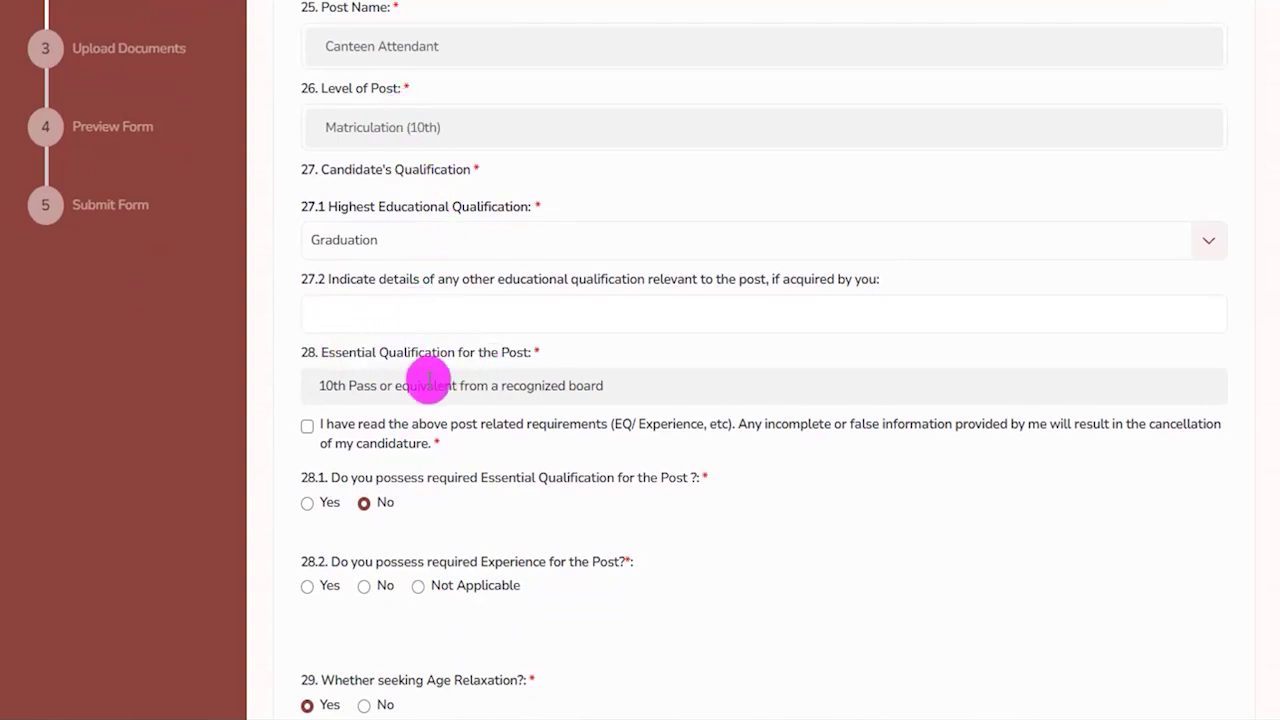
left_click_drag(358, 353, 457, 354)
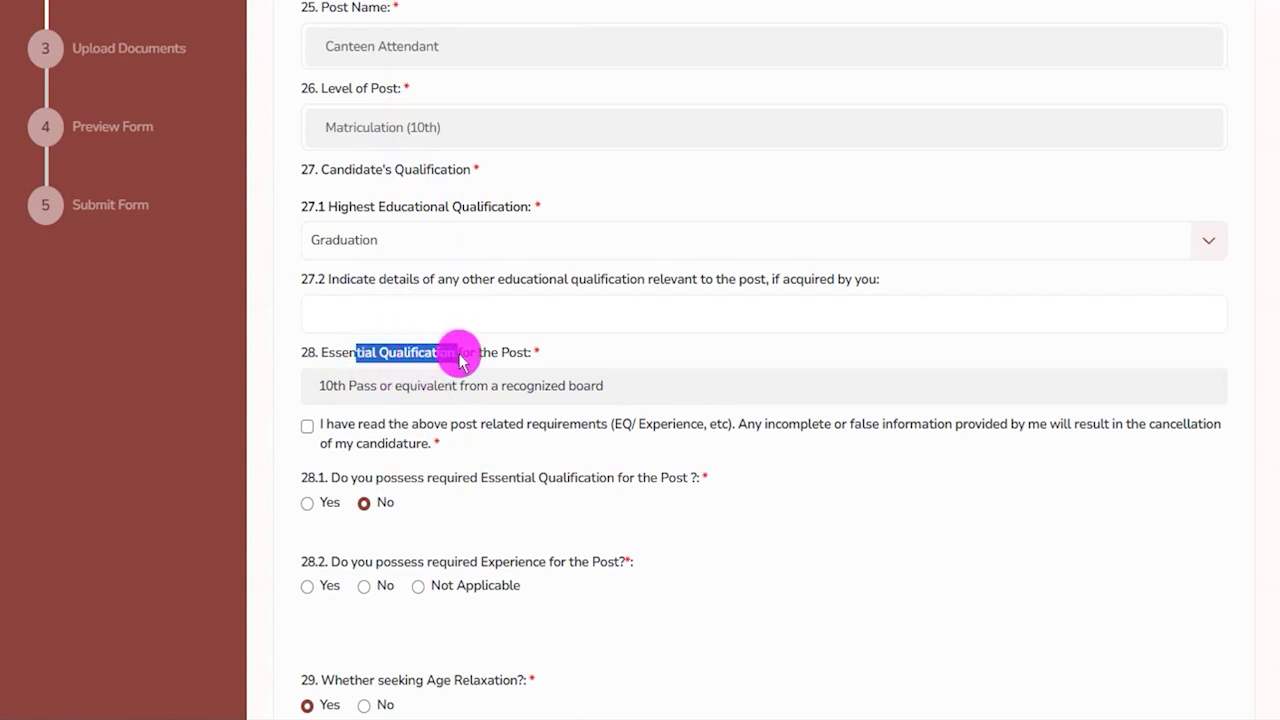
left_click_drag(348, 386, 533, 381)
Step: Accept the declaration on having read the post requirements and answer question 28.1 on essential qualification Yes
scroll(466, 378, "down", 2)
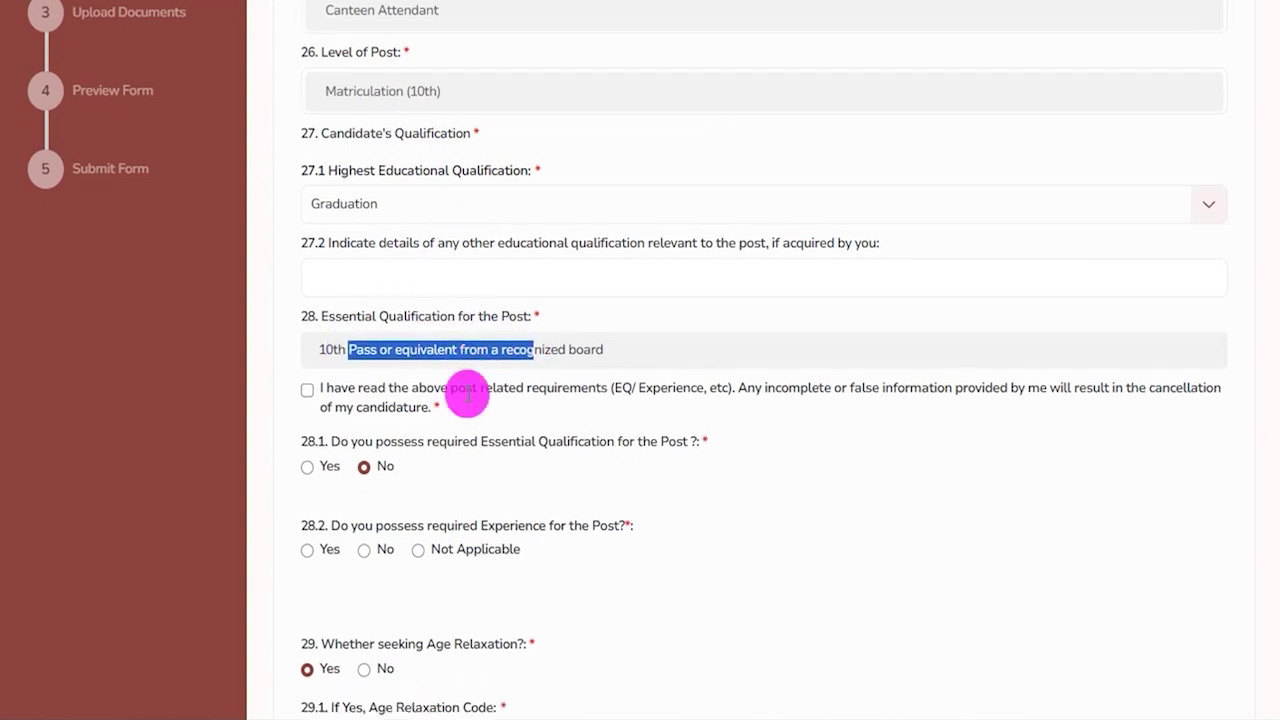
scroll(400, 320, "up", 1)
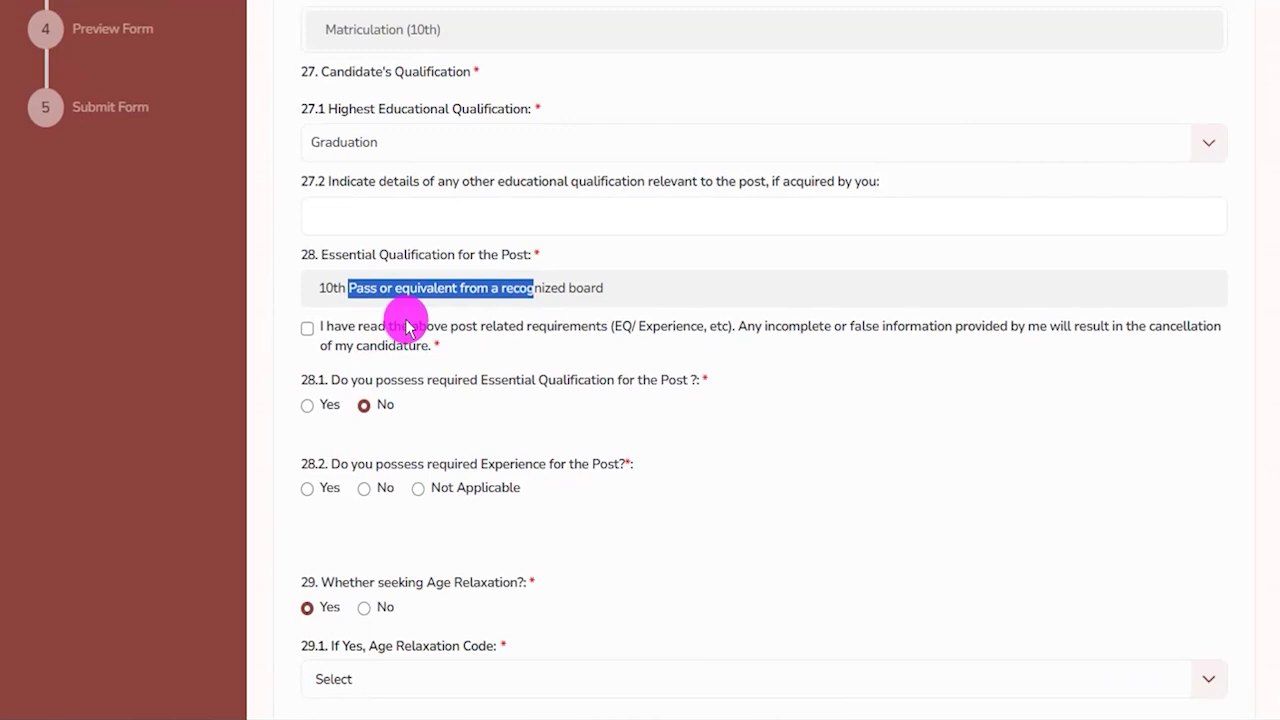
left_click(308, 329)
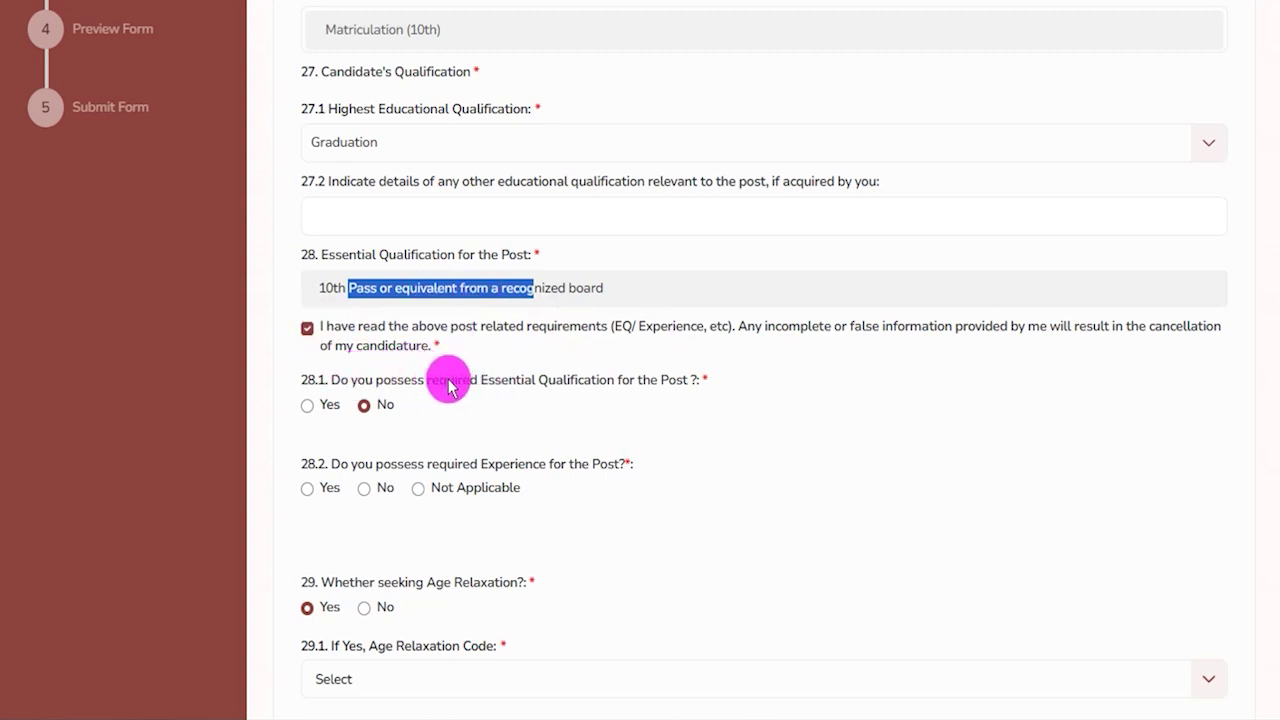
left_click_drag(439, 382, 640, 383)
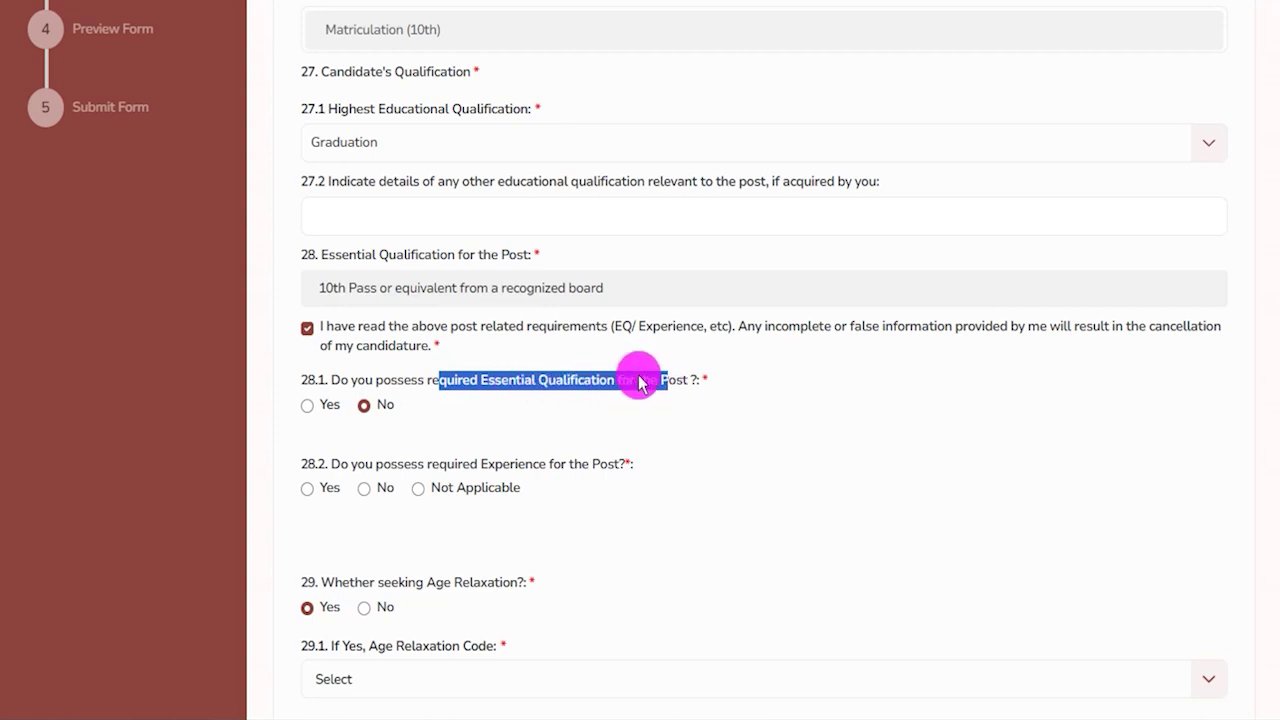
left_click(307, 405)
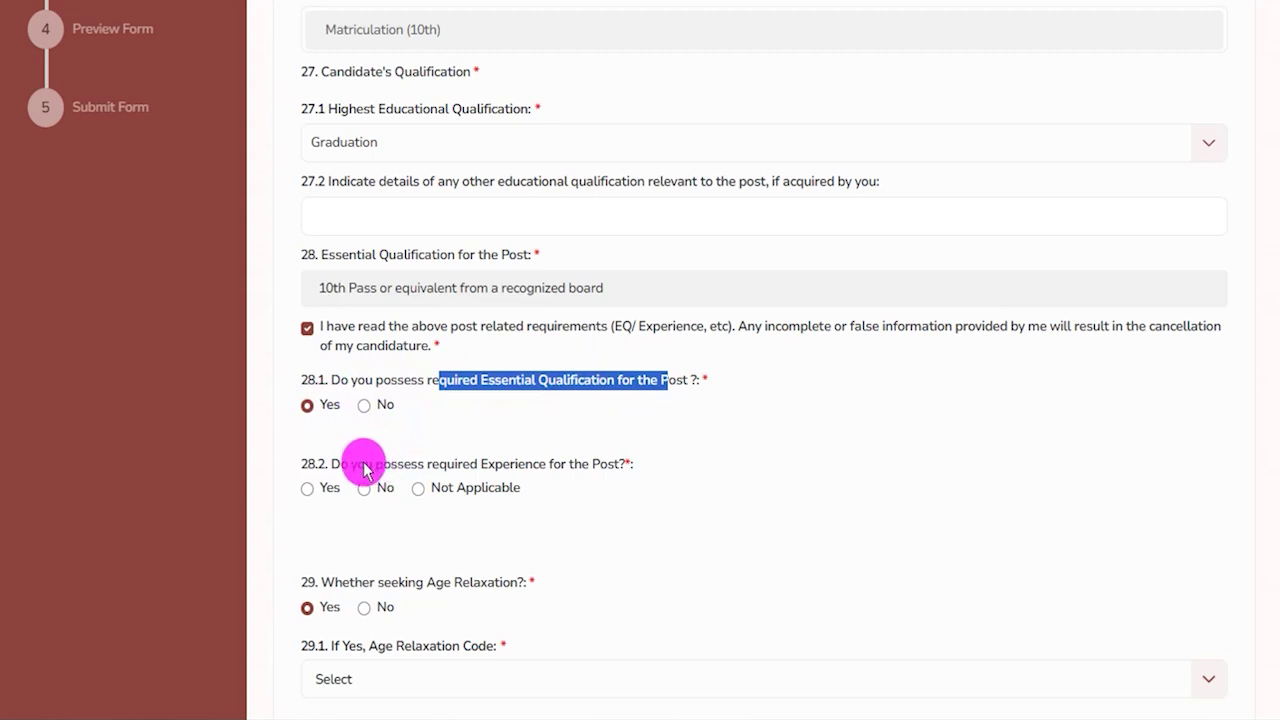
Step: Highlight question 28.2 on required experience and answer it Yes to bring up the experience details section
left_click_drag(365, 465, 609, 470)
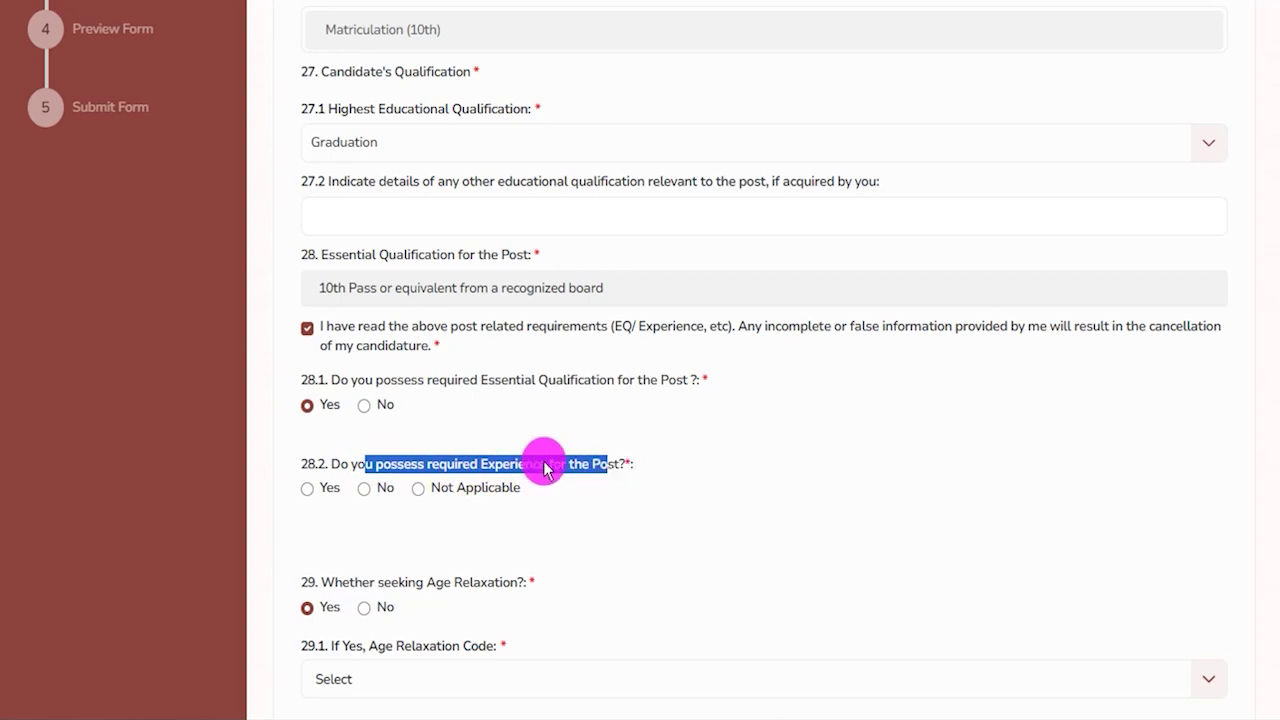
left_click(307, 488)
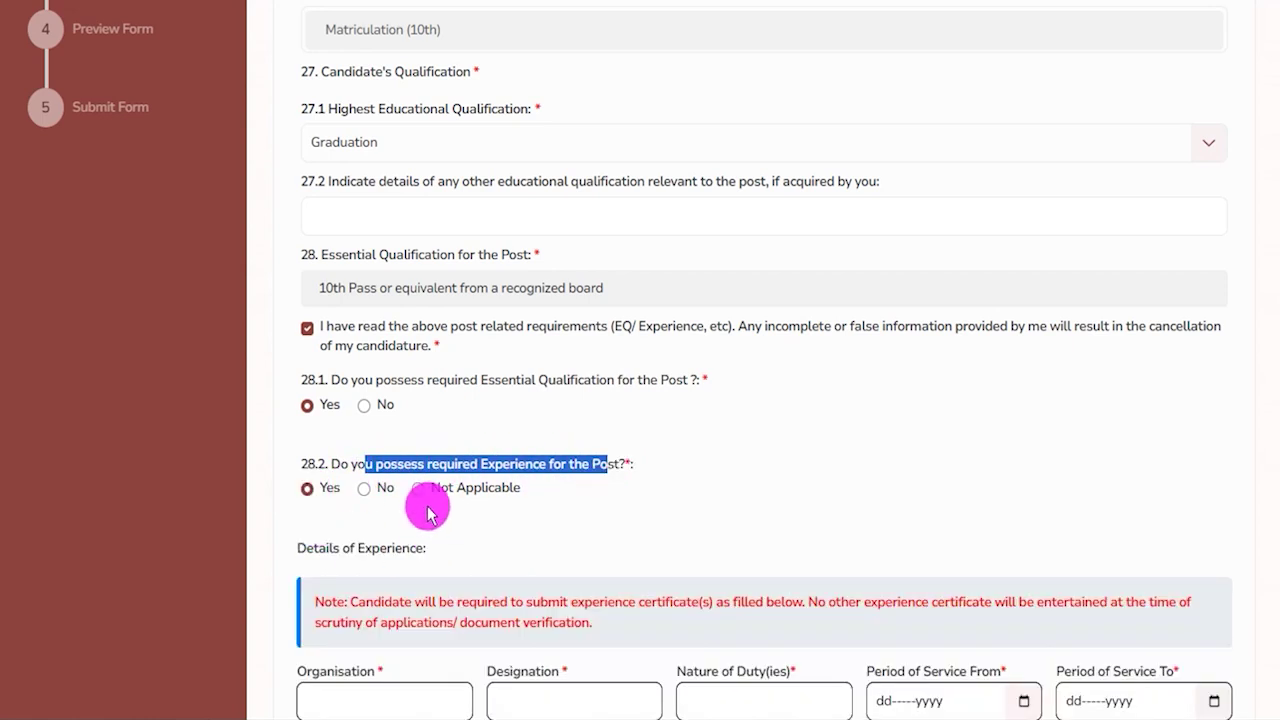
scroll(435, 495, "down", 2)
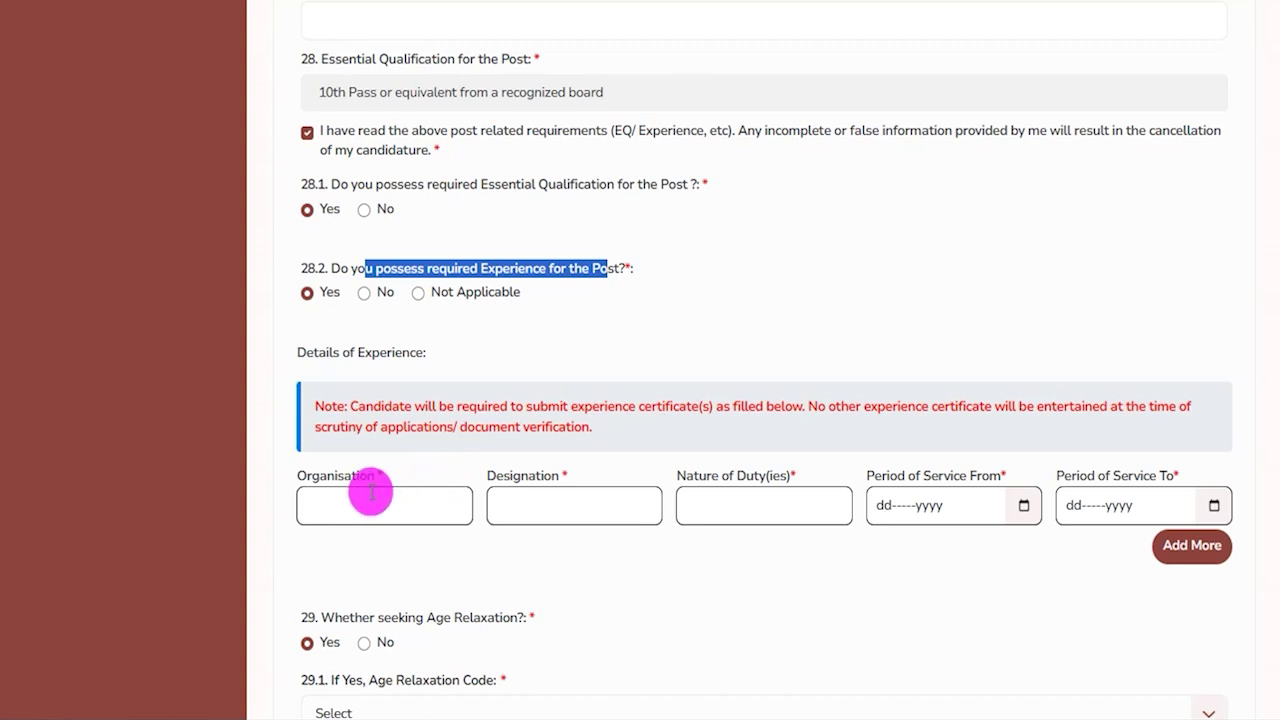
Step: Point out the organisation, designation, duties and service period fields, and set the experience answer in 28.2 to Not Applicable
left_click(316, 484)
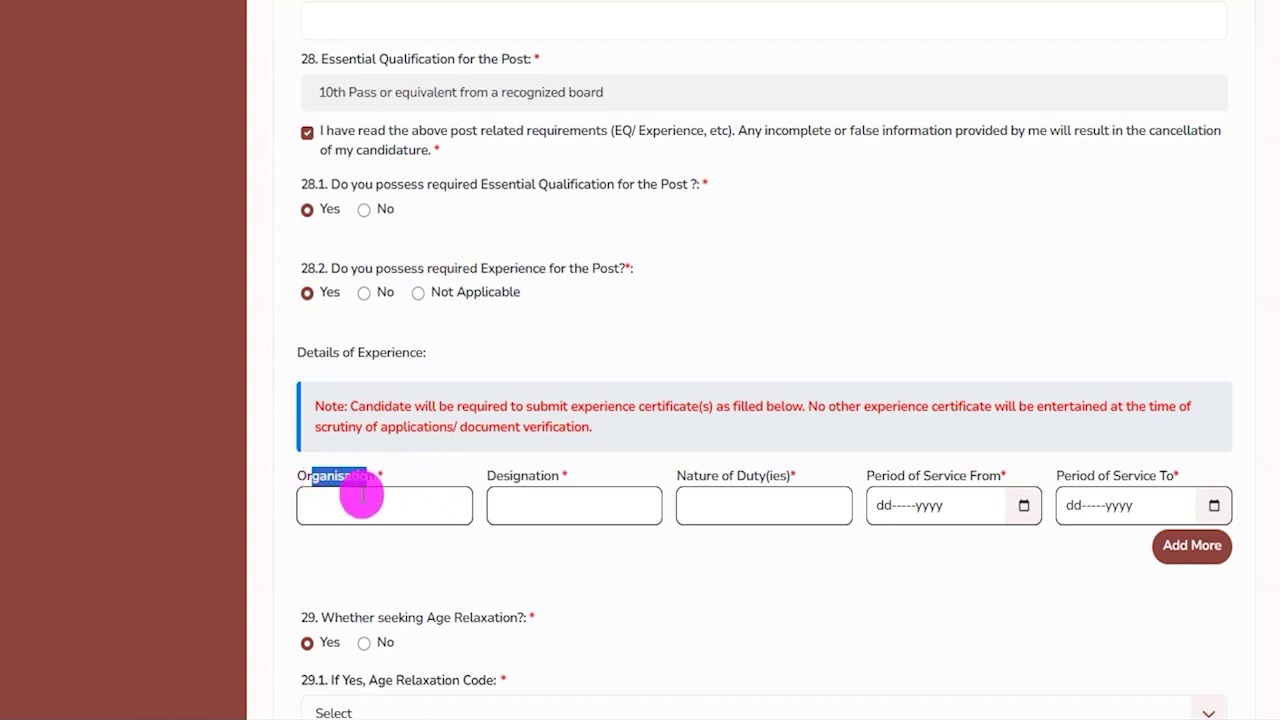
left_click(543, 497)
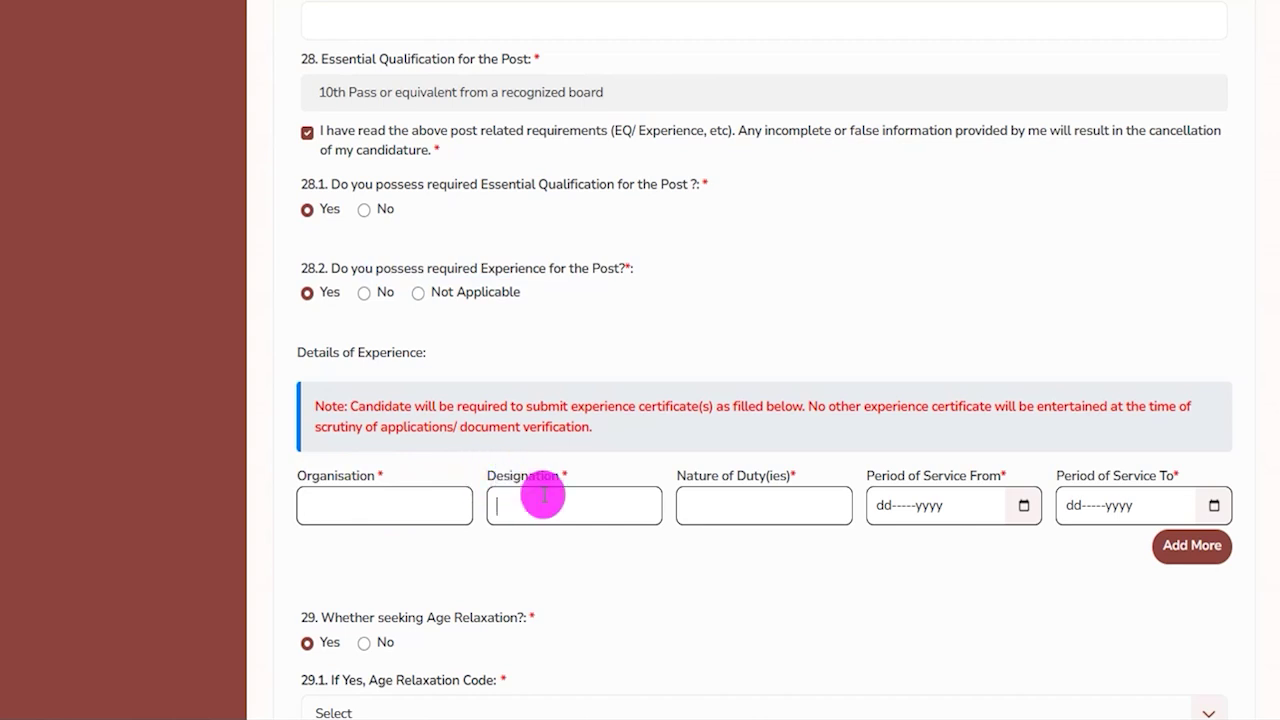
left_click(745, 500)
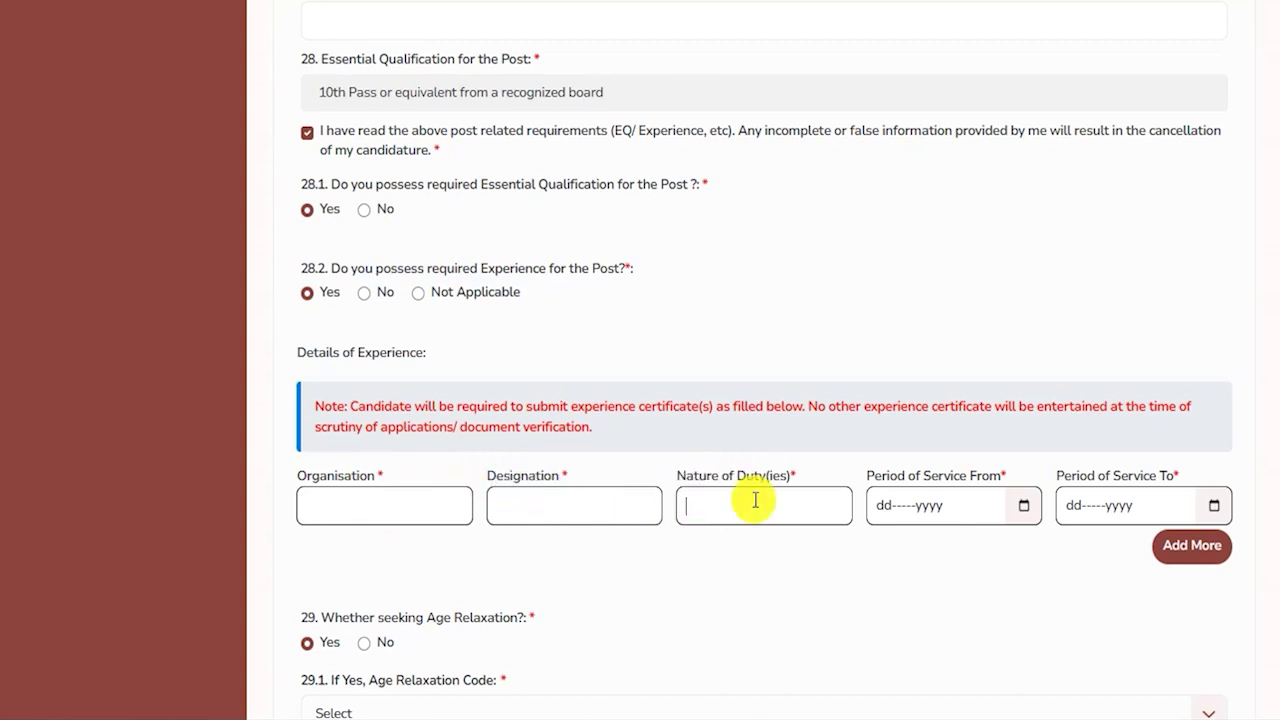
left_click(1020, 506)
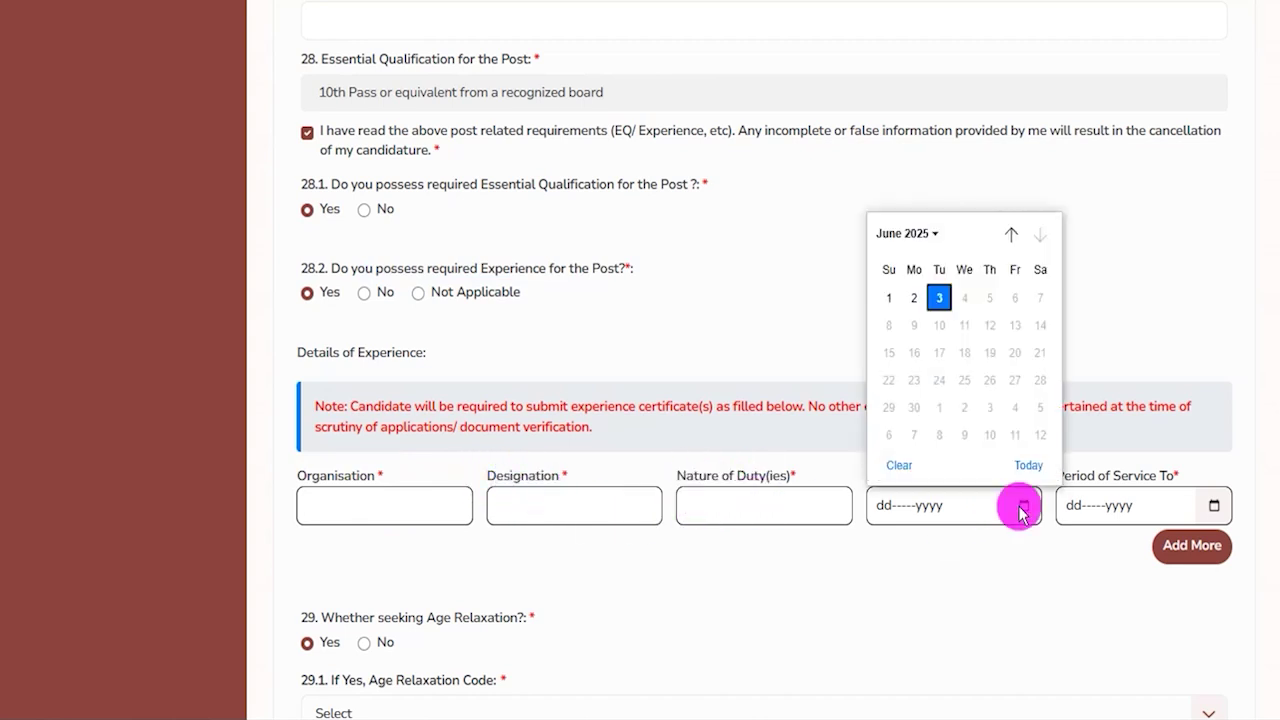
left_click(1211, 504)
left_click(1146, 543)
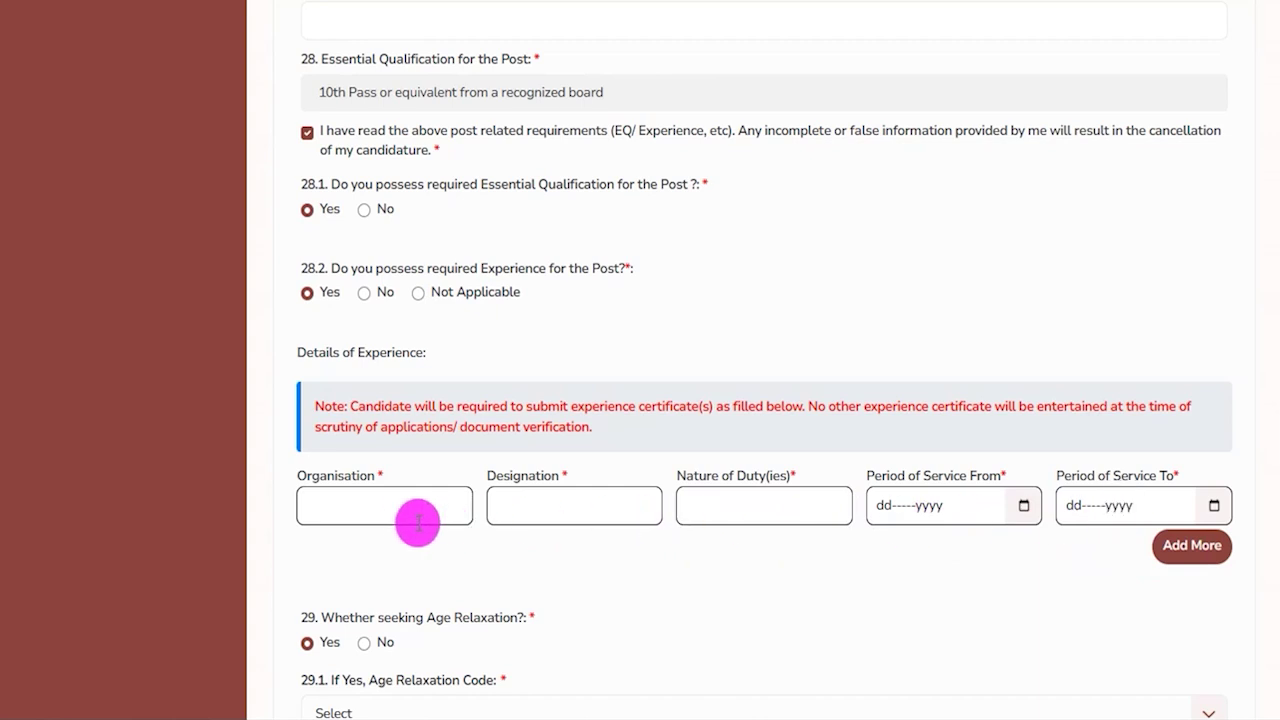
left_click(418, 292)
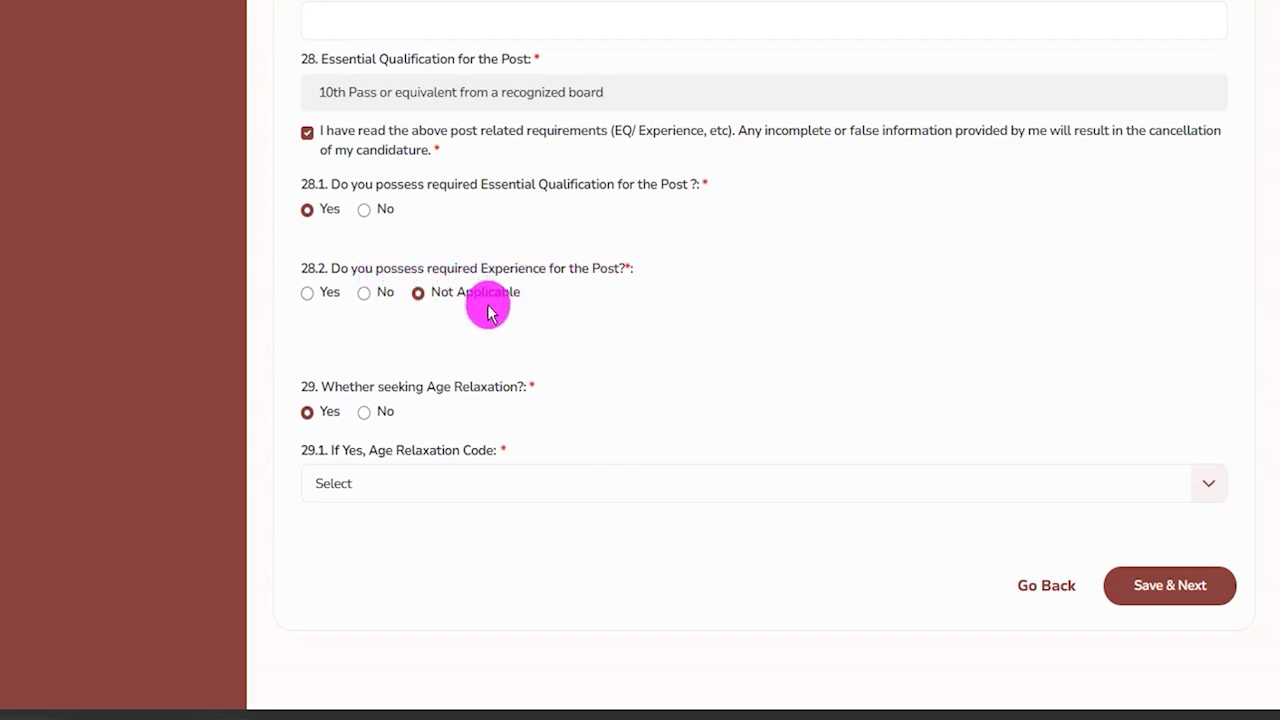
Step: Check the age relaxation codes offered under 29.1, answer question 29 No, and save to continue to the photograph and signature upload
left_click_drag(334, 387, 491, 386)
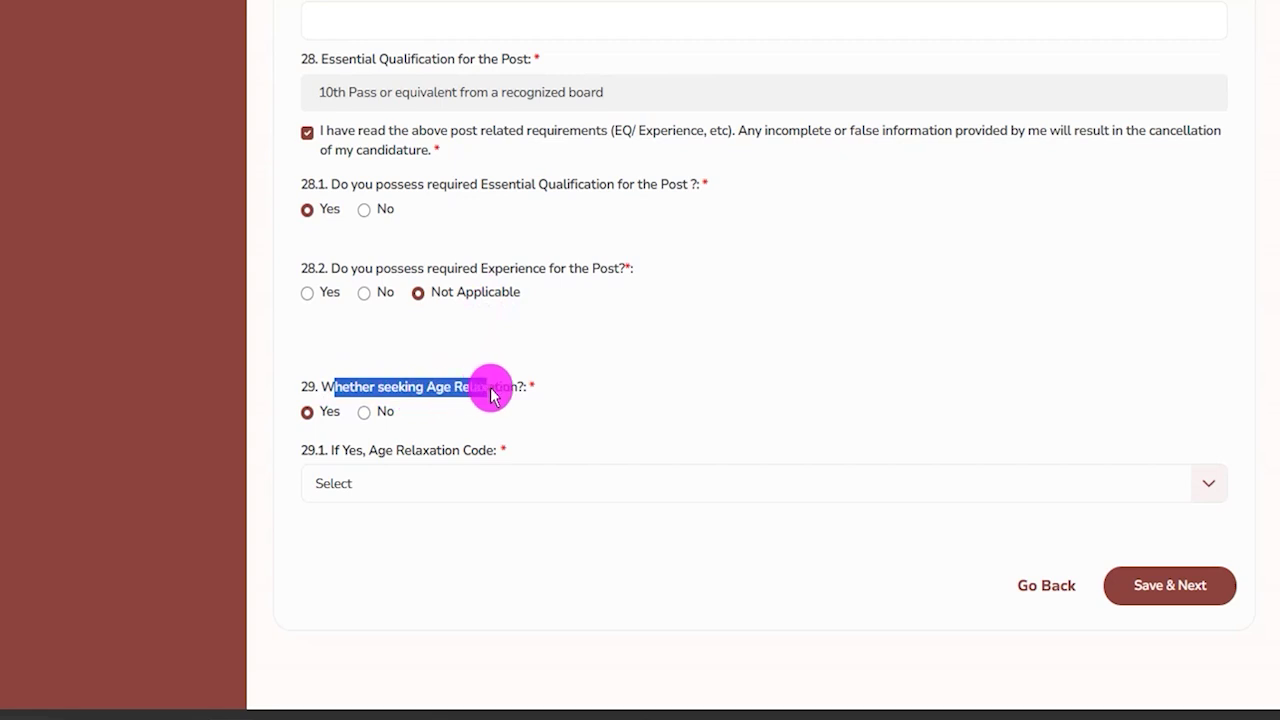
left_click(308, 413)
left_click(452, 497)
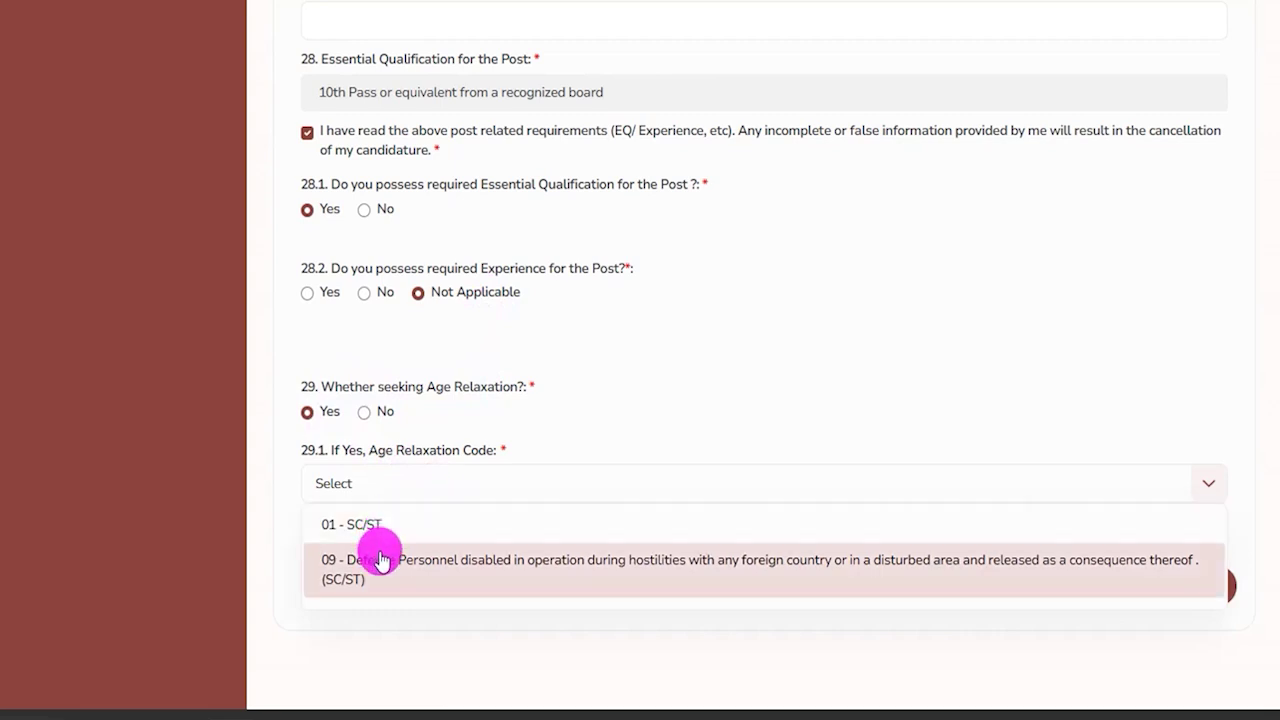
left_click(363, 413)
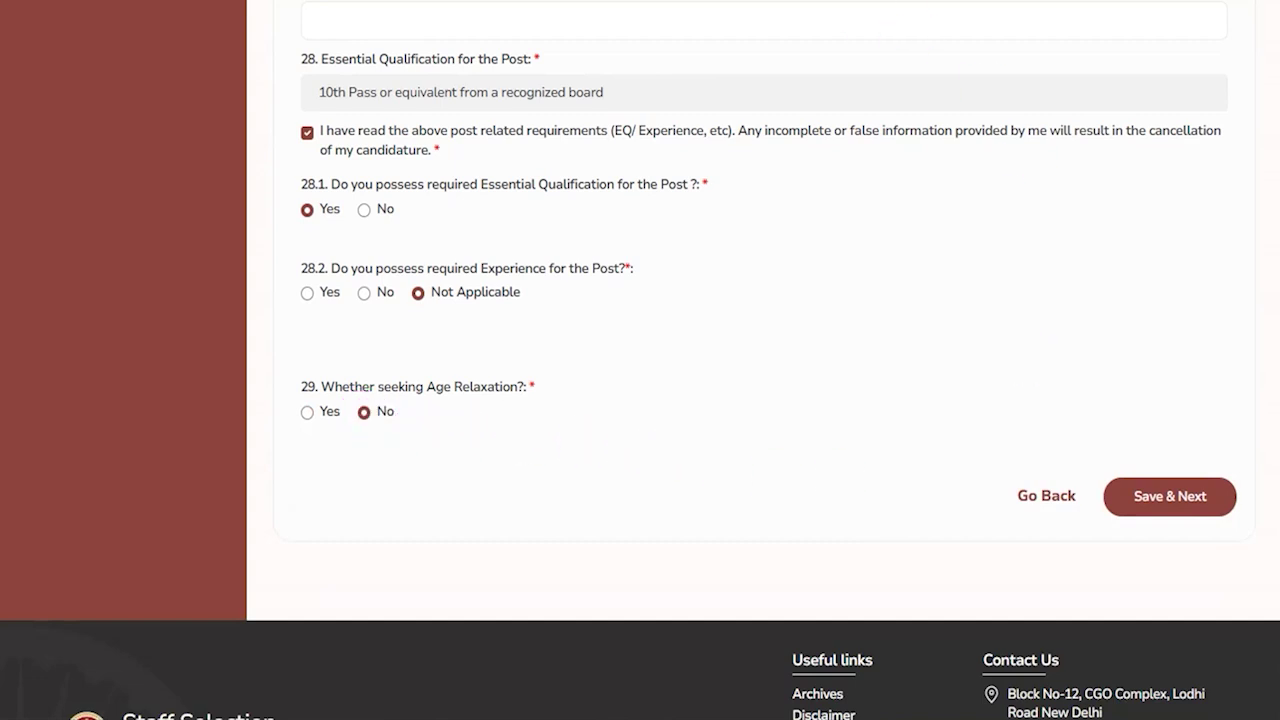
left_click_drag(1155, 240, 1155, 458)
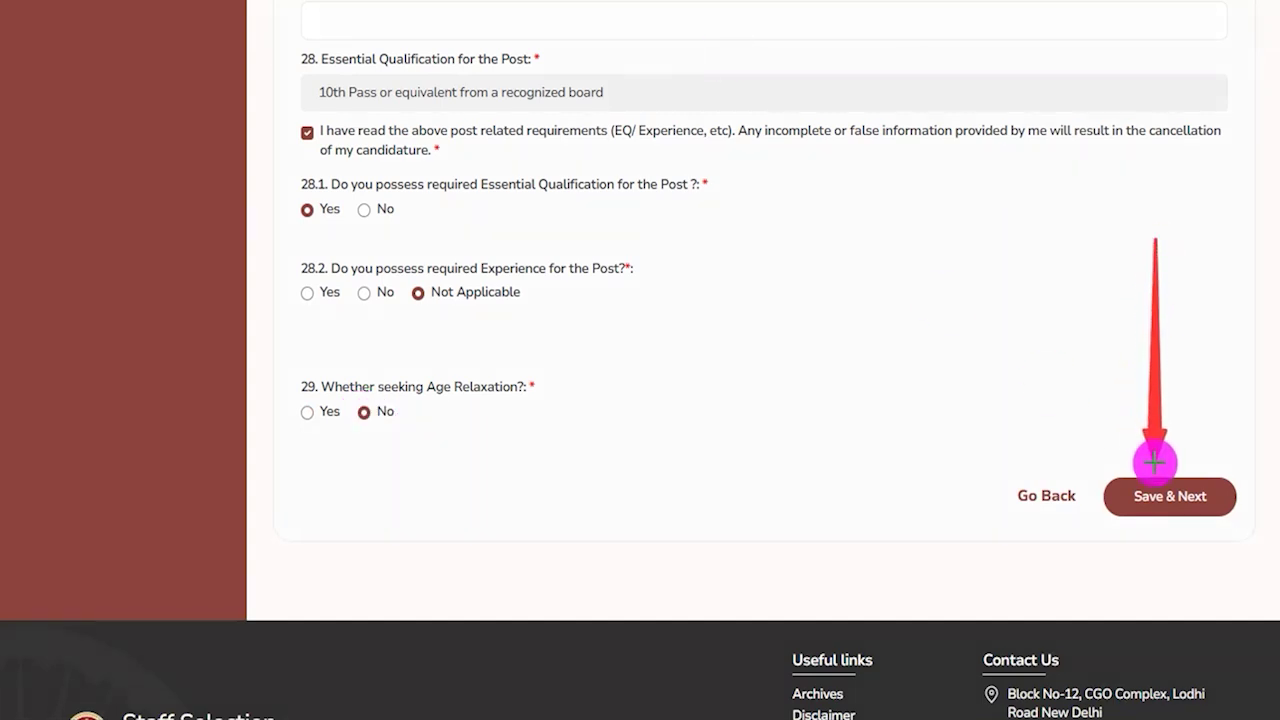
left_click(1158, 488)
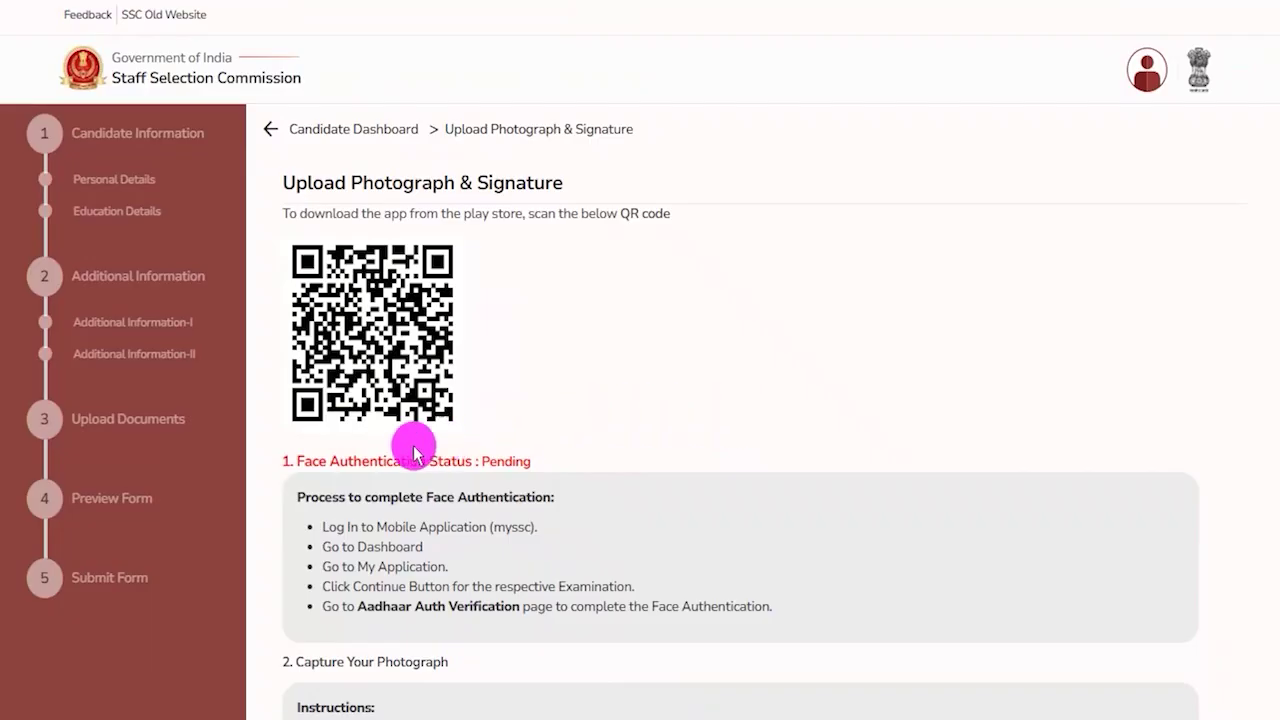
Step: Highlight the face authentication status, Capture Your Photograph and Upload Your Signature headings on the upload page
left_click_drag(310, 461, 420, 461)
scroll(415, 460, "down", 3)
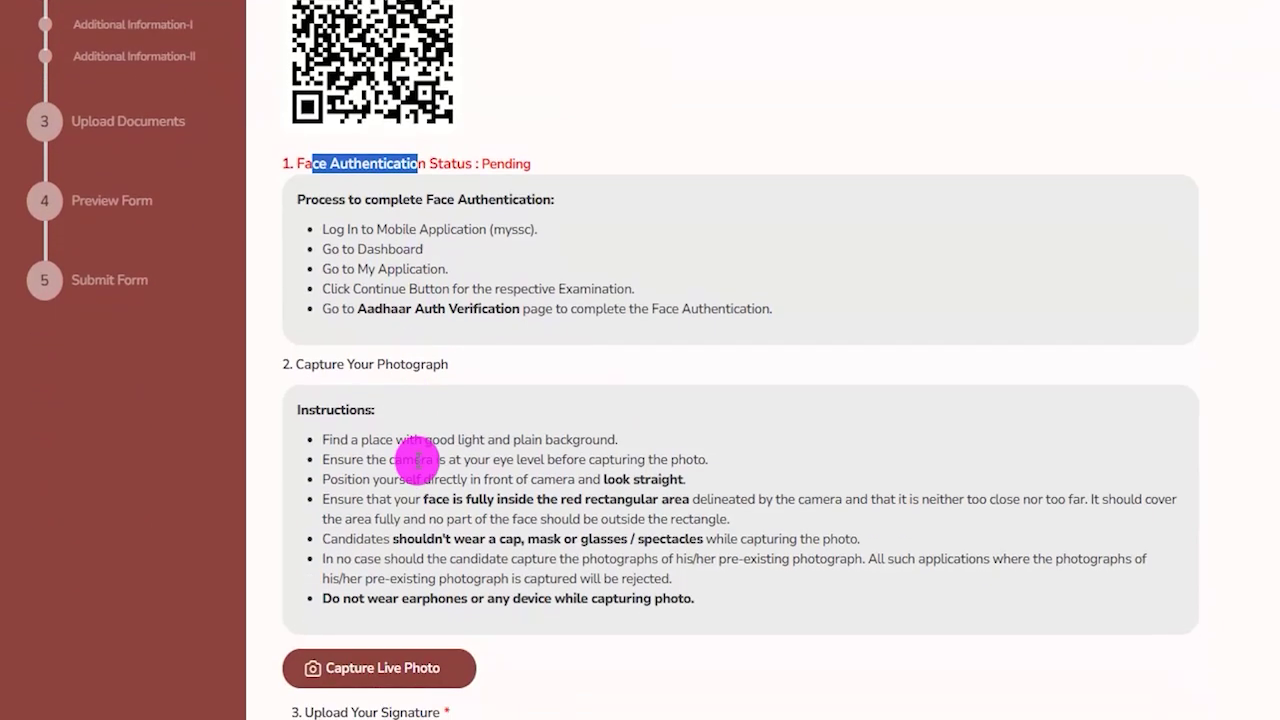
scroll(415, 460, "down", 2)
left_click_drag(323, 166, 445, 172)
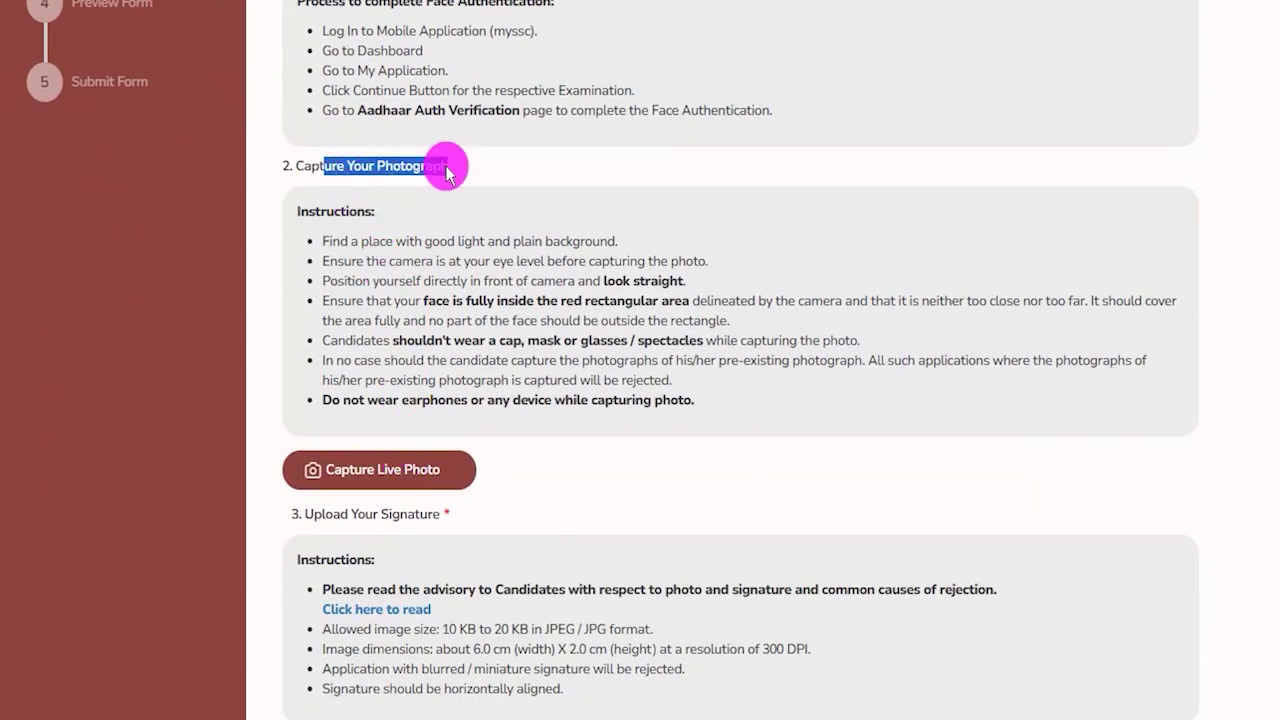
left_click_drag(307, 514, 432, 516)
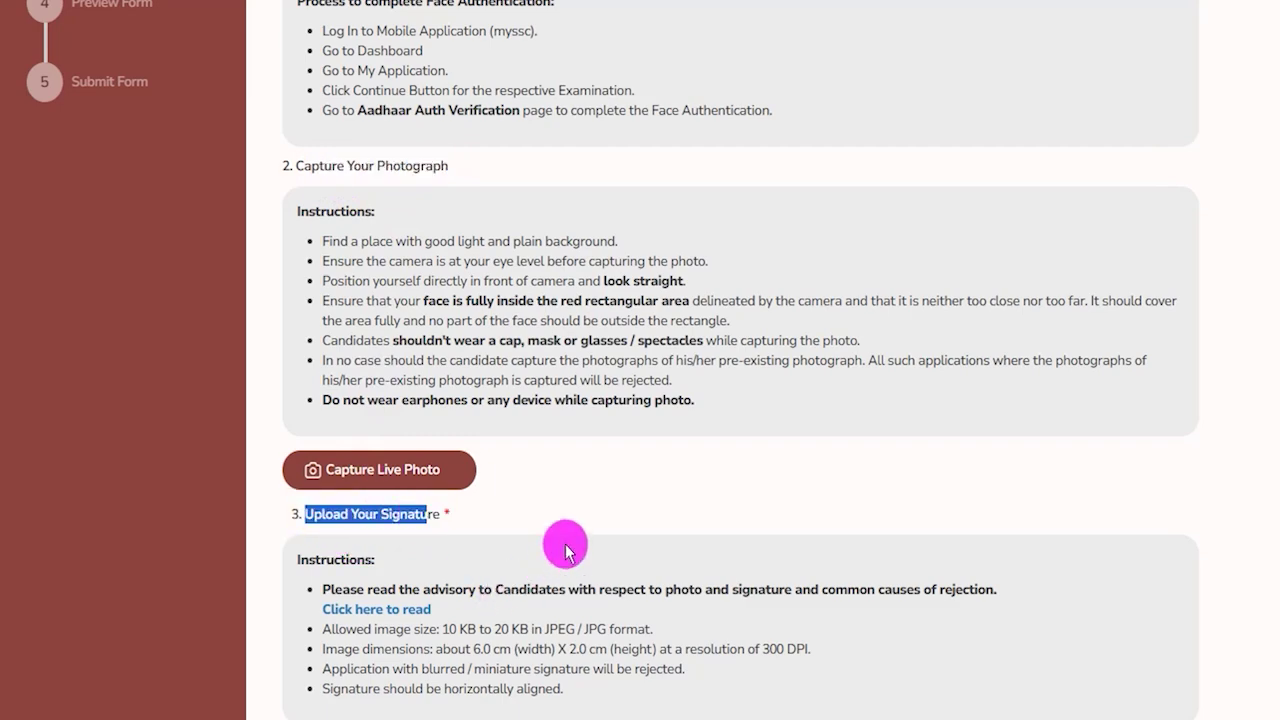
Step: Switch to Google Play and highlight the title of the AadhaarFaceRD app from Unique Identification Authority of India
scroll(565, 550, "up", 5)
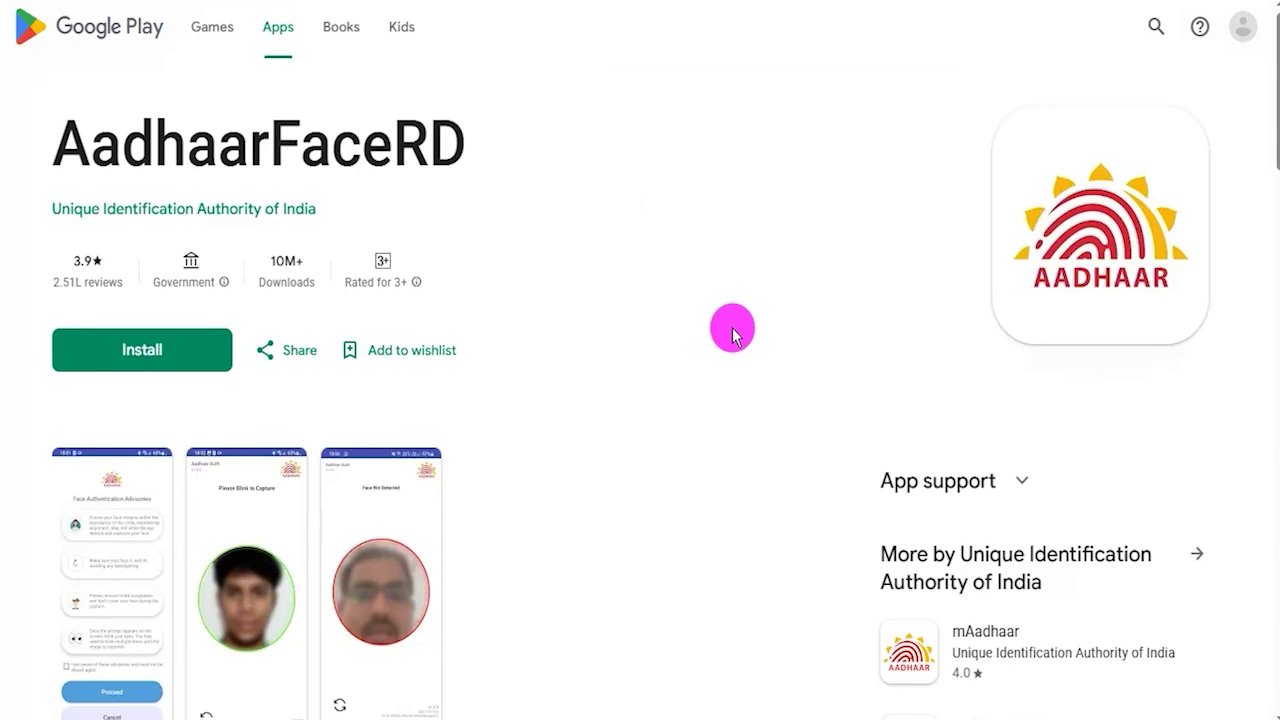
left_click_drag(66, 145, 469, 138)
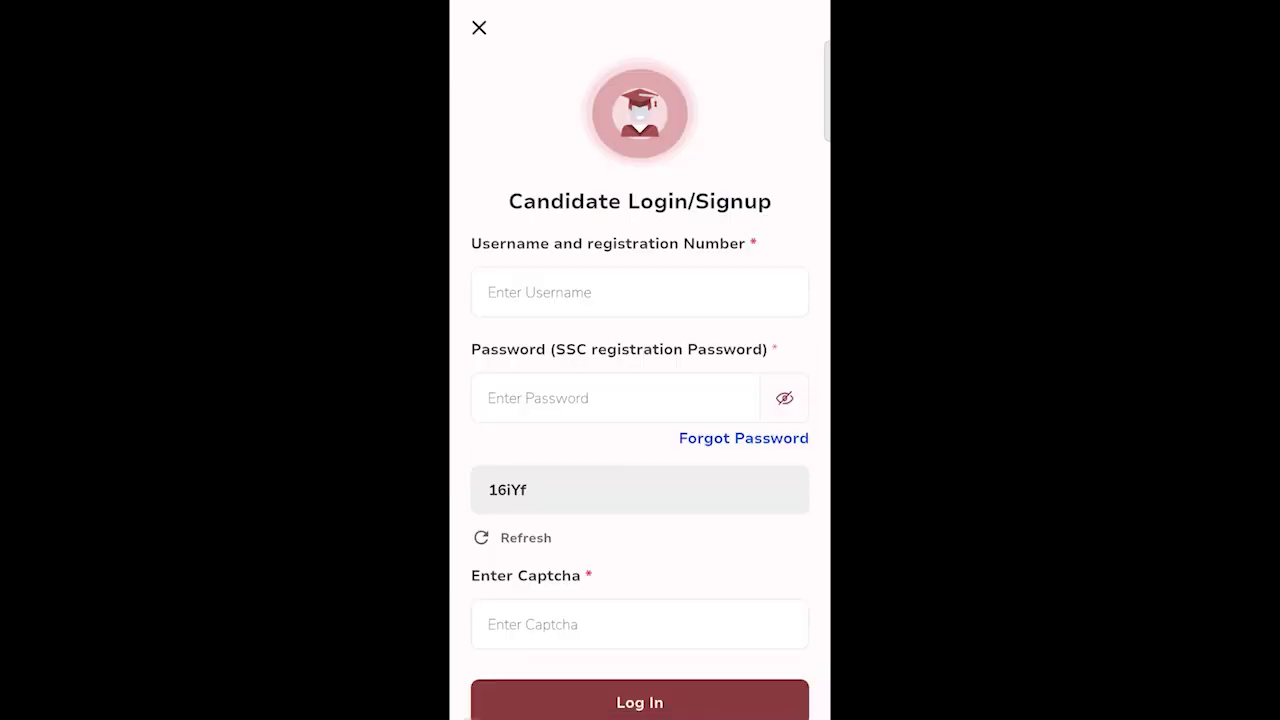
Step: Switch to the myssc mobile app and continue the Stenographer Grade 'C' and 'D' Examination, 2025 application from My Applications in the dashboard
scroll(640, 400, "down", 1)
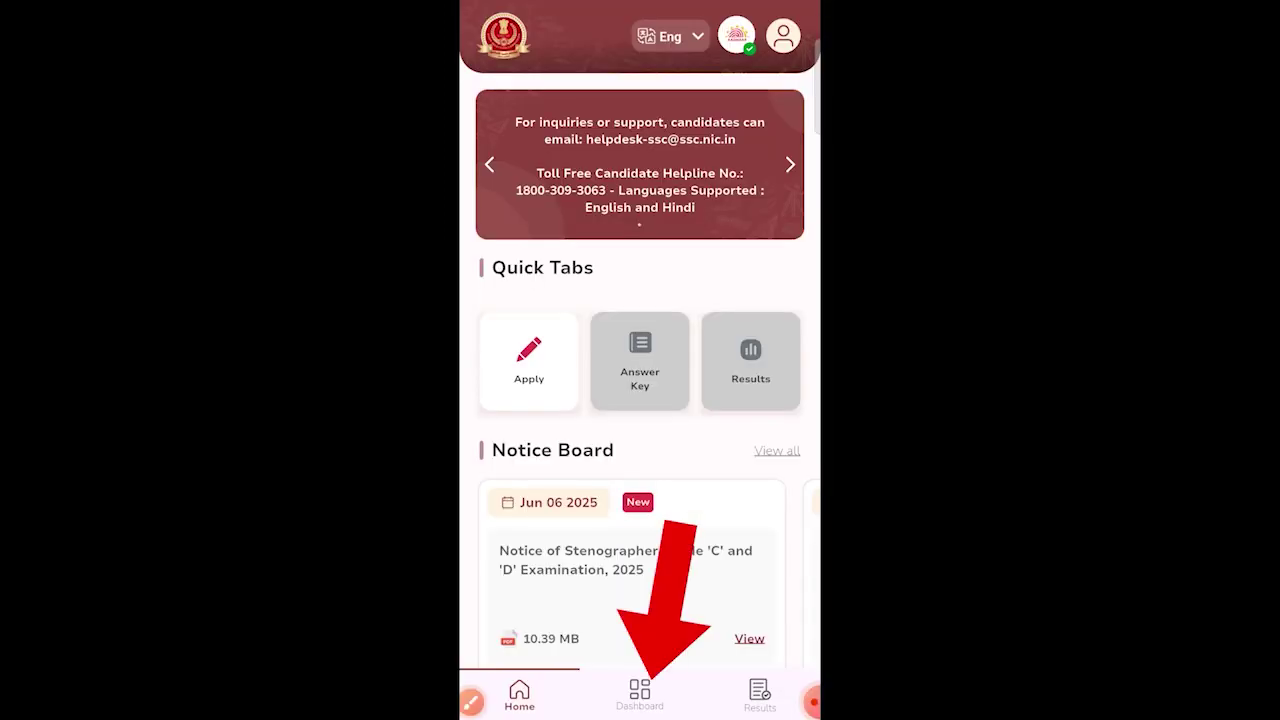
left_click(640, 692)
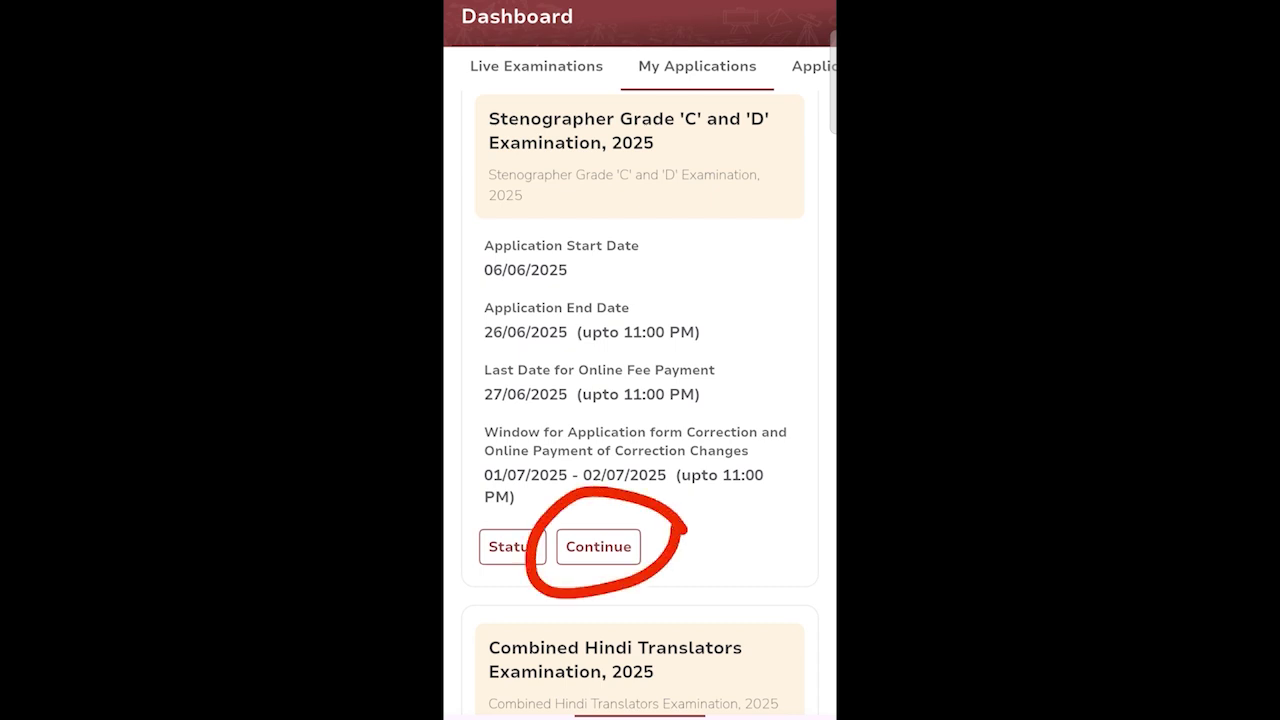
left_click(598, 546)
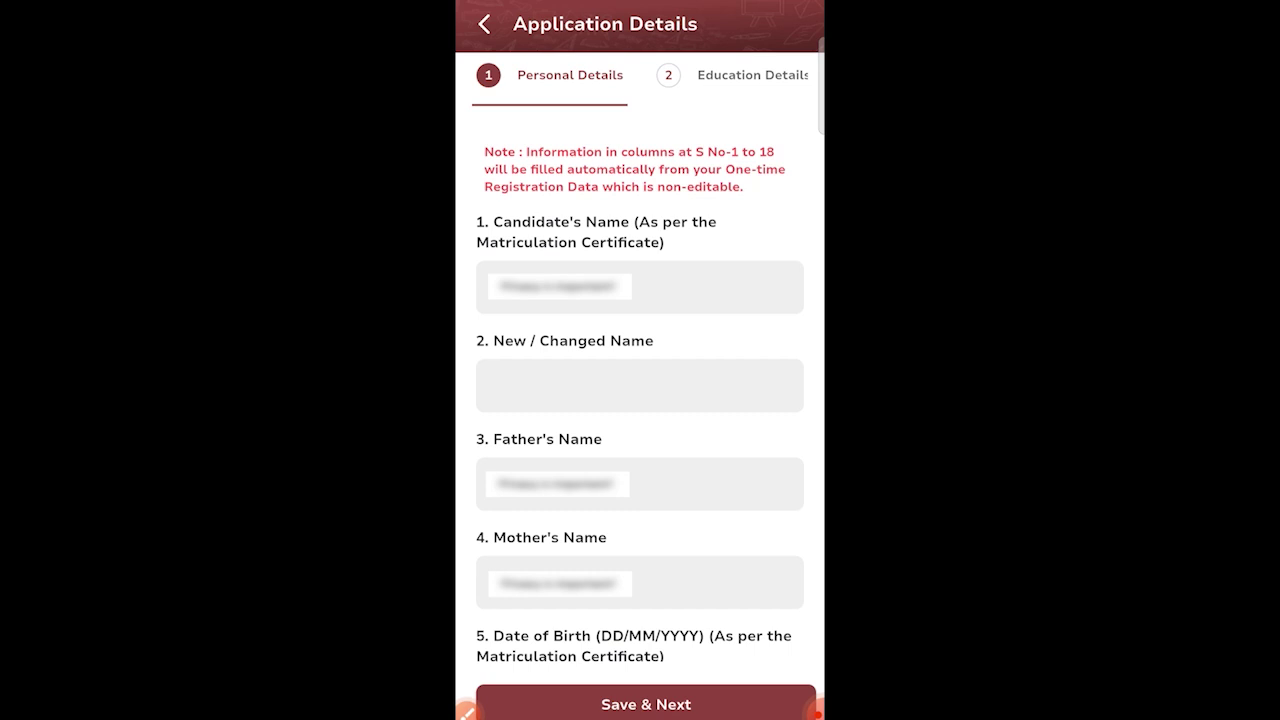
Step: Go to the Aadhaar Auth Verification stage and accept the consent to use Aadhaar data for authentication
left_click_drag(720, 75, 482, 75)
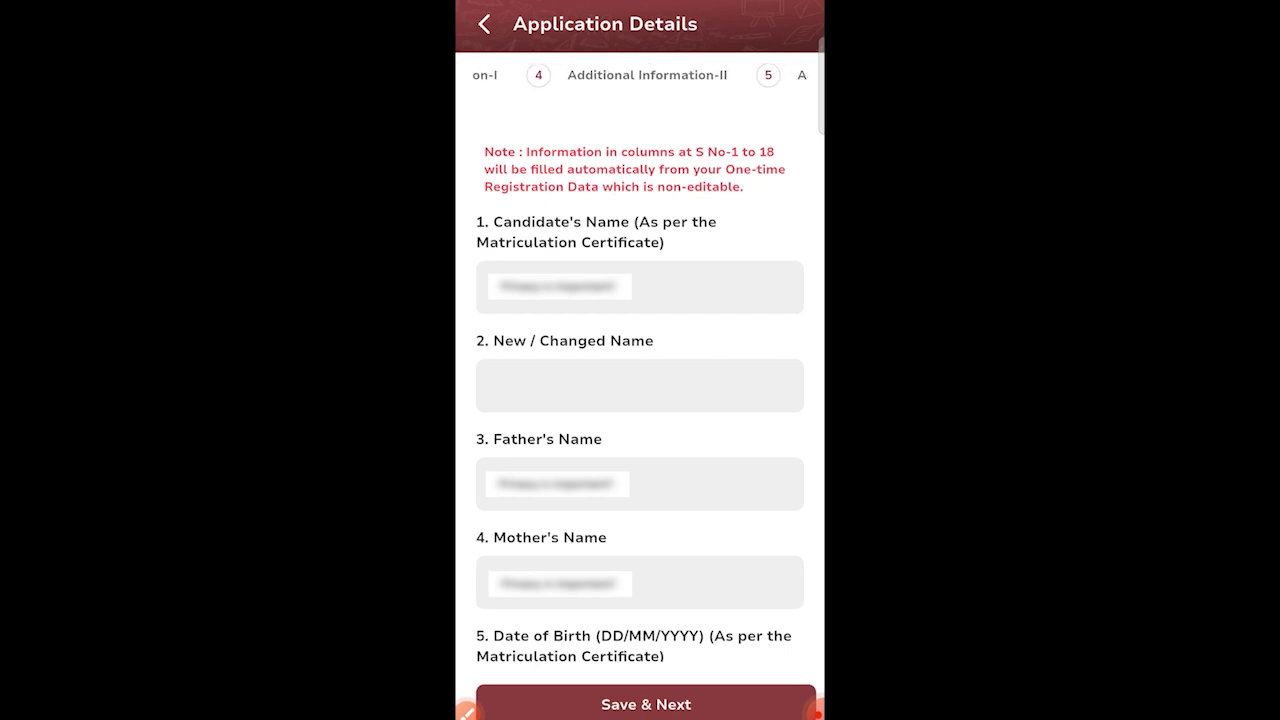
left_click_drag(700, 75, 550, 75)
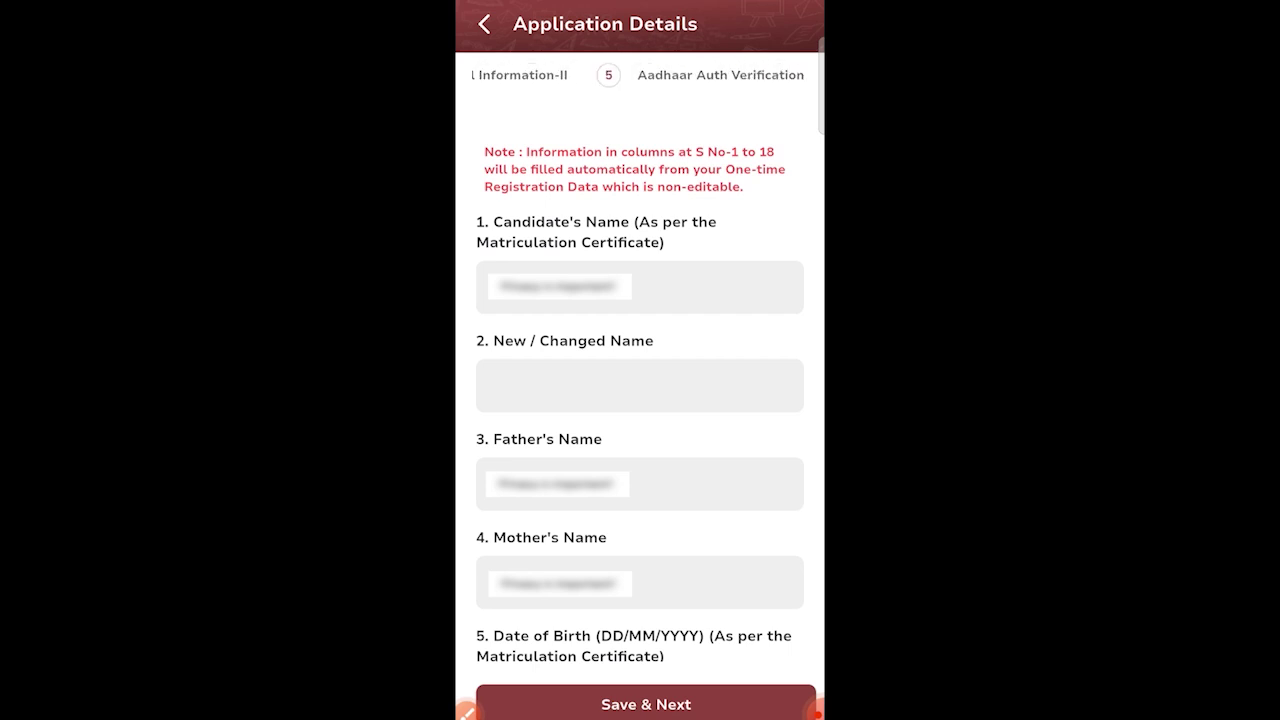
left_click_drag(700, 75, 620, 75)
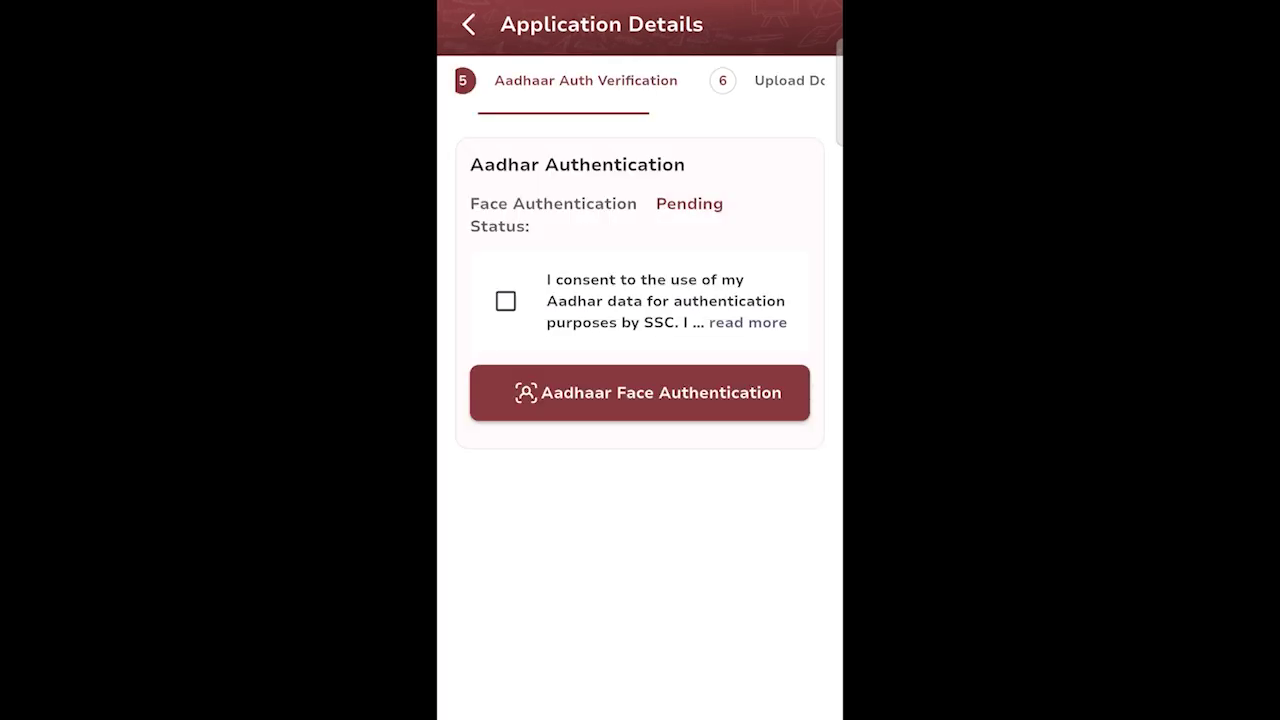
left_click(505, 301)
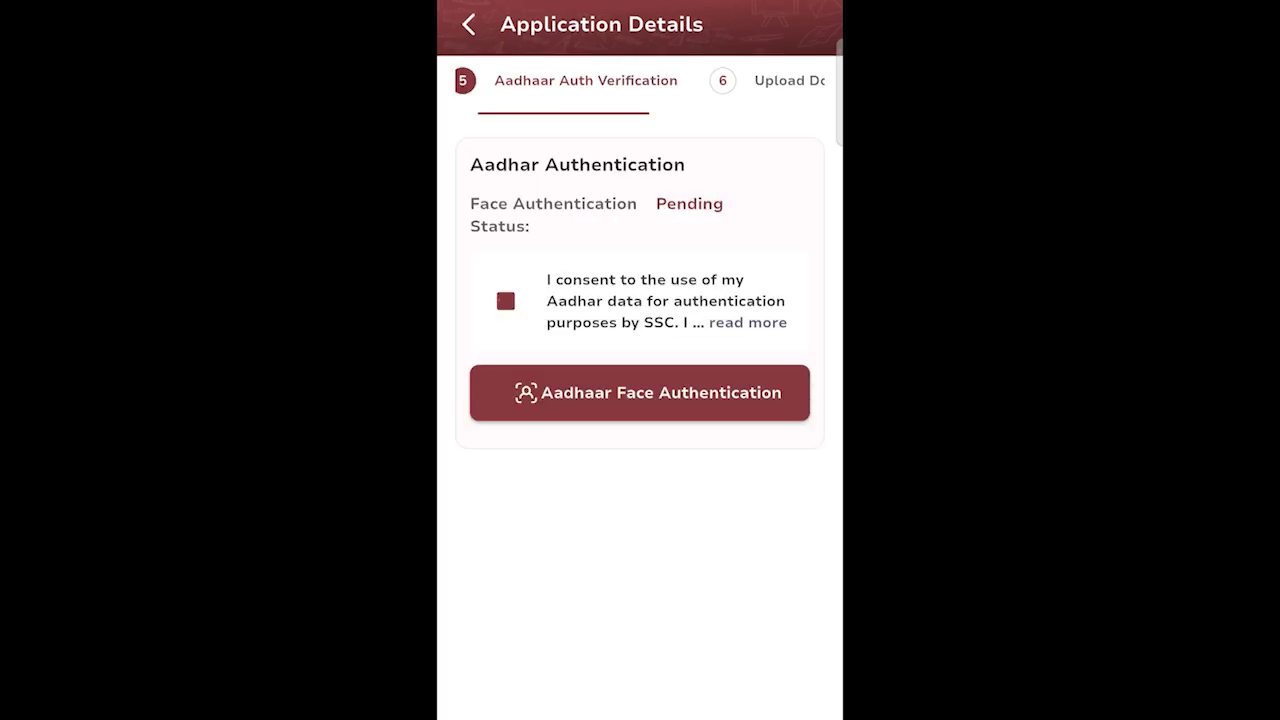
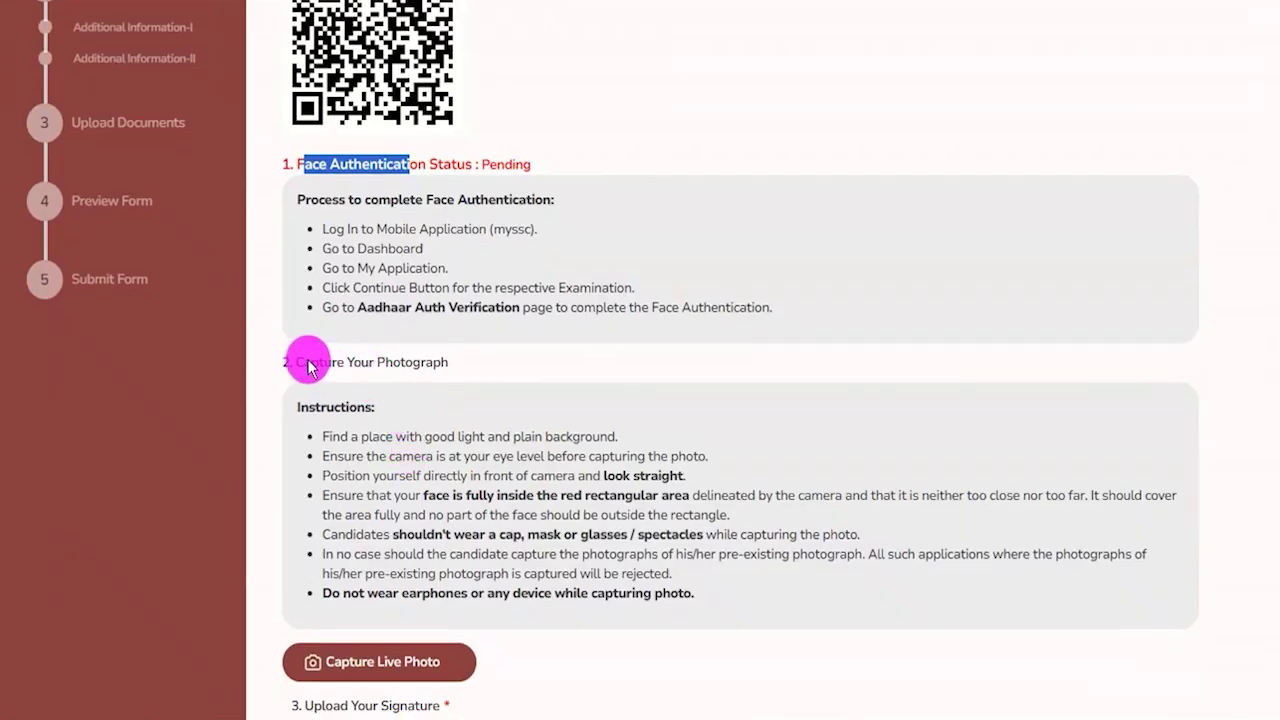
Step: Switch back to the SSC upload page on the web and highlight the photograph capture and signature upload headings
left_click_drag(311, 362, 405, 365)
scroll(405, 362, "down", 2)
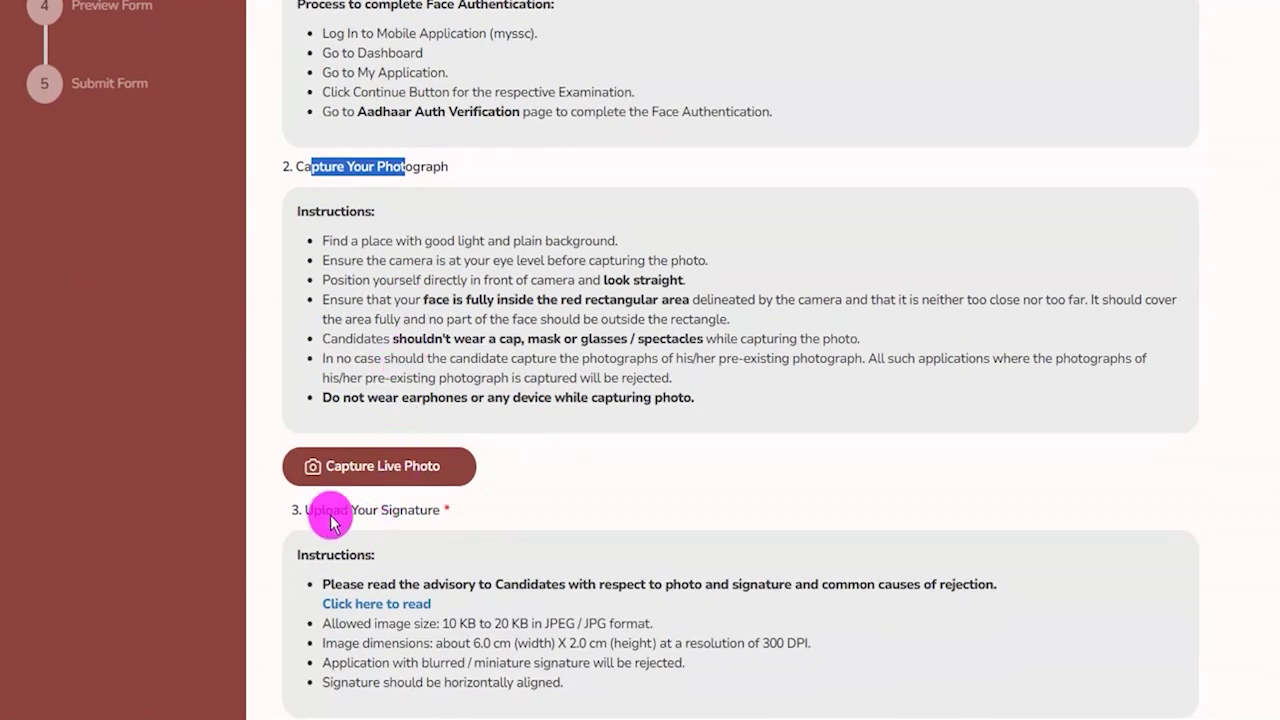
left_click(324, 513)
left_click_drag(324, 513, 413, 510)
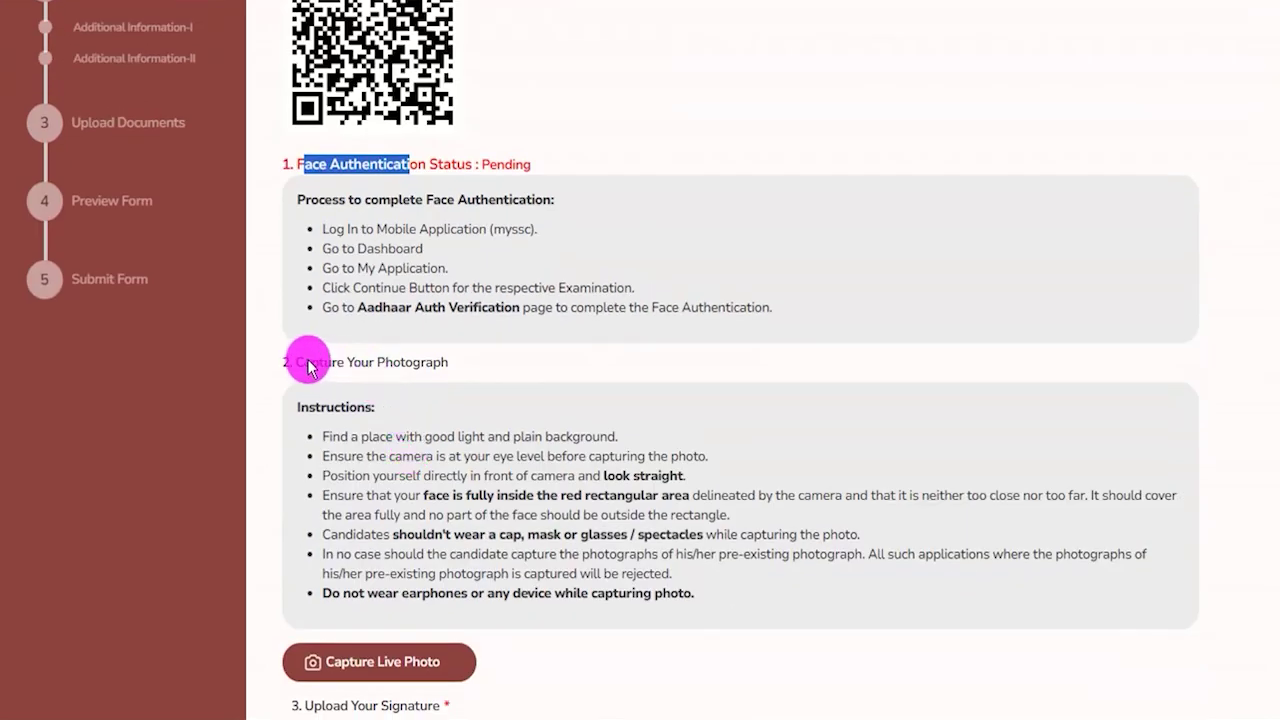
left_click_drag(311, 362, 405, 365)
scroll(405, 362, "down", 2)
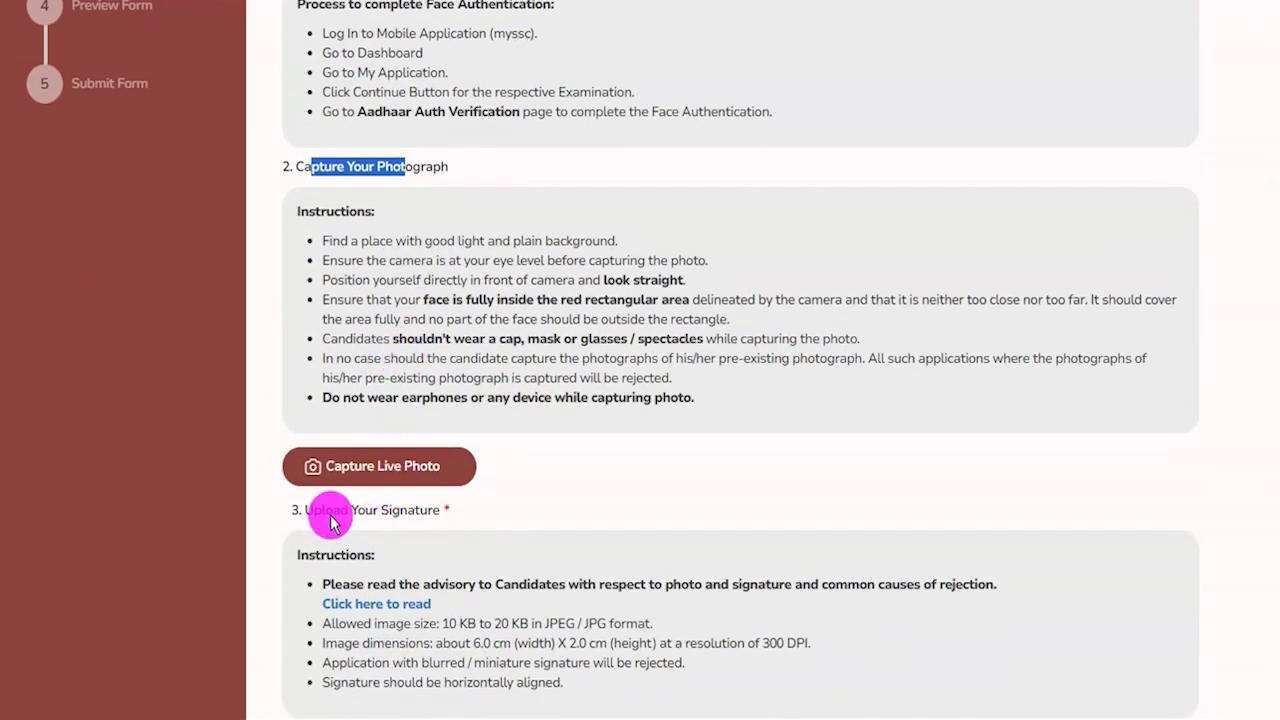
left_click_drag(322, 516, 400, 503)
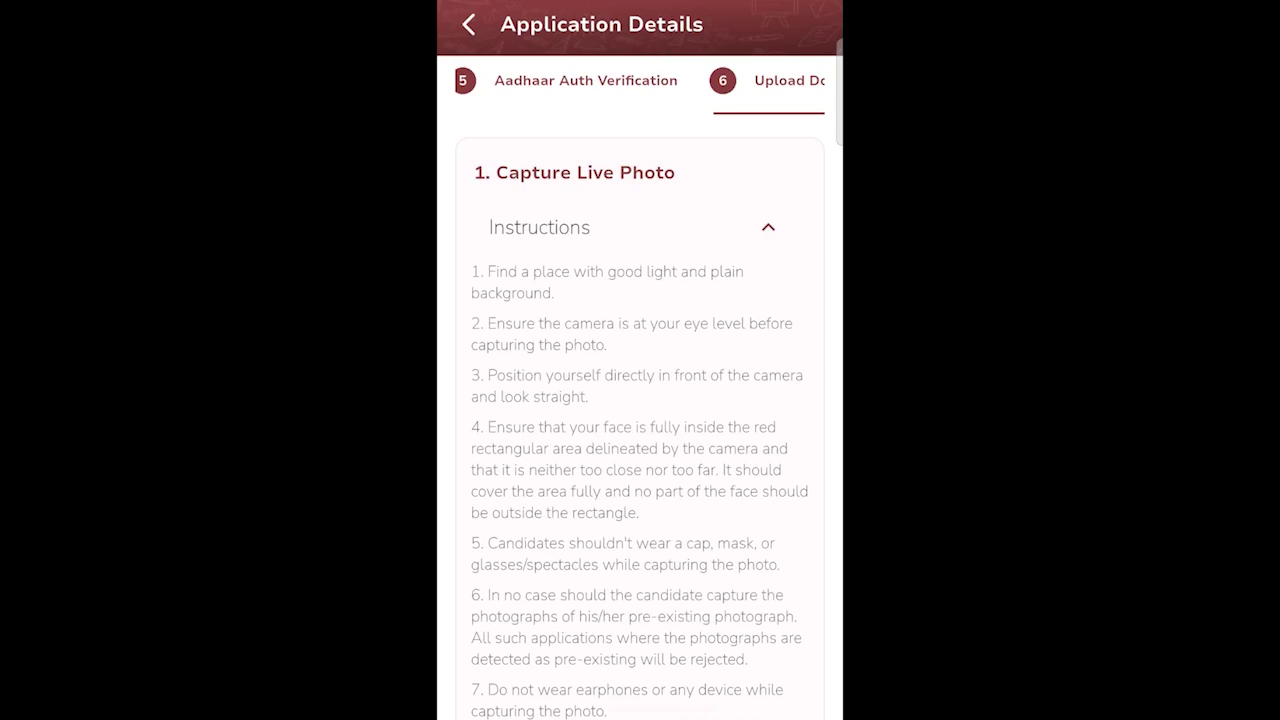
Step: Mark the photograph instructions on good light and plain background, eye-level camera, and looking straight
scroll(640, 428, "down", 3)
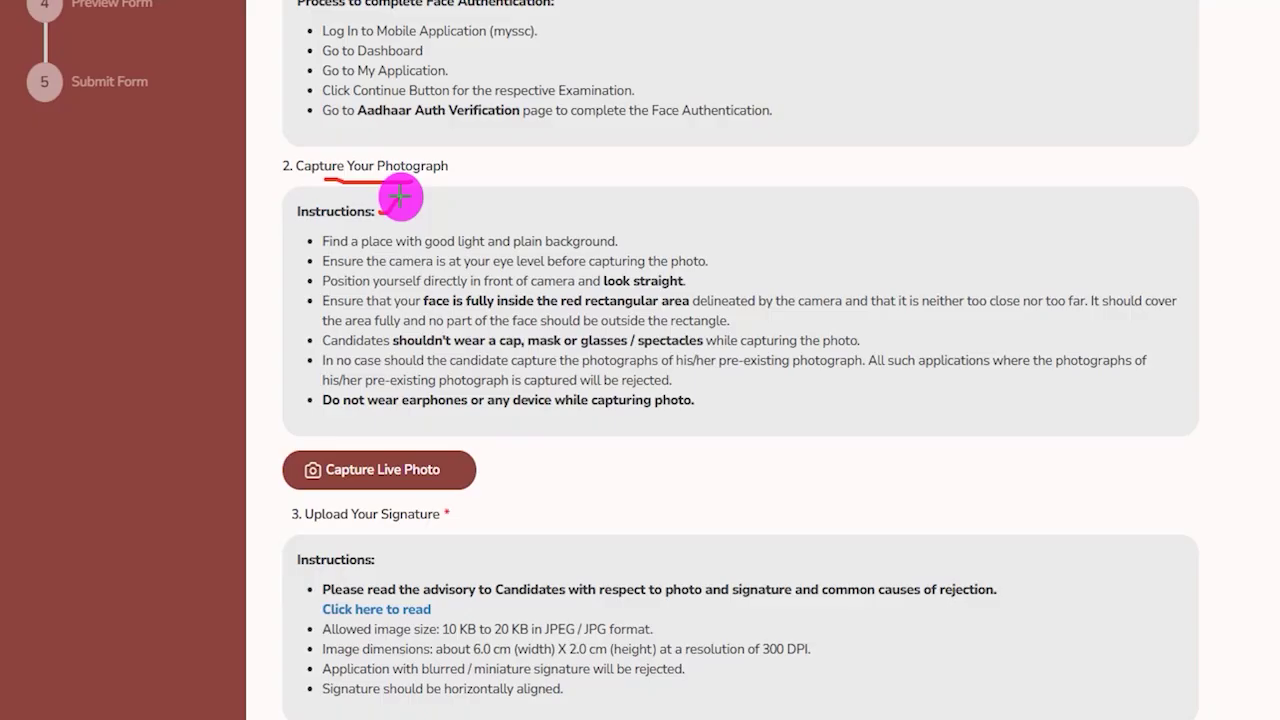
left_click_drag(400, 197, 403, 195)
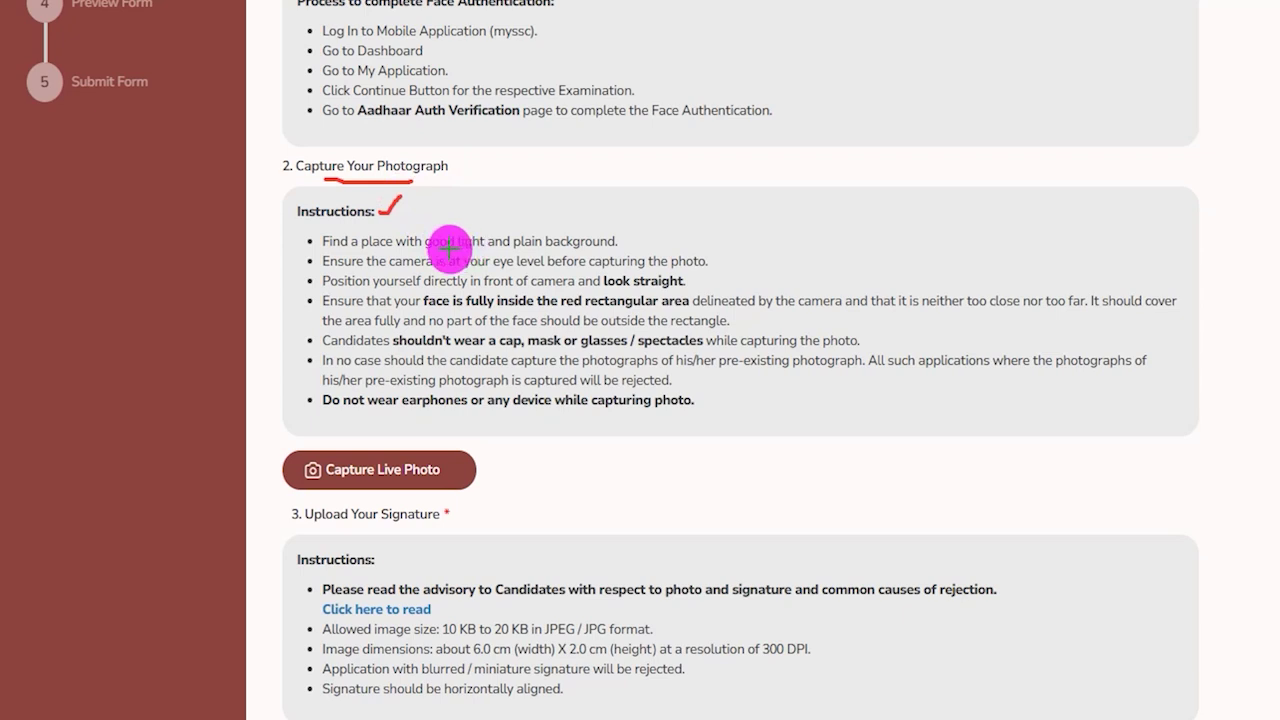
left_click_drag(628, 245, 662, 218)
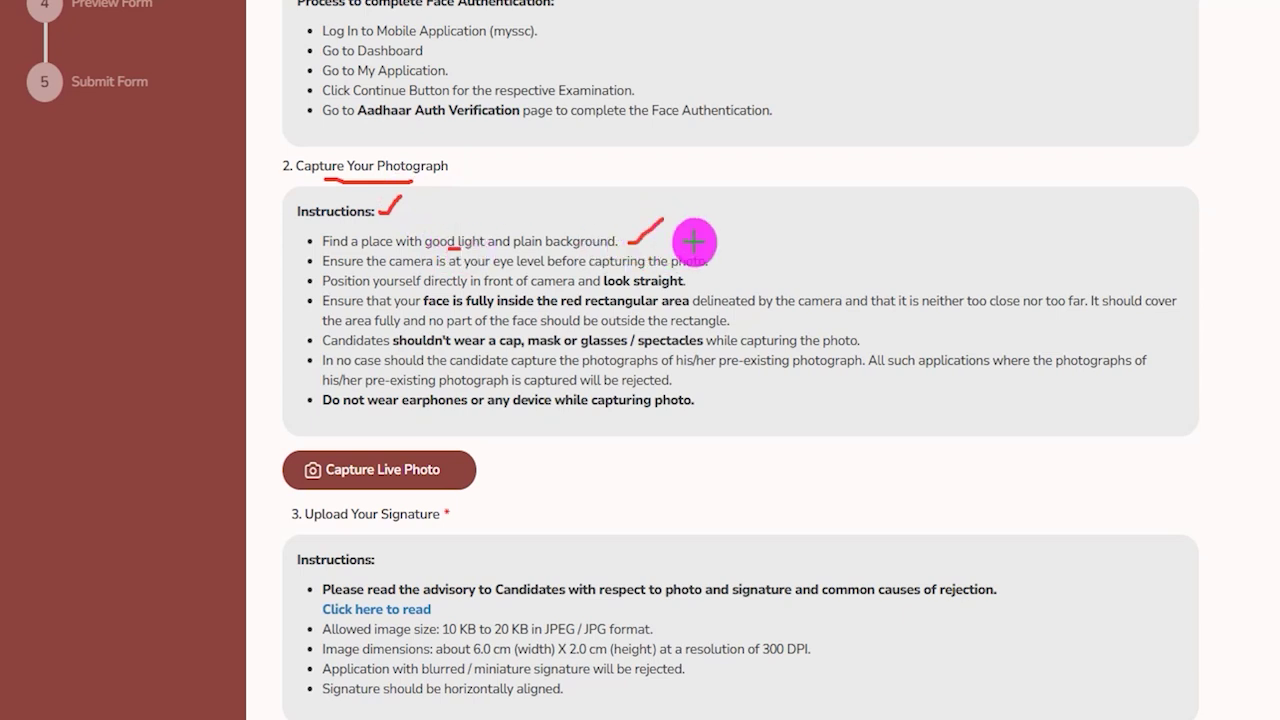
left_click_drag(723, 257, 755, 234)
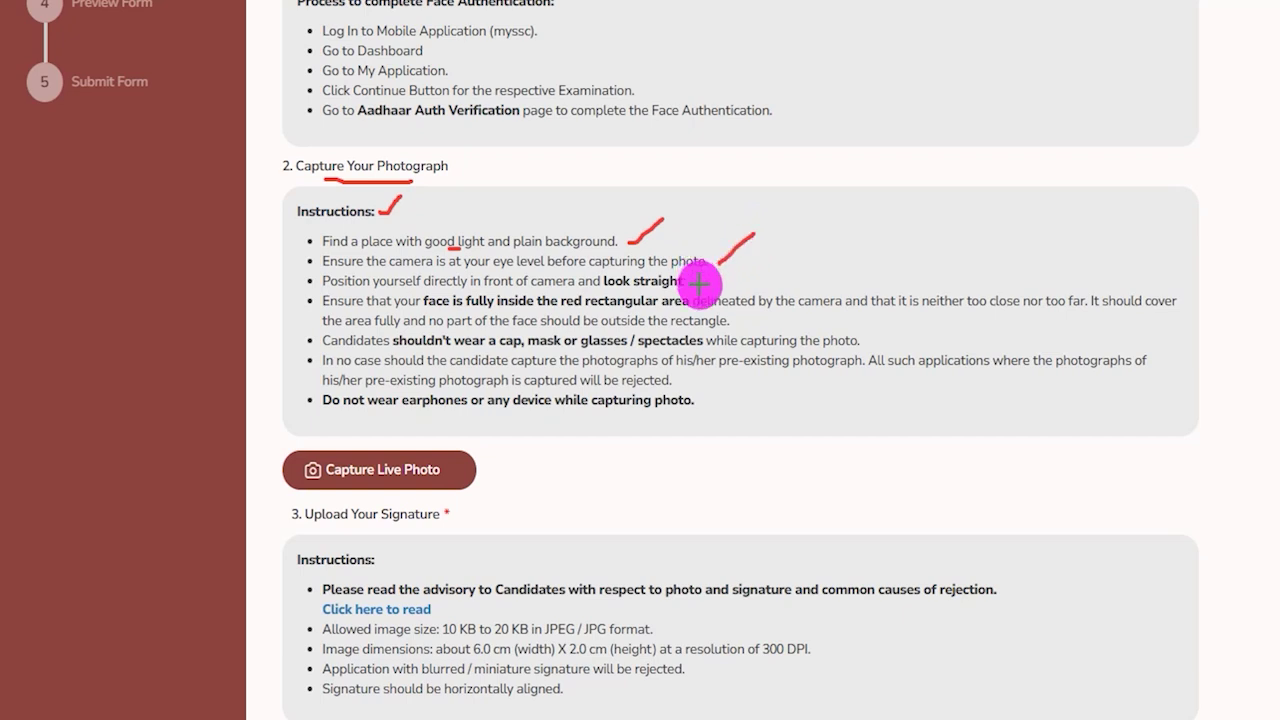
left_click_drag(700, 284, 722, 270)
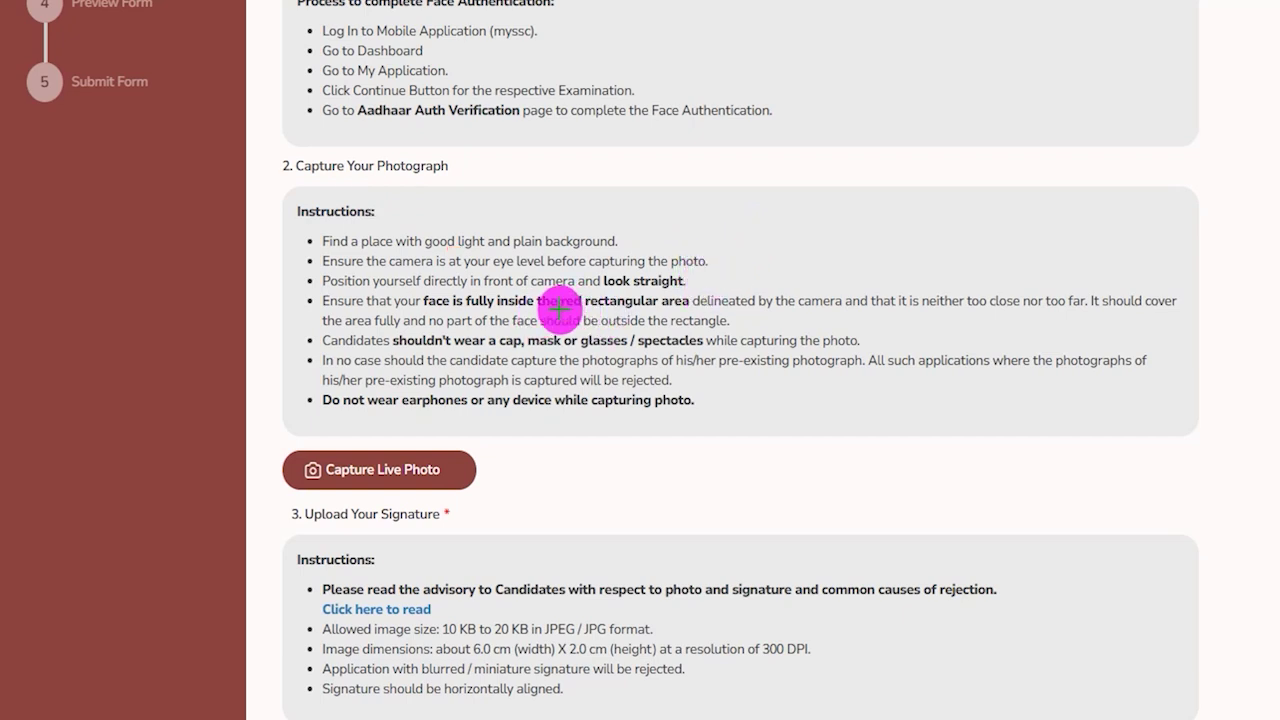
Step: Mark the photograph instructions on the red rectangular area, not wearing a cap, mask or glasses, and not wearing earphones
left_click_drag(555, 312, 660, 312)
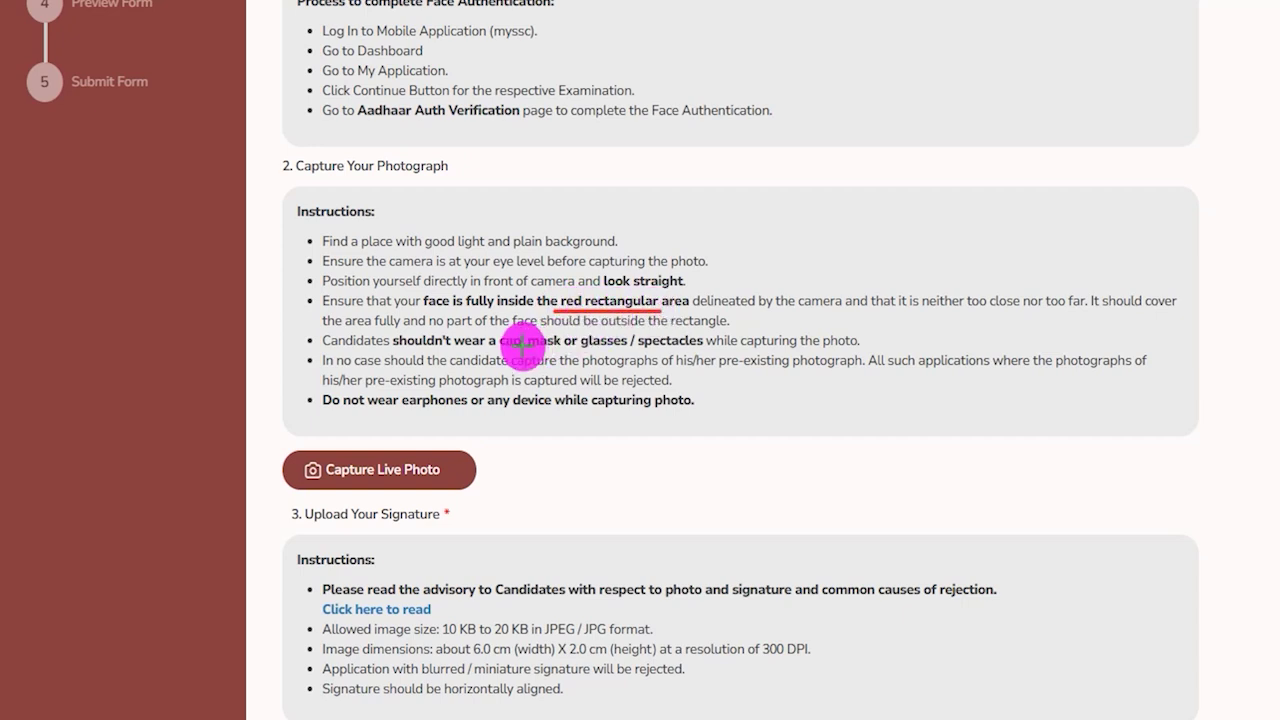
left_click_drag(424, 344, 640, 345)
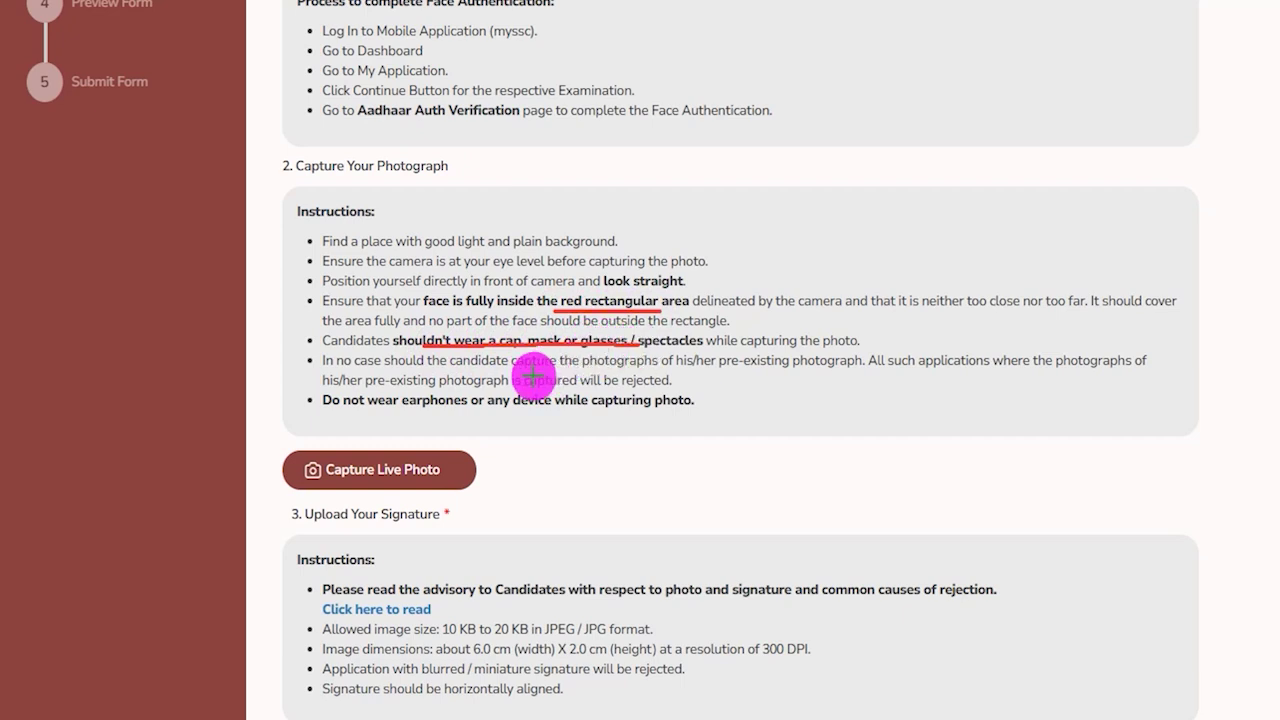
left_click_drag(430, 410, 443, 409)
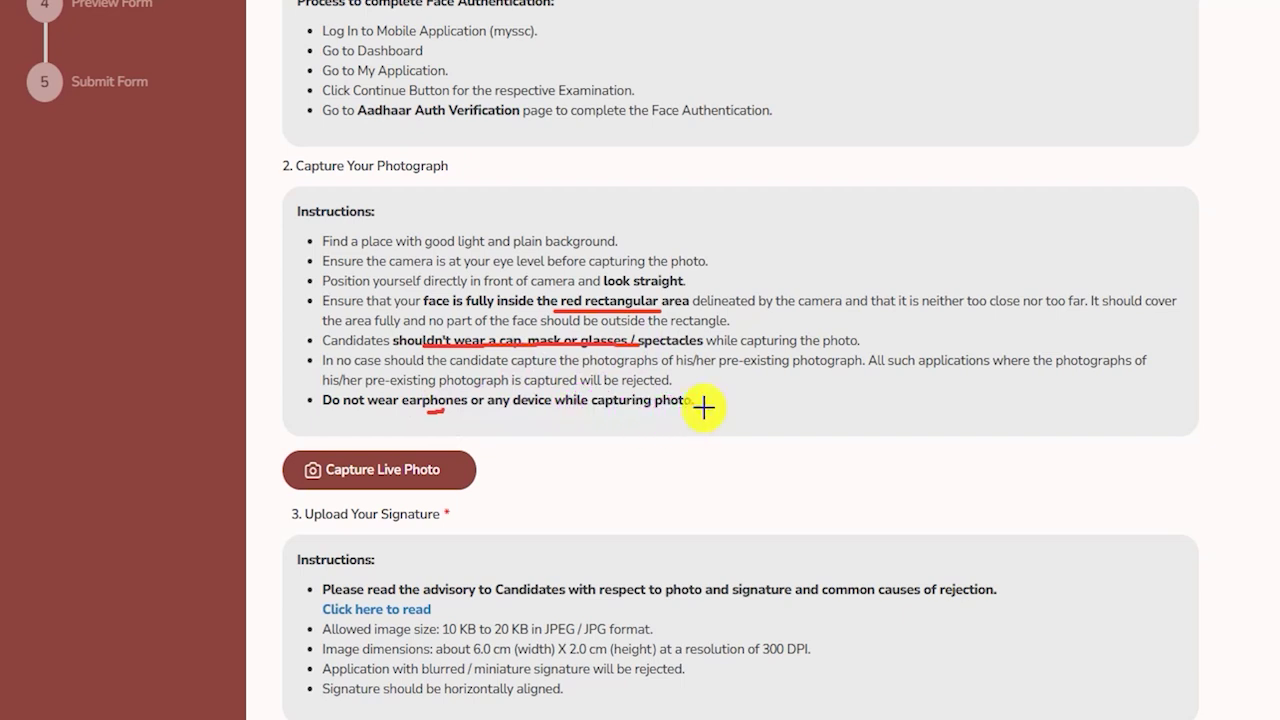
left_click_drag(703, 407, 740, 381)
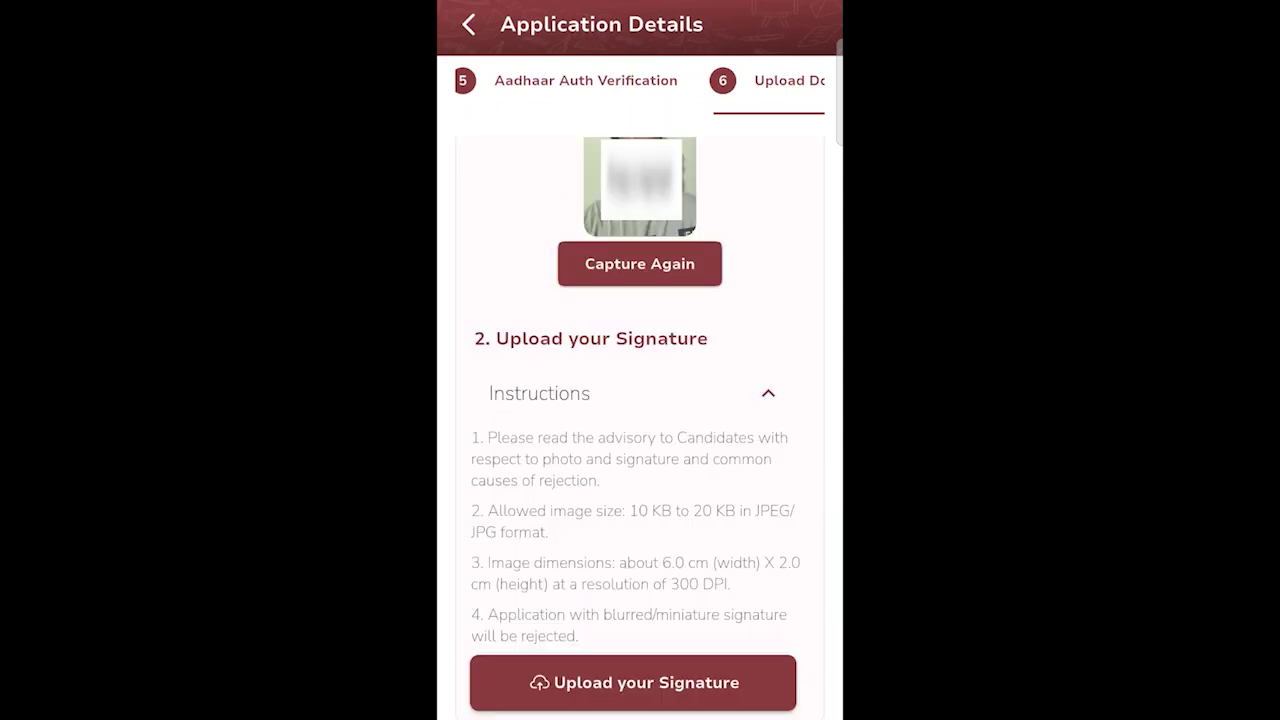
Step: Highlight the signature upload rules on file size, format, dimensions and resolution, and the link to the candidate advisory
left_click_drag(312, 216, 407, 216)
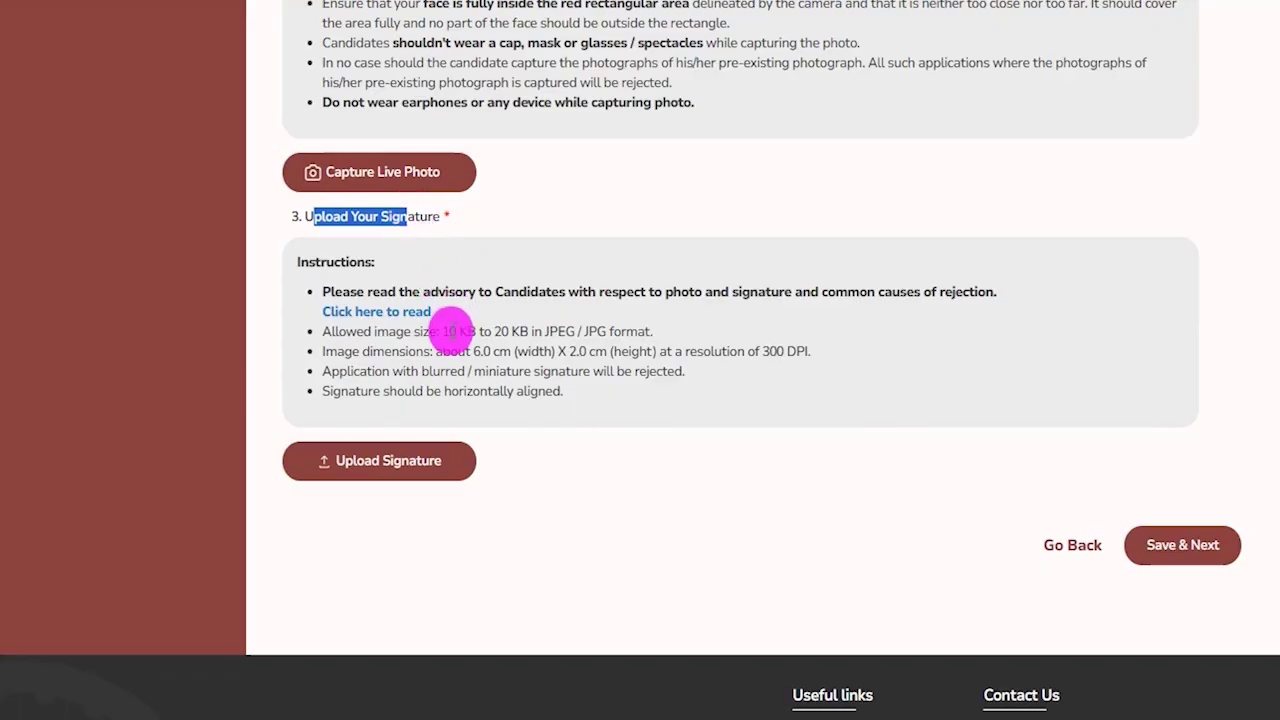
left_click_drag(447, 331, 650, 330)
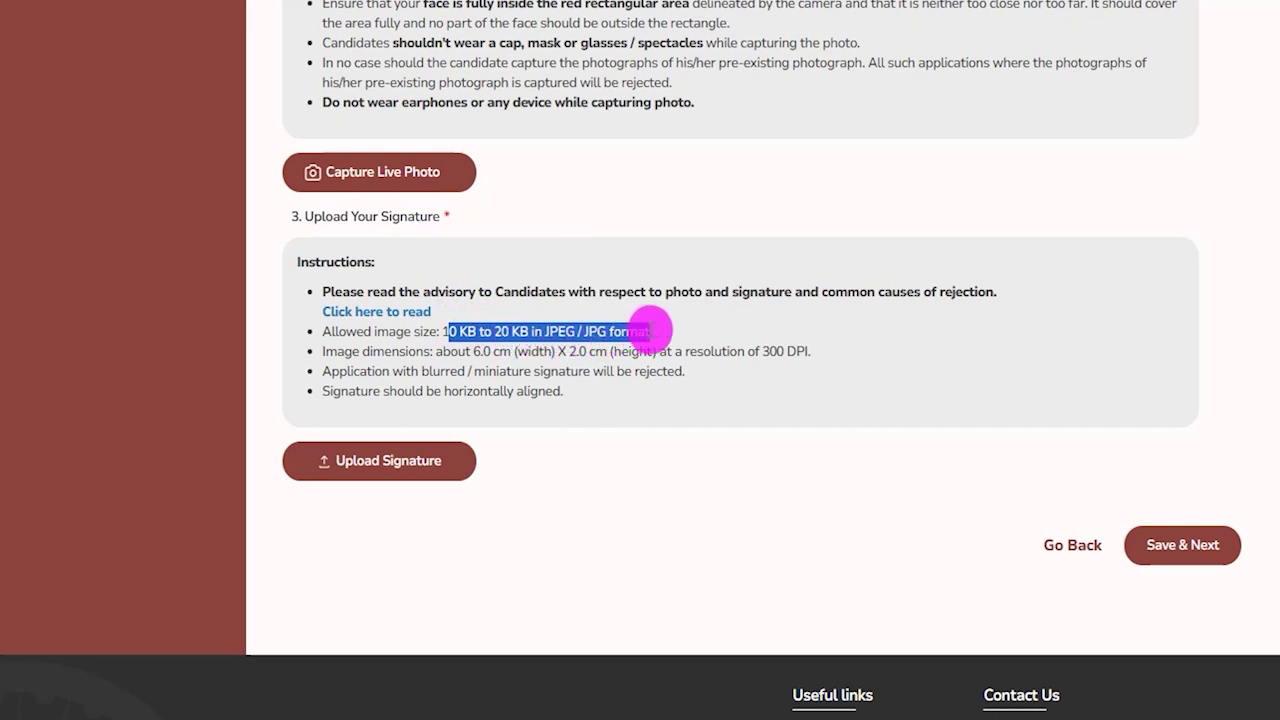
left_click_drag(472, 351, 806, 351)
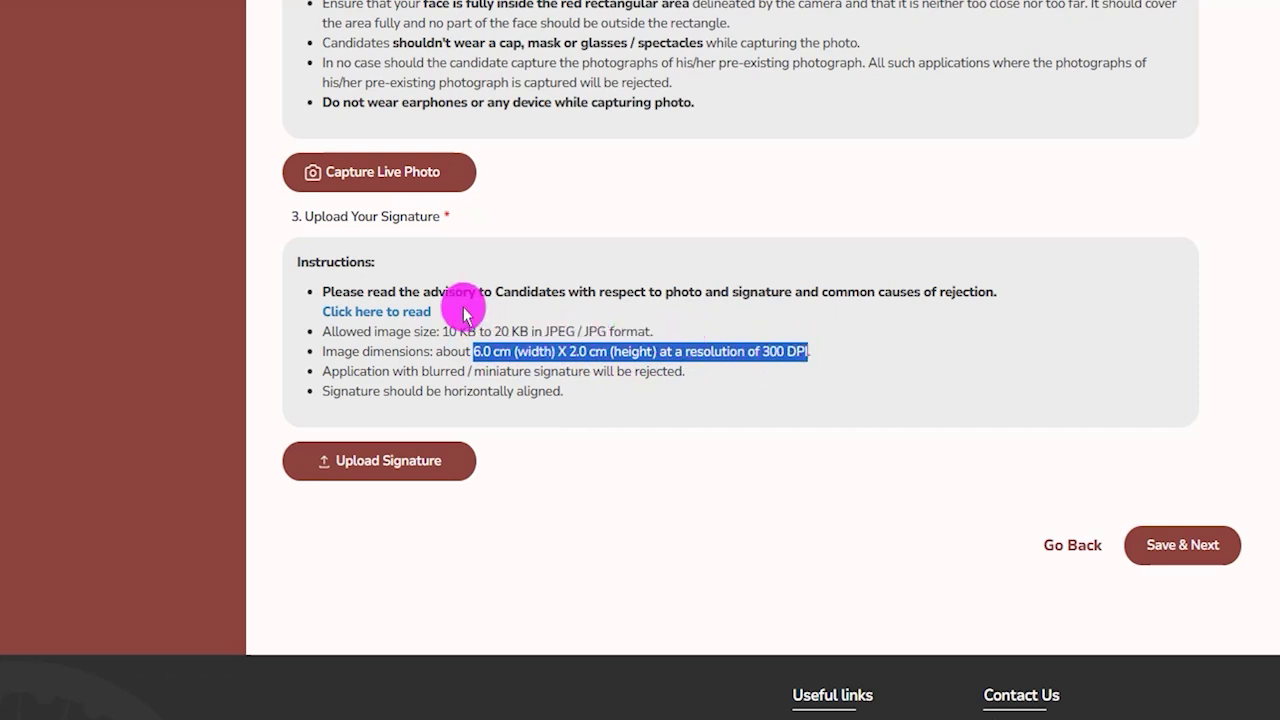
left_click(447, 313)
left_click_drag(447, 313, 331, 314)
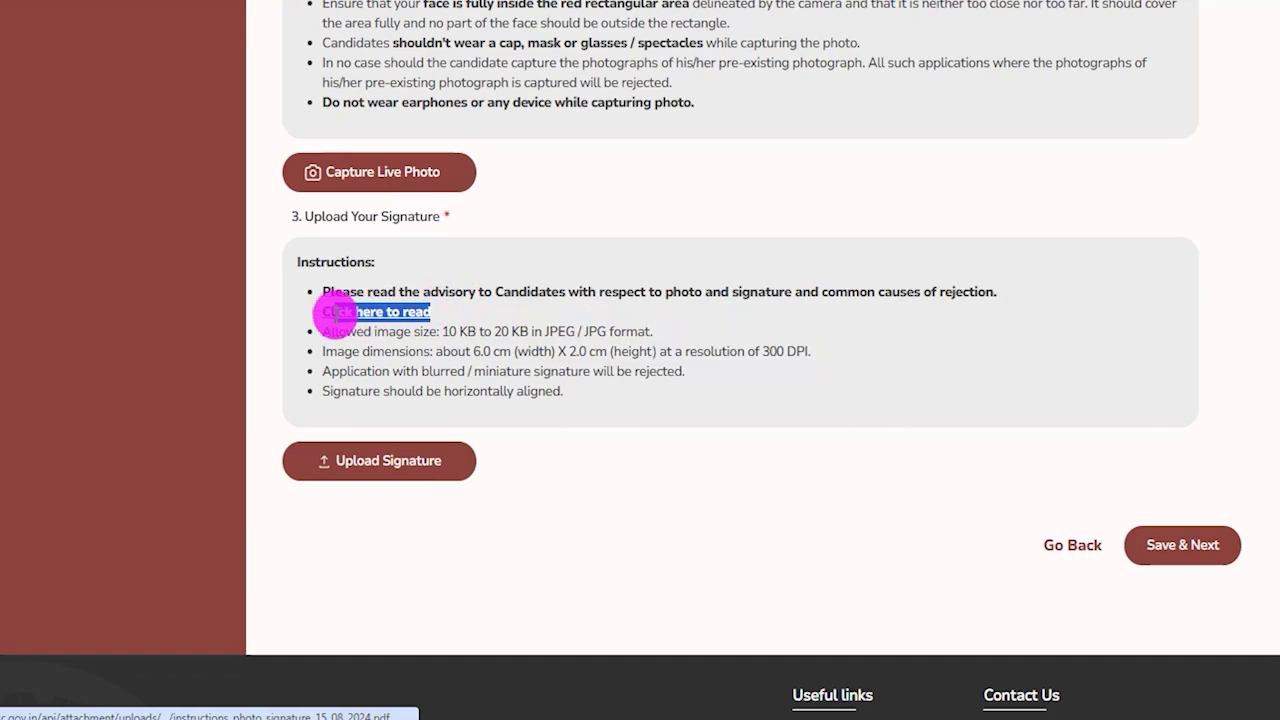
Step: Open the candidate advisory linked in the signature instructions and examine the page 1 guidance on signing within the cut-out box
left_click(393, 314)
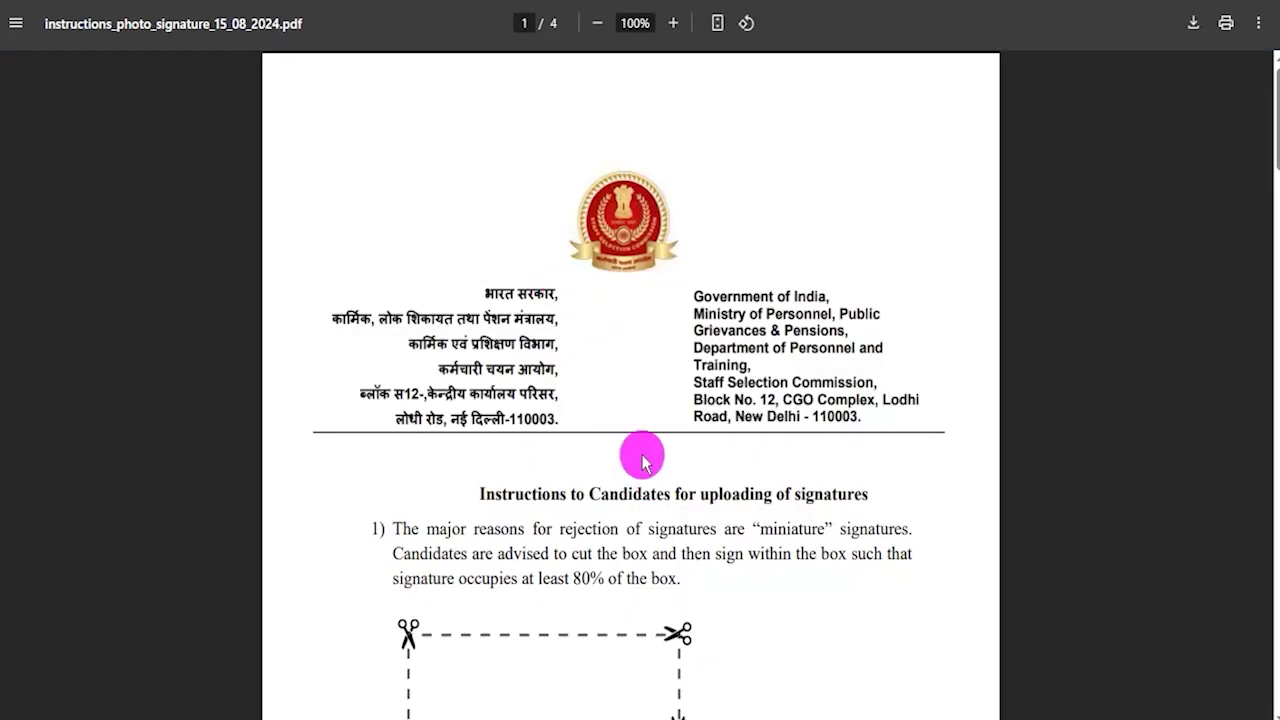
scroll(642, 459, "down", 3)
scroll(642, 459, "down", 2)
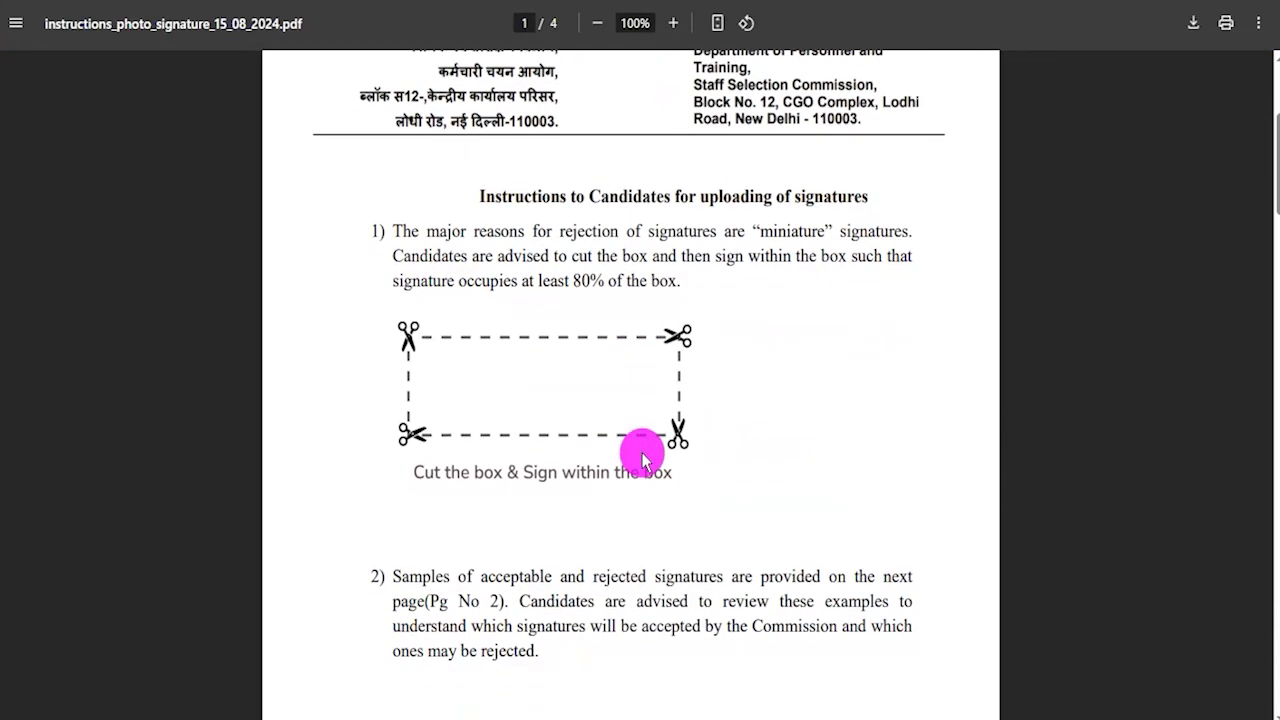
scroll(642, 459, "down", 2)
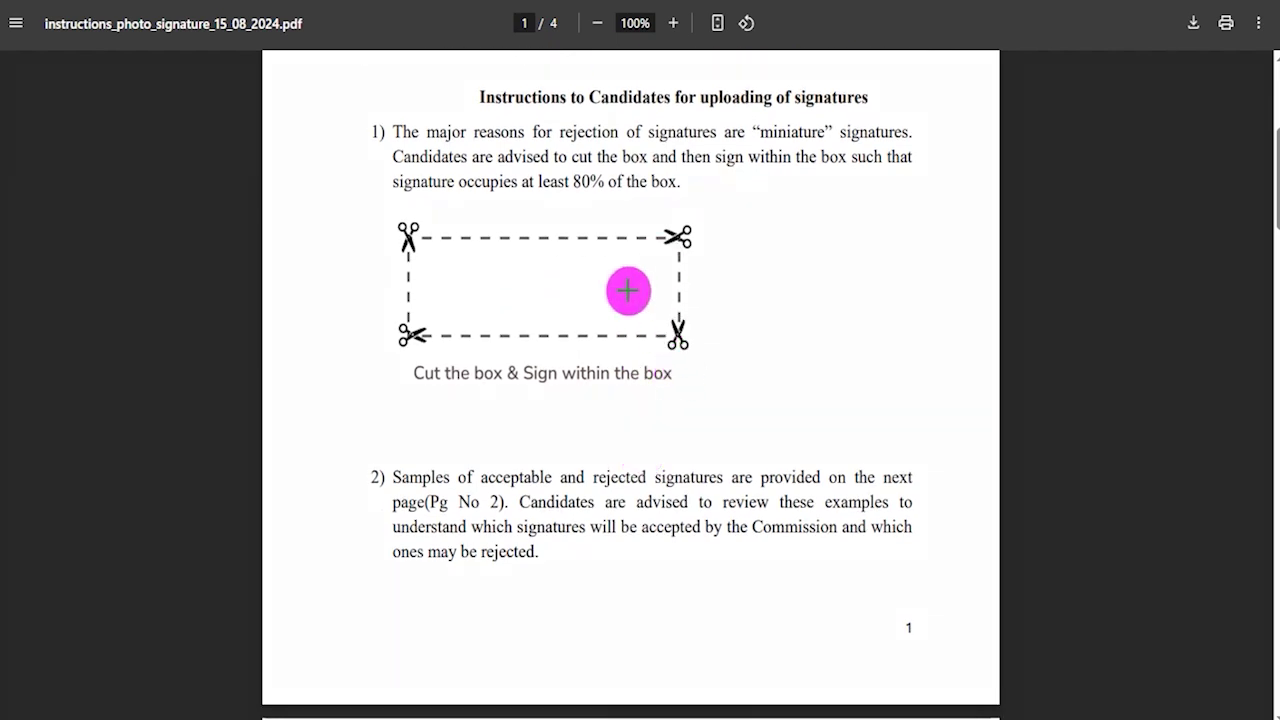
left_click_drag(626, 289, 693, 265)
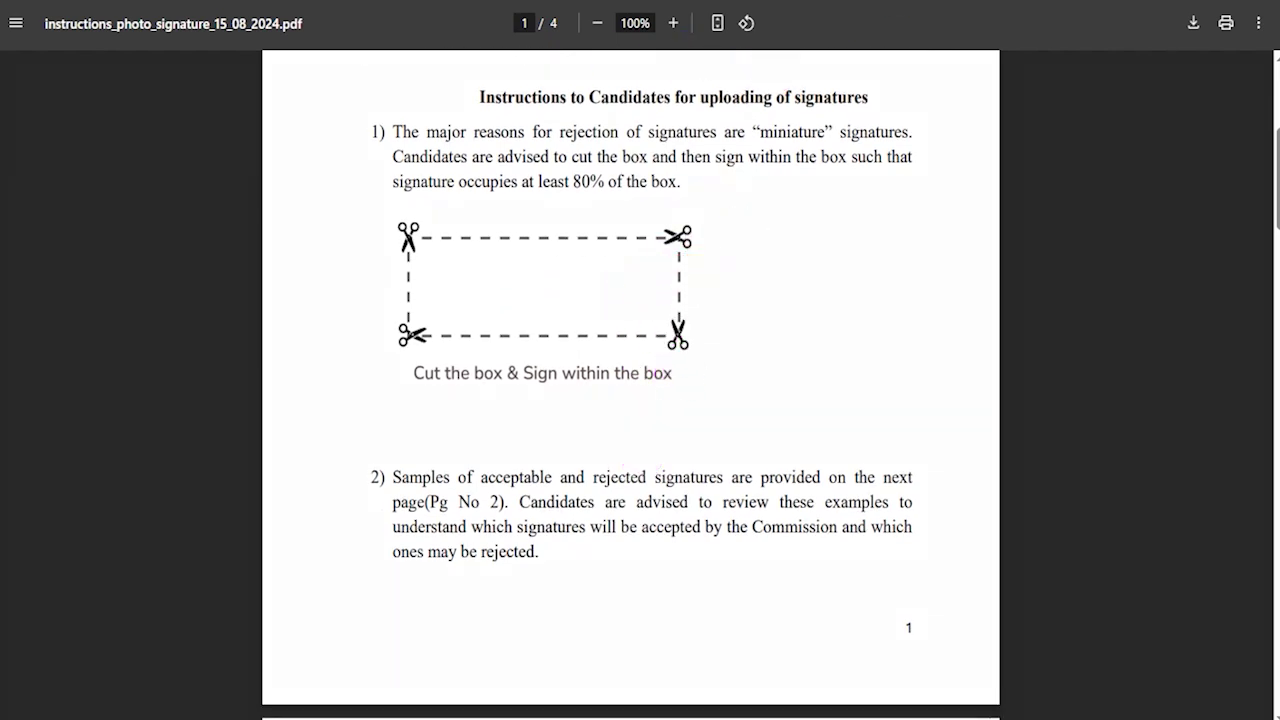
Step: Mark the "Good For Approval" signature sample on page 2 of the advisory with a red tick
scroll(652, 440, "down", 10)
scroll(654, 441, "down", 4)
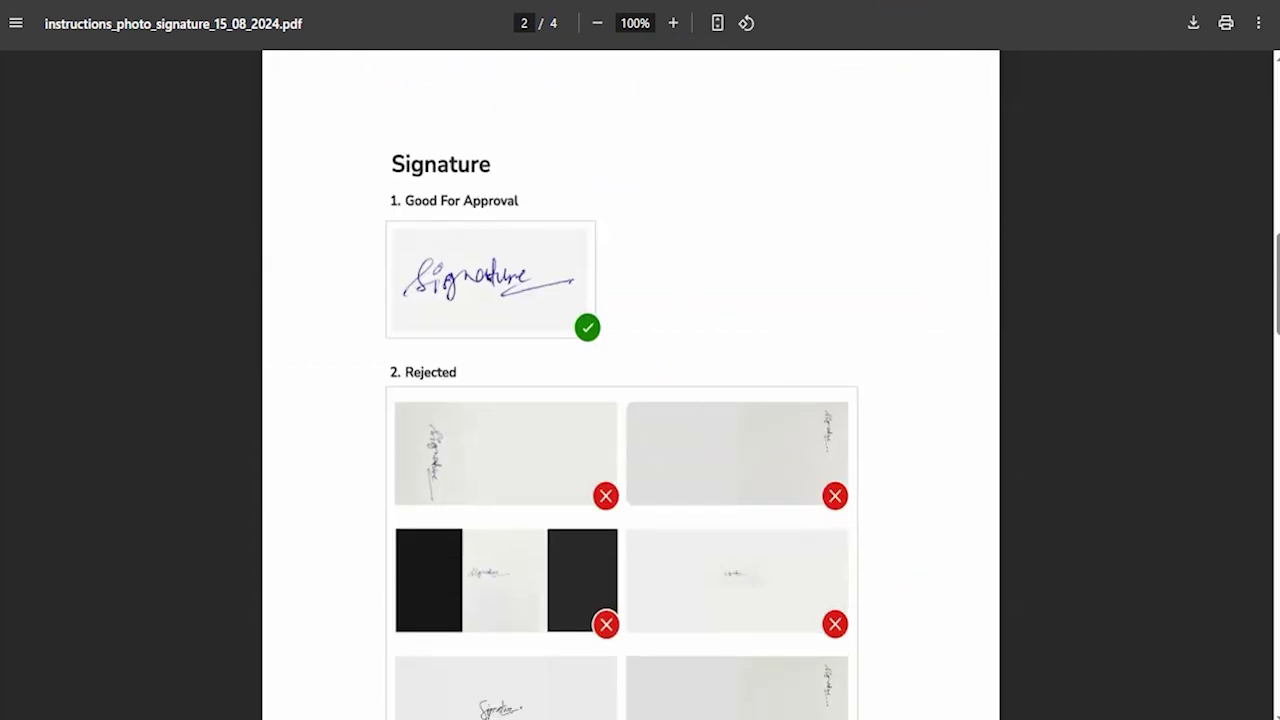
left_click_drag(563, 258, 655, 208)
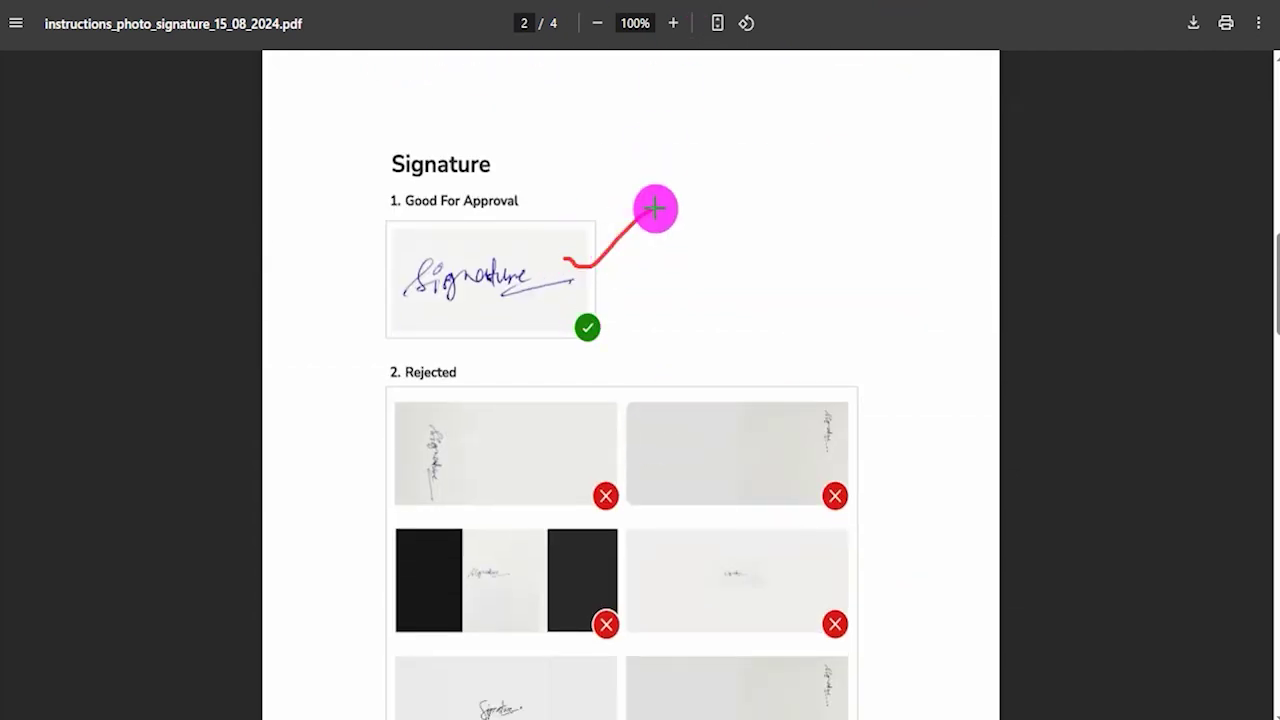
Step: Cross out the rejected signature samples in red and tick the approved sample once more
left_click_drag(475, 434, 536, 451)
left_click_drag(532, 426, 488, 460)
left_click_drag(738, 451, 780, 468)
left_click_drag(770, 440, 740, 462)
mouse_move(478, 567)
left_mouse_down()
mouse_move(506, 577)
mouse_move(492, 578)
left_mouse_up()
left_click_drag(706, 562, 758, 592)
left_click_drag(752, 566, 718, 590)
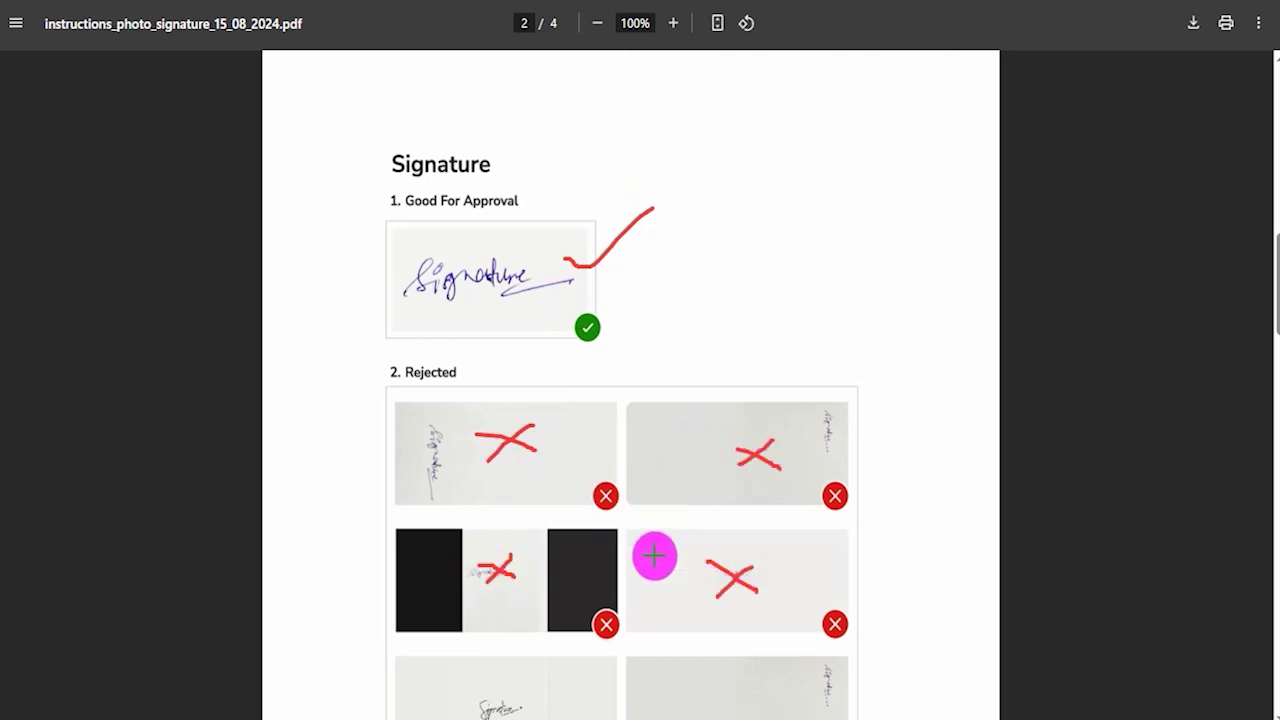
left_click_drag(689, 679, 737, 692)
left_click_drag(734, 667, 709, 681)
mouse_move(585, 685)
left_mouse_down()
mouse_move(532, 708)
mouse_move(581, 704)
left_mouse_up()
left_click_drag(544, 247, 611, 186)
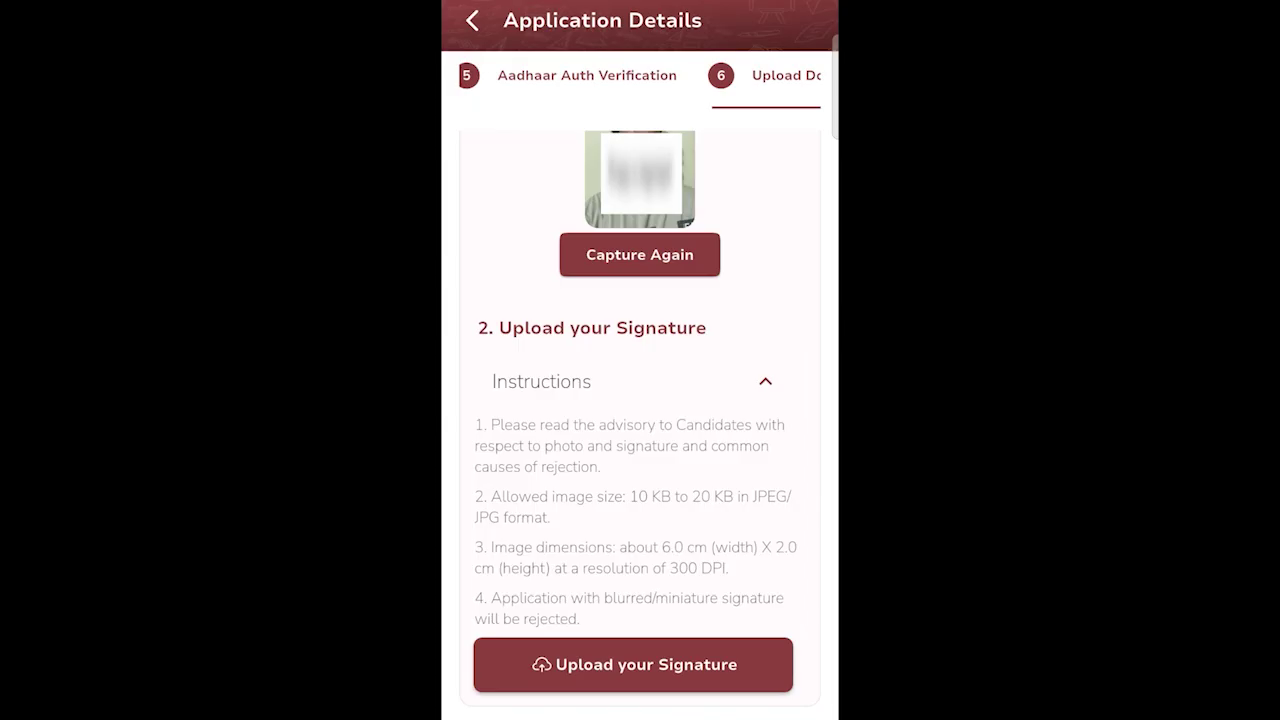
Step: Mark the signature upload option in the mobile app, and Go Back and Save & Next below the web form preview
mouse_move(764, 624)
left_mouse_down()
mouse_move(690, 631)
mouse_move(560, 712)
mouse_move(778, 656)
left_mouse_up()
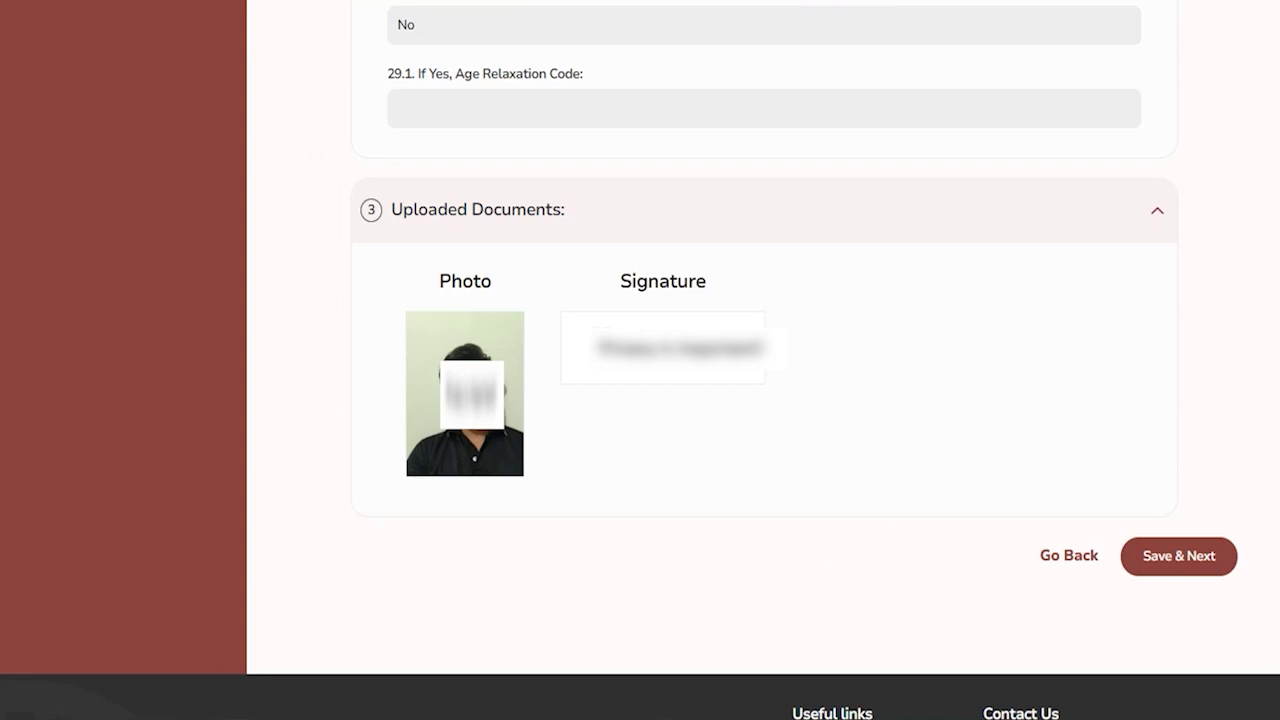
left_click_drag(857, 543, 1026, 558)
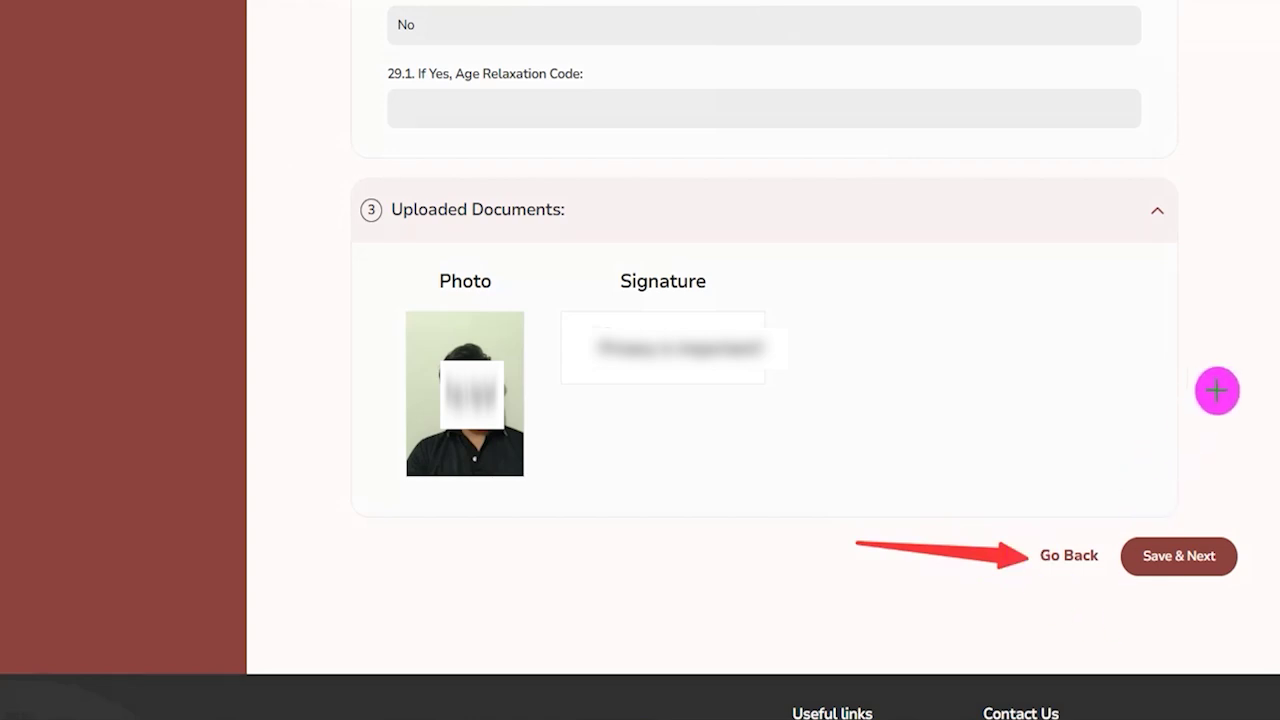
mouse_move(1233, 344)
left_mouse_down()
mouse_move(1220, 437)
mouse_move(1186, 527)
left_mouse_up()
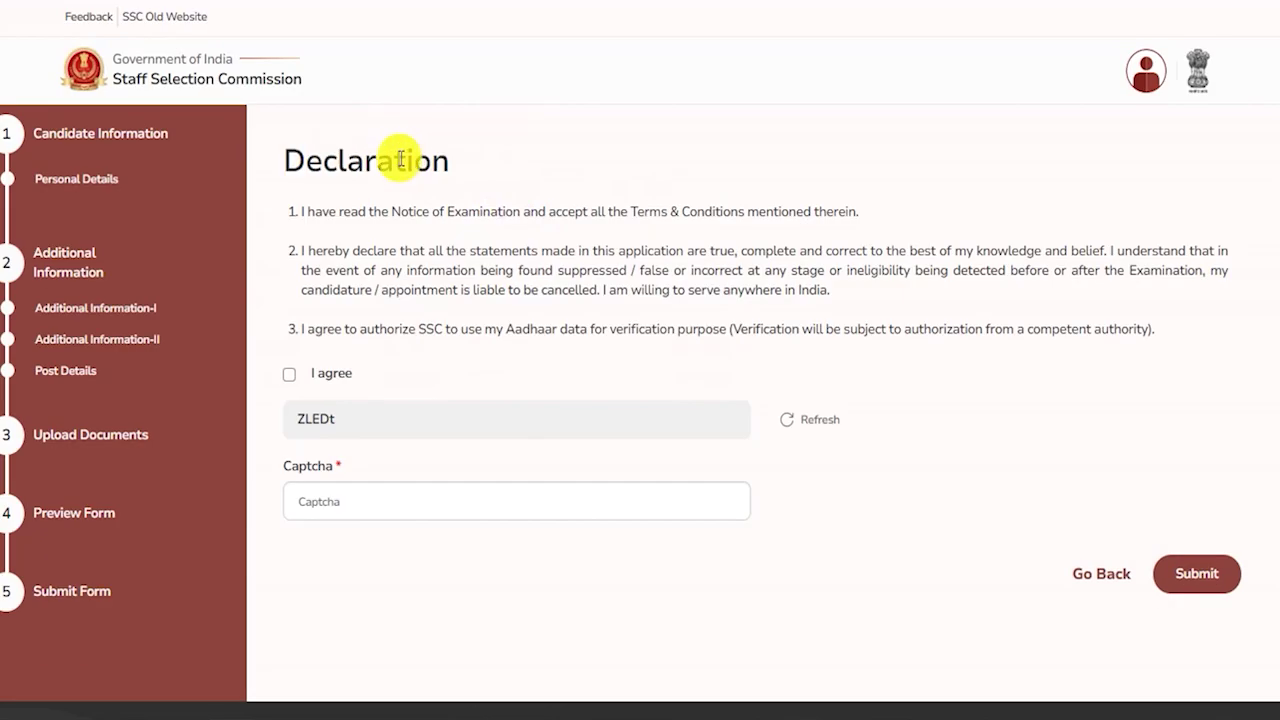
Step: Highlight the Declaration heading, agree to the declaration, and mark the captcha code, its entry field and the Submit option
left_click_drag(303, 160, 425, 162)
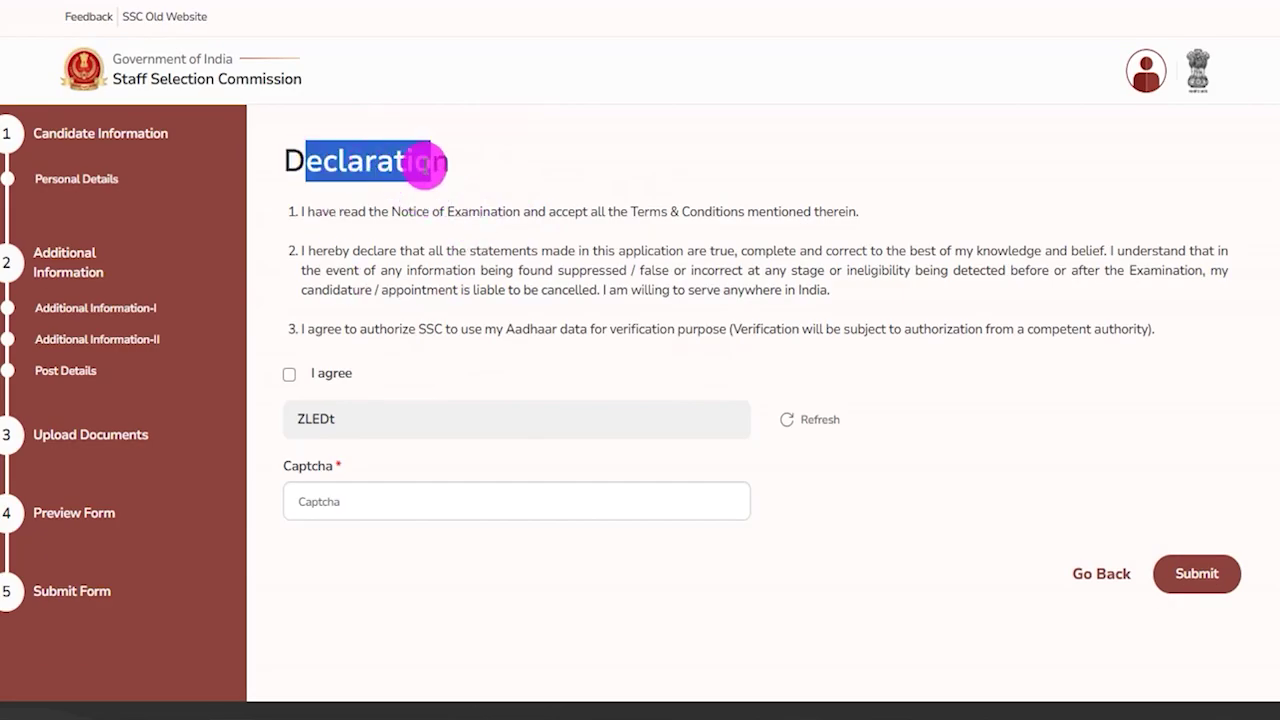
left_click(289, 376)
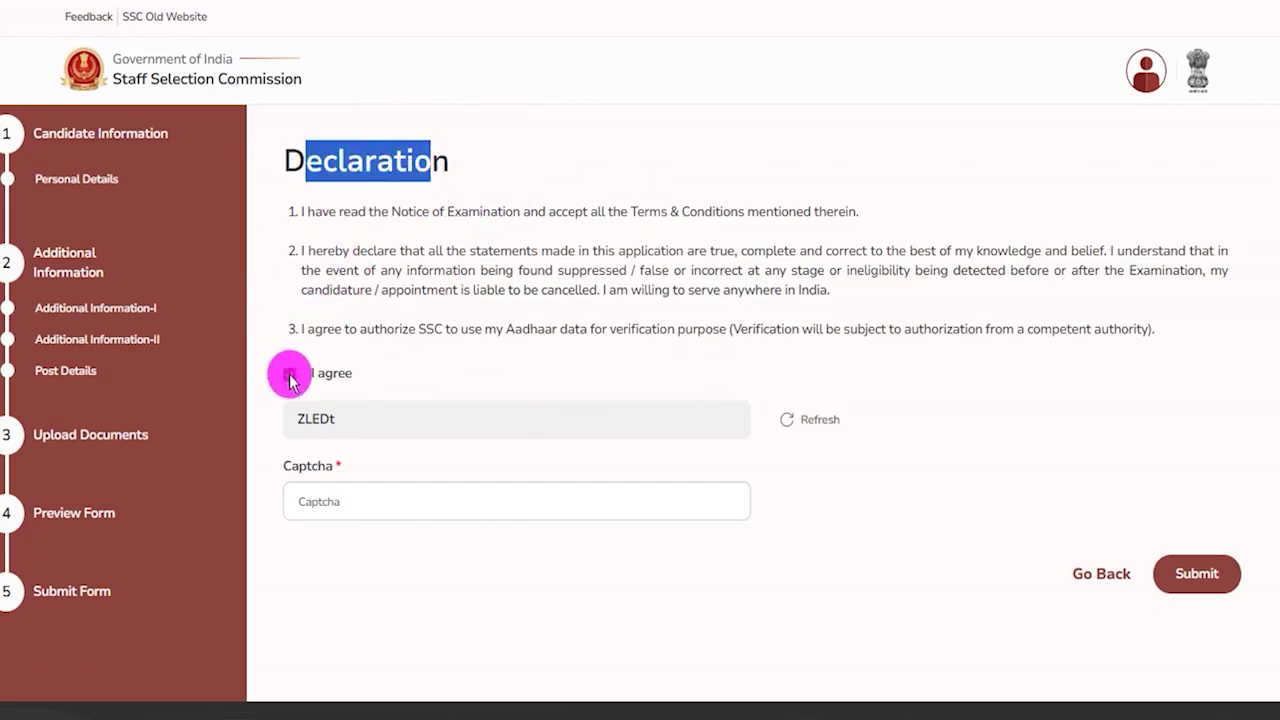
left_click_drag(318, 433, 366, 433)
left_click_drag(446, 500, 528, 448)
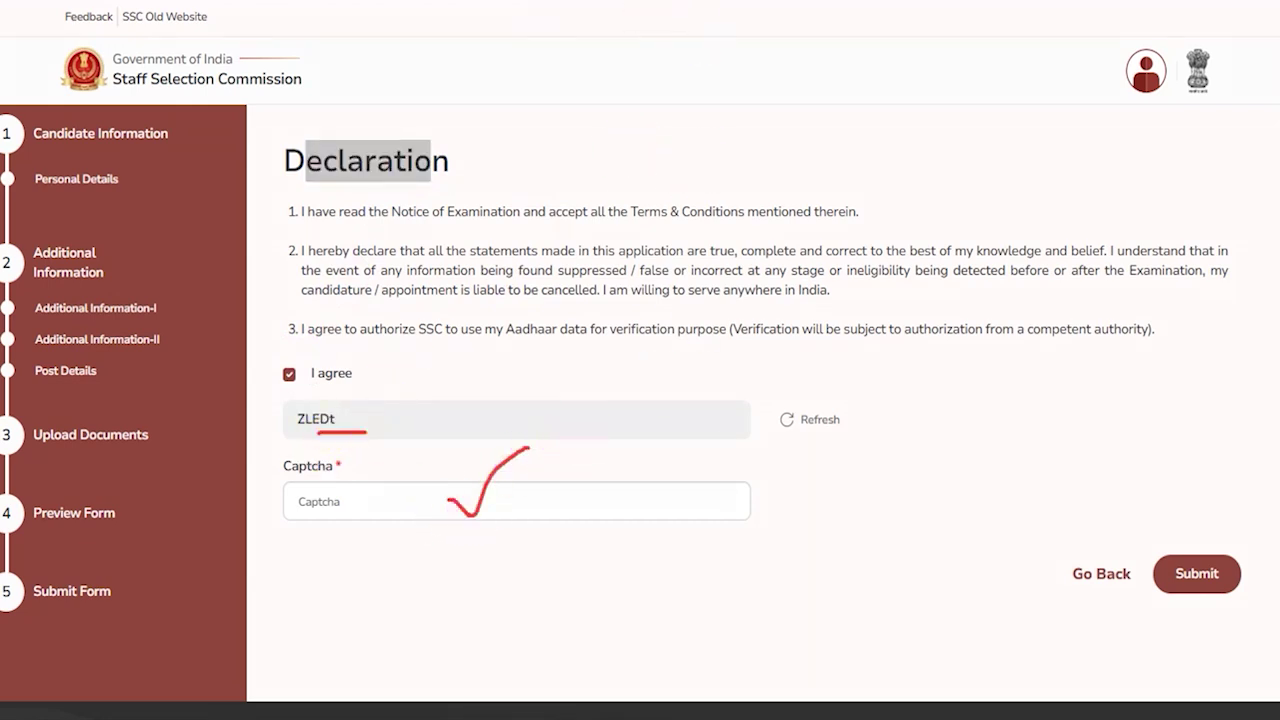
mouse_move(1131, 518)
left_mouse_down()
mouse_move(1229, 546)
mouse_move(1249, 575)
mouse_move(1249, 623)
left_mouse_up()
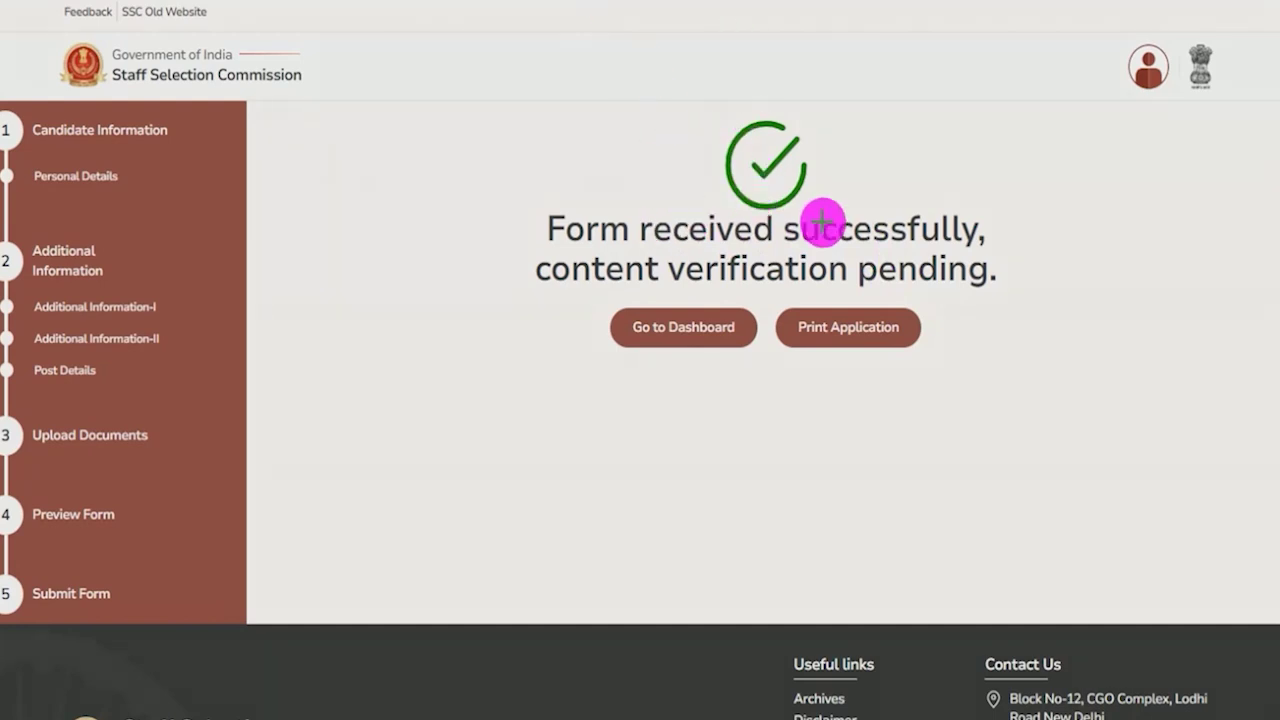
Step: Tick the form received message and point red arrows at Print Application and Go to Dashboard
left_click_drag(1004, 242, 1093, 182)
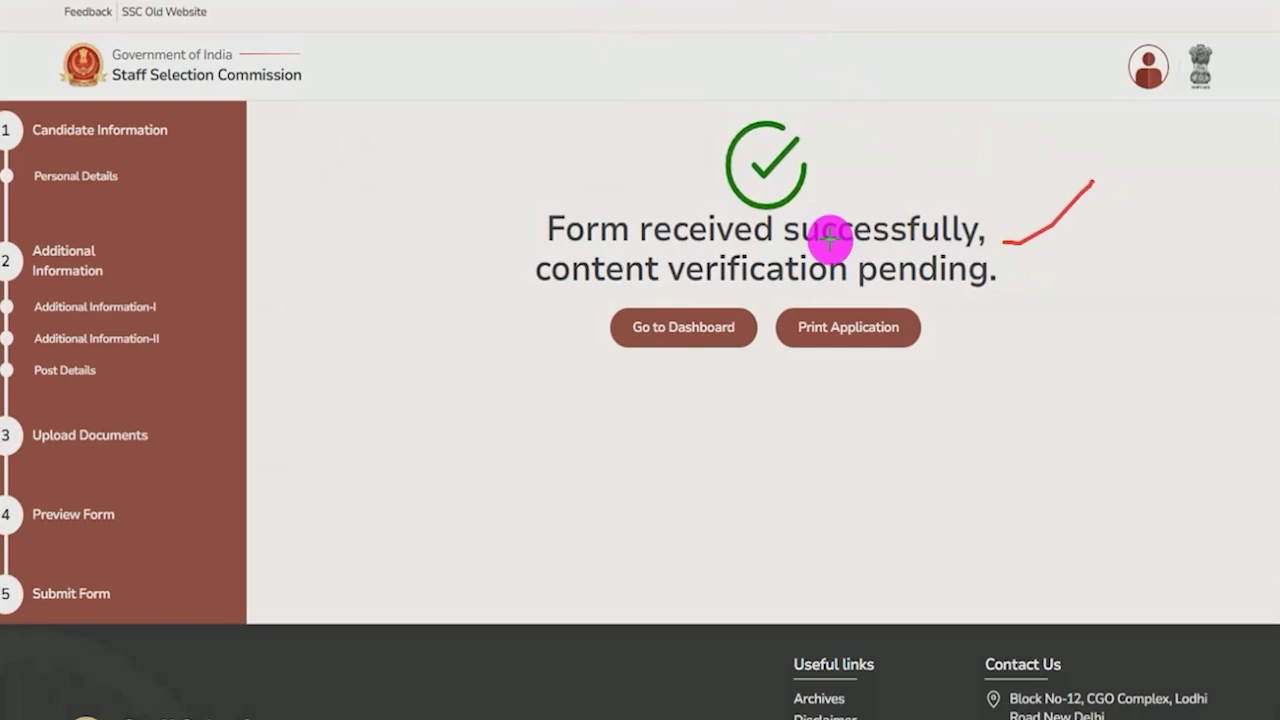
left_click_drag(1136, 324, 918, 328)
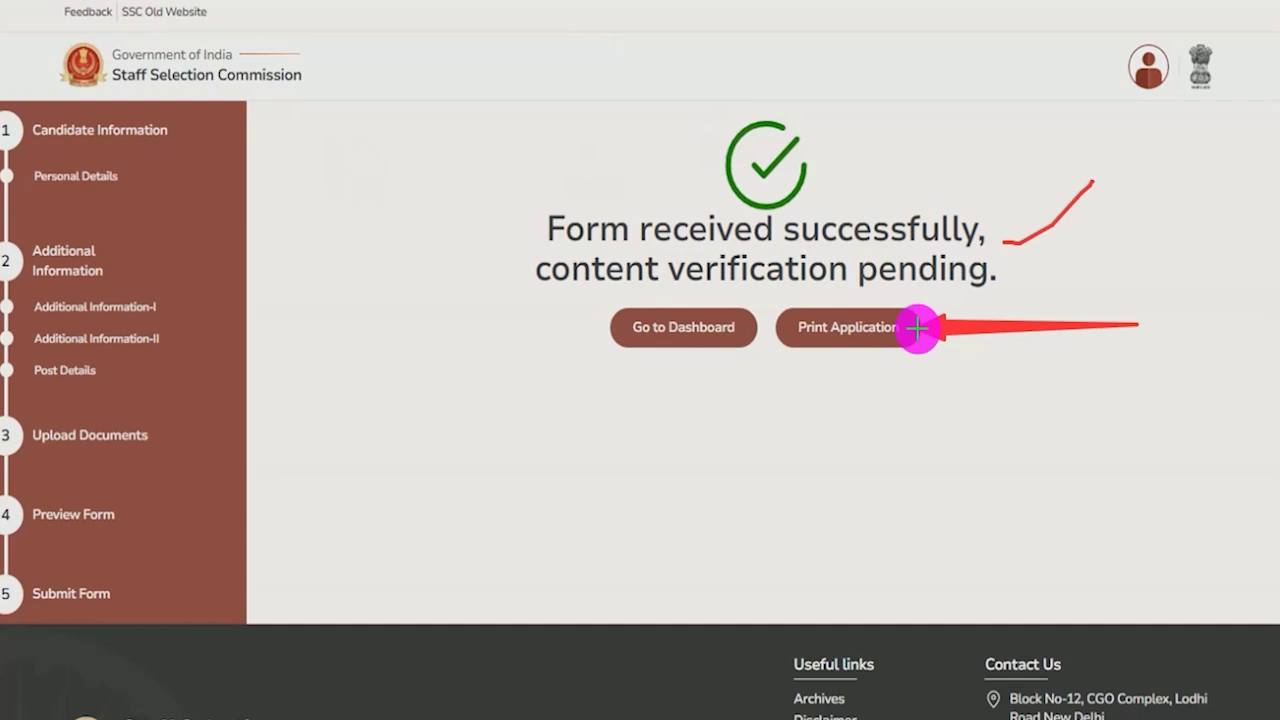
left_click_drag(346, 344, 610, 332)
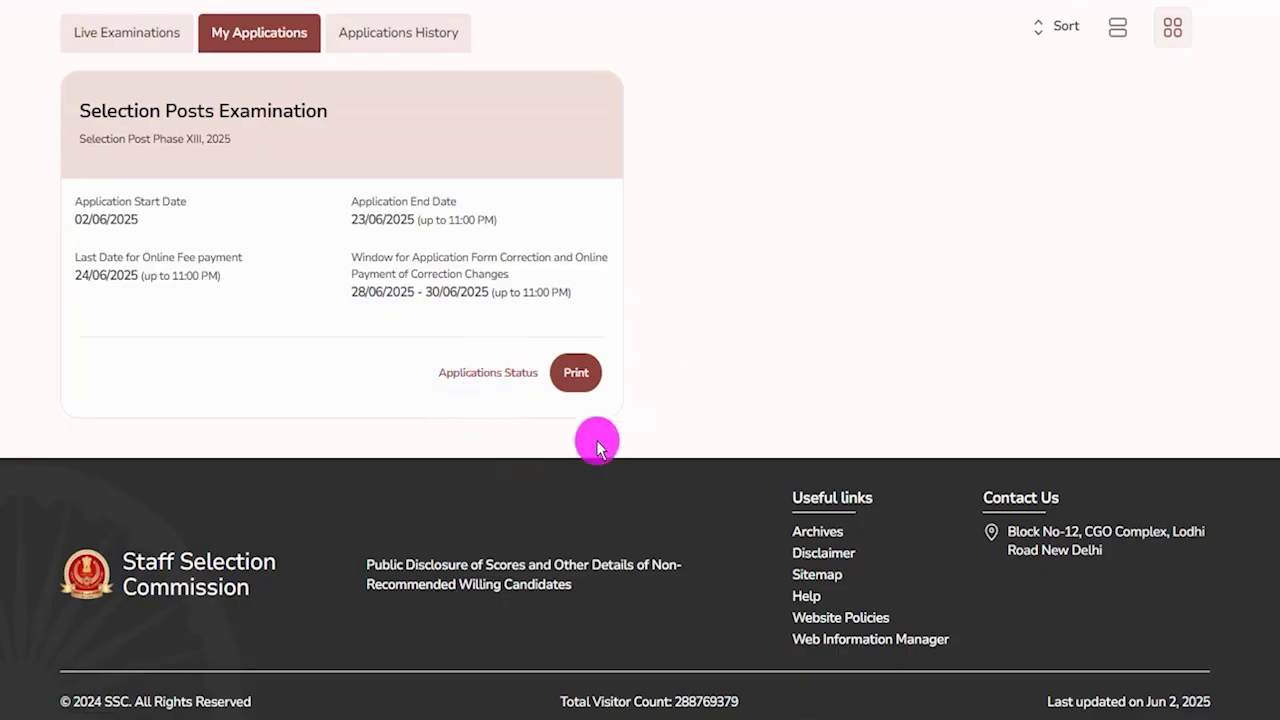
Step: Box the Applications Status link for Selection Post Phase XIII, 2025 and point an arrow at its Print option
mouse_move(408, 350)
left_mouse_down()
mouse_move(535, 365)
mouse_move(543, 390)
left_mouse_up()
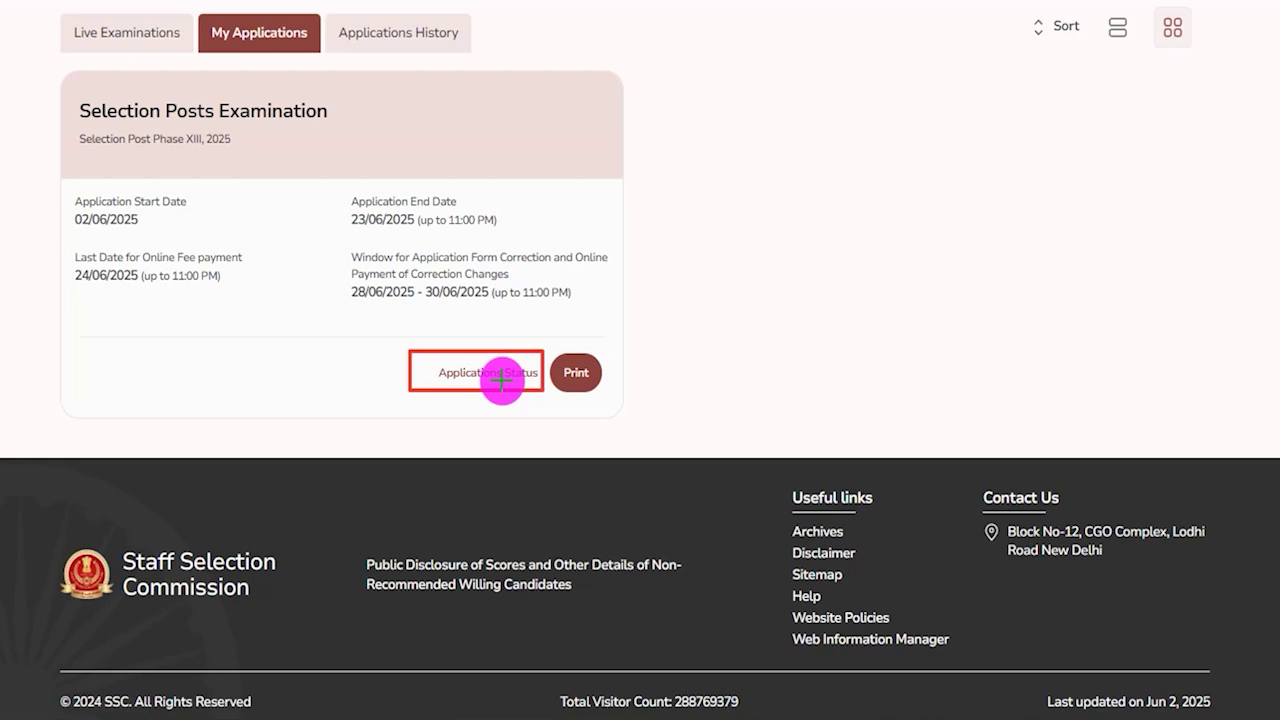
left_click_drag(790, 349, 600, 374)
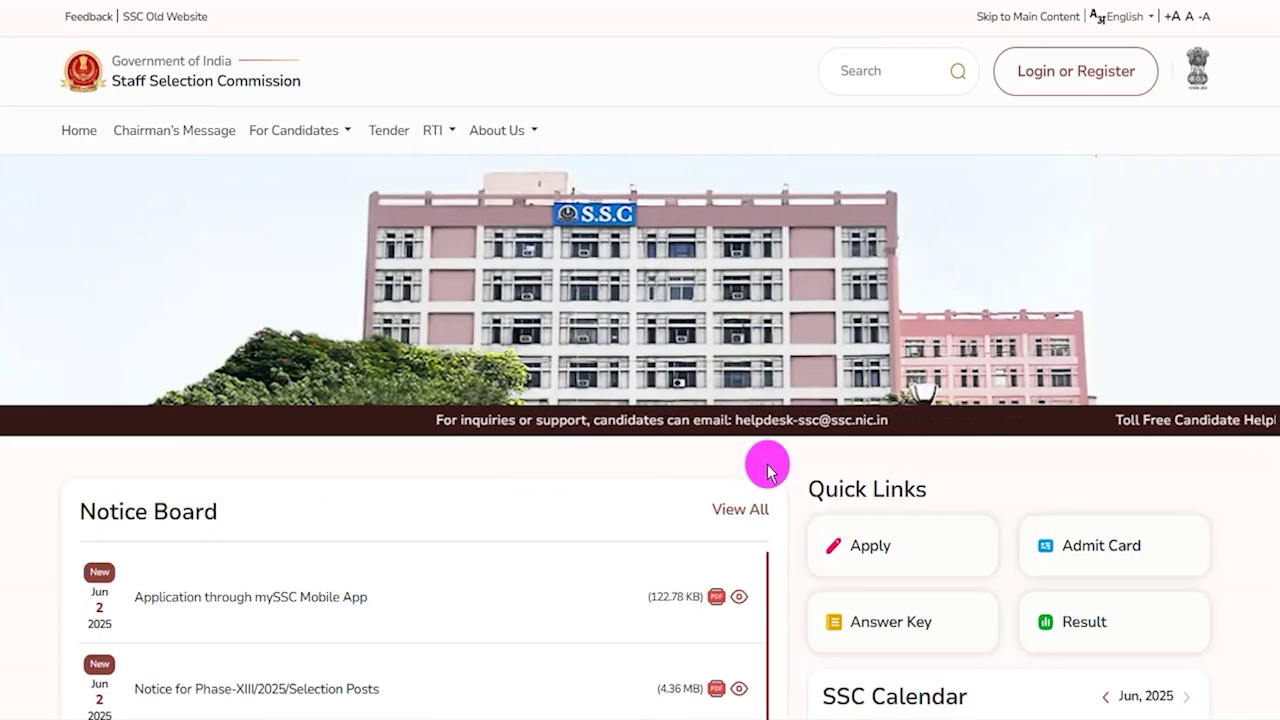
scroll(768, 468, "down", 3)
scroll(768, 468, "down", 3)
scroll(768, 468, "up", 6)
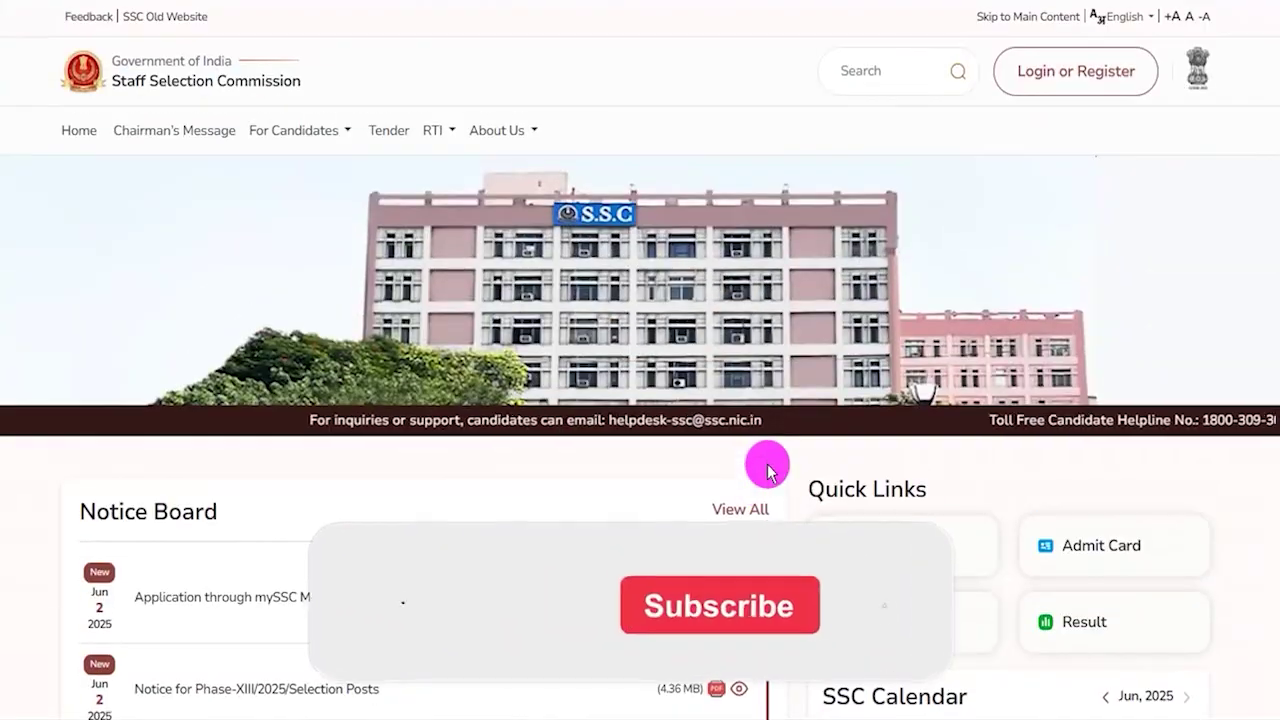